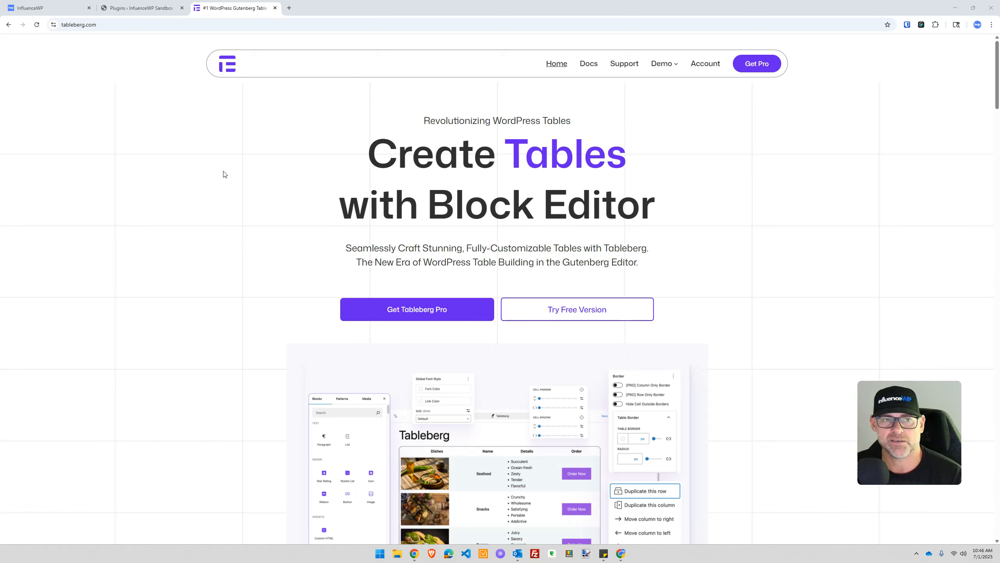
Step: Open the footer's Docs, Changelog and About links in new background tabs
scroll(234, 196, down, 6)
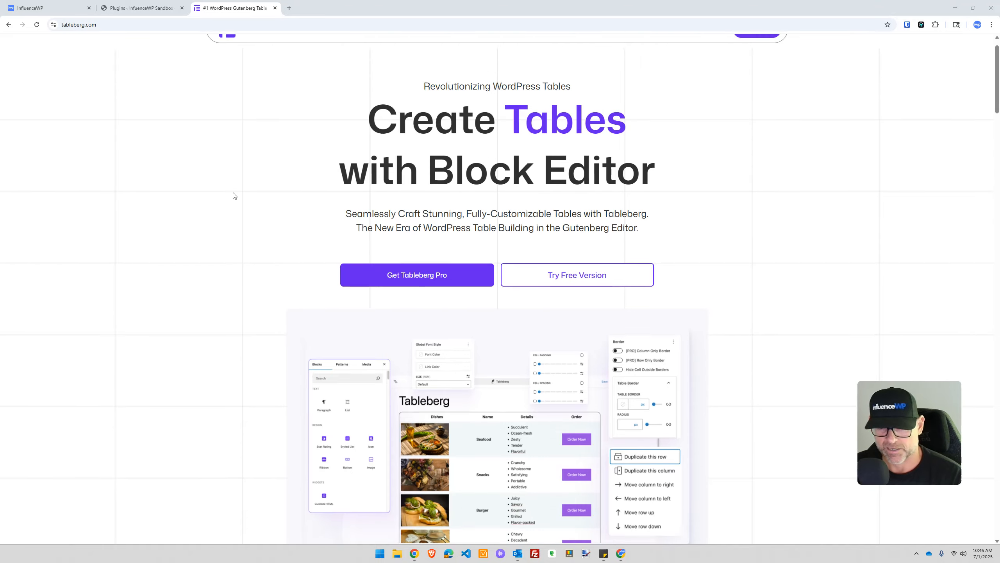
scroll(234, 196, down, 20)
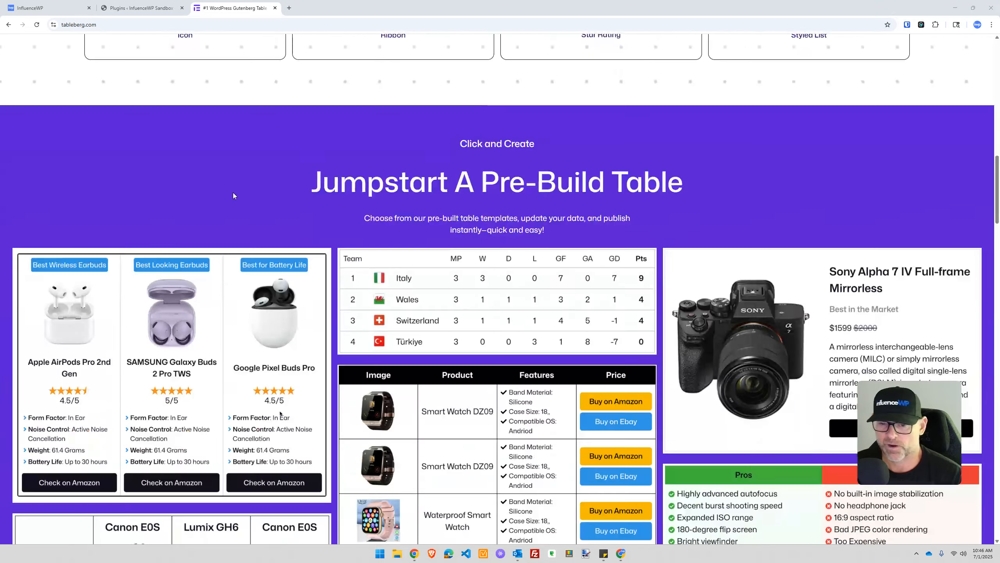
scroll(234, 196, down, 15)
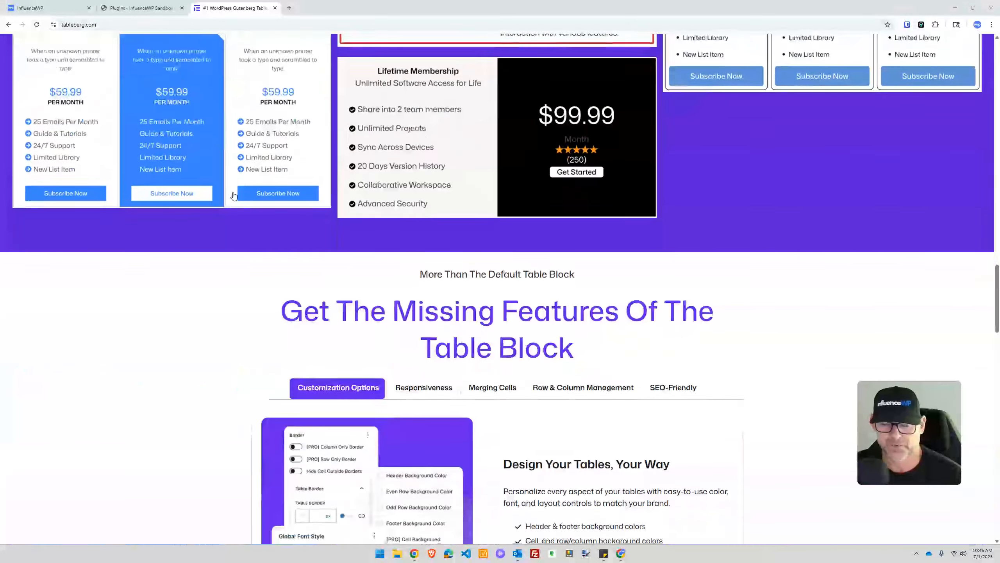
scroll(234, 196, down, 15)
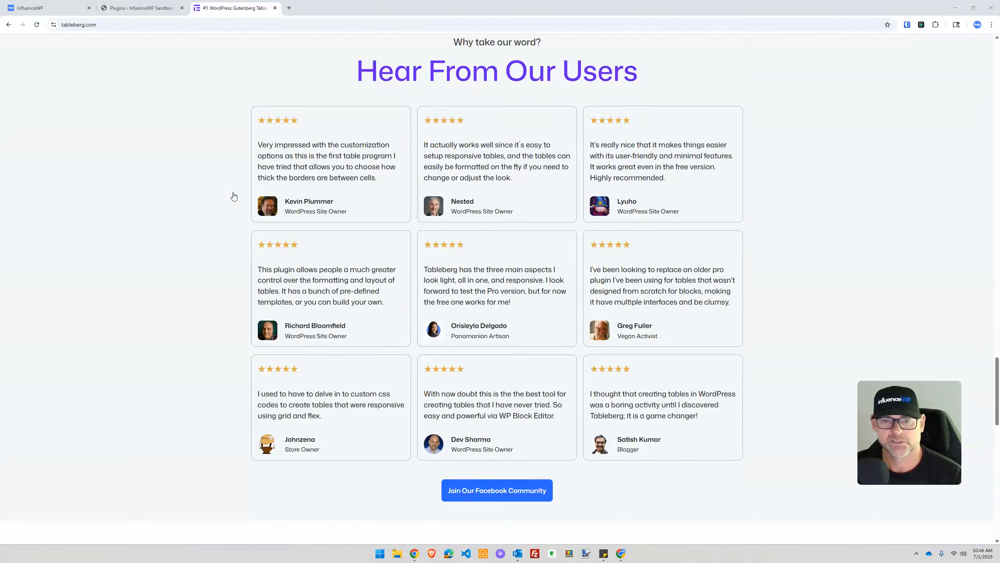
scroll(234, 196, down, 8)
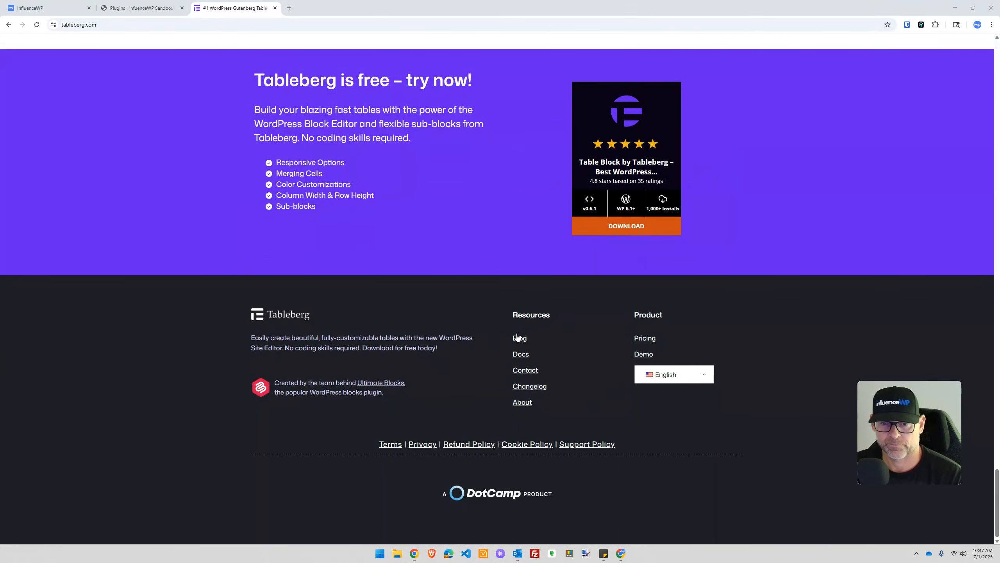
right_click(521, 353)
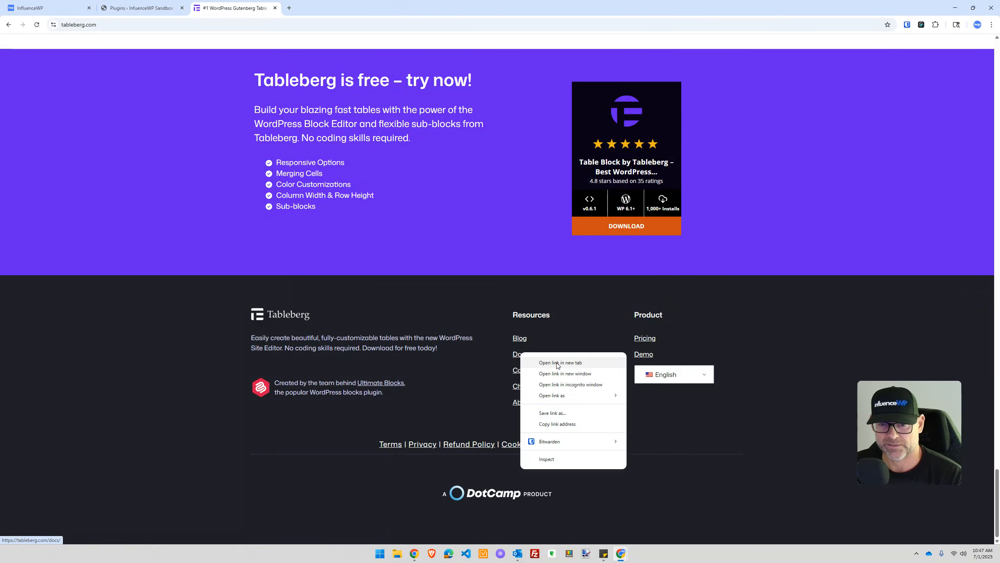
click(557, 363)
right_click(535, 390)
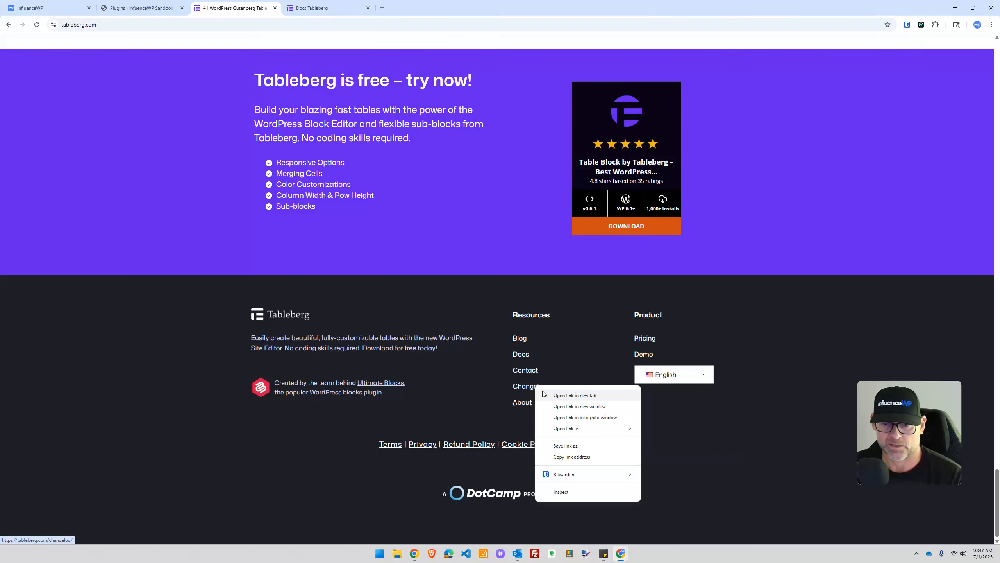
click(563, 397)
right_click(527, 406)
click(558, 413)
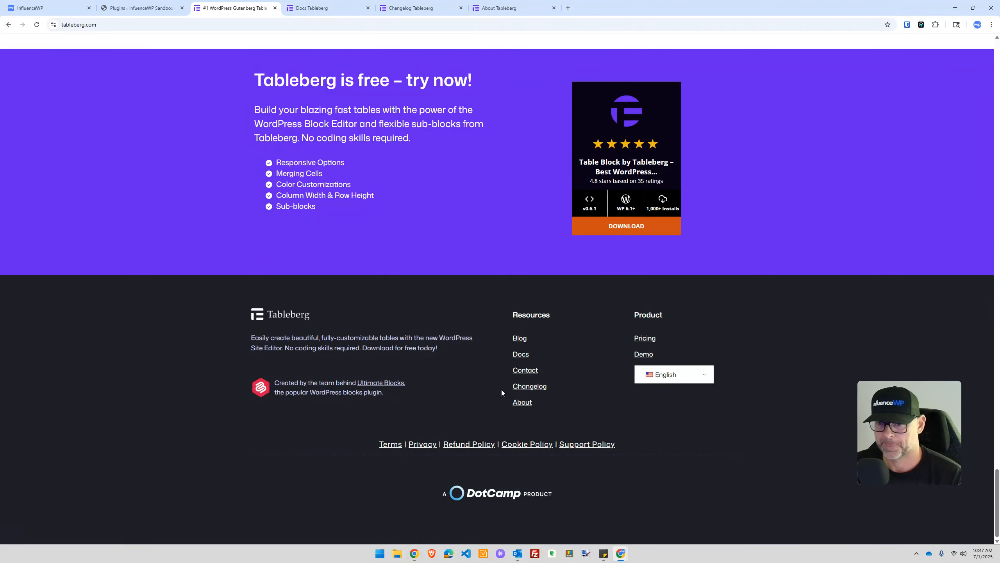
Step: Open the site language list and close it without changing the language
click(671, 374)
scroll(664, 412, down, 2)
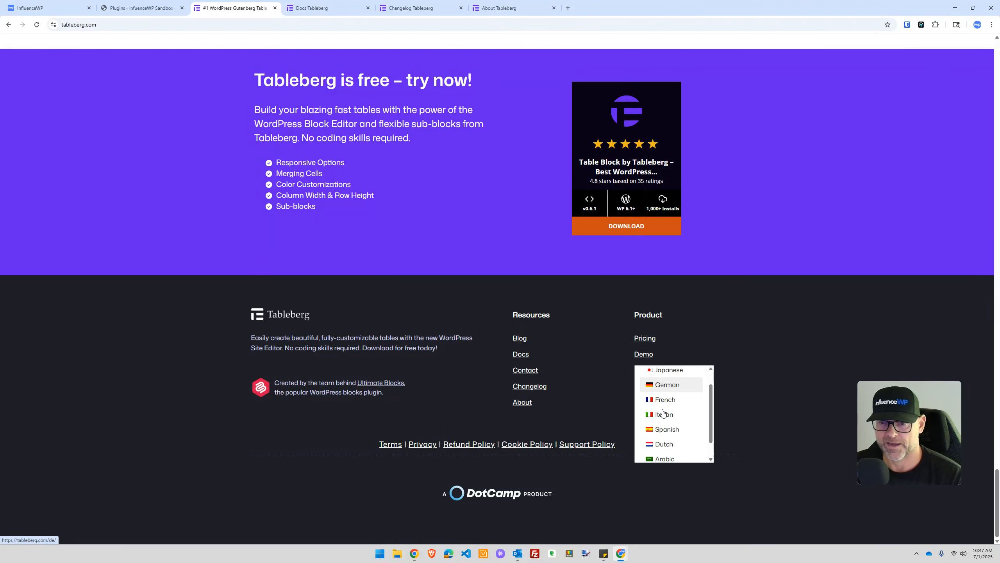
scroll(668, 422, up, 2)
click(569, 432)
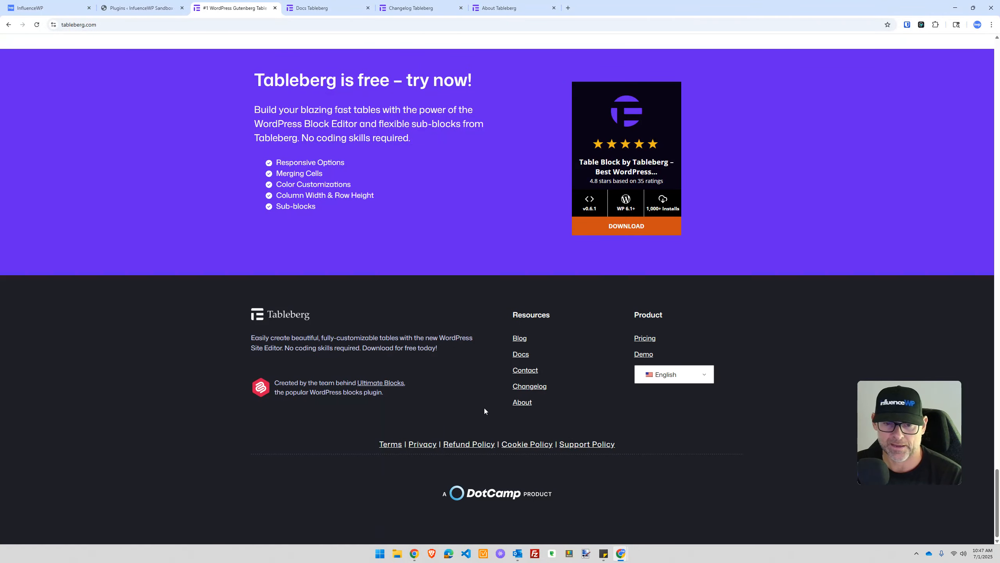
scroll(467, 422, up, 5)
scroll(468, 422, up, 20)
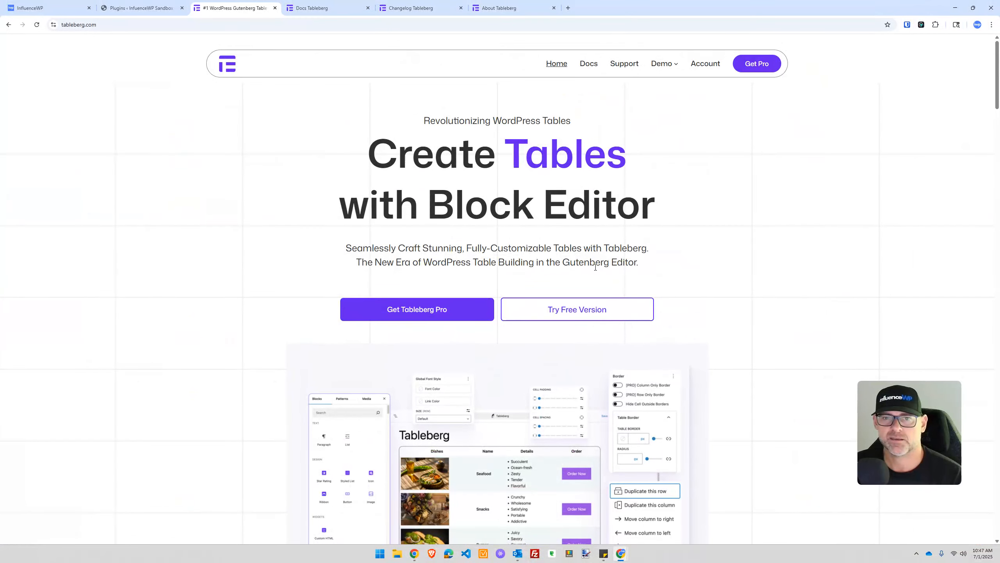
mouse_move(668, 68)
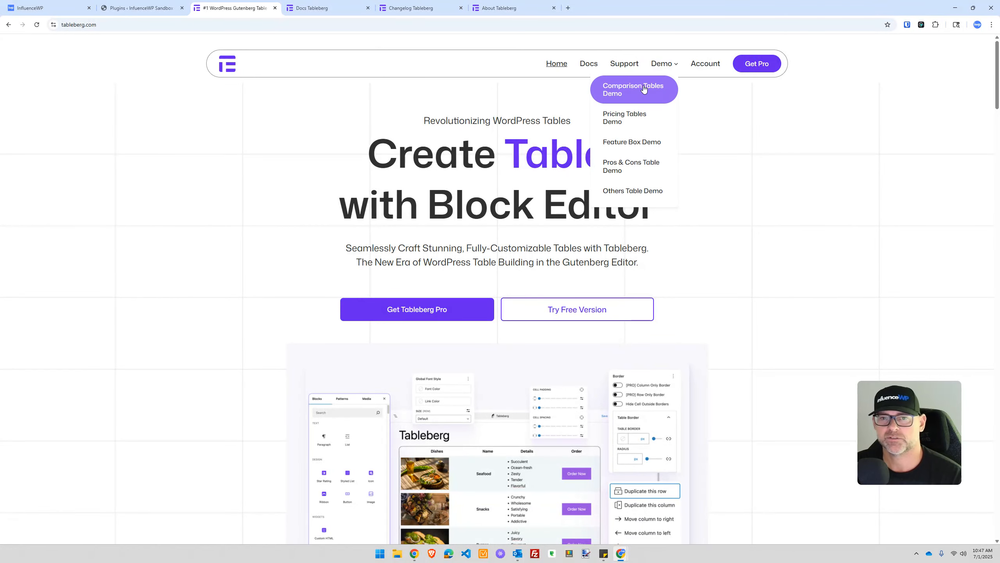
Step: Open the Pricing Tables Demo page and scroll through it
click(630, 114)
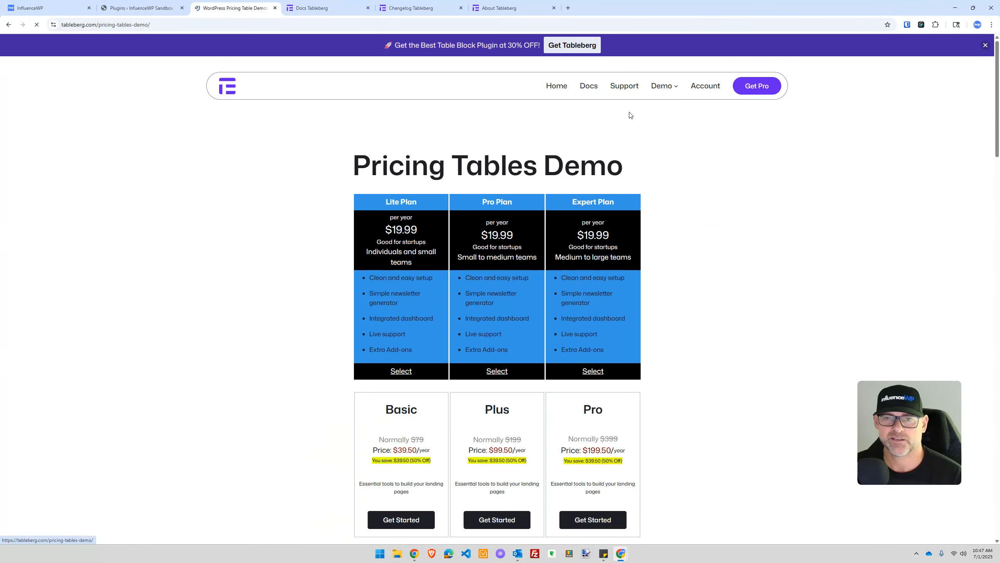
scroll(353, 269, down, 4)
scroll(353, 269, down, 10)
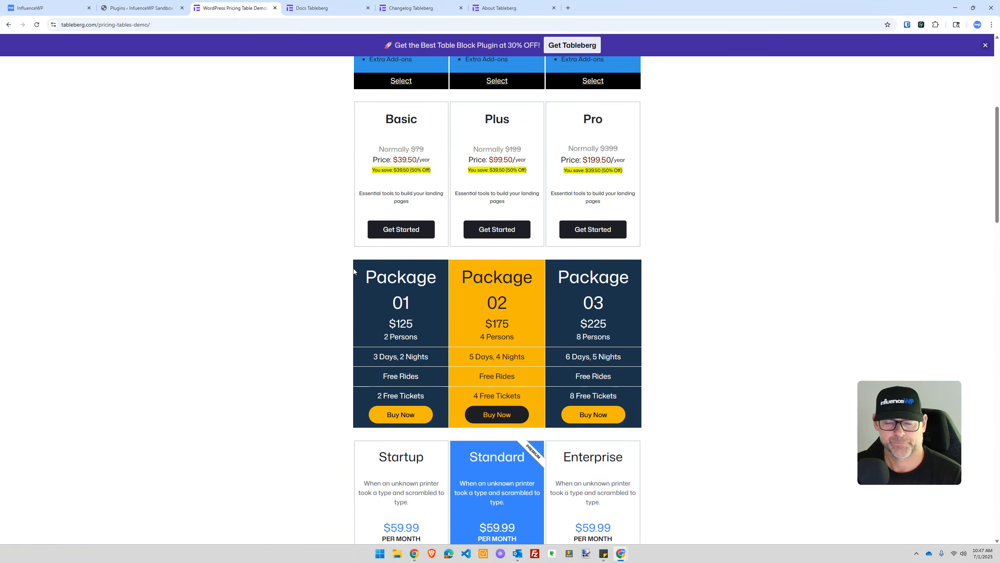
scroll(253, 262, down, 5)
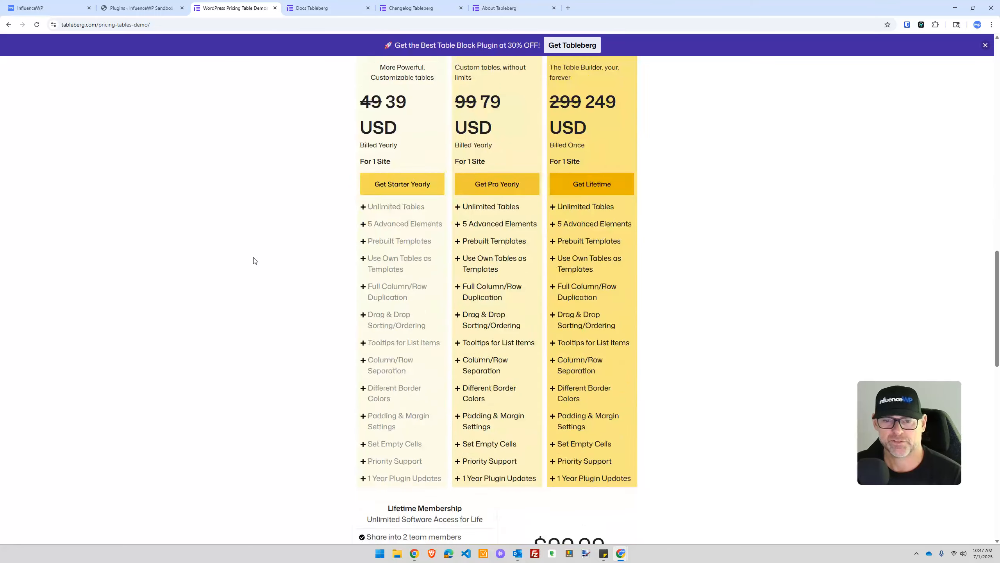
scroll(254, 268, up, 20)
Step: Open the Pros & Cons Table Demo page, look it over, then switch to the Docs tab
mouse_move(664, 86)
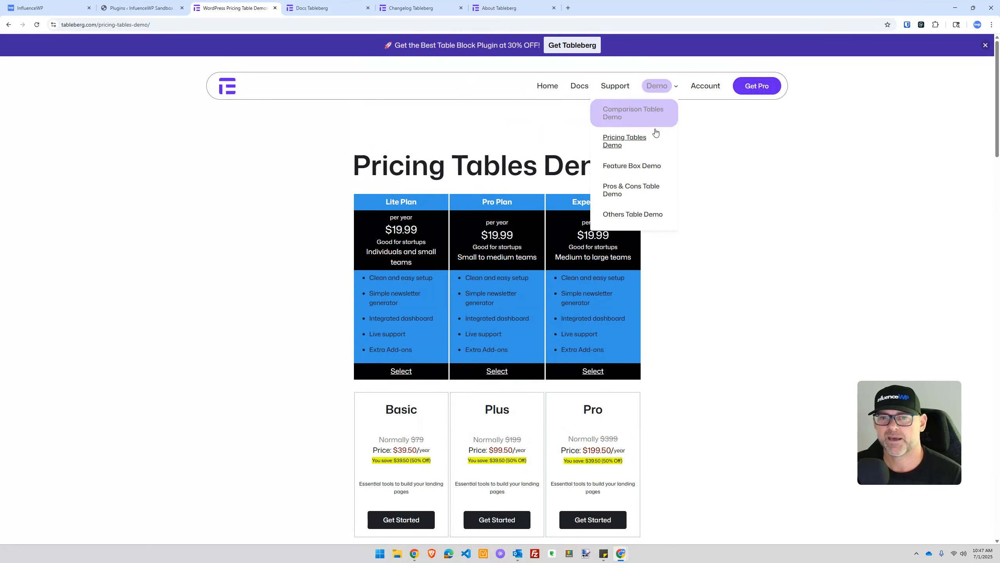
click(639, 189)
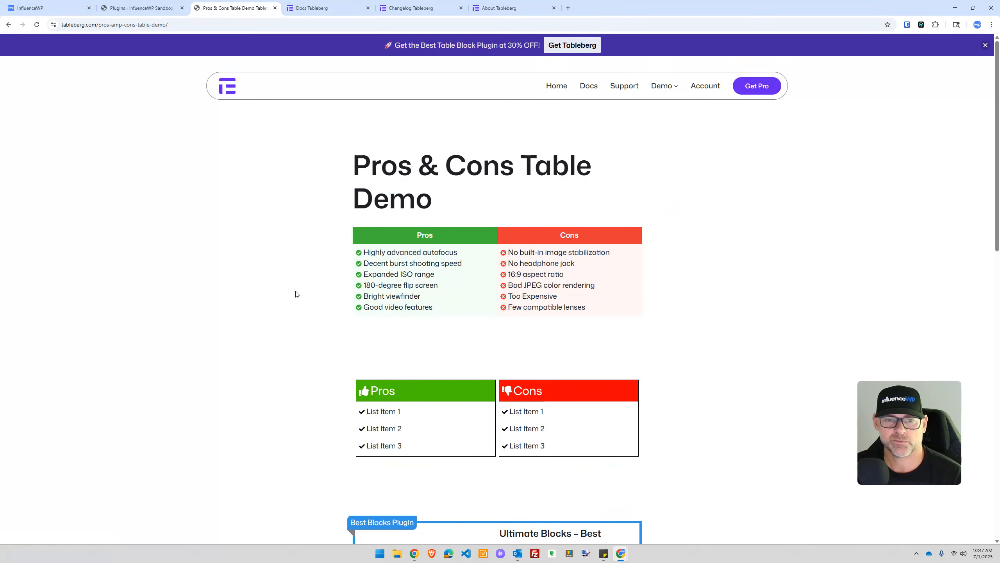
scroll(268, 273, down, 8)
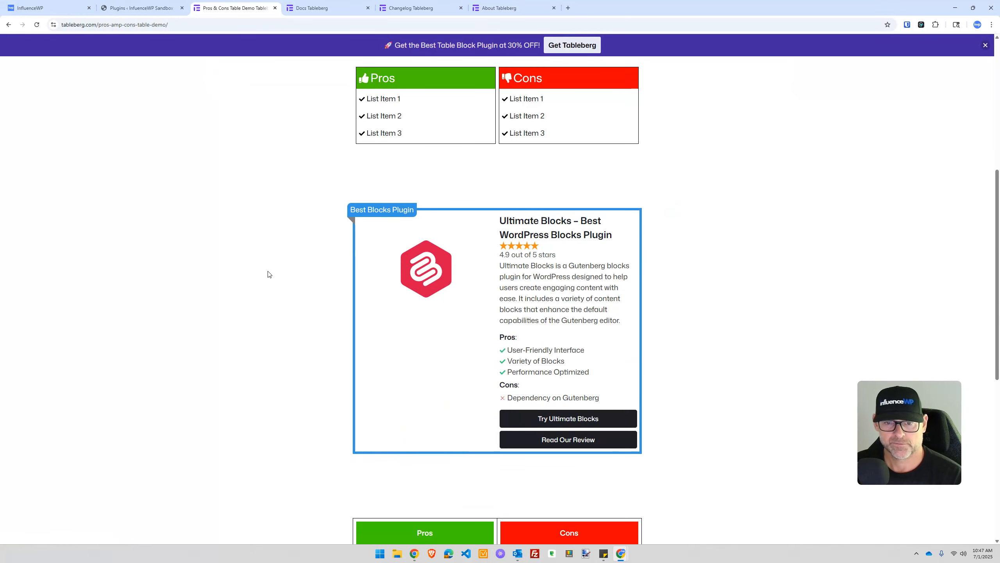
scroll(268, 273, up, 1)
scroll(268, 273, down, 5)
scroll(268, 274, up, 12)
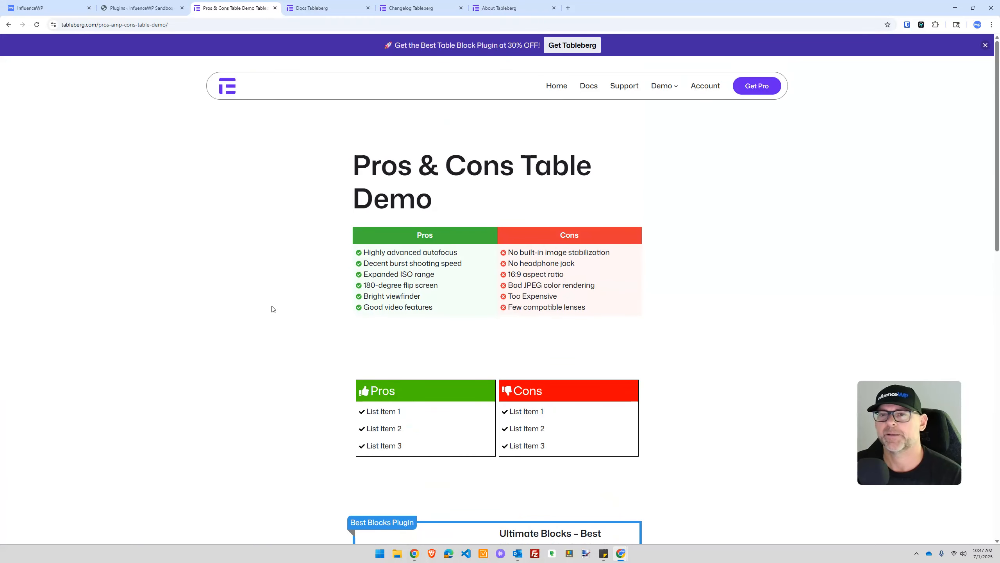
mouse_move(655, 89)
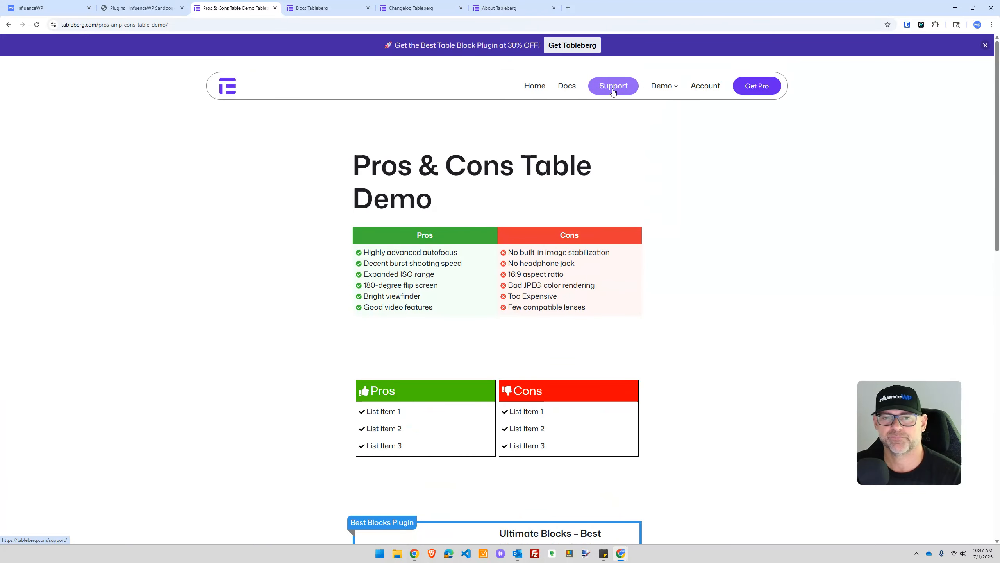
click(331, 8)
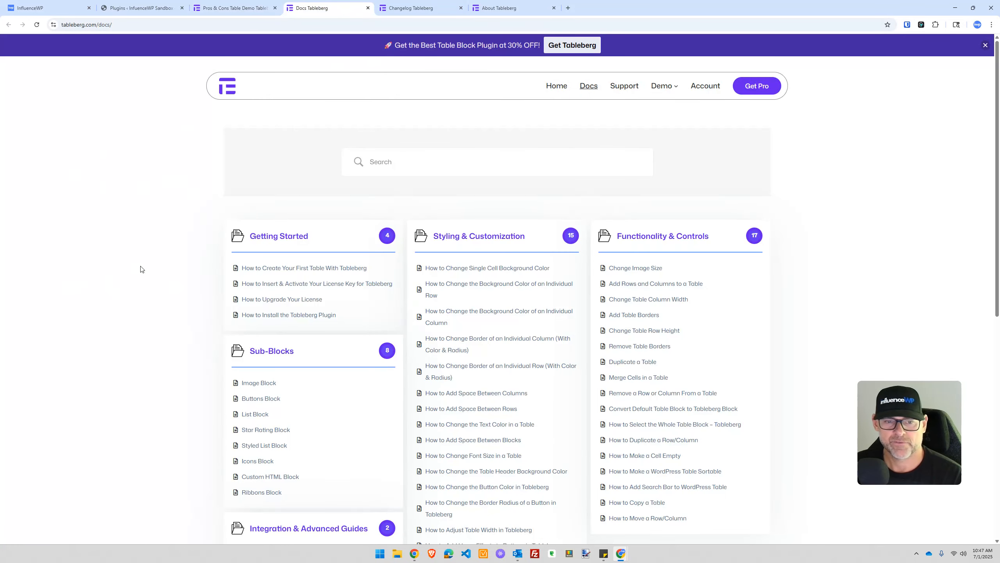
Step: Search the Tableberg docs for 'duplicate', then switch to the Changelog tab
scroll(241, 313, down, 8)
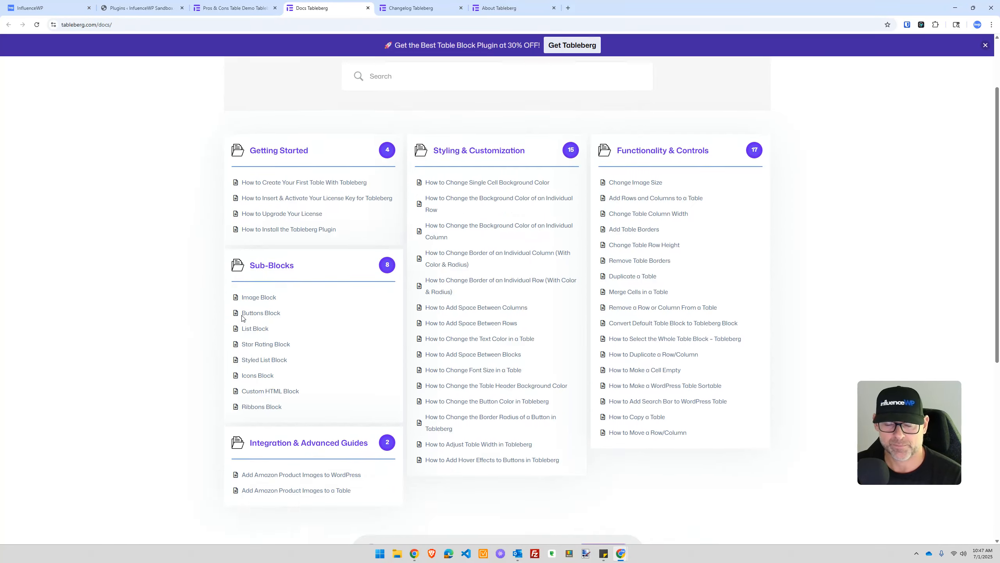
scroll(241, 317, up, 8)
click(415, 163)
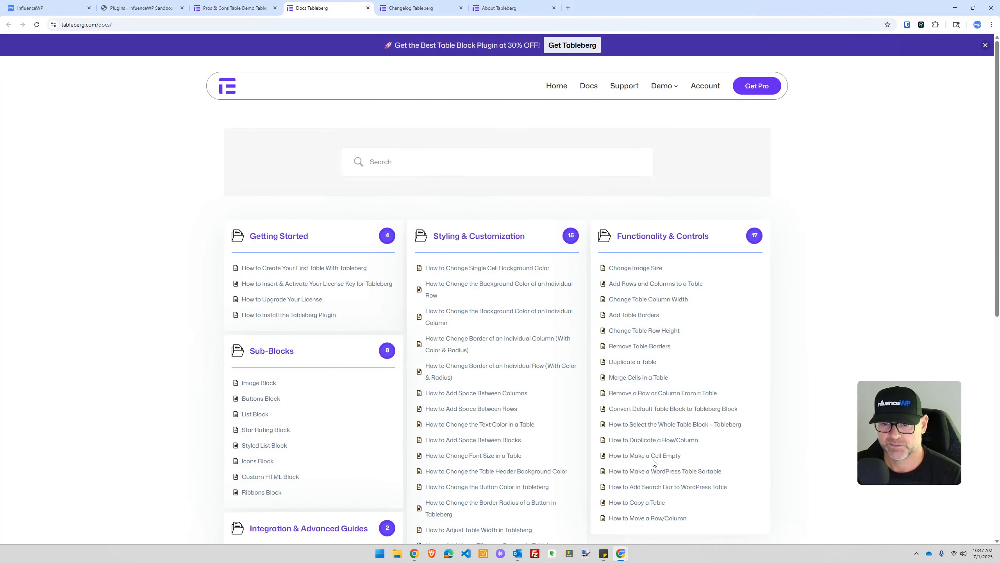
click(637, 442)
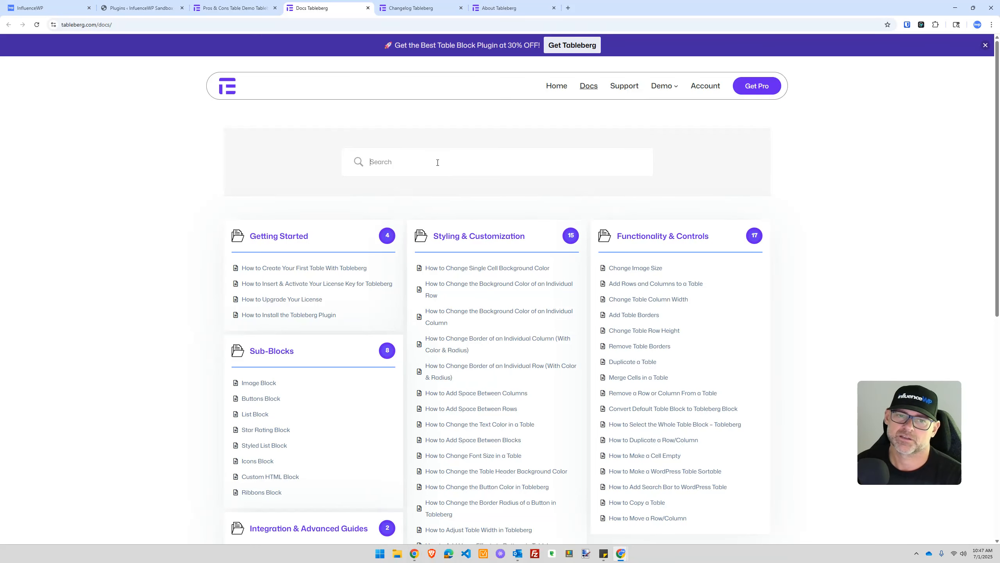
text(duplicate row)
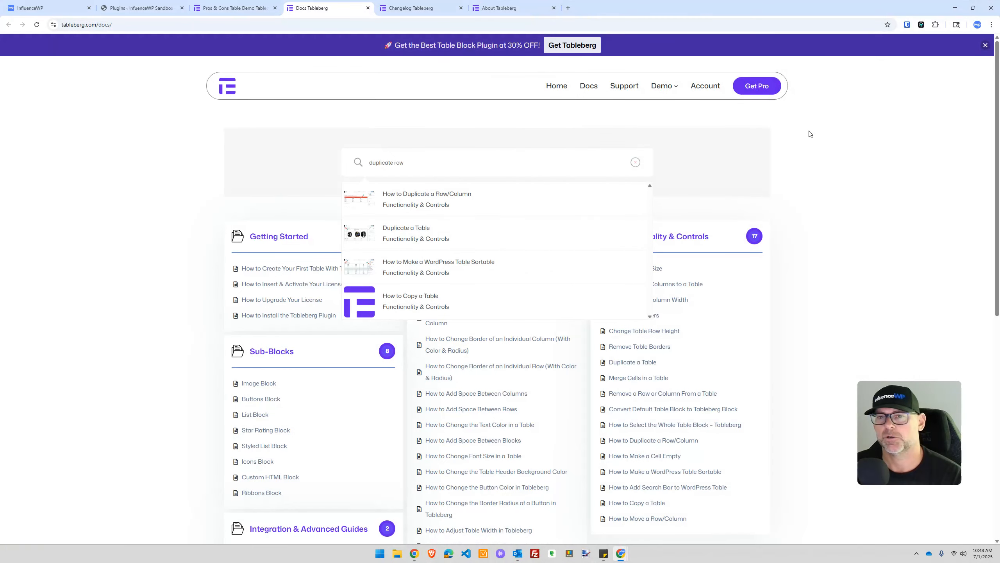
click(421, 9)
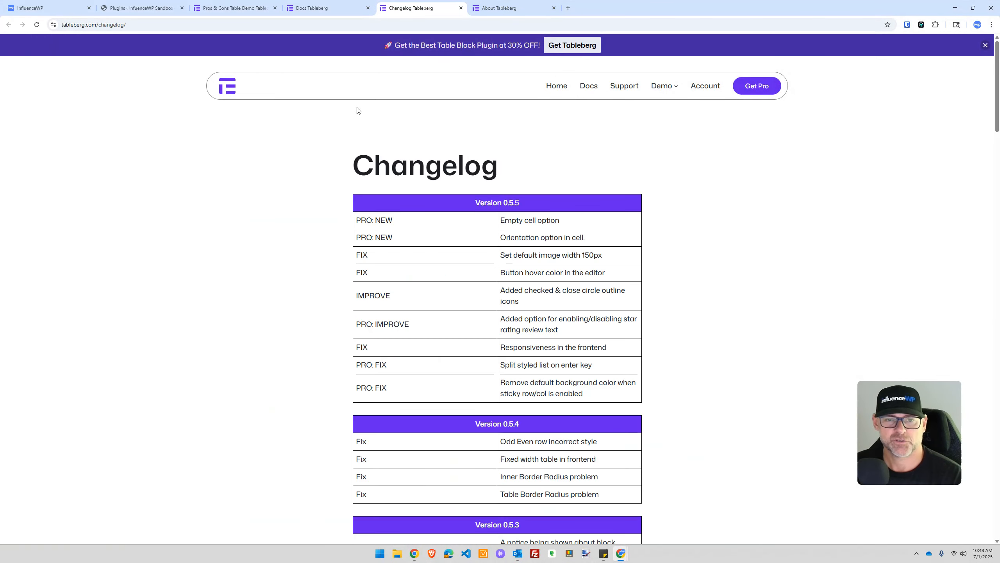
Step: Read through the 0.5.5 and 0.5.4 changelog notes, then go to the About Tableberg tab
scroll(335, 197, down, 2)
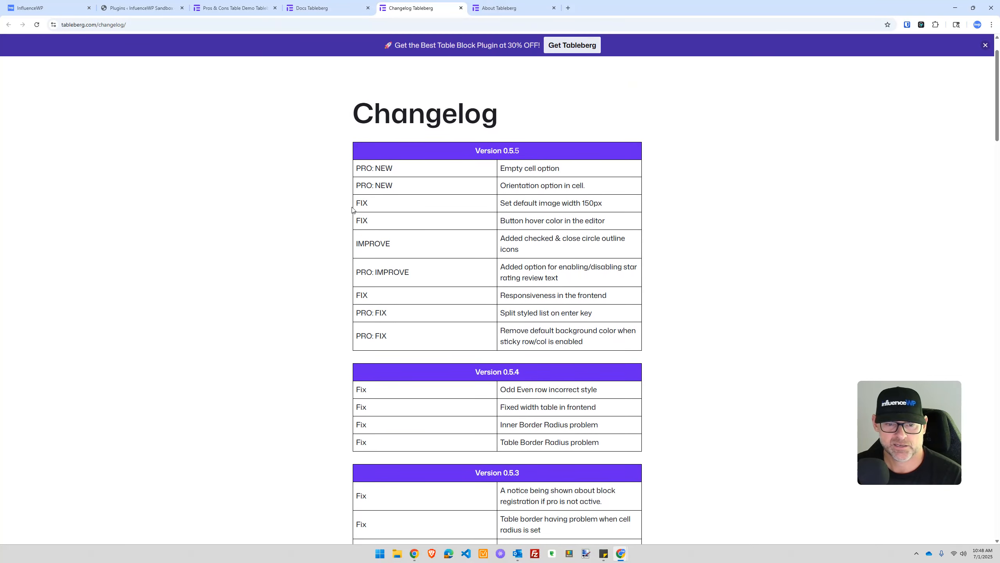
scroll(352, 209, up, 2)
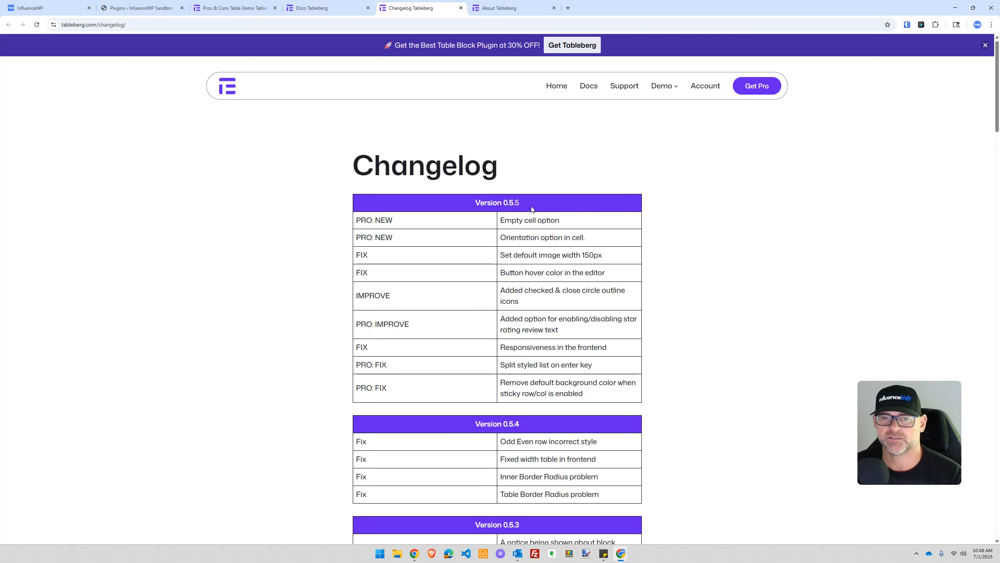
key(ctrl)
key(ctrl)
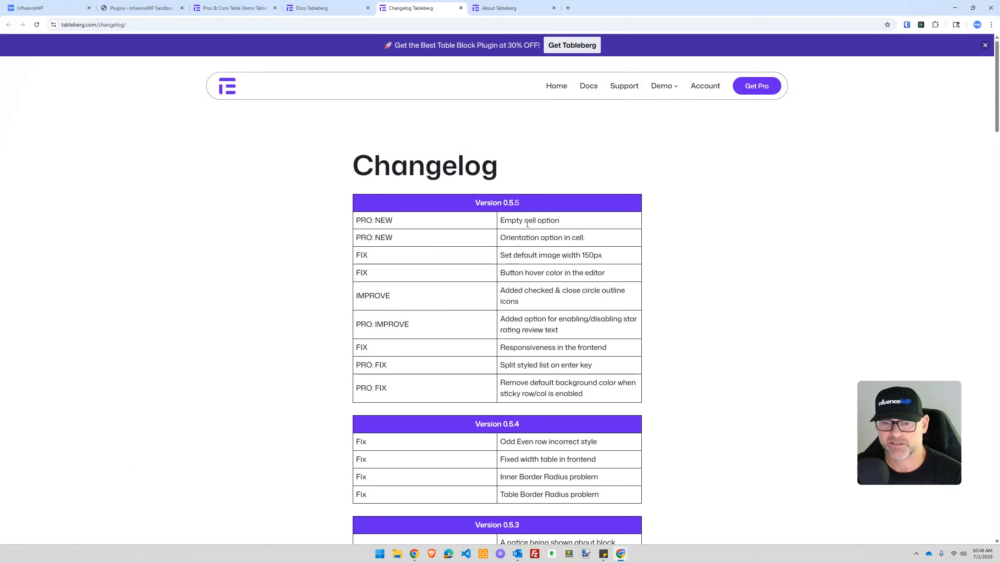
scroll(520, 252, down, 10)
scroll(506, 276, down, 13)
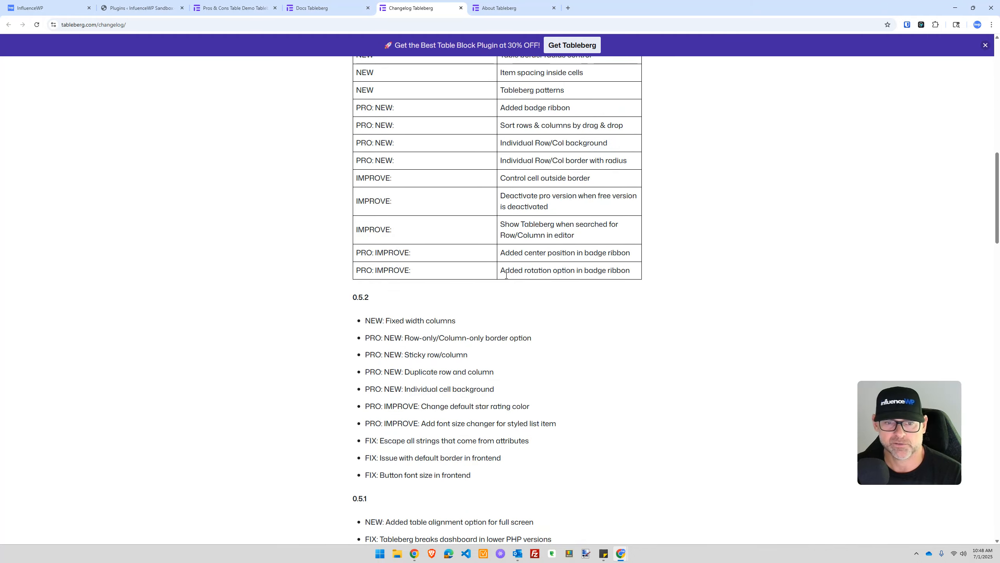
scroll(507, 276, up, 17)
scroll(506, 275, up, 6)
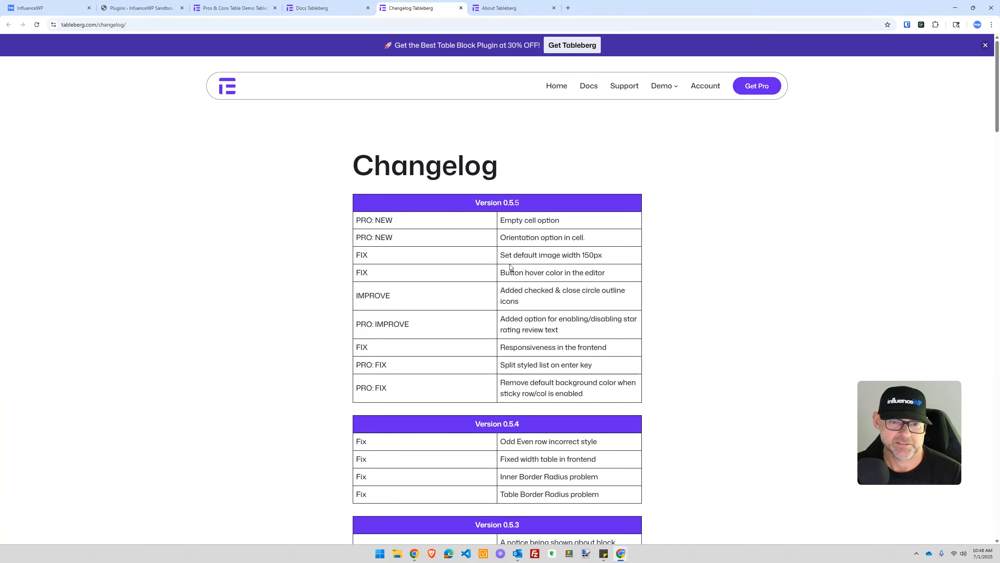
scroll(405, 306, down, 8)
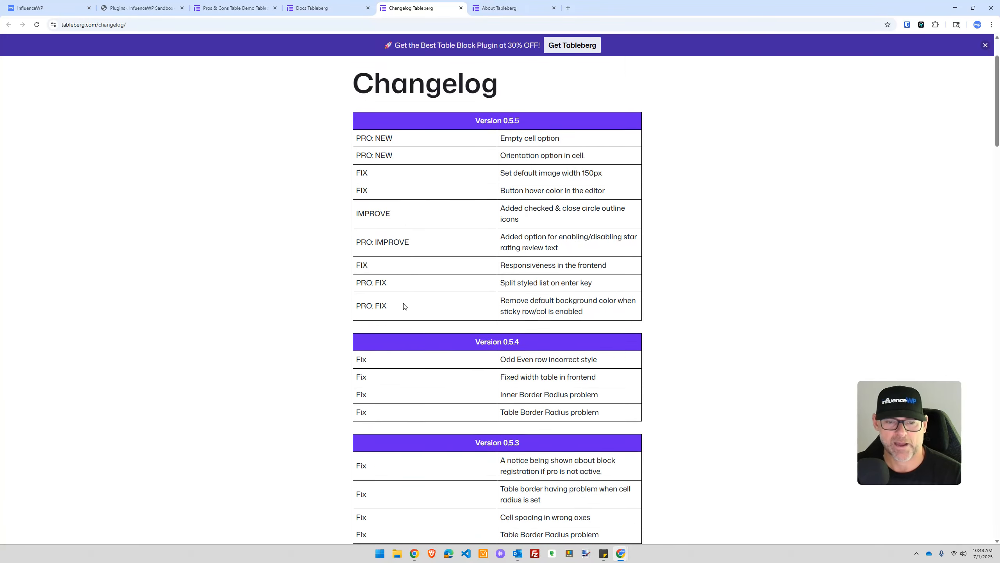
scroll(409, 299, up, 8)
scroll(410, 303, down, 7)
scroll(410, 305, up, 7)
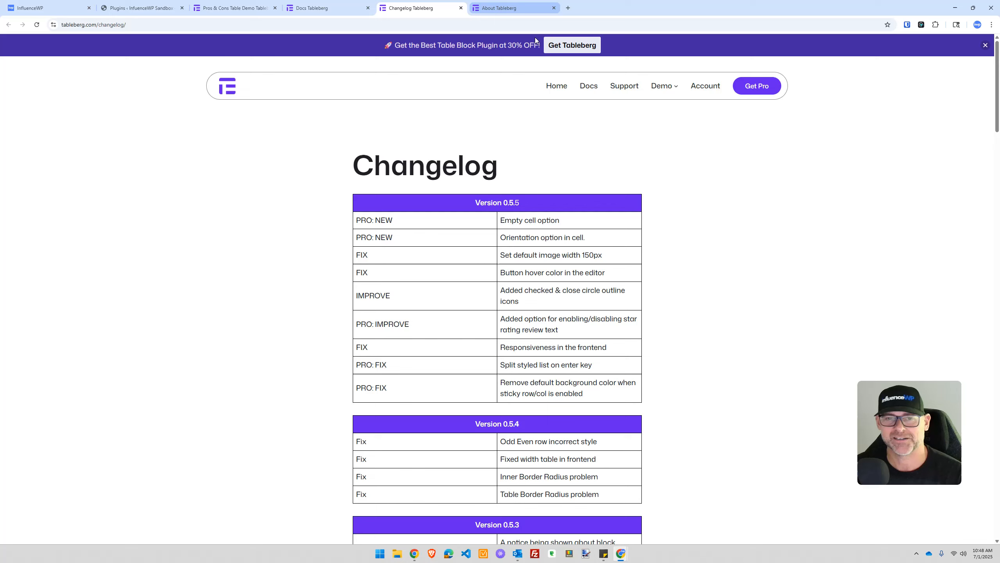
click(499, 4)
Step: Scroll through the About Tableberg page
scroll(325, 296, down, 5)
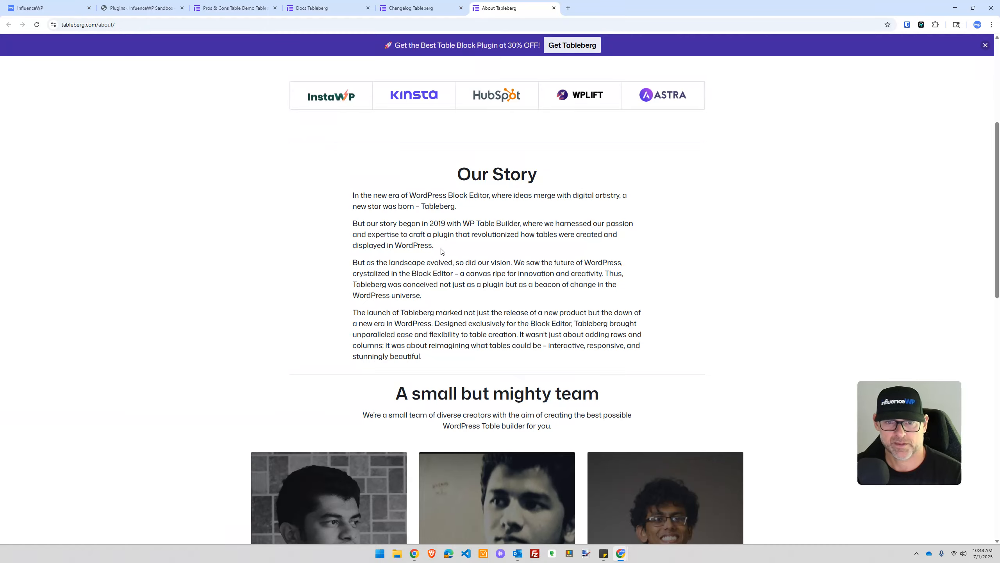
scroll(461, 316, down, 4)
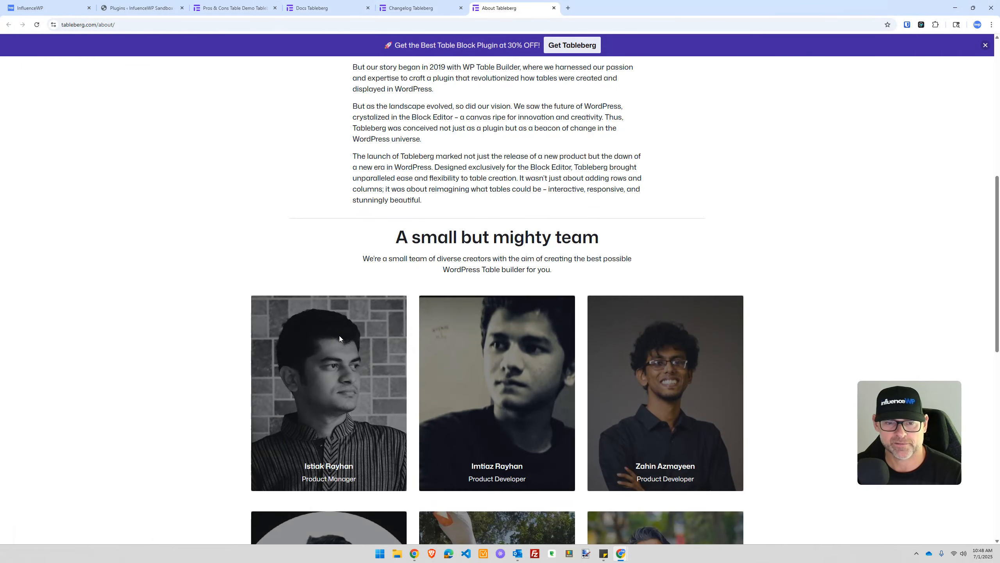
scroll(460, 298, down, 3)
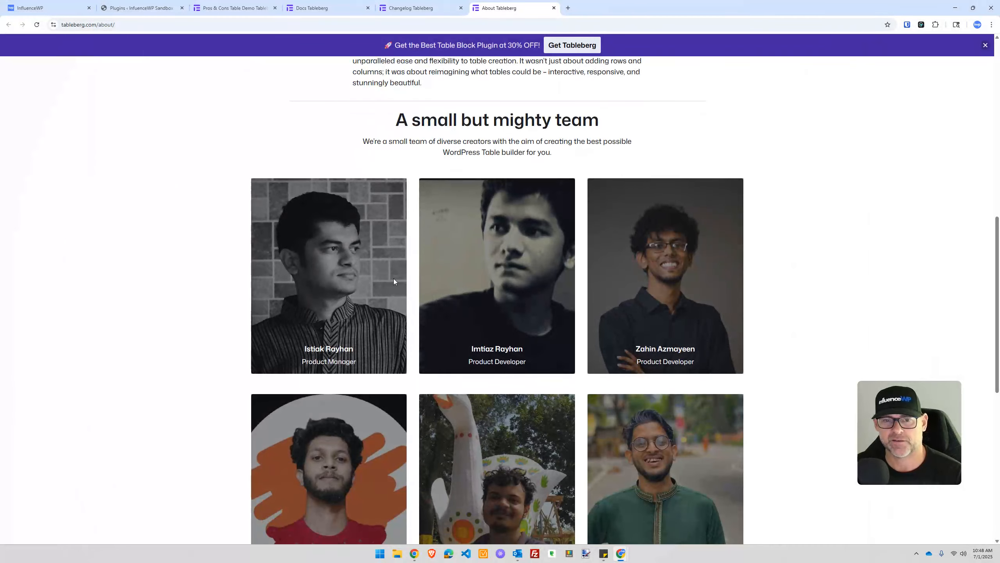
scroll(300, 272, down, 7)
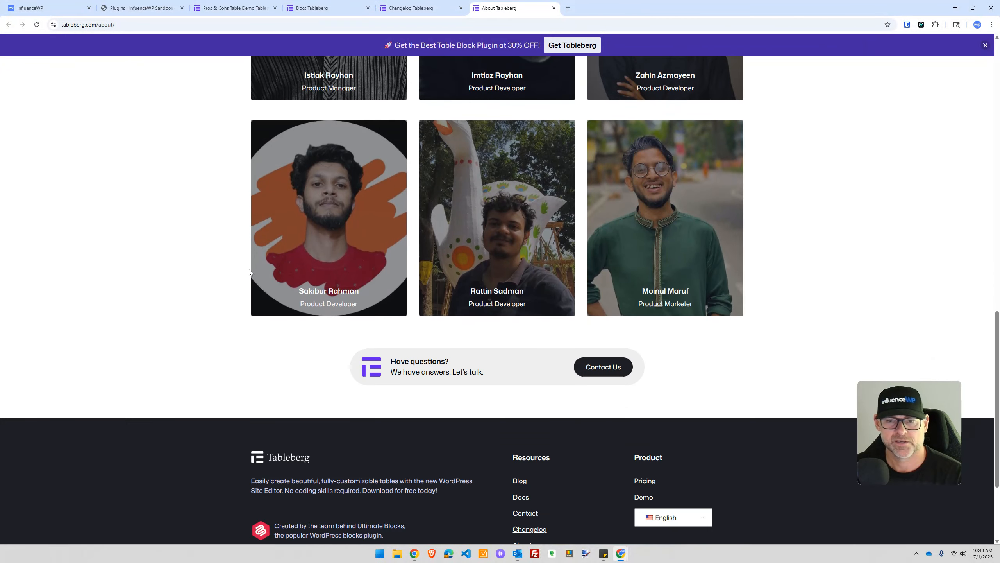
scroll(250, 270, up, 6)
scroll(252, 271, down, 7)
scroll(253, 273, down, 3)
scroll(254, 272, up, 20)
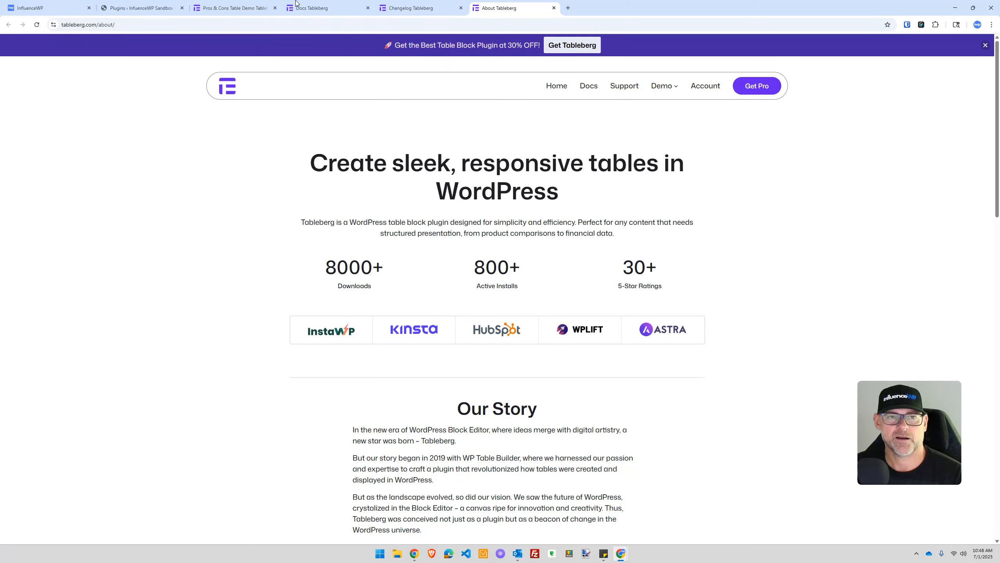
Step: Close the Docs, Changelog and About tabs, dismiss the popup, and detach the Pros & Cons tab
click(368, 7)
click(368, 8)
click(367, 8)
click(612, 176)
drag(236, 8, 999, 158)
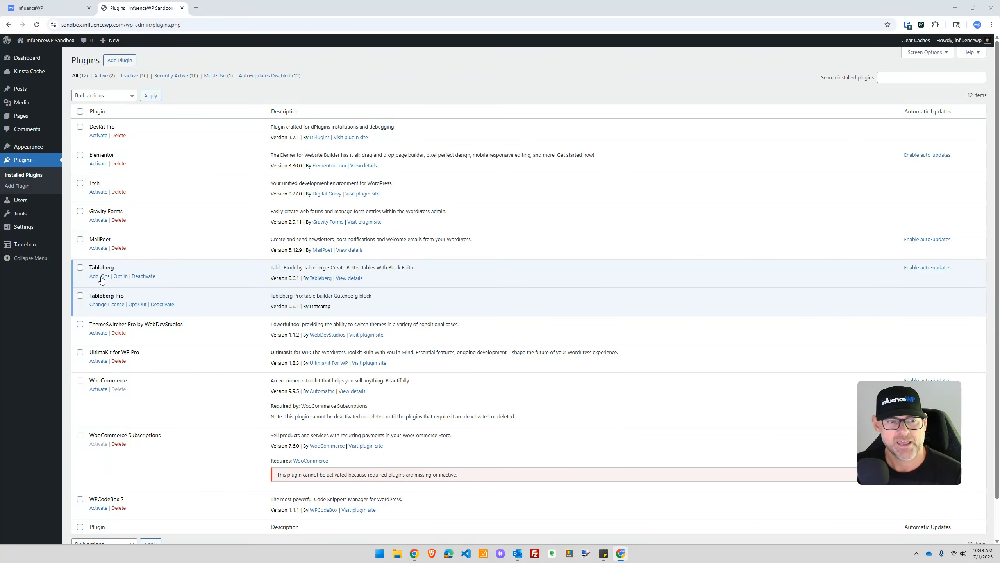
Step: Scroll the Plugins list and go to Tableberg in the admin sidebar for its Welcome page
scroll(232, 251, down, 2)
scroll(232, 251, down, 1)
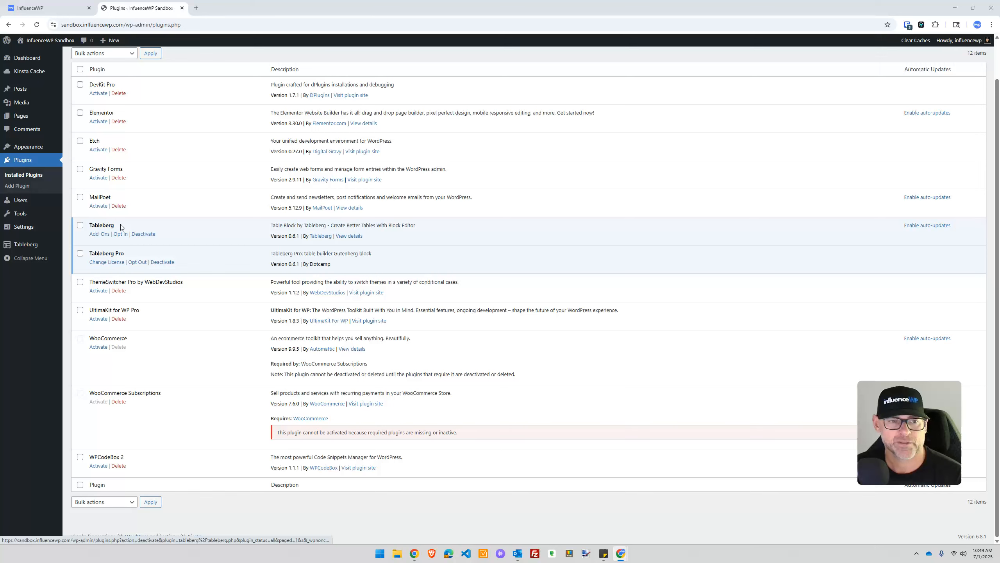
scroll(192, 307, up, 2)
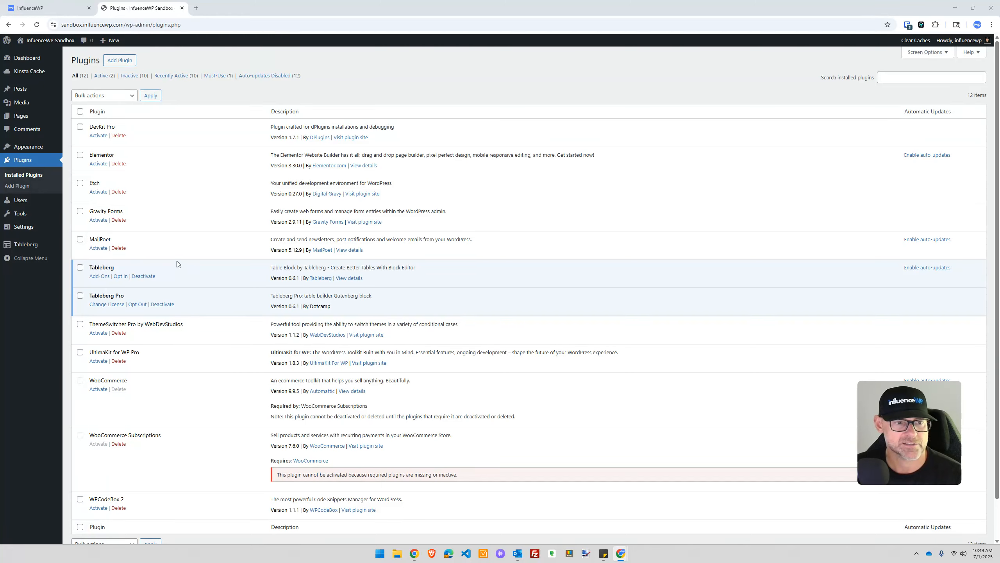
mouse_move(33, 246)
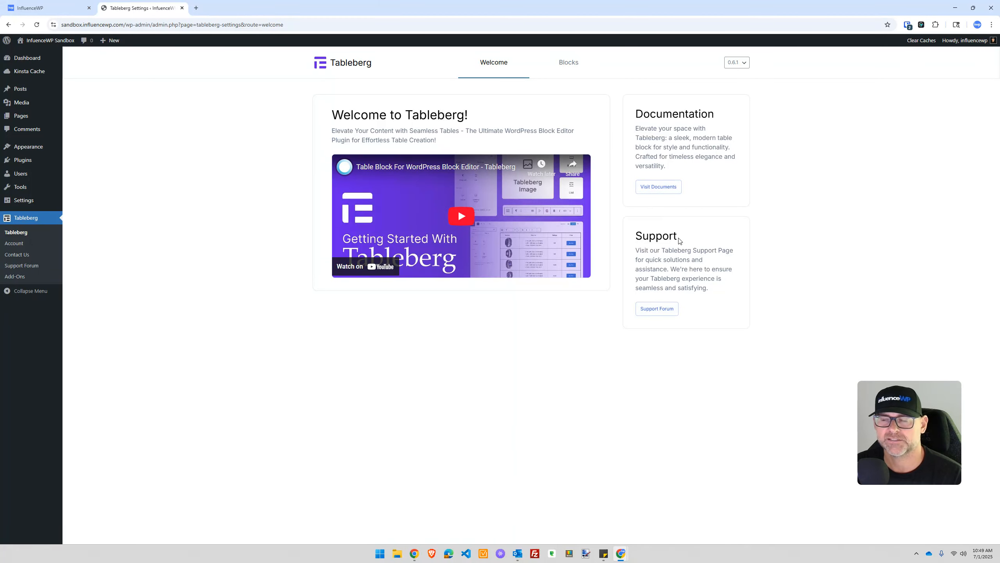
Step: Show the Blocks tab and view the Button block documentation in a new tab, then close it
click(569, 66)
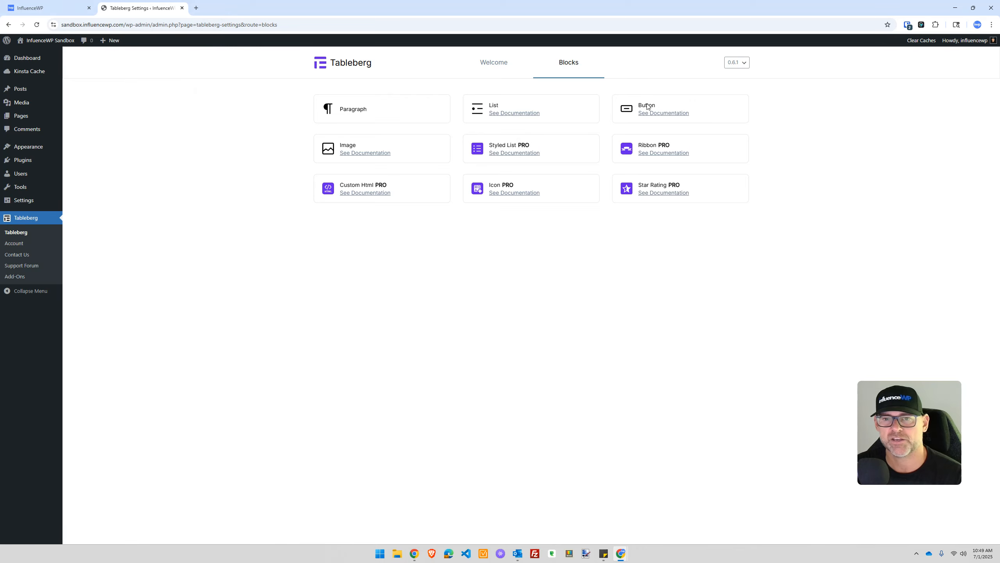
right_click(654, 113)
click(678, 124)
click(237, 5)
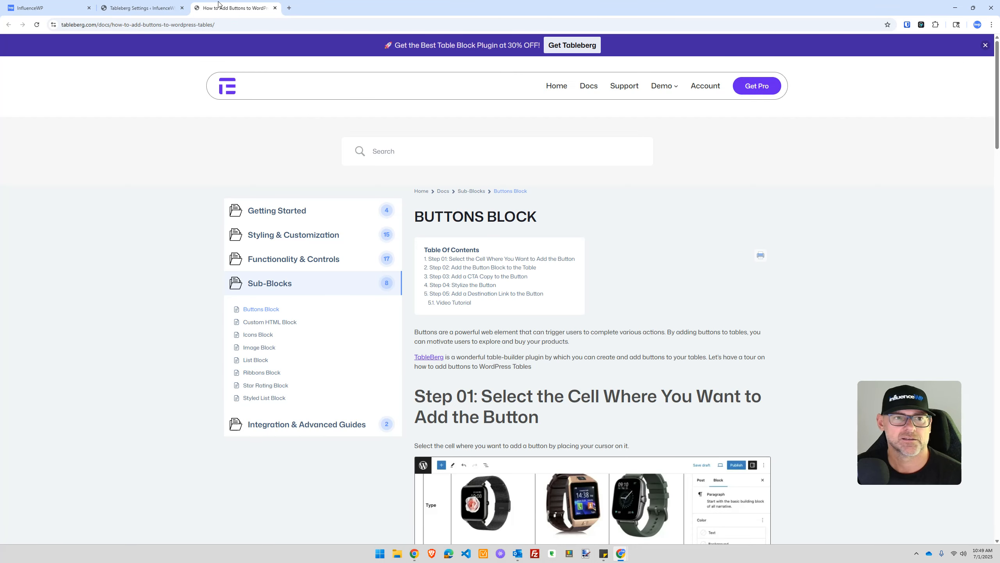
click(275, 8)
Step: Try rolling Tableberg back to version 0.6.0, then cancel, keeping 0.6.1
click(748, 64)
key(Down)
click(748, 62)
click(746, 62)
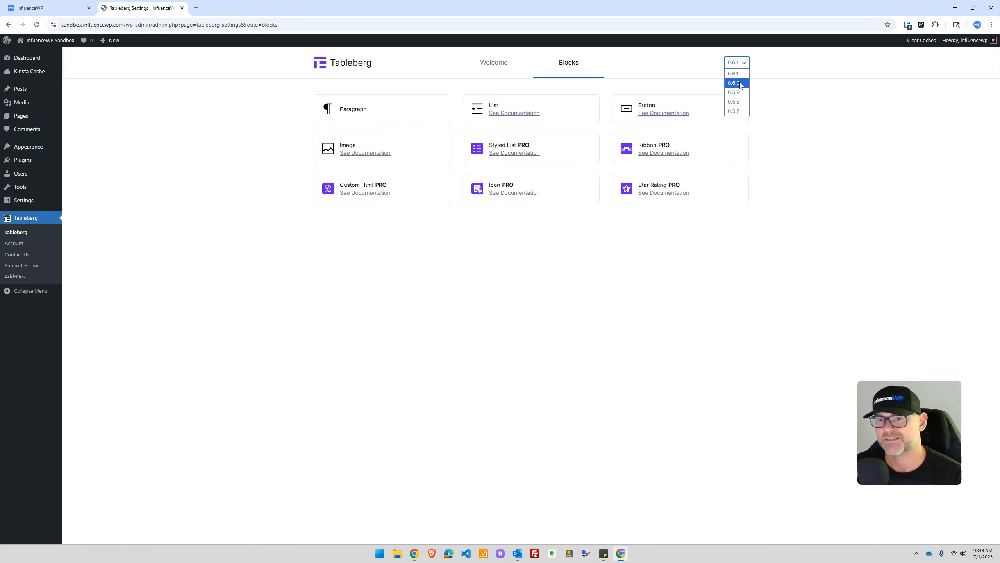
click(735, 83)
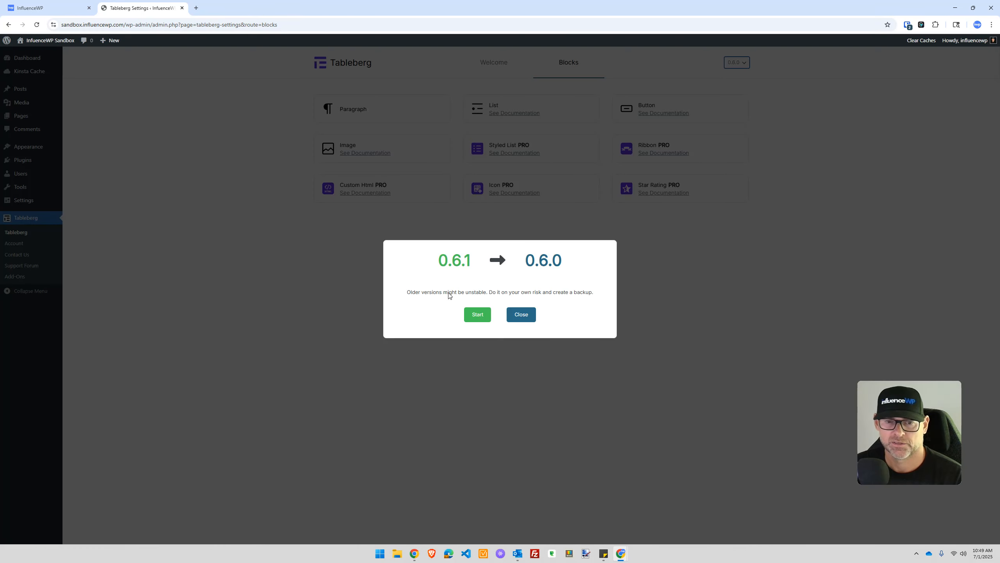
click(522, 319)
click(741, 63)
click(742, 63)
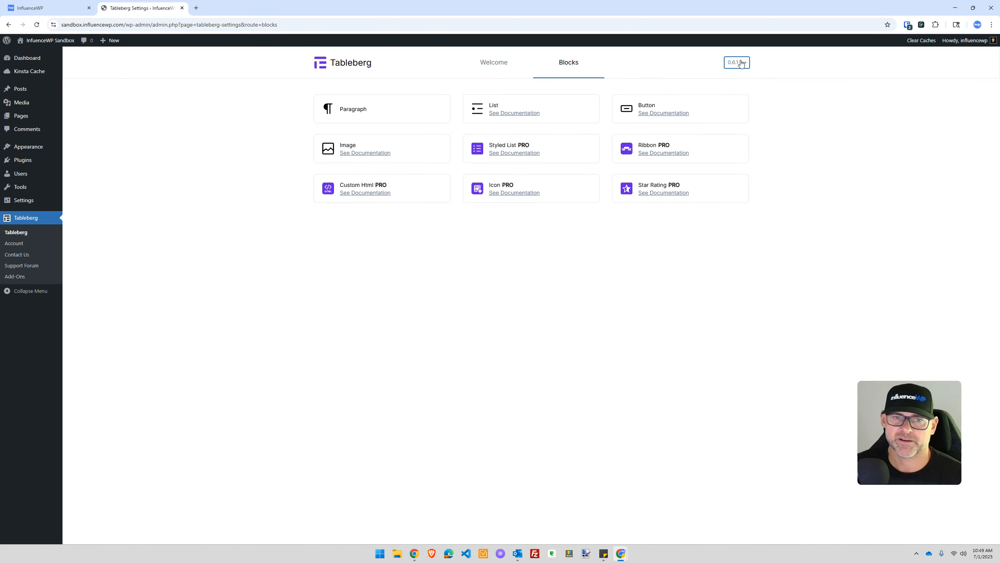
Step: Visit the Tableberg Add-Ons page, then return to the Welcome page's Blocks tab
click(649, 295)
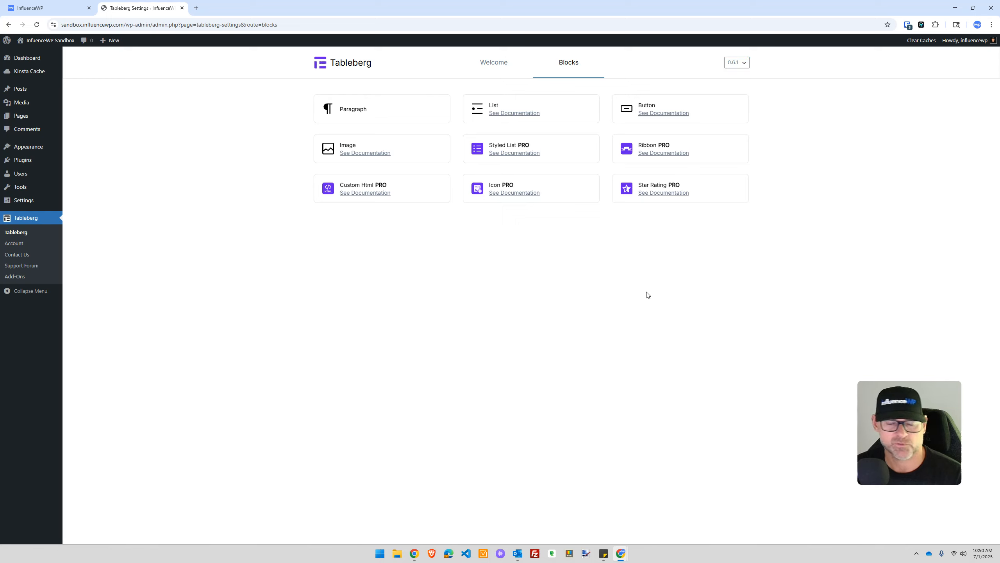
click(18, 244)
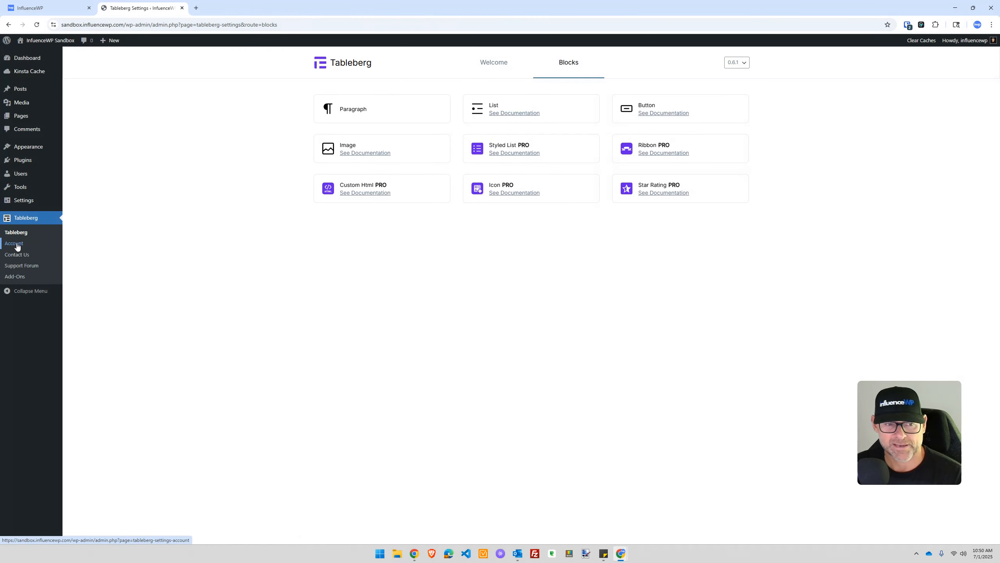
click(23, 254)
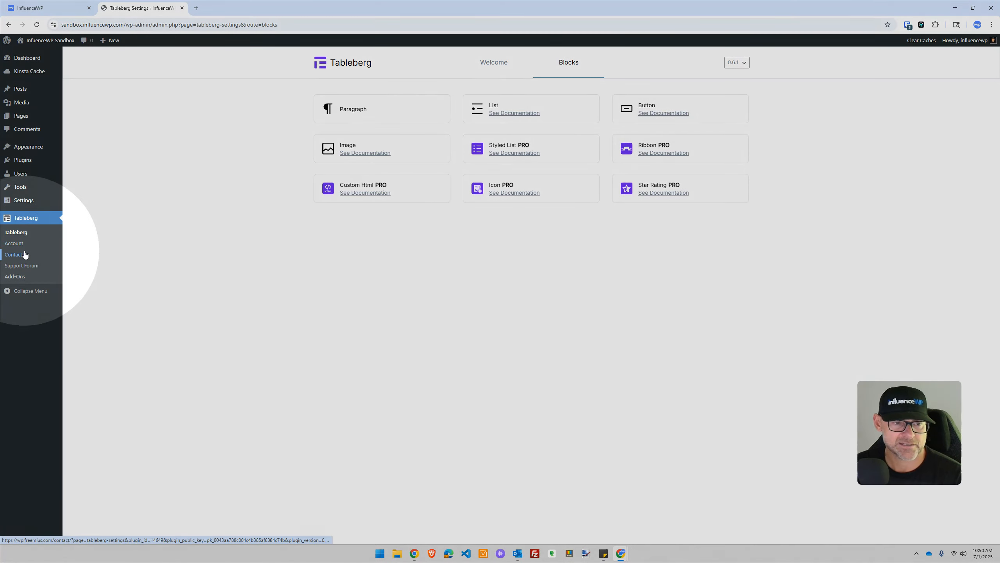
key(ctrl)
key(ctrl)
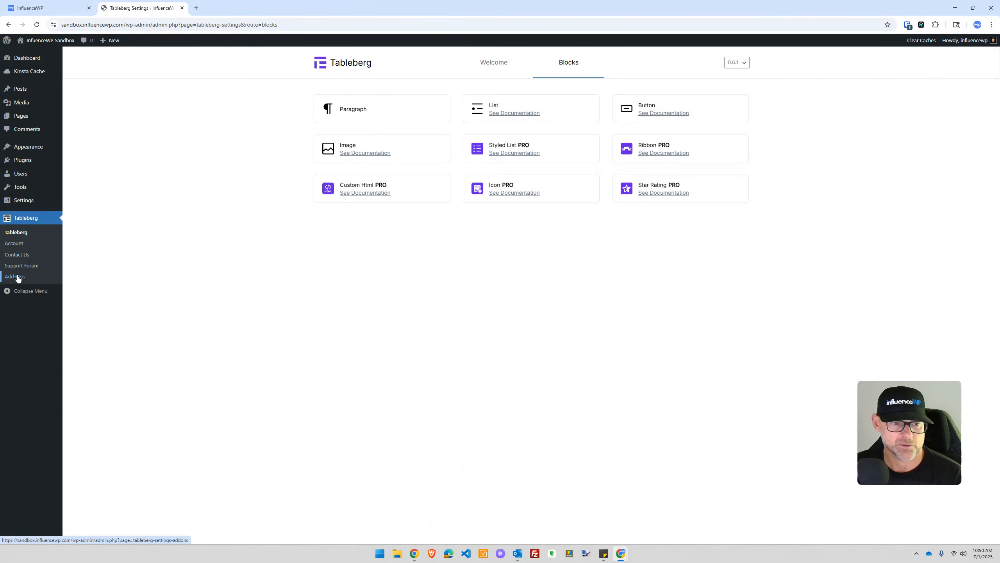
click(17, 277)
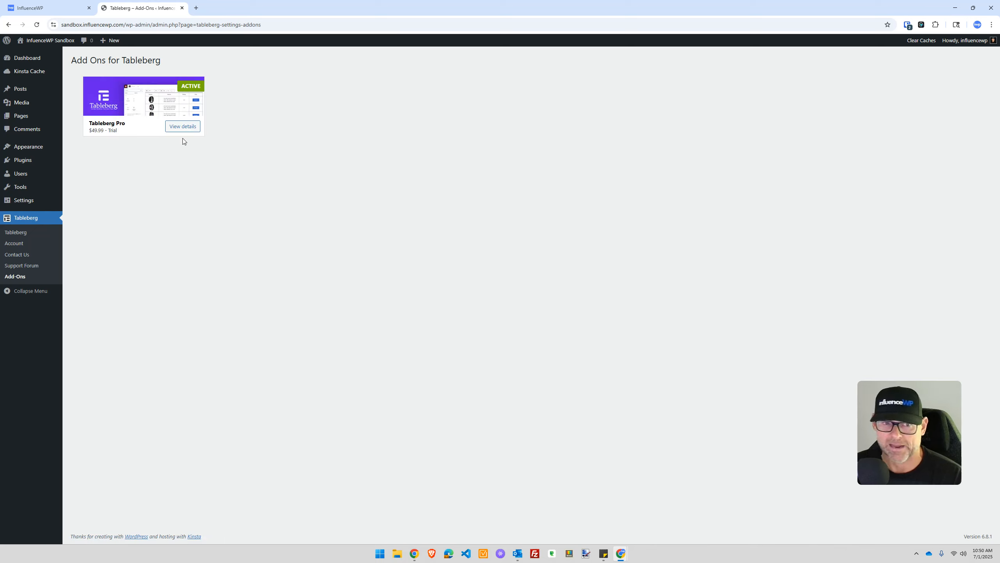
click(20, 237)
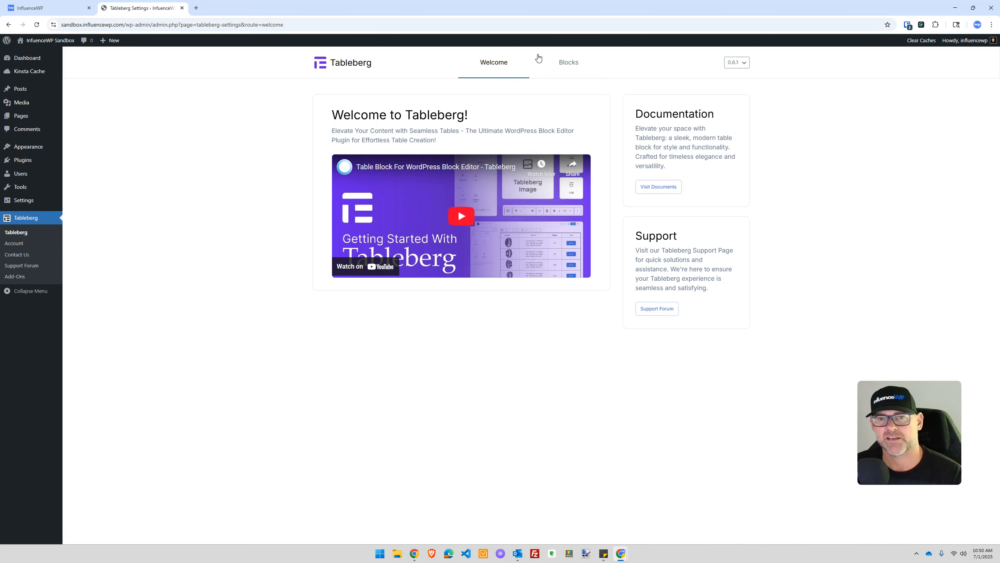
click(563, 64)
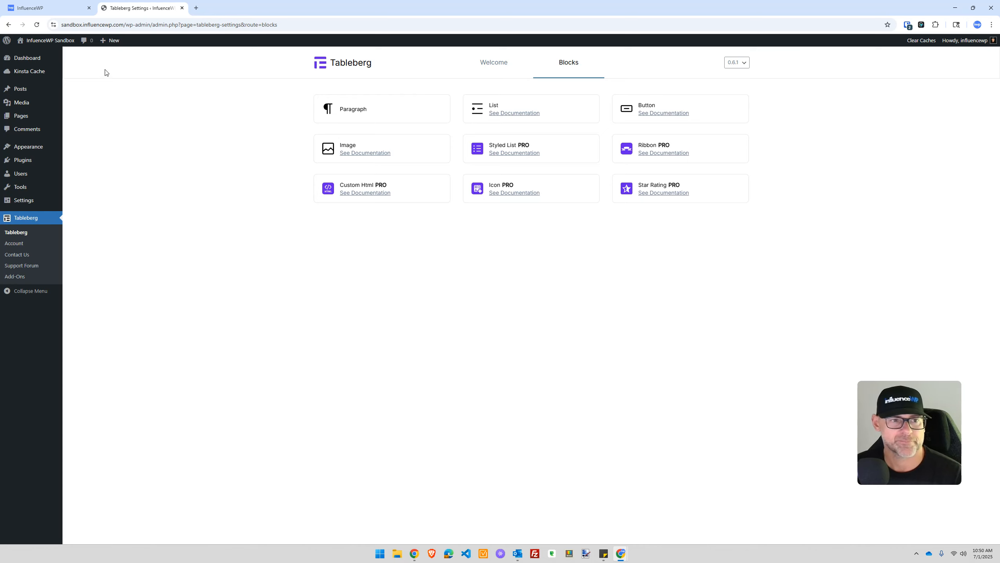
Step: From Pages, open a new page editor in a separate tab and dismiss the pattern chooser
click(24, 120)
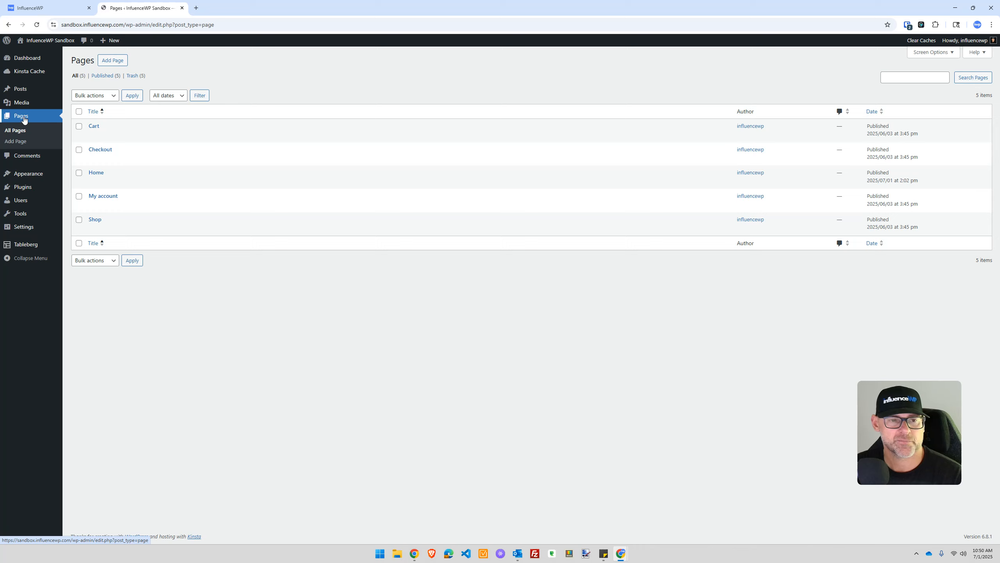
right_click(119, 60)
click(138, 67)
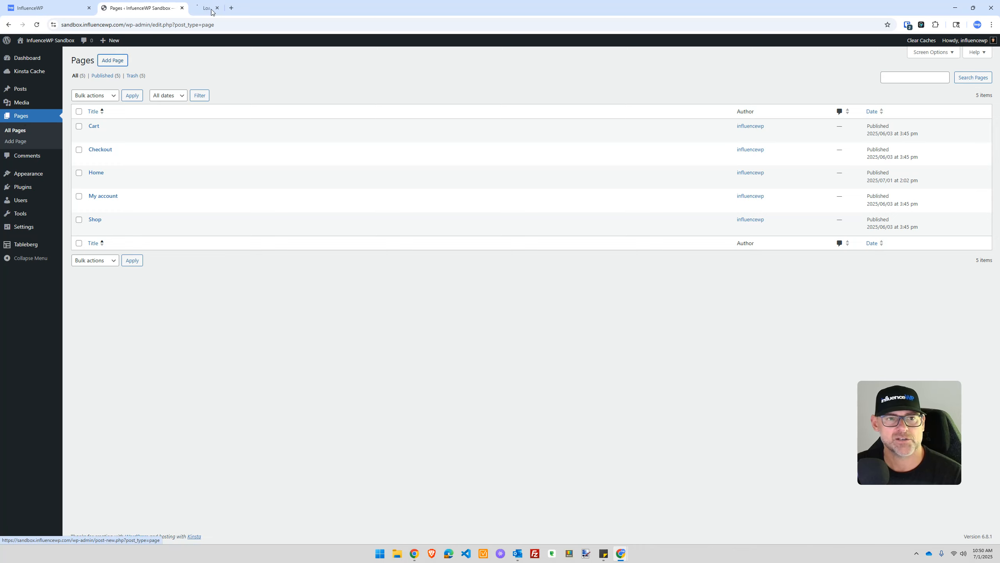
click(237, 9)
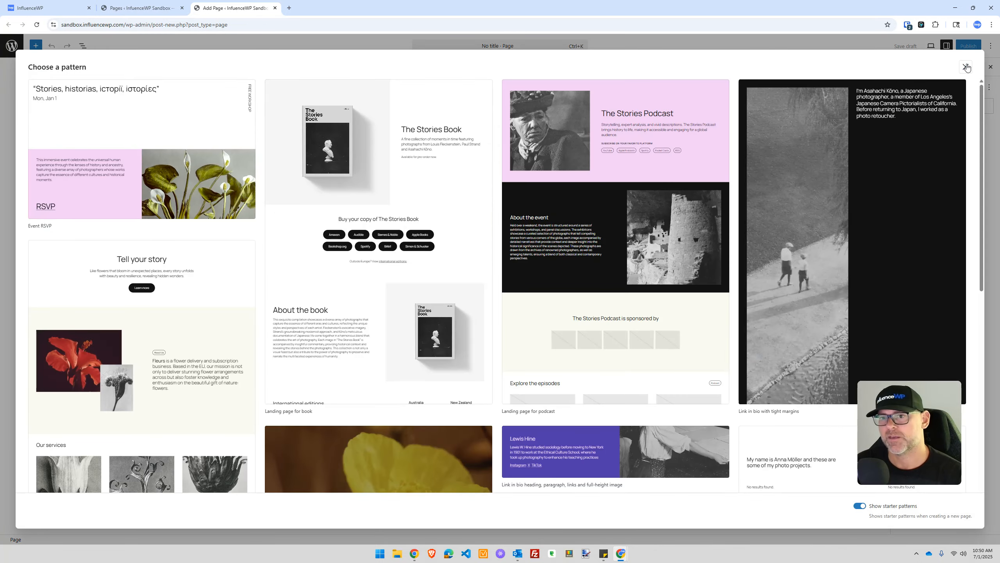
click(966, 67)
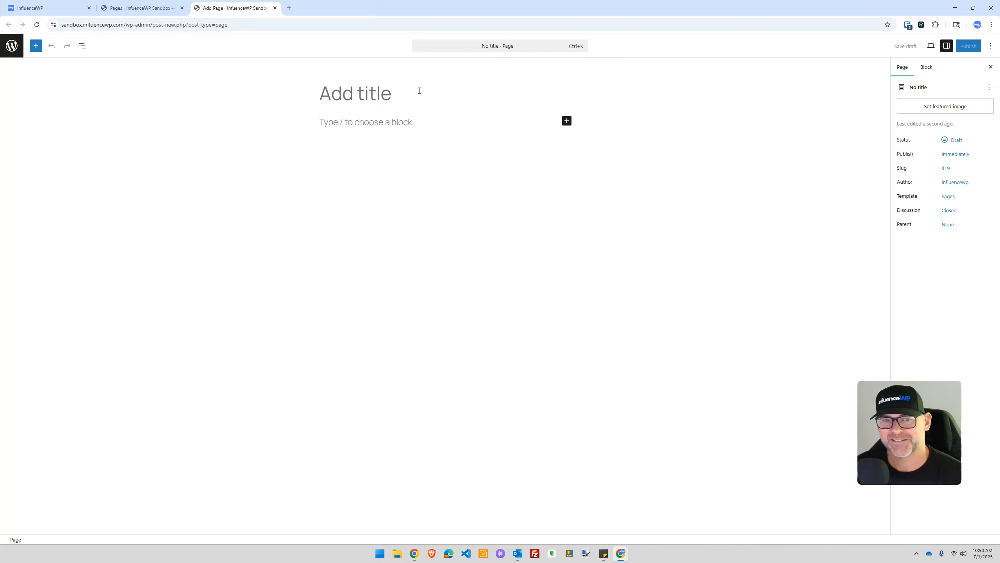
Step: Title the page 'TB', try a /table block search, then delete the leftover text
text(TB)
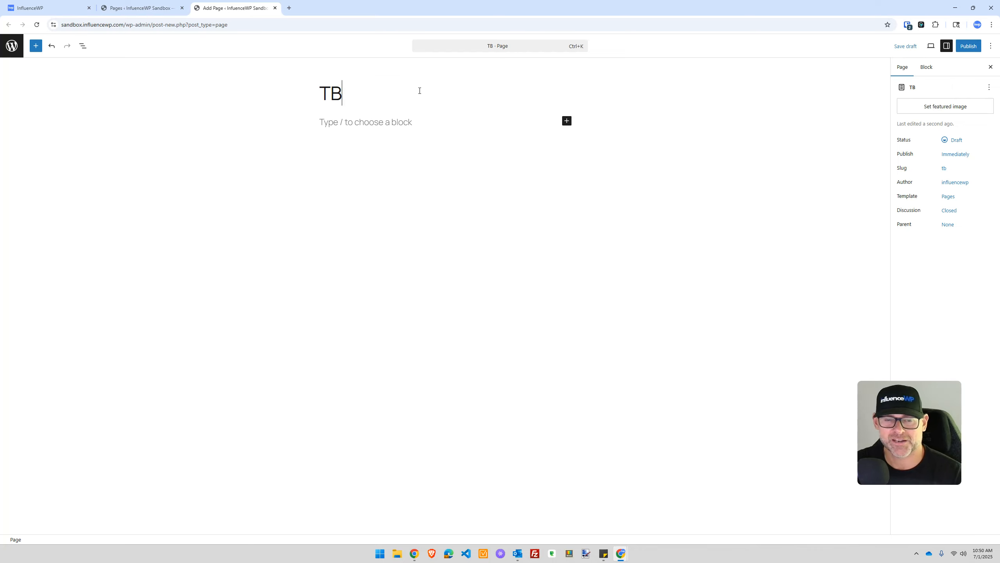
click(403, 199)
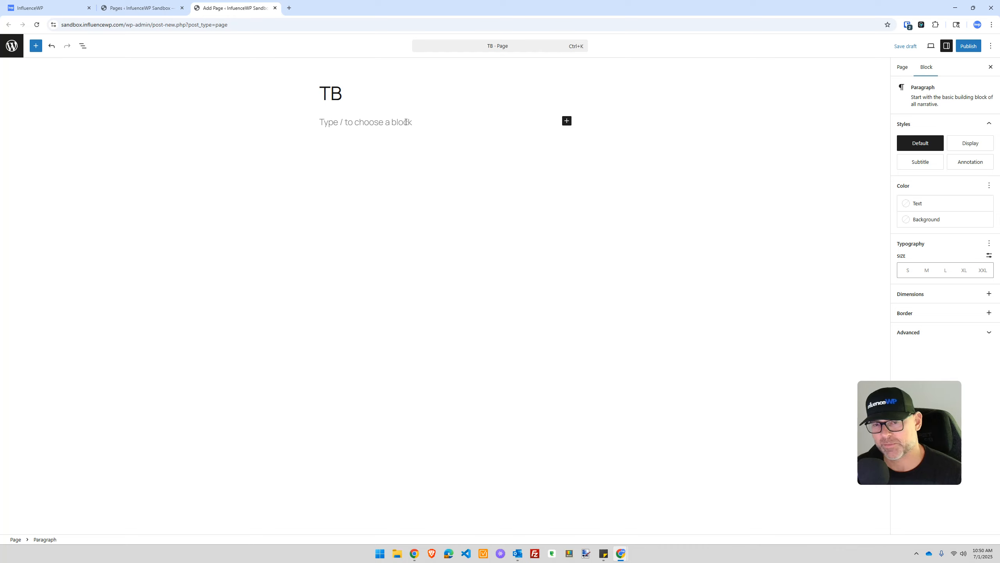
text(/)
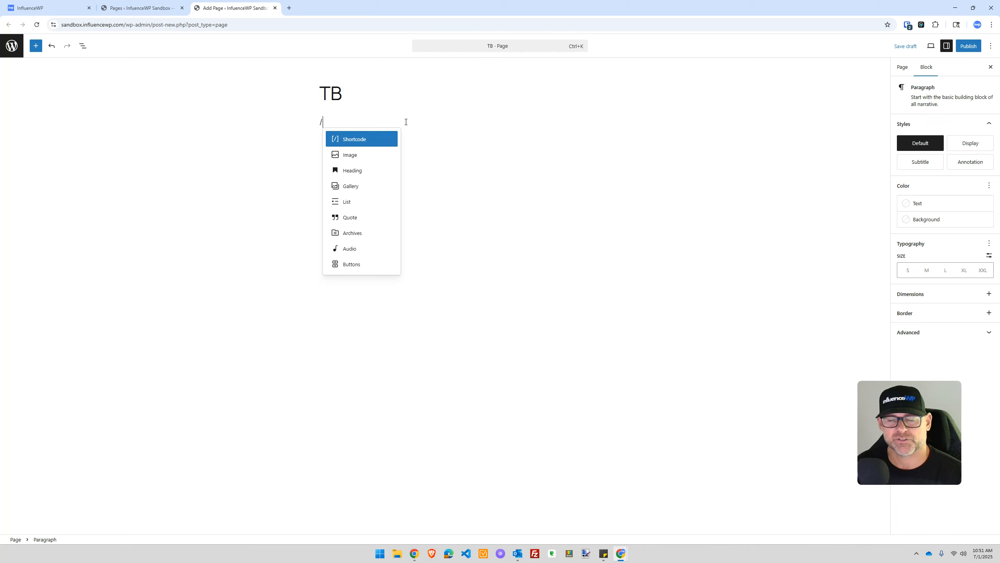
text(table)
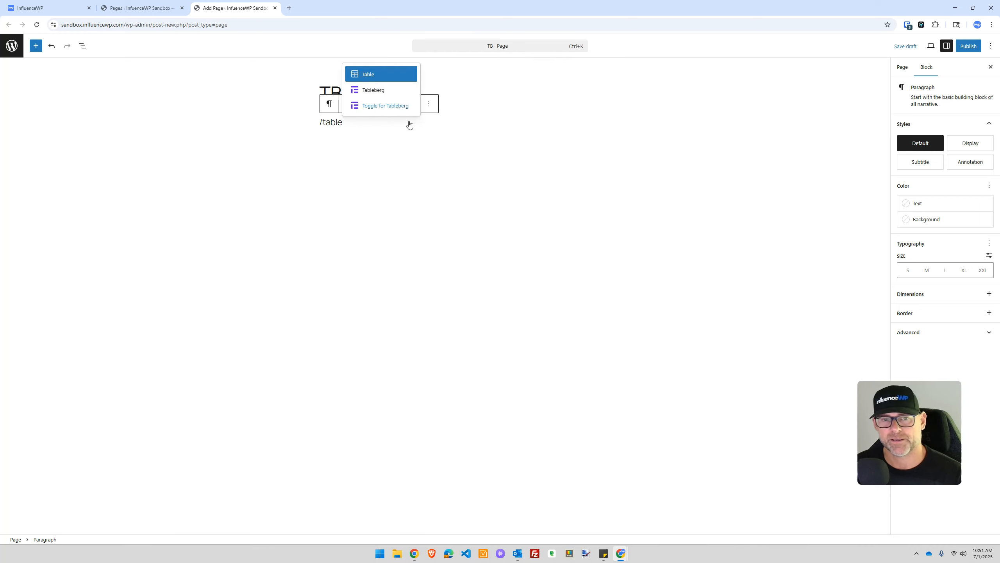
click(375, 198)
click(353, 123)
key(BackSpace)
key(BackSpace)
key(BackSpace)
key(BackSpace)
key(BackSpace)
key(BackSpace)
key(BackSpace)
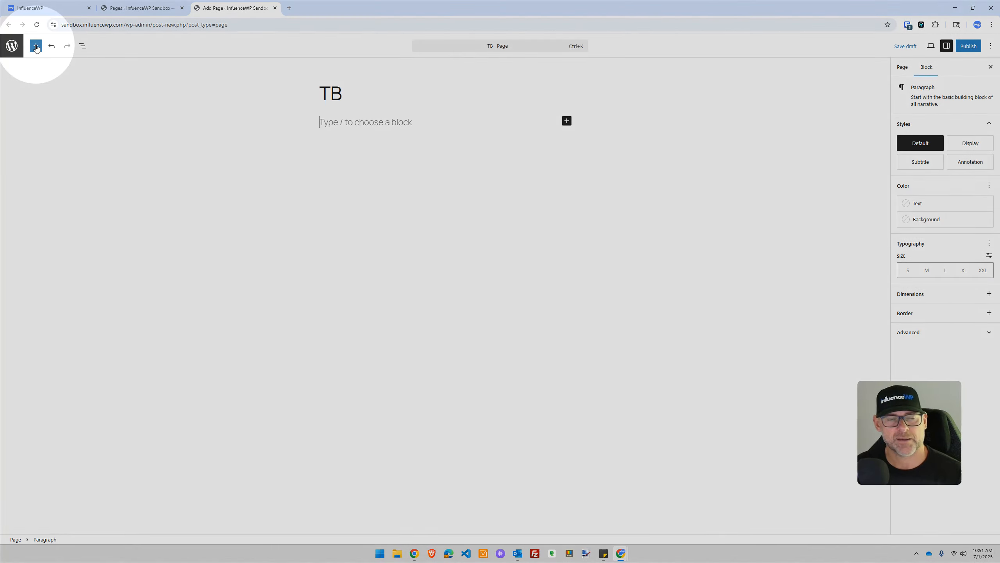
Step: Search the block library for Tableberg and insert the Basic Pricing Table pattern
click(36, 47)
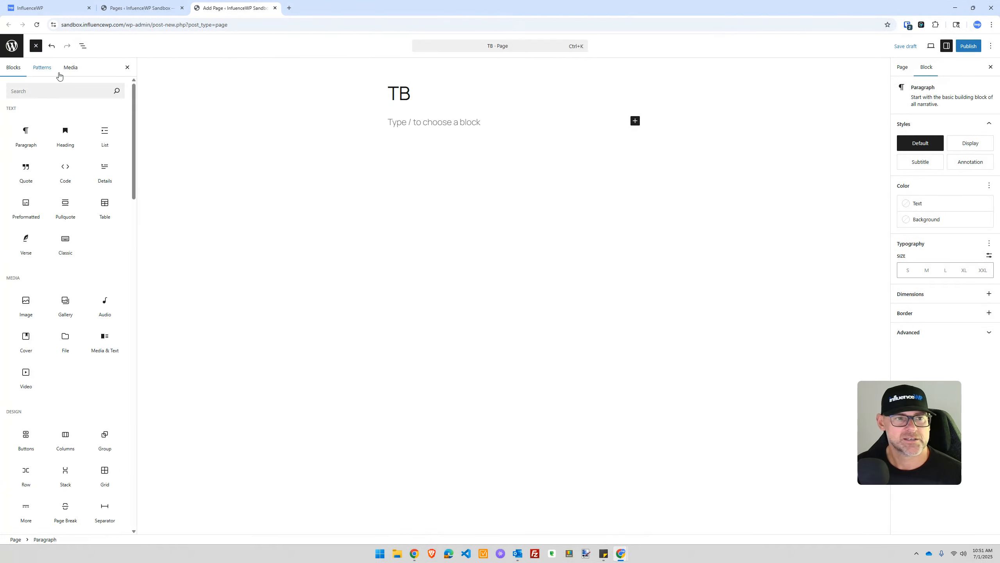
click(69, 87)
text(t)
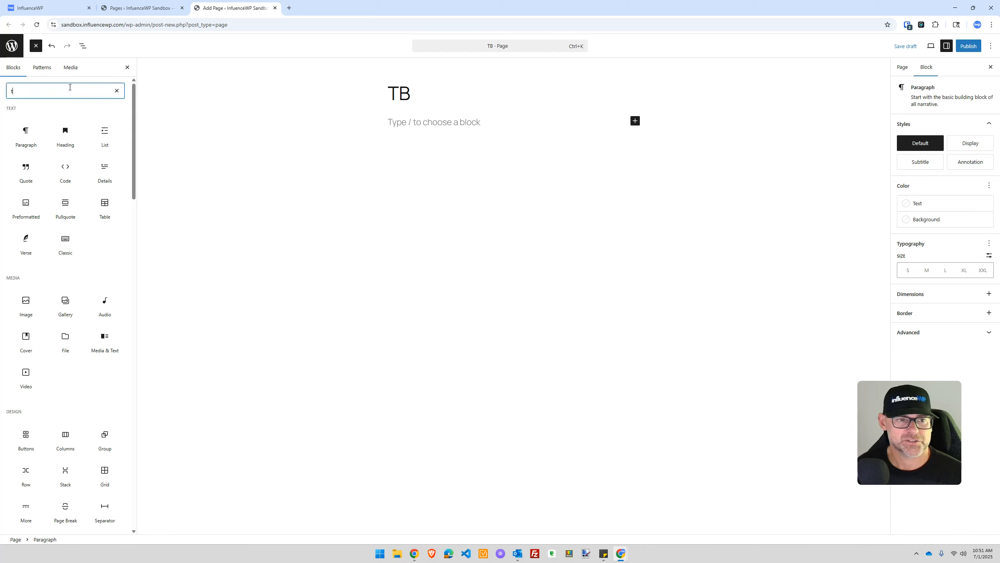
text(a)
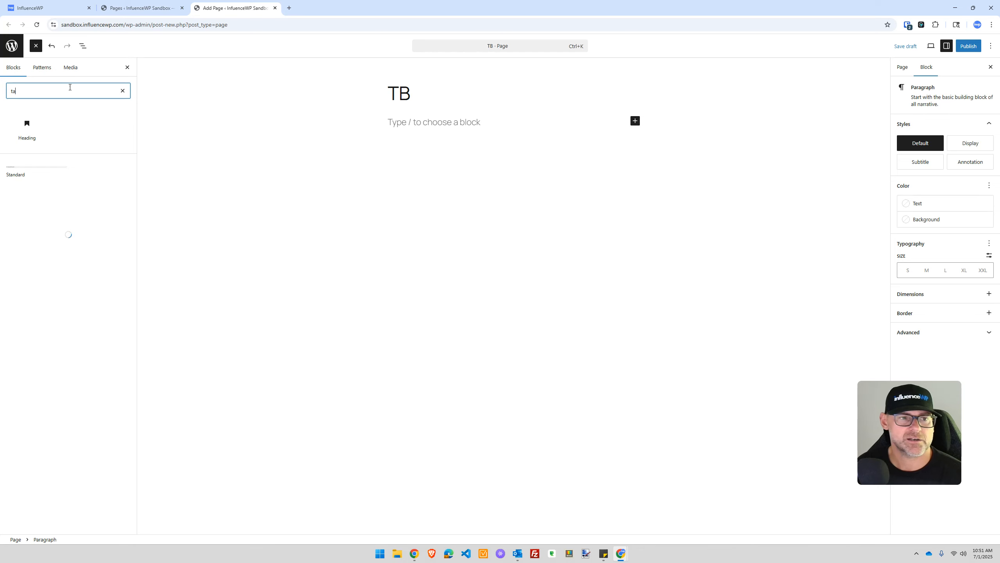
text(n;bleberg)
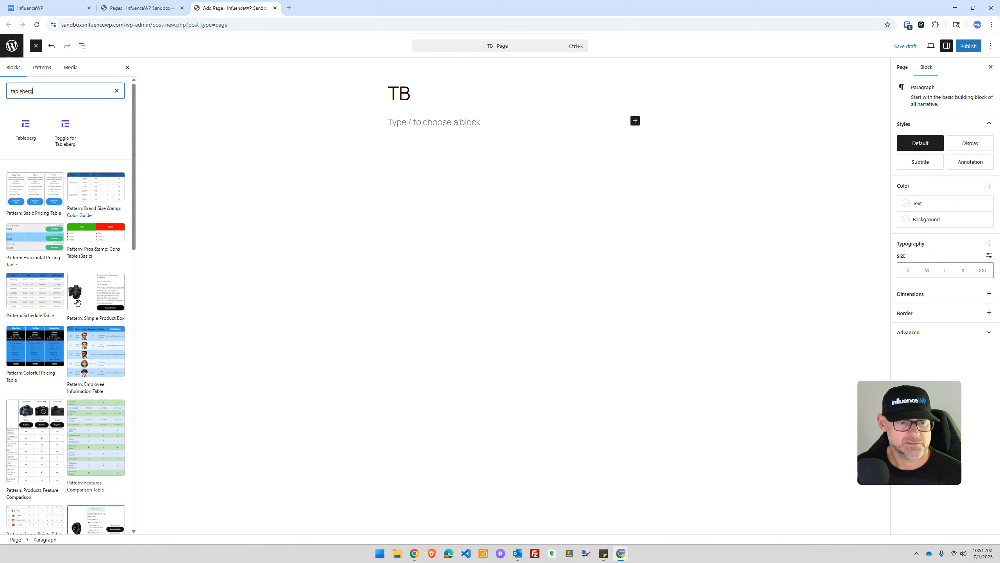
scroll(77, 301, down, 10)
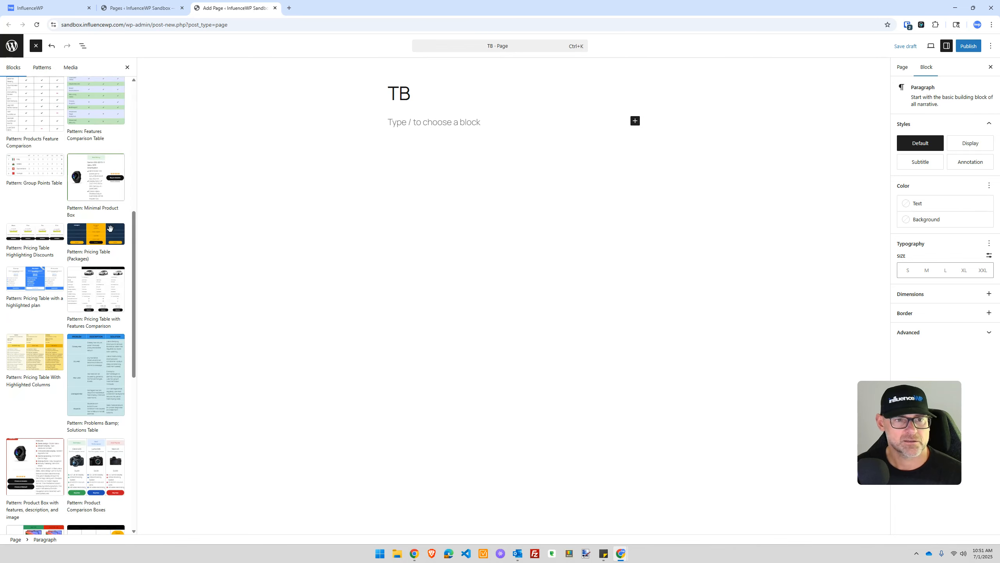
scroll(73, 198, up, 10)
click(42, 200)
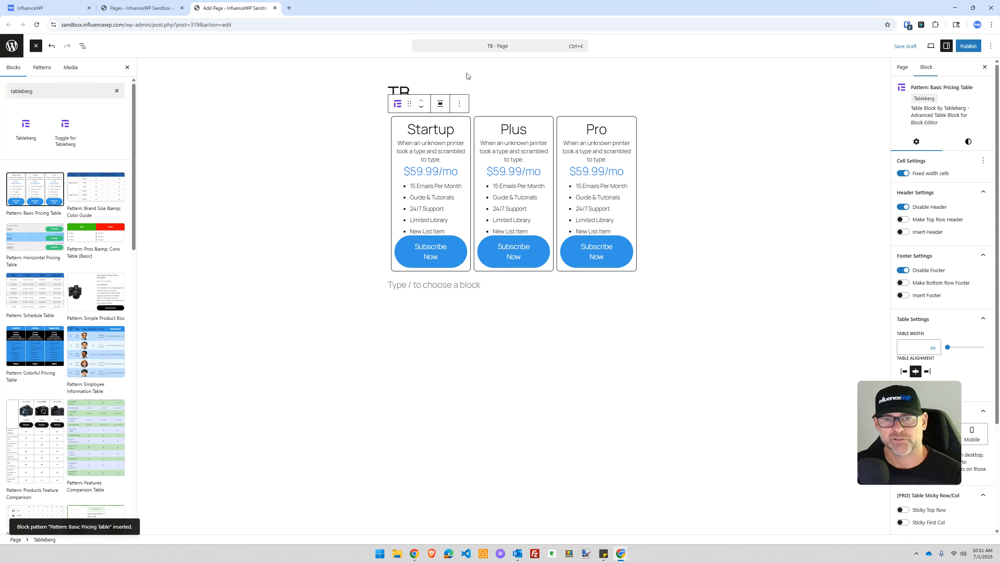
Step: Delete the inserted Basic Pricing Table, leaving an empty line under the title
click(458, 106)
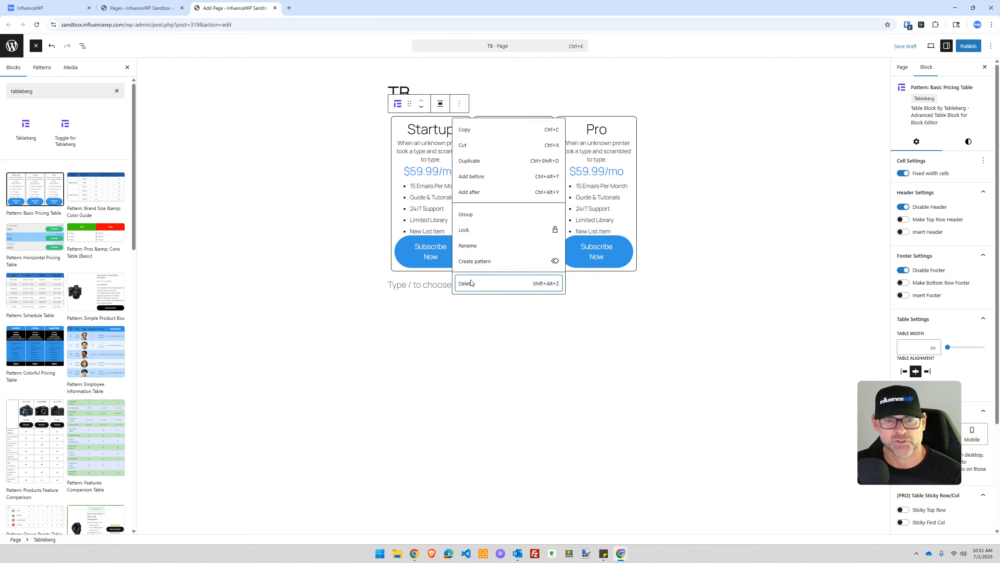
click(464, 284)
click(369, 237)
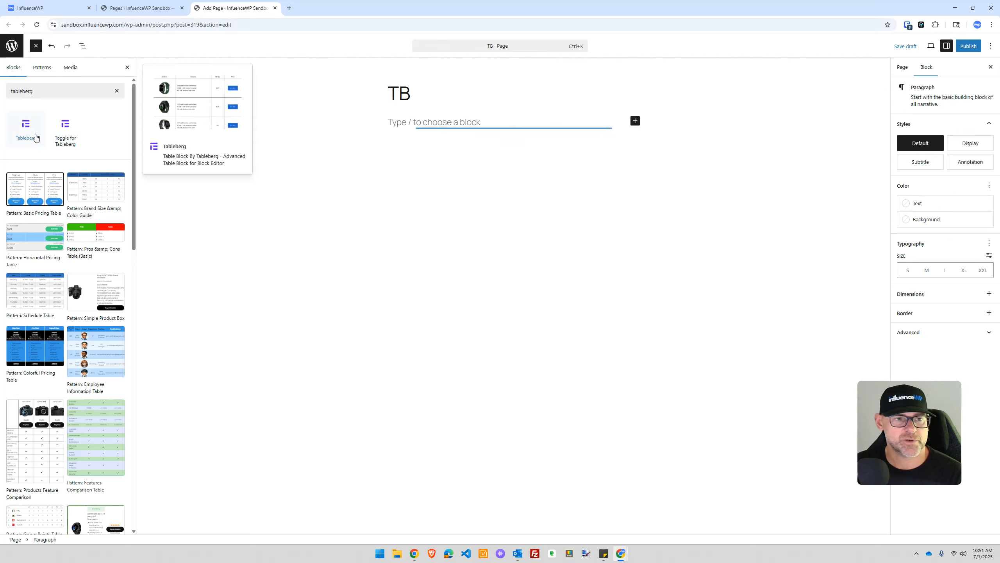
mouse_move(28, 128)
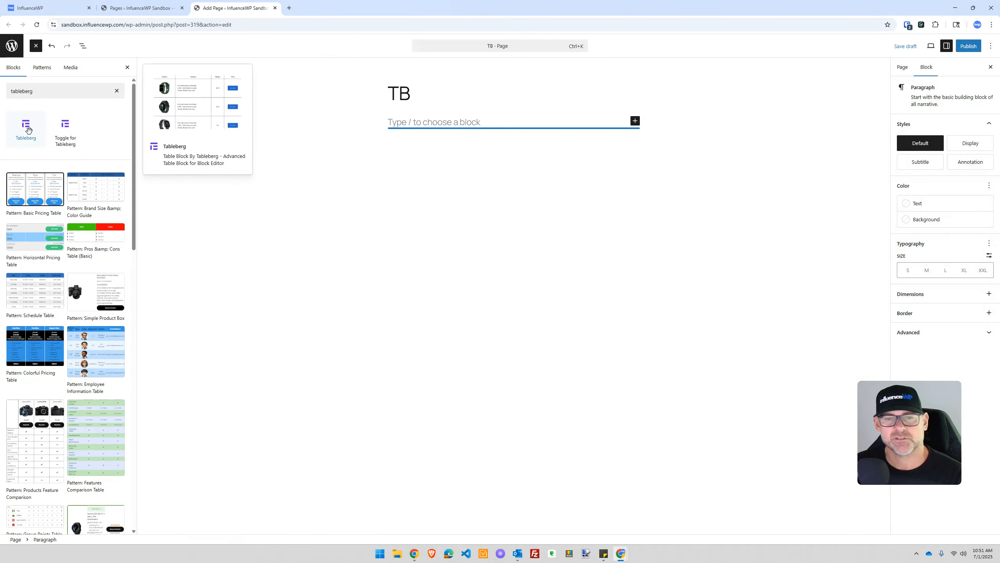
Step: Insert a Tableberg table block with 3 columns and 1 row, and open its Pre-Built Table library
click(28, 130)
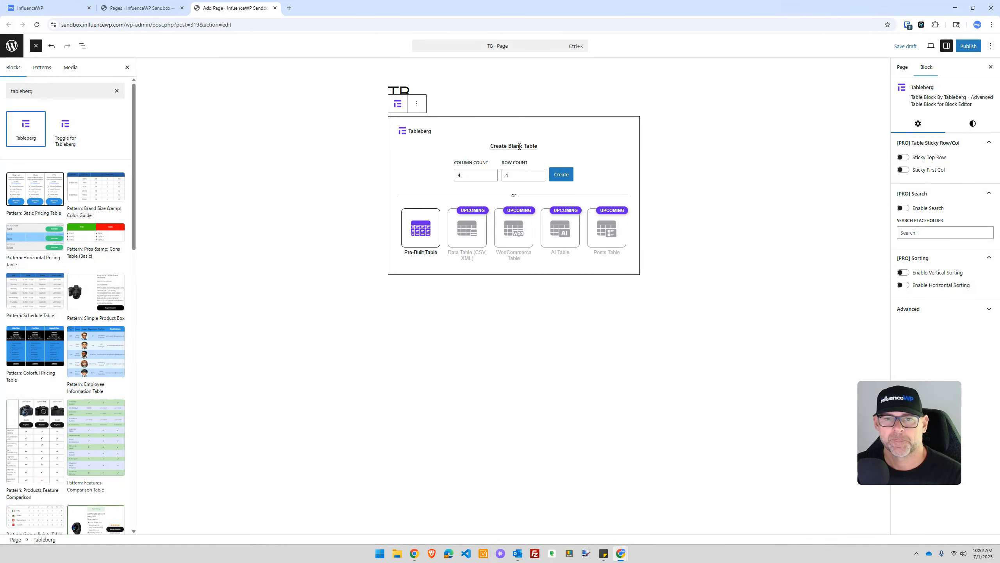
click(519, 146)
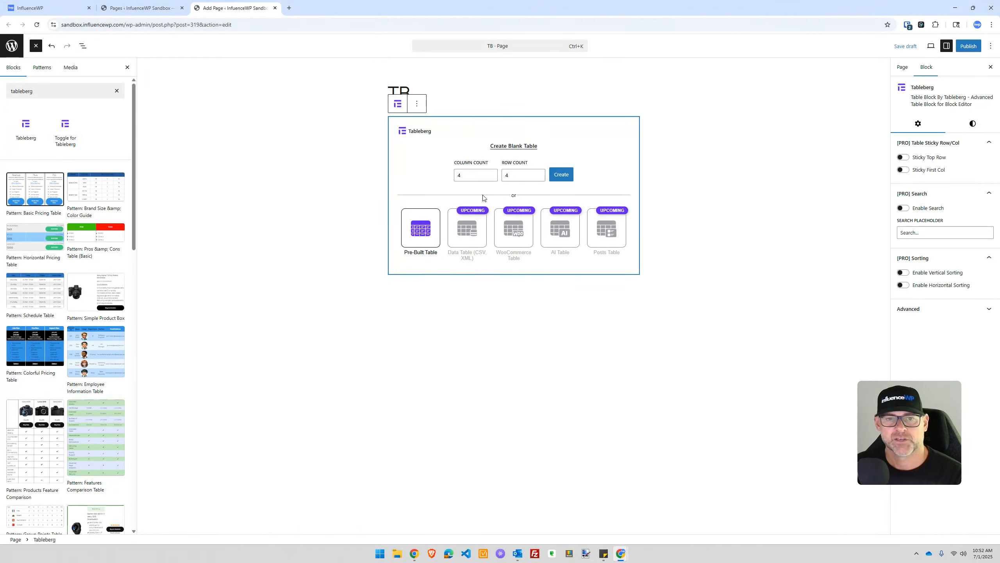
click(471, 175)
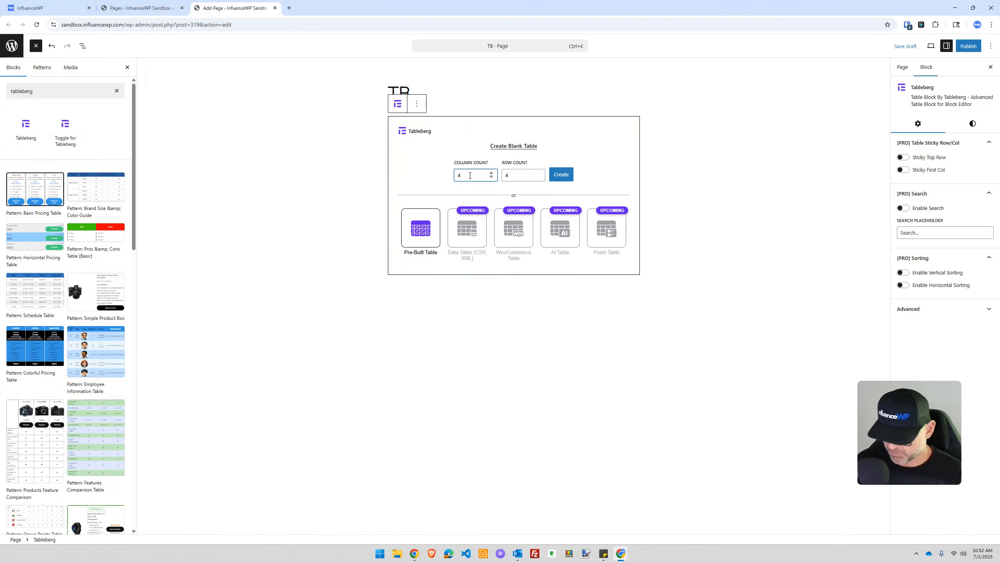
drag(513, 177, 500, 183)
text(1)
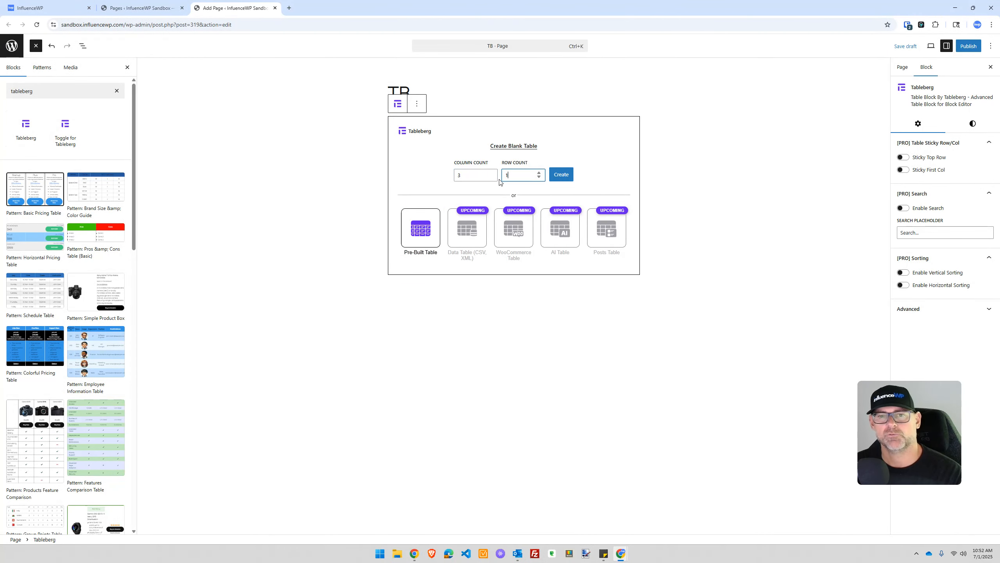
click(420, 230)
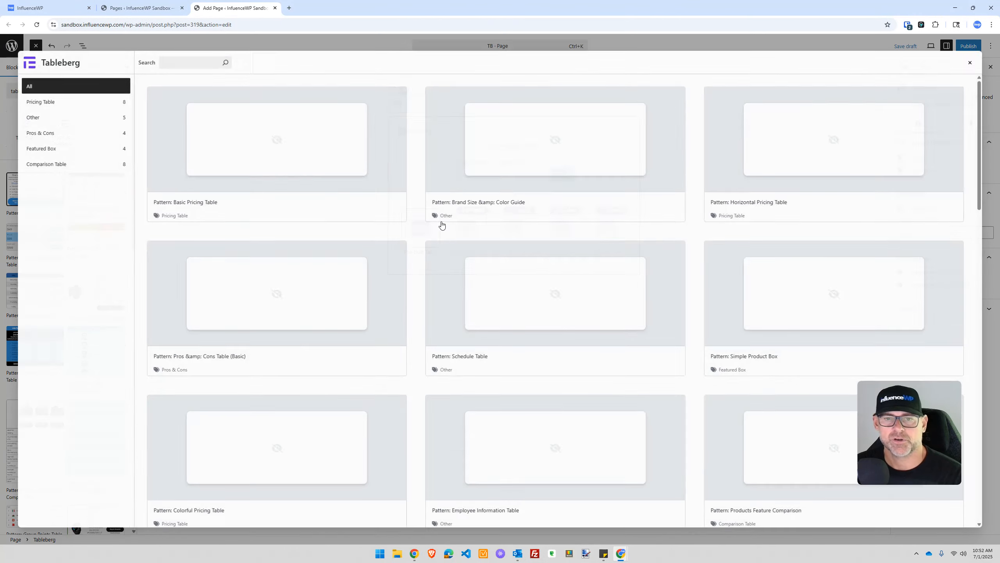
Step: Close and reopen the pre-built table library, then browse the Other category
click(973, 61)
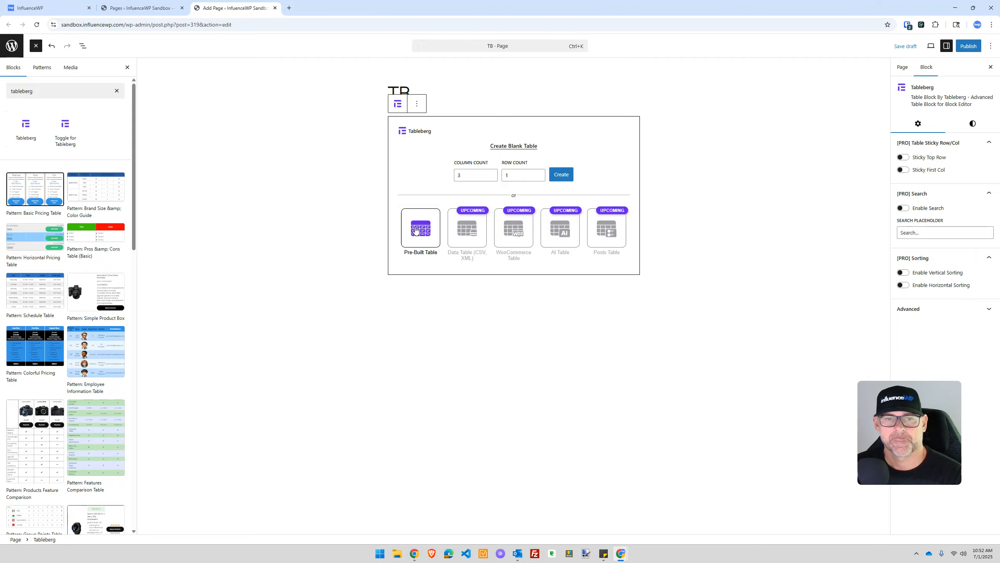
click(416, 231)
scroll(527, 266, down, 1)
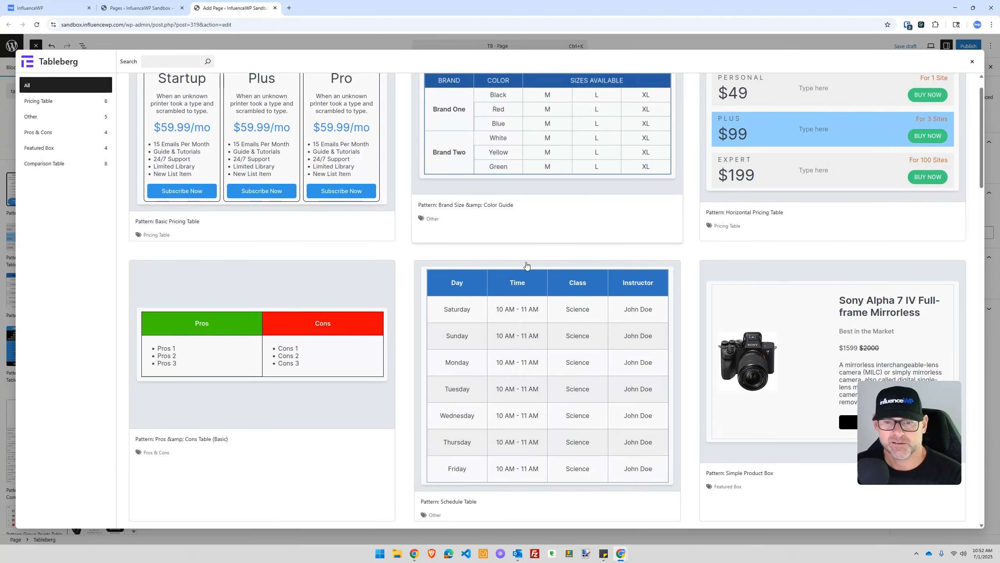
scroll(387, 286, up, 1)
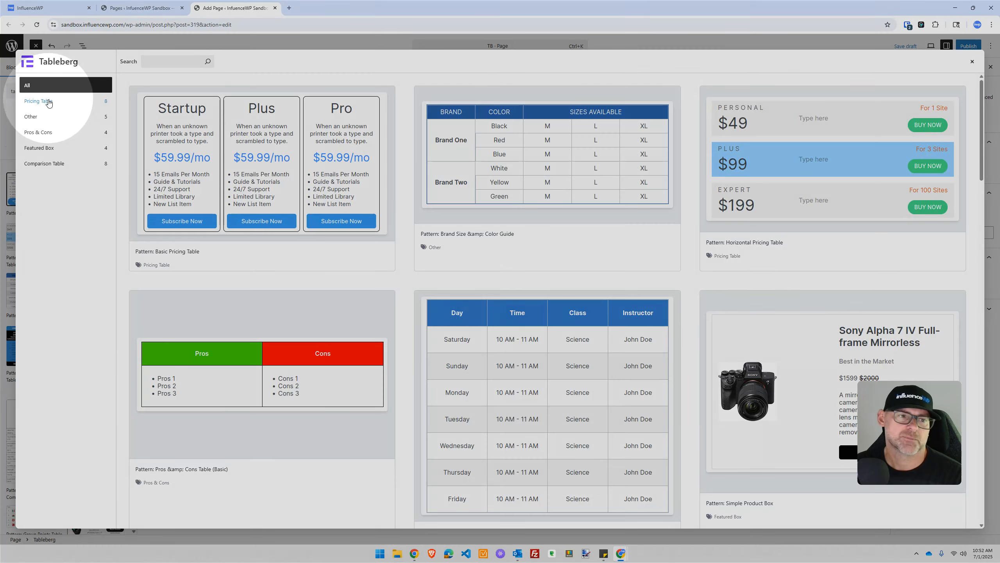
click(46, 118)
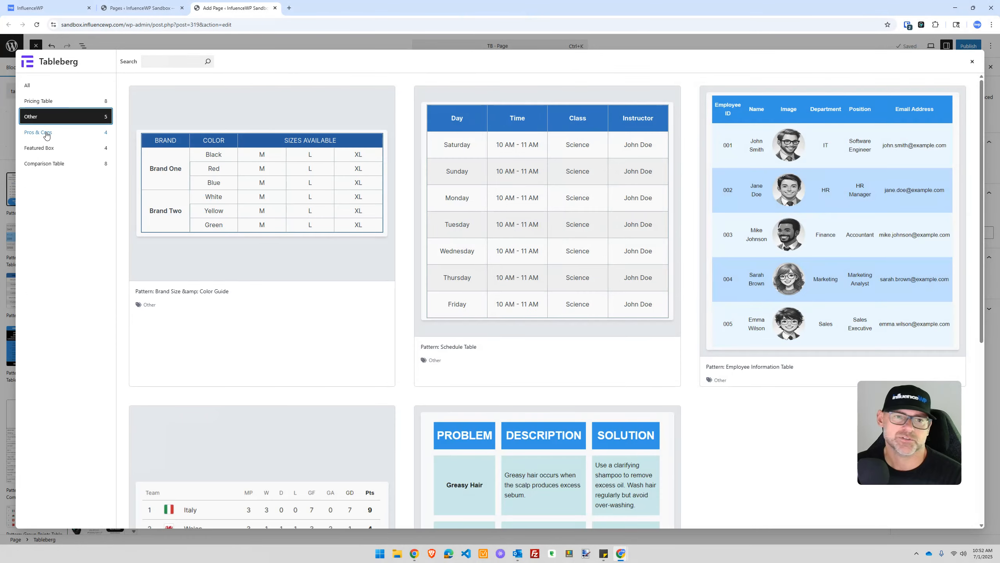
scroll(352, 175, down, 5)
scroll(352, 175, down, 2)
scroll(276, 197, up, 8)
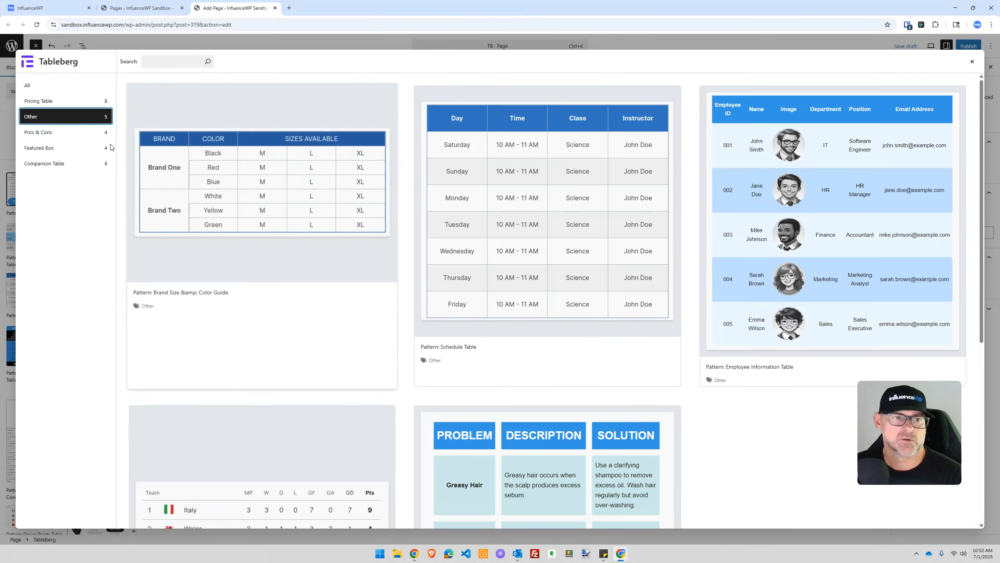
Step: Browse Pros & Cons, Featured Box and Comparison Table, then insert 'Pricing Table with a highlighted plan'
click(38, 132)
click(61, 148)
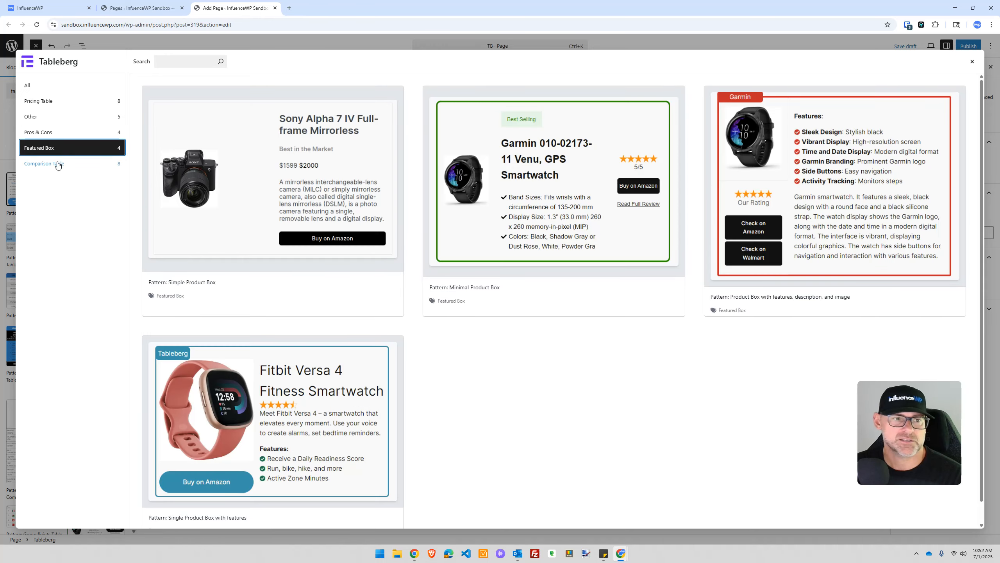
click(60, 164)
scroll(211, 221, down, 3)
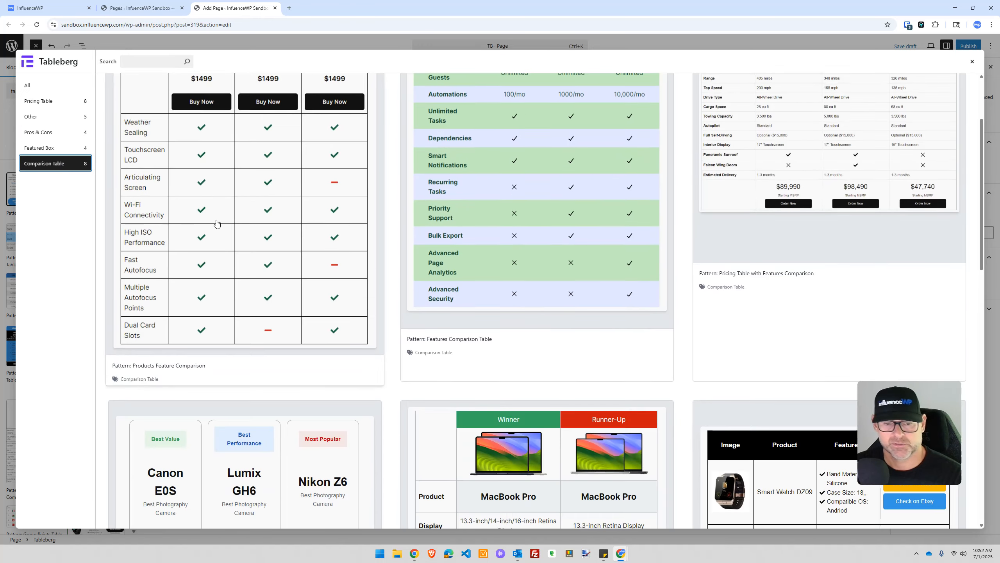
scroll(212, 221, up, 3)
scroll(217, 219, down, 15)
scroll(219, 218, up, 12)
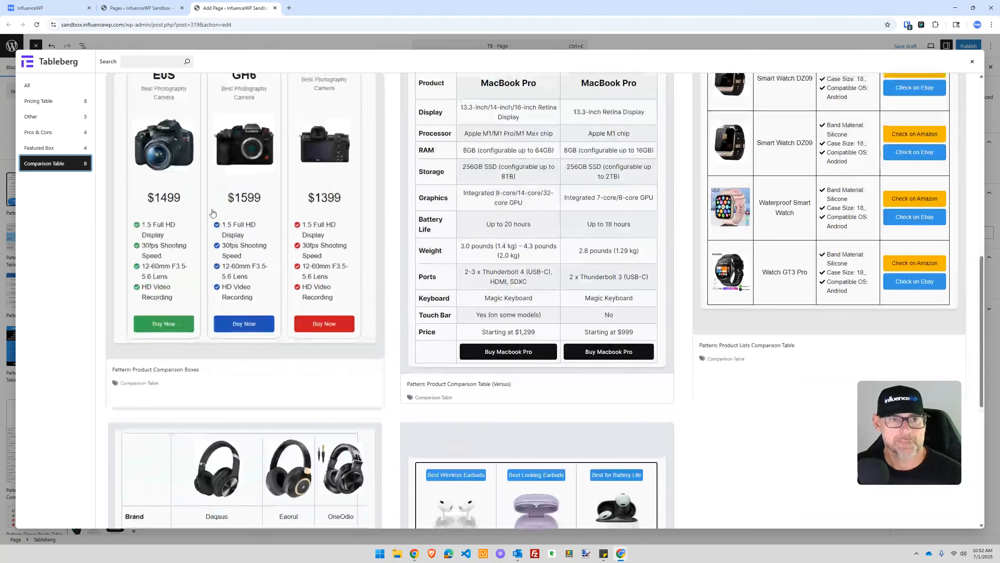
scroll(271, 256, up, 3)
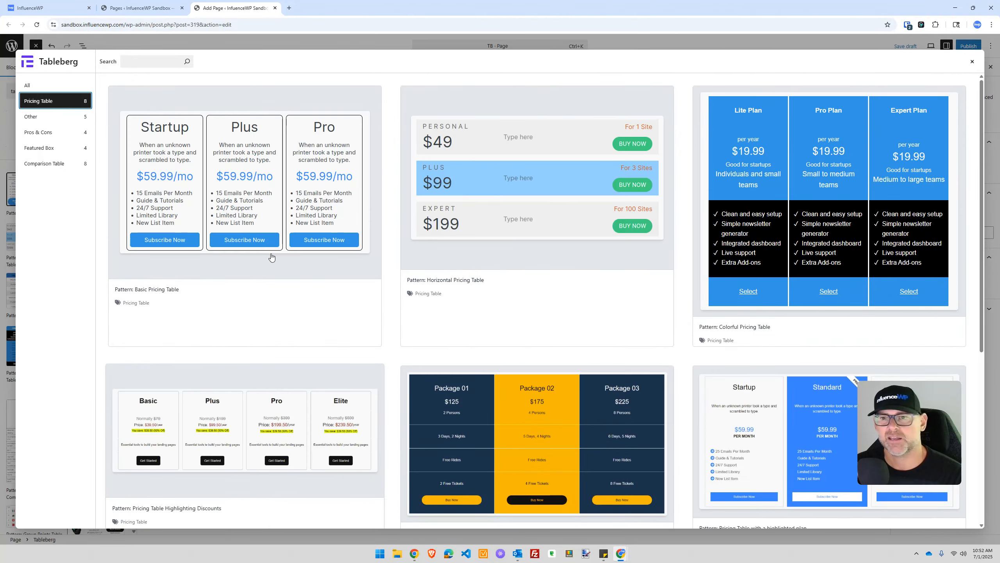
scroll(445, 312, down, 6)
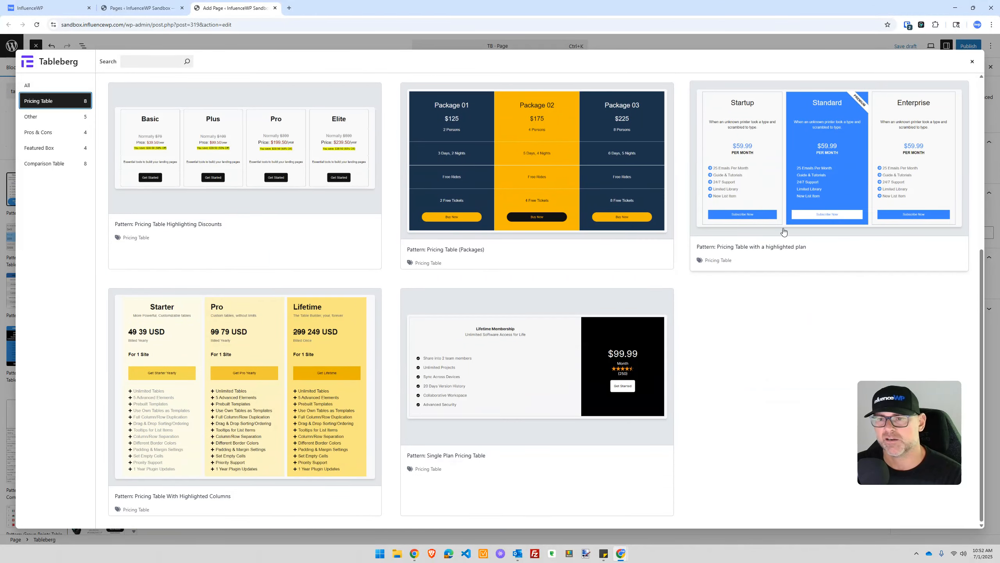
click(777, 182)
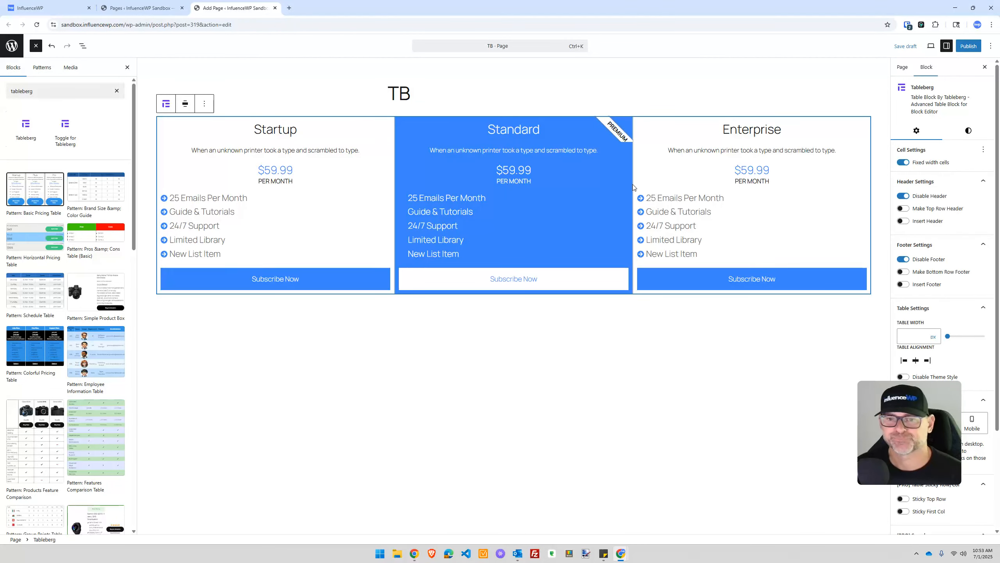
click(335, 216)
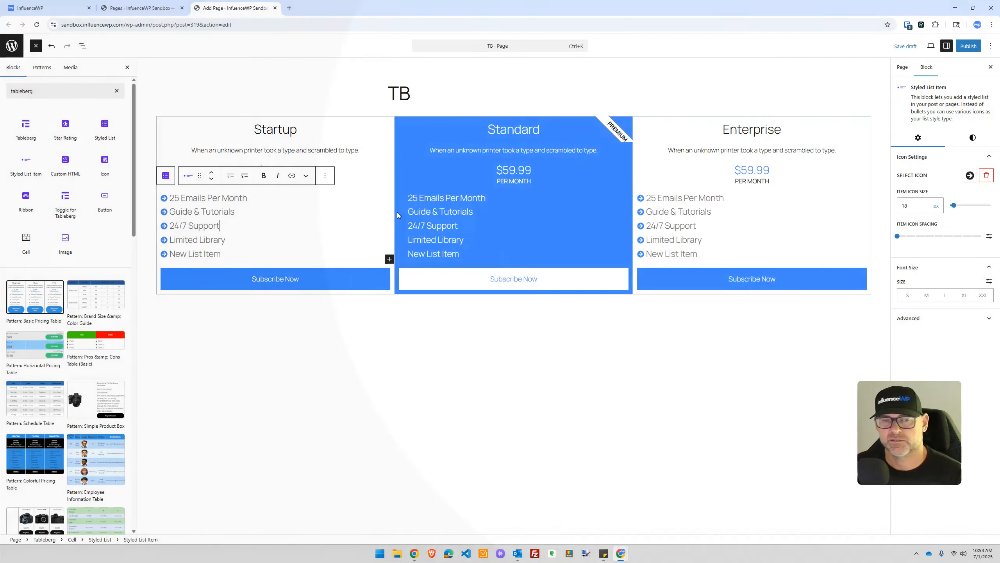
mouse_move(13, 126)
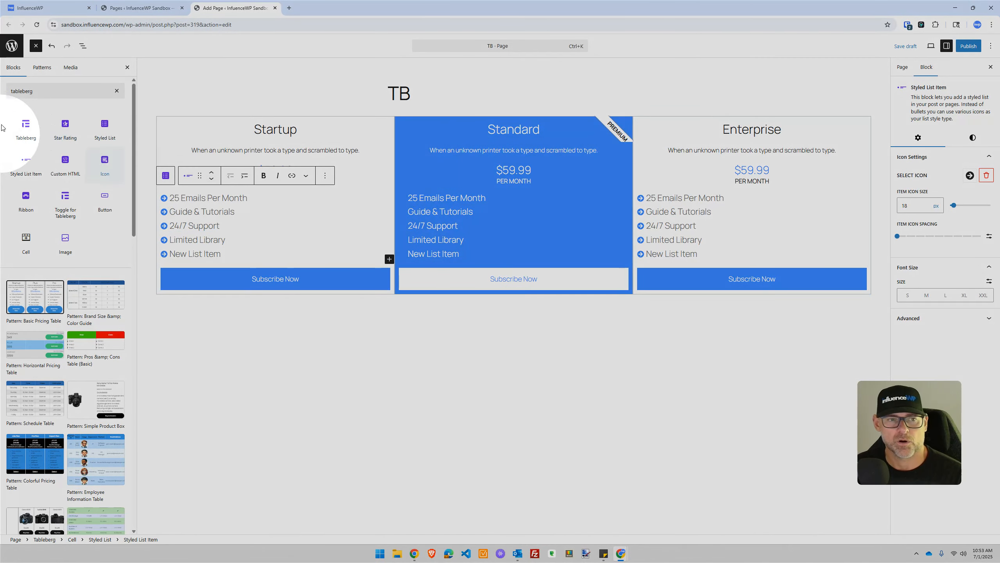
mouse_move(44, 165)
mouse_move(84, 146)
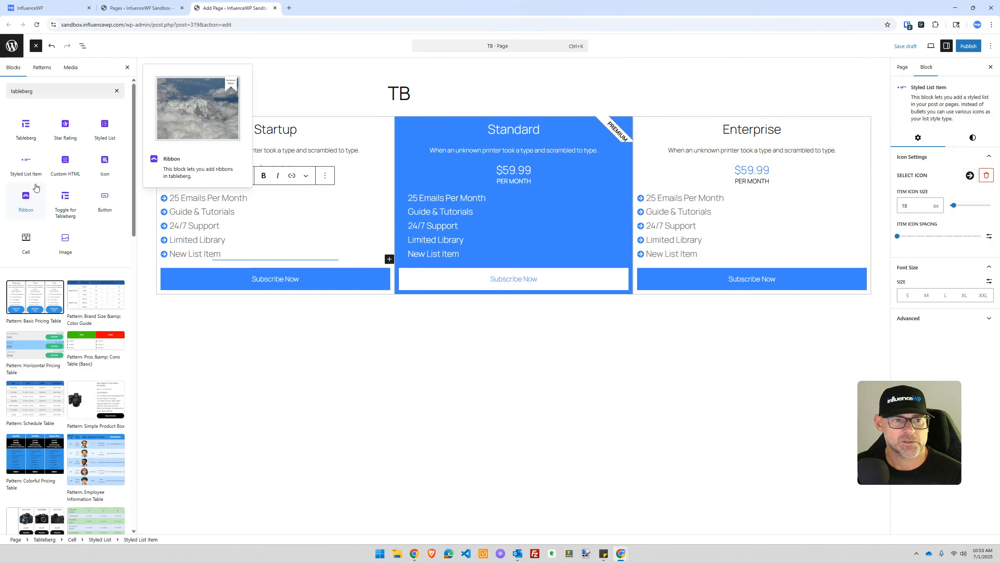
mouse_move(83, 262)
mouse_move(112, 217)
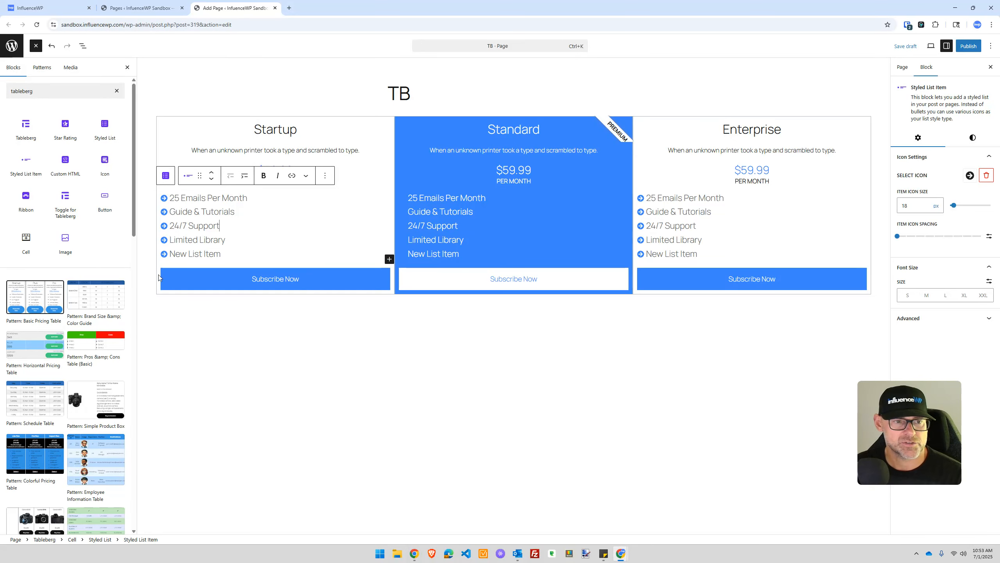
scroll(74, 232, down, 1)
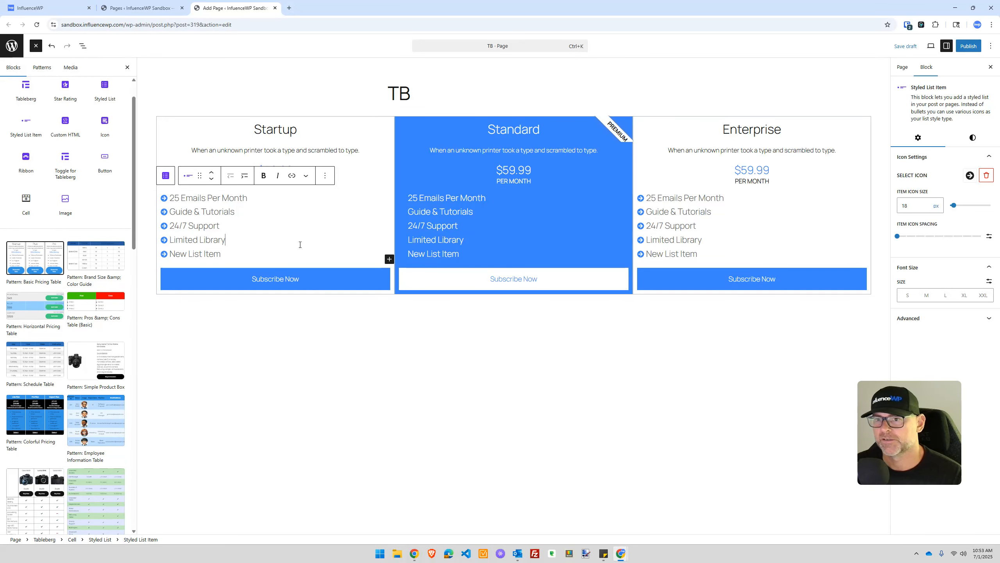
click(342, 146)
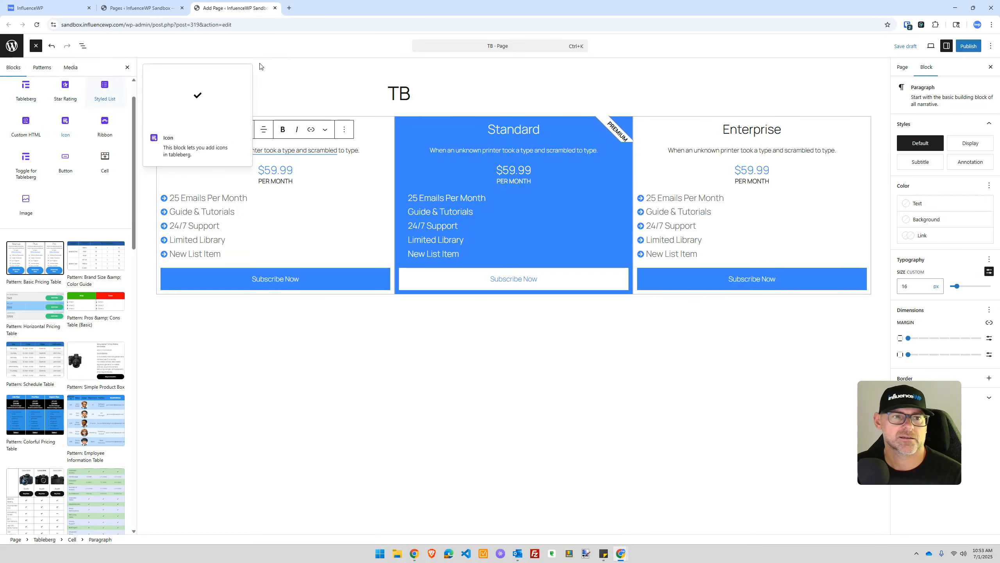
click(353, 110)
click(930, 67)
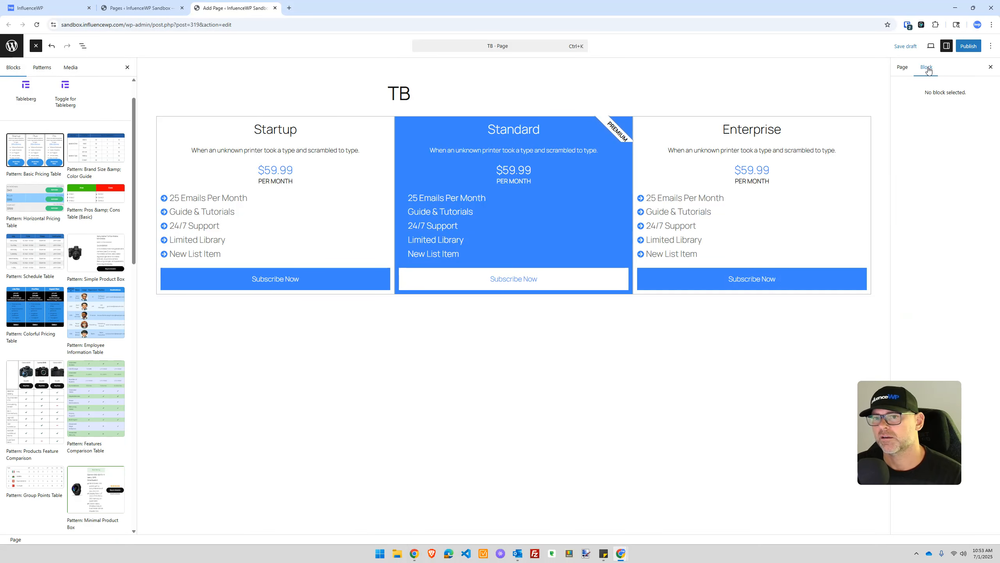
click(211, 174)
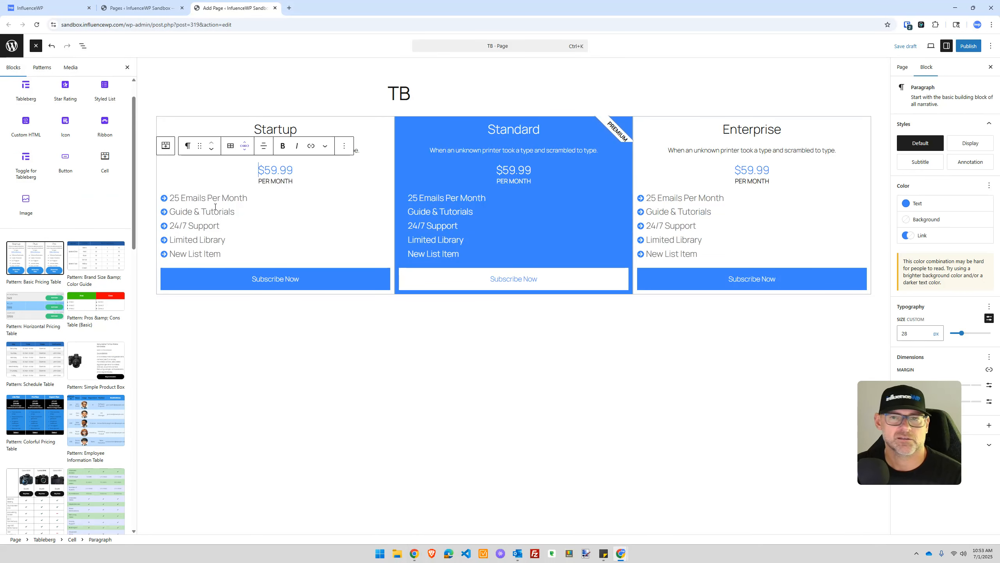
Step: Undo the pricing table, try a pre-built three-column pricing table, then undo it again
click(49, 49)
click(49, 49)
click(67, 47)
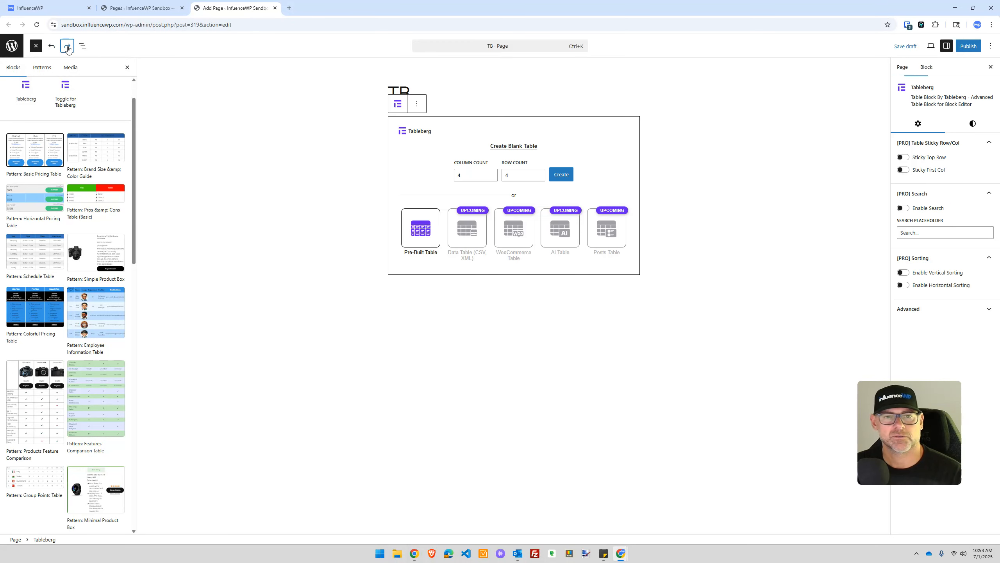
double_click(468, 176)
double_click(504, 174)
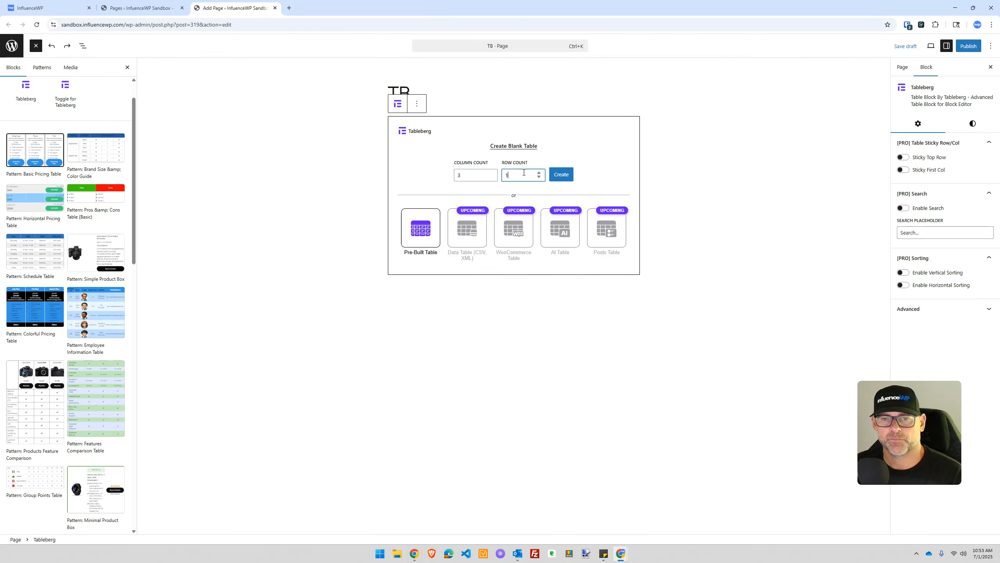
click(572, 176)
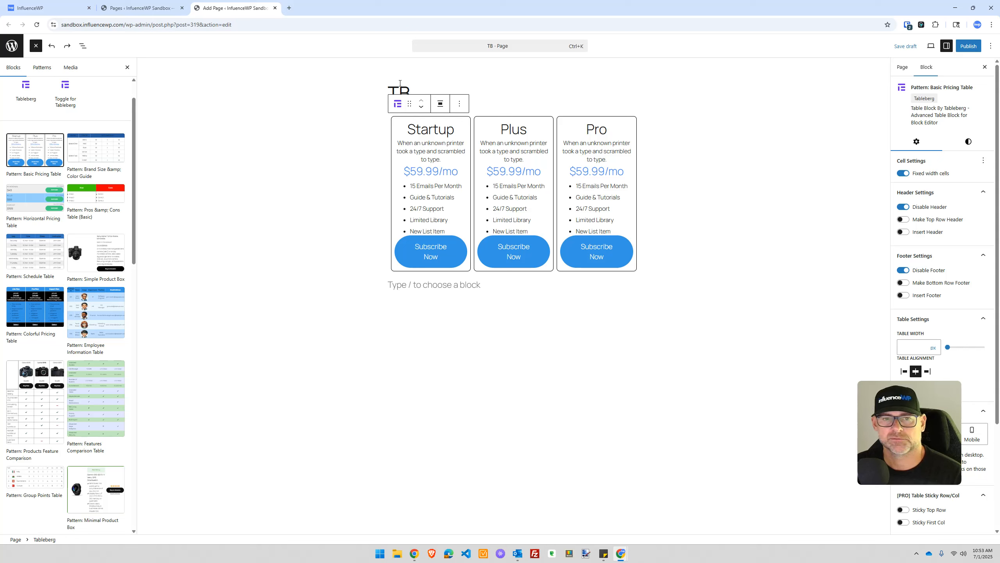
click(51, 46)
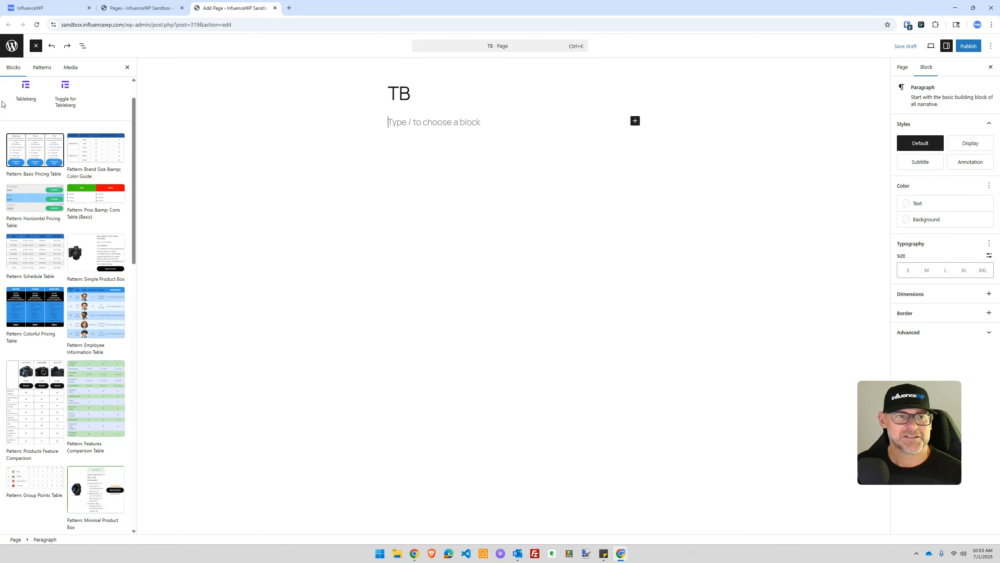
Step: Insert a fresh Tableberg block and build a blank 3-column, 1-row table
click(24, 86)
double_click(456, 174)
double_click(505, 176)
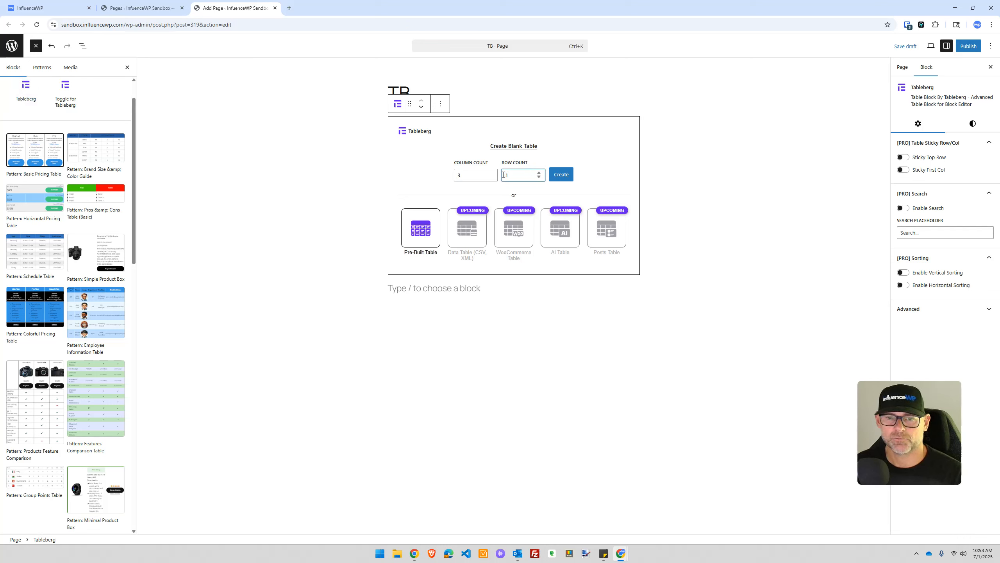
click(561, 175)
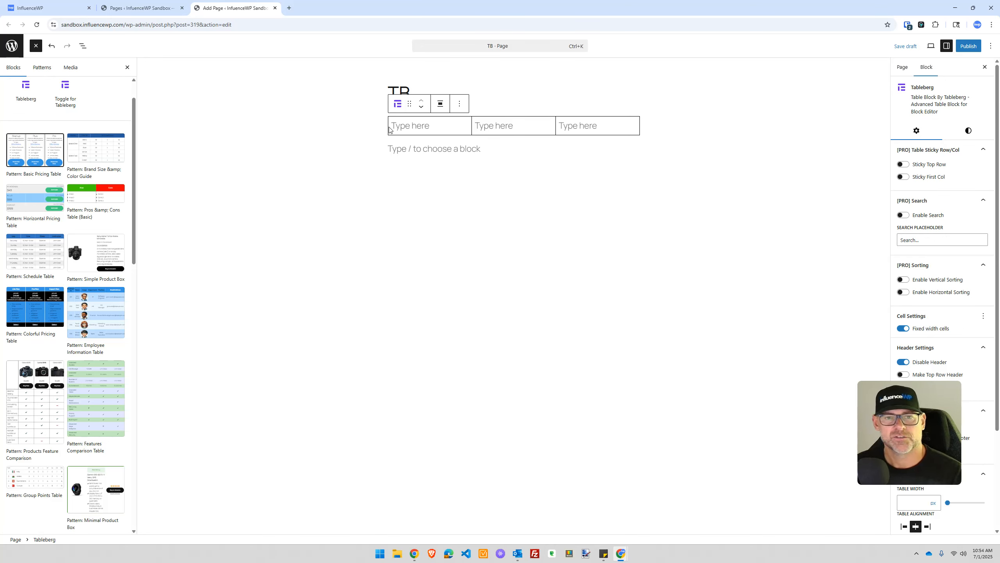
click(402, 126)
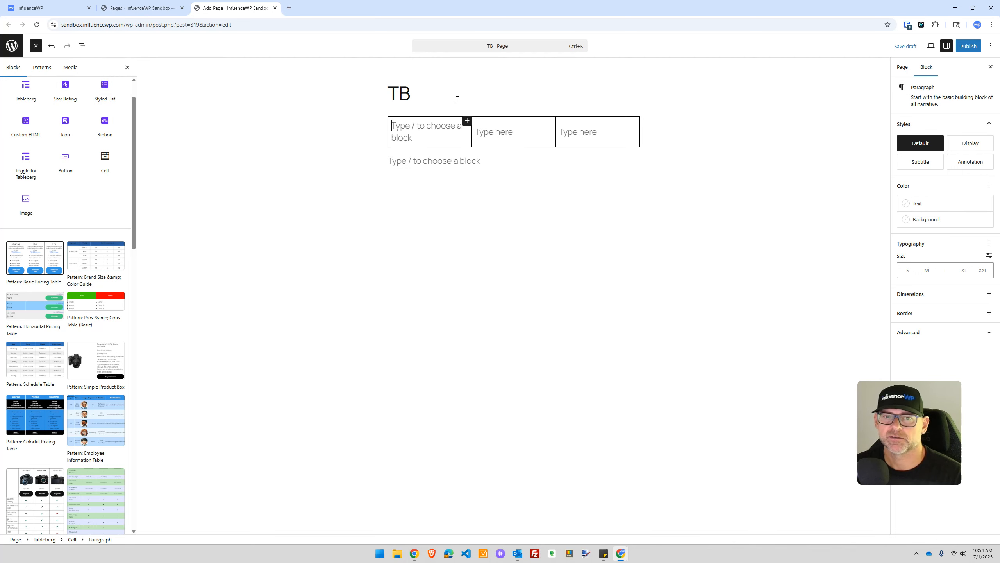
click(47, 50)
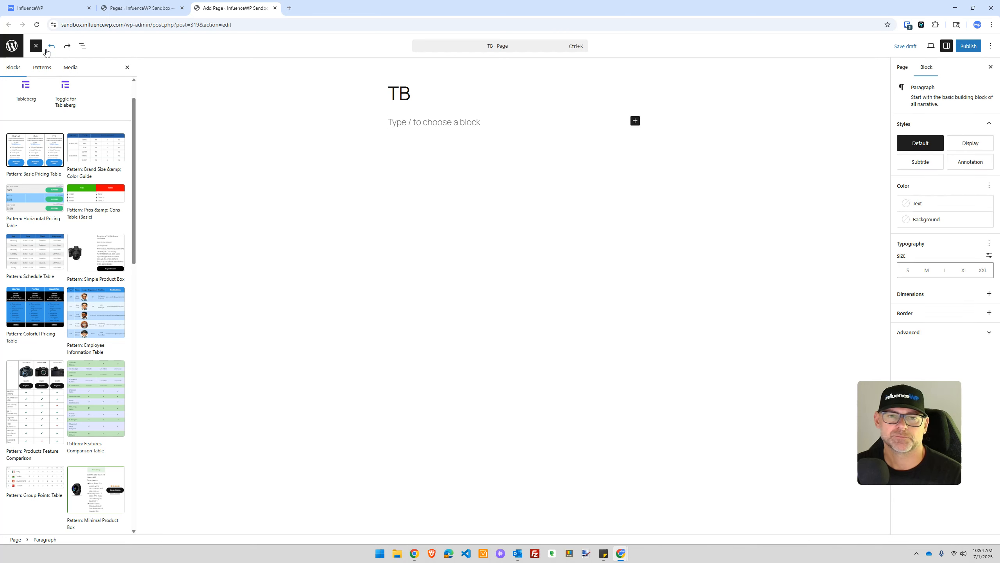
click(47, 50)
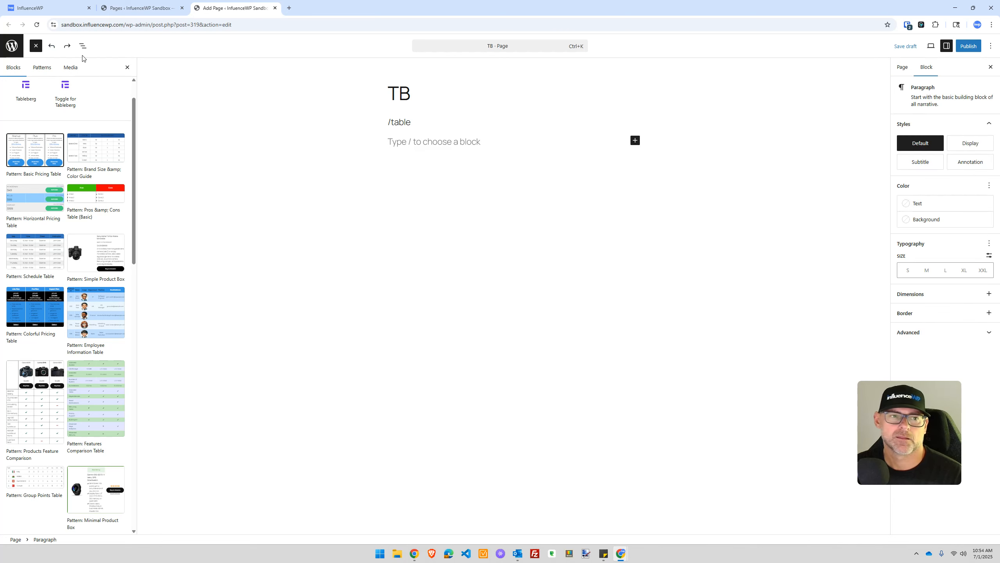
click(49, 49)
key(BackSpace)
key(BackSpace)
key(BackSpace)
key(BackSpace)
key(BackSpace)
key(BackSpace)
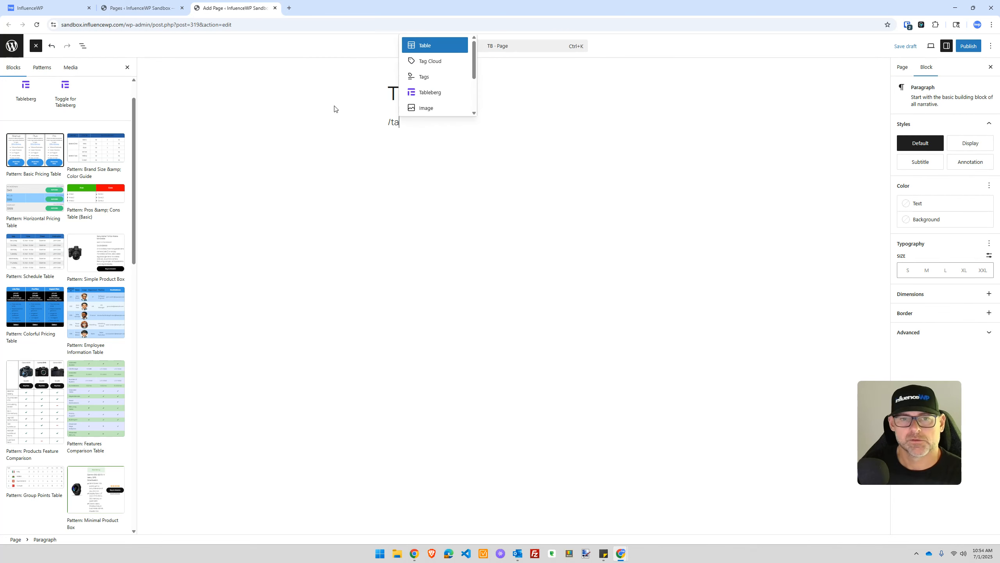
text(/)
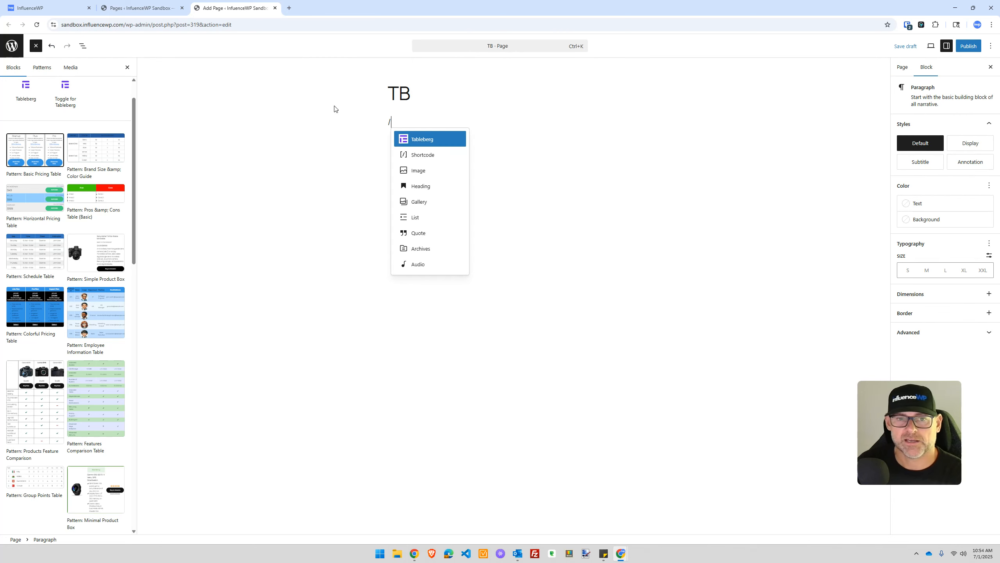
key(Return)
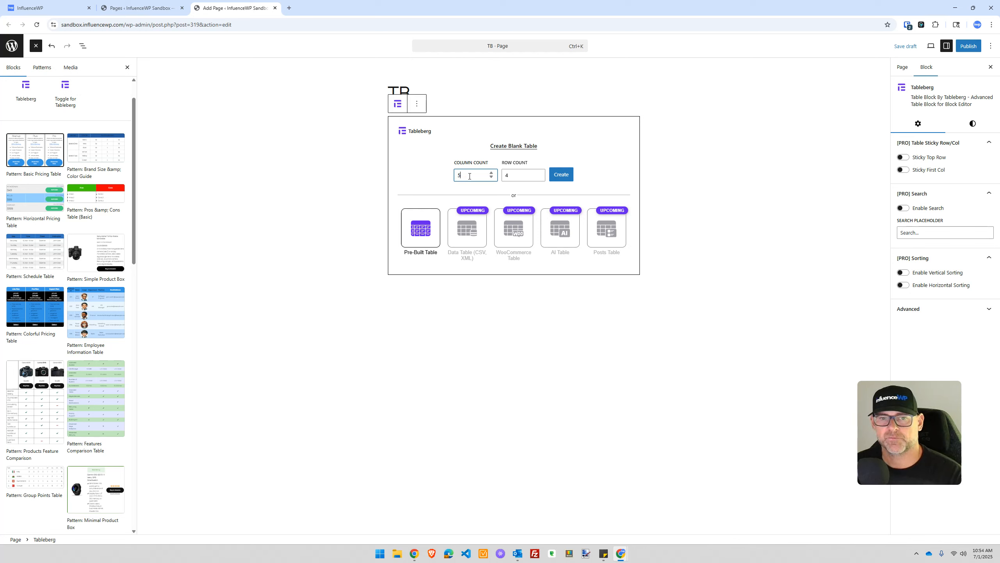
double_click(504, 174)
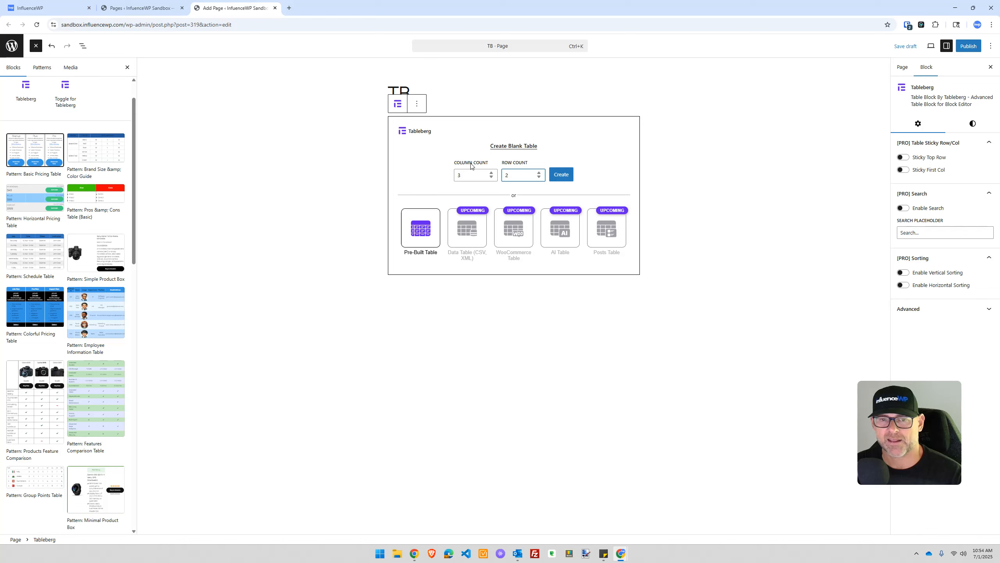
click(418, 230)
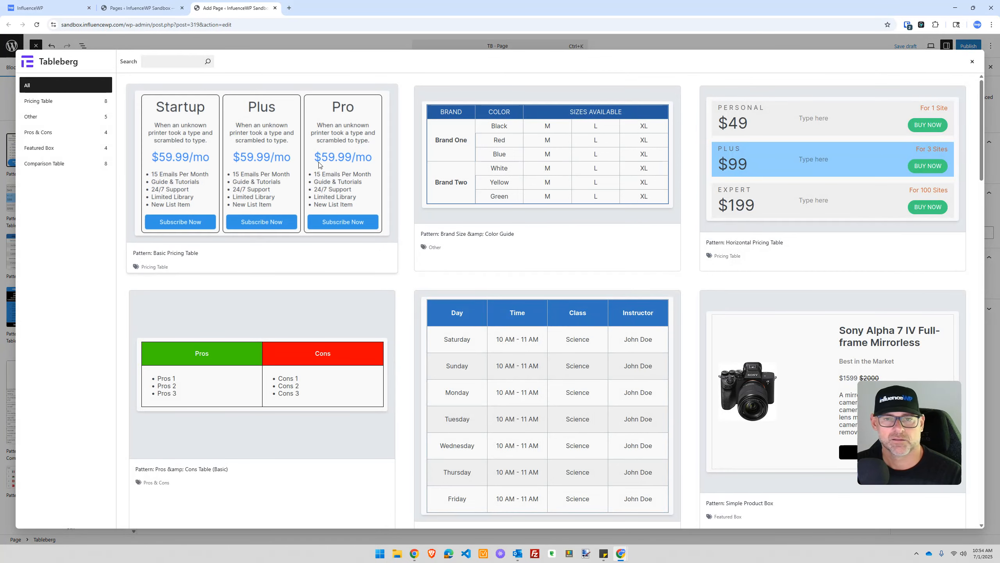
click(327, 179)
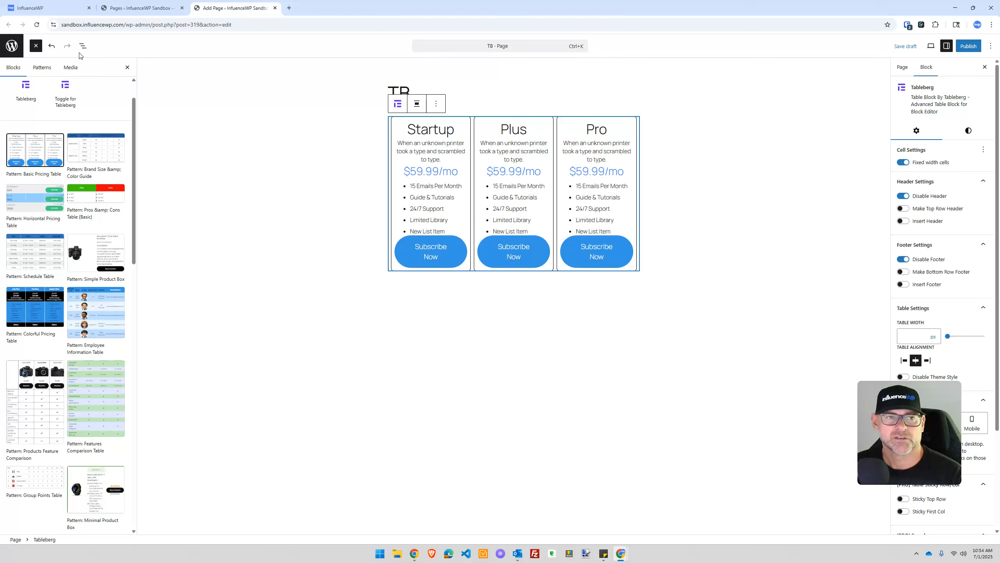
click(52, 47)
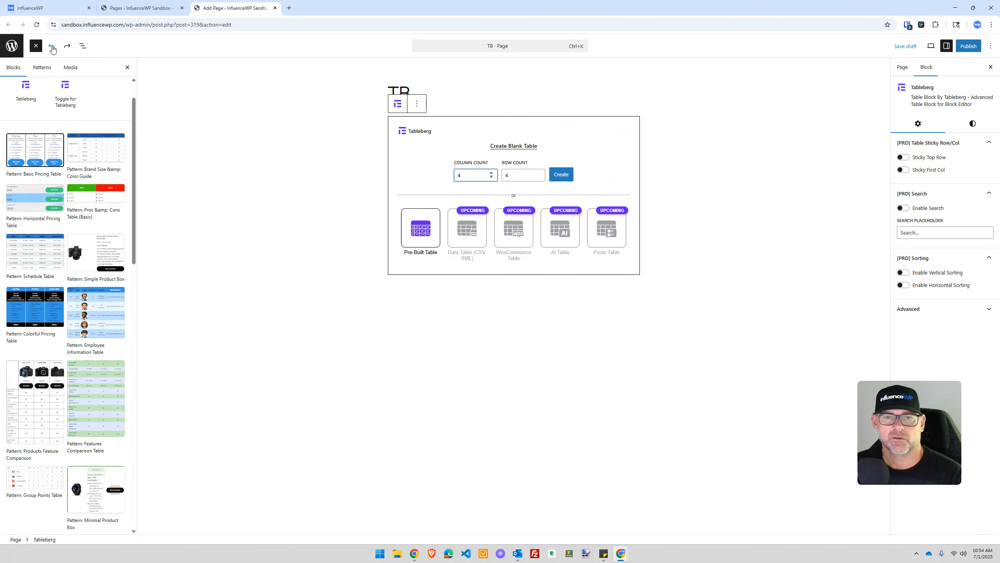
key(ctrl+z)
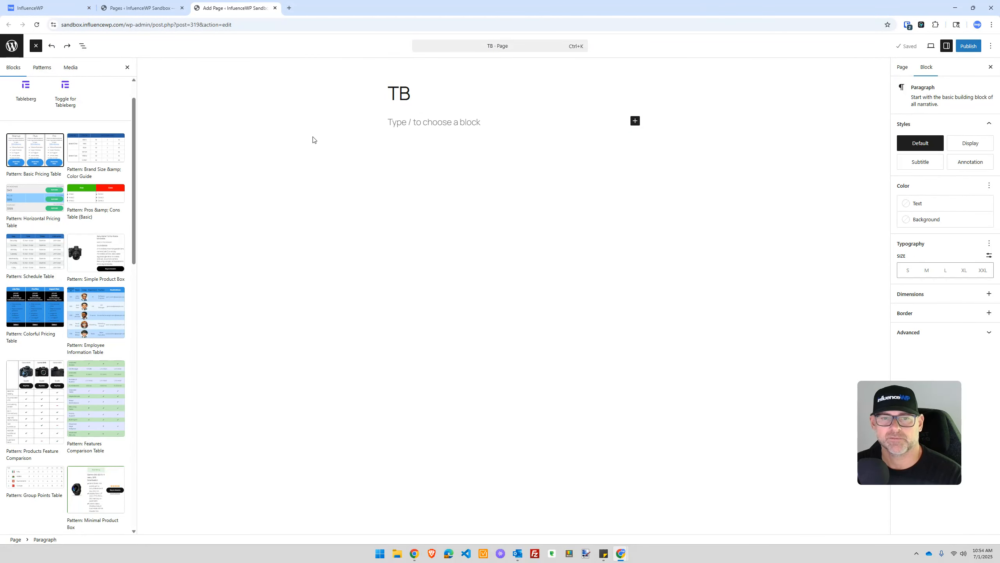
Step: Insert a Tableberg block, build a blank 3-column, 2-row table, then undo it
text(/)
key(Return)
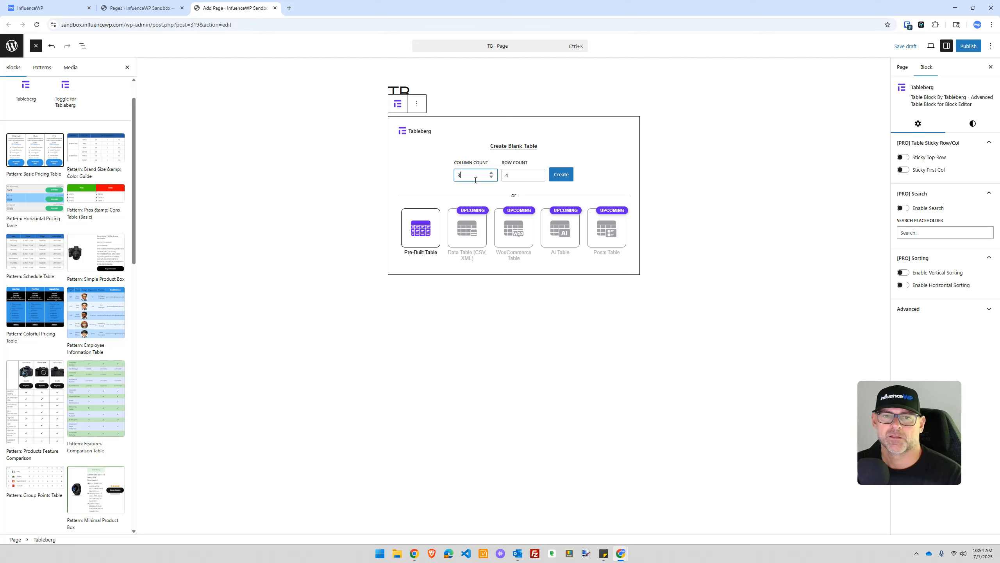
double_click(518, 174)
text(2)
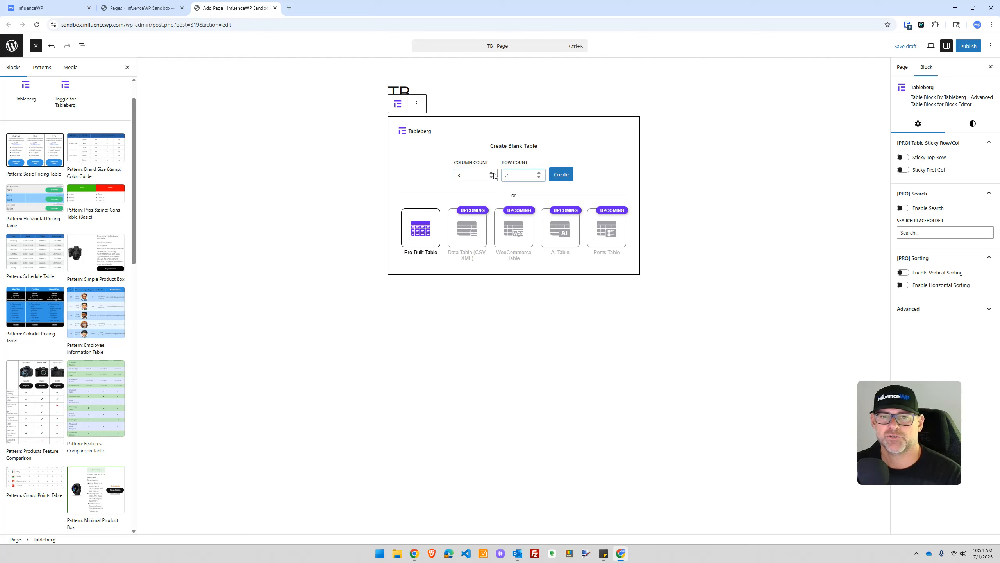
click(557, 178)
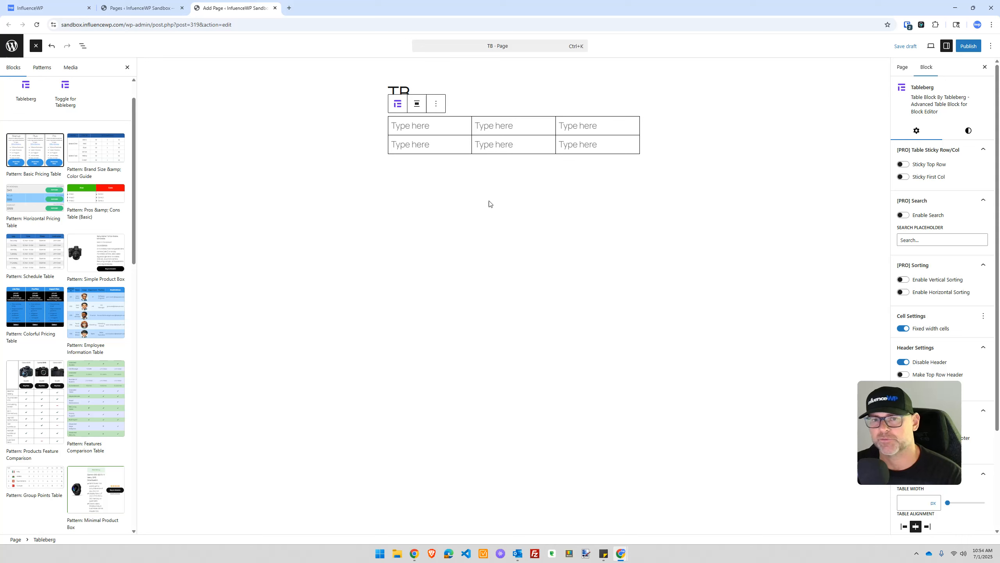
click(51, 45)
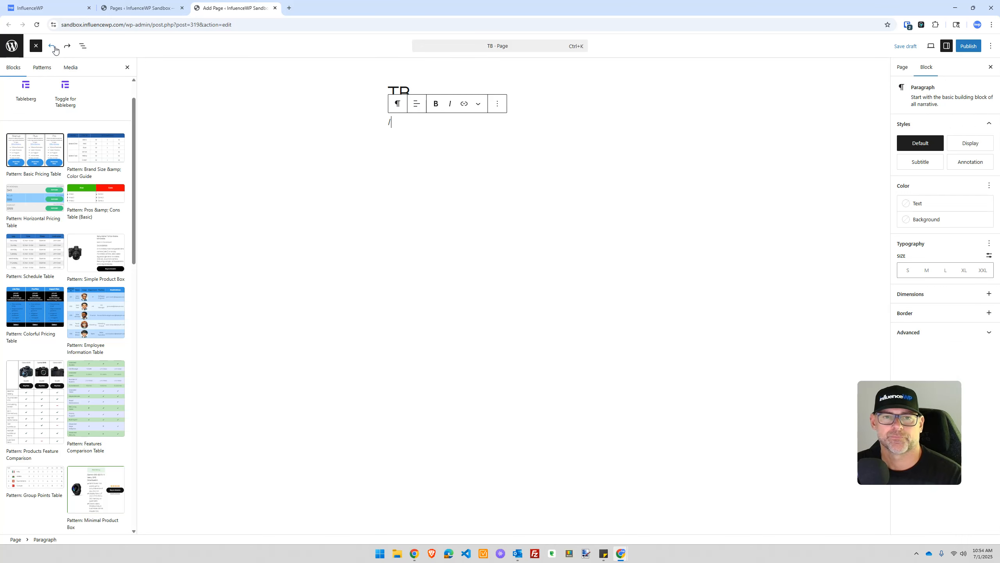
Step: Try the core Table block via /ta, undo it, and insert the Tableberg block again
text(/ta)
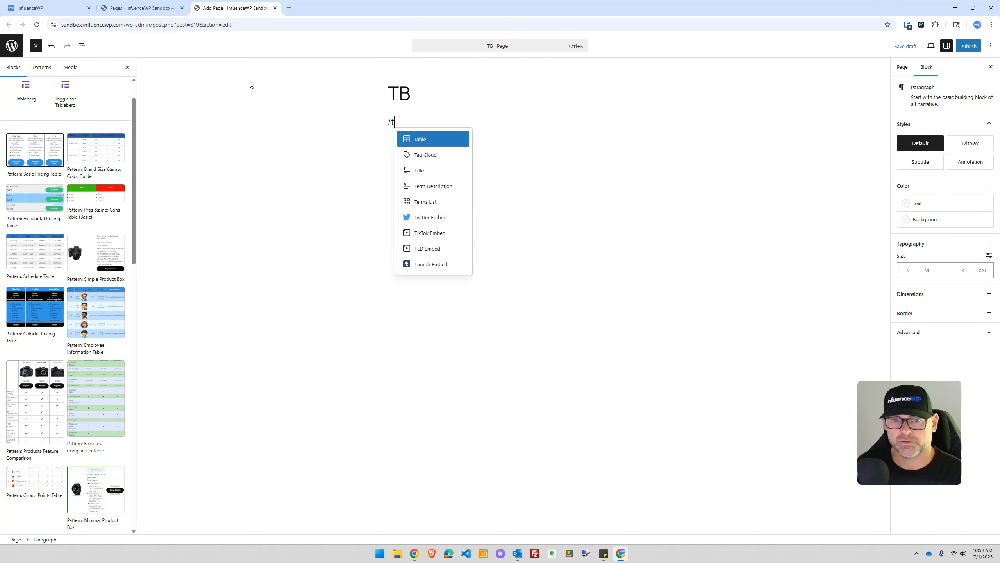
key(Return)
click(356, 249)
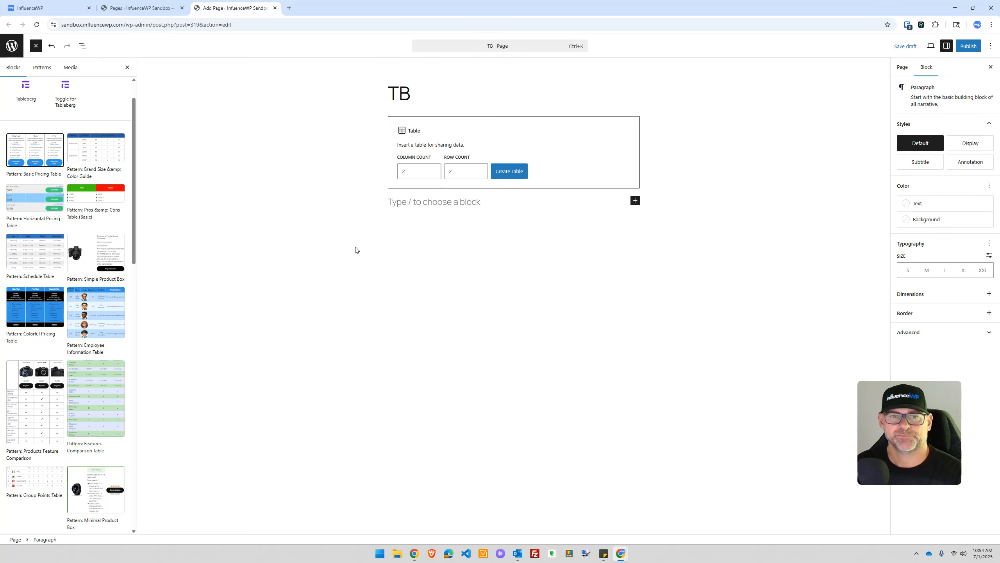
key(ctrl+z)
key(ctrl+z)
text(/)
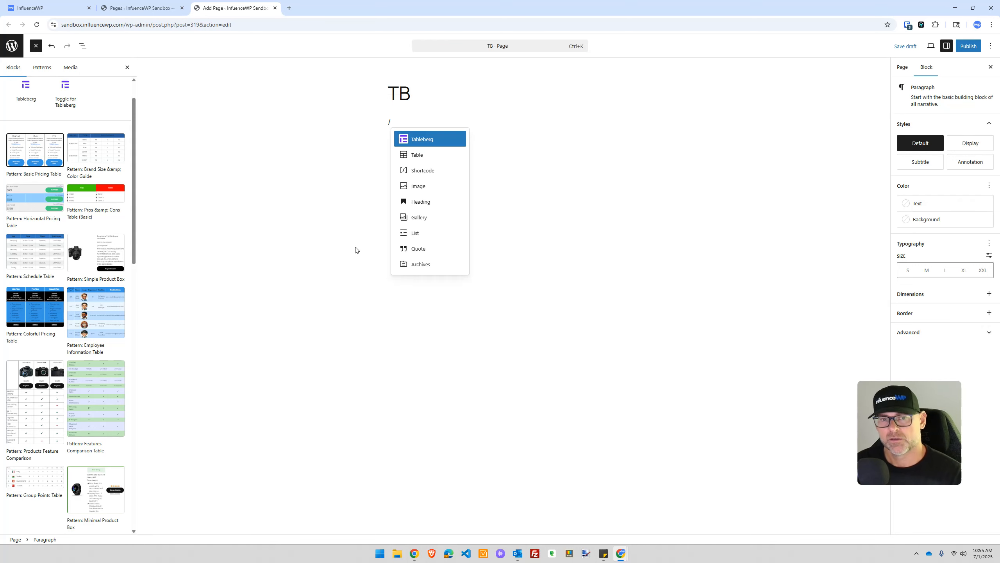
key(Return)
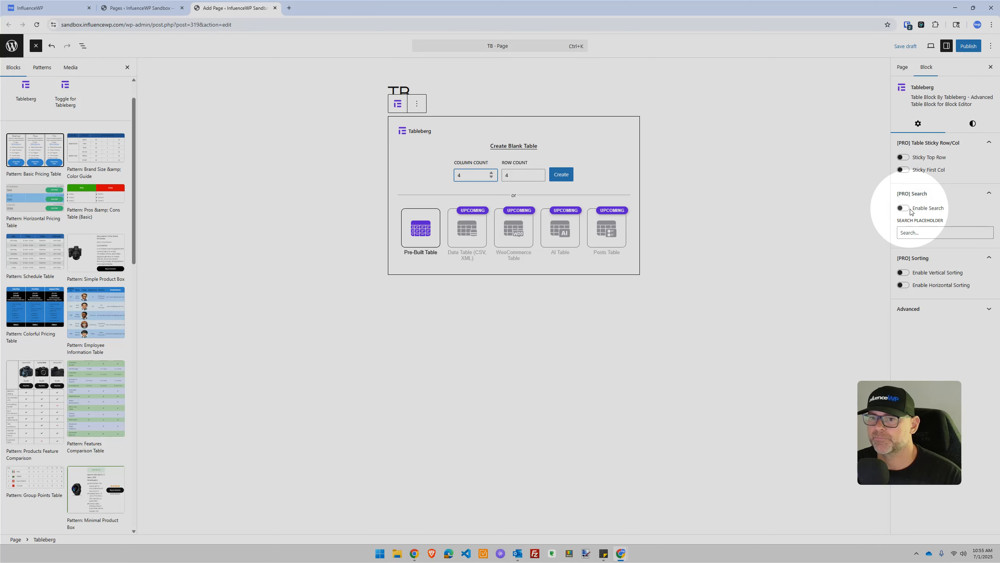
Step: Toggle Enable Search on and off and look over the table's border style options
click(904, 209)
click(905, 209)
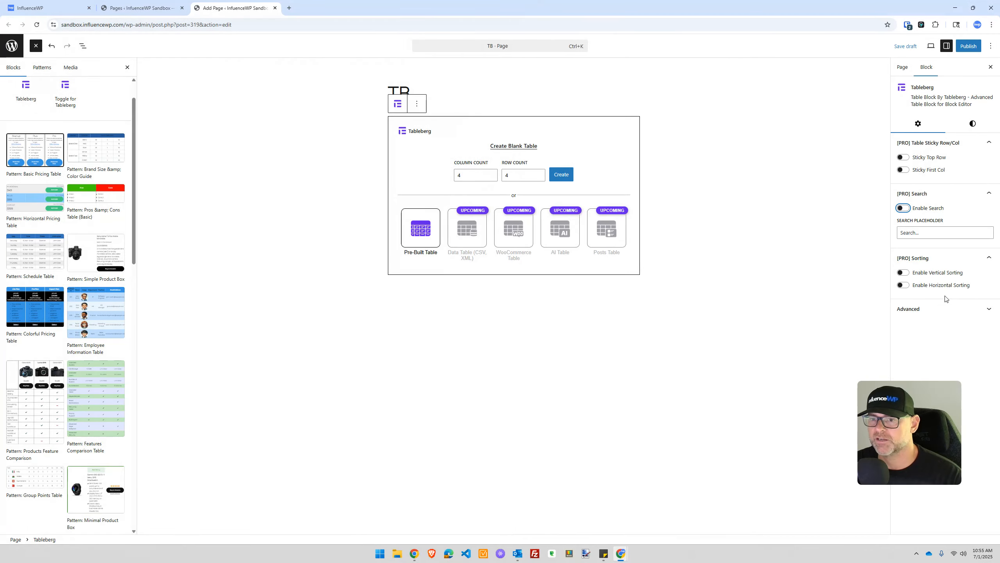
click(972, 124)
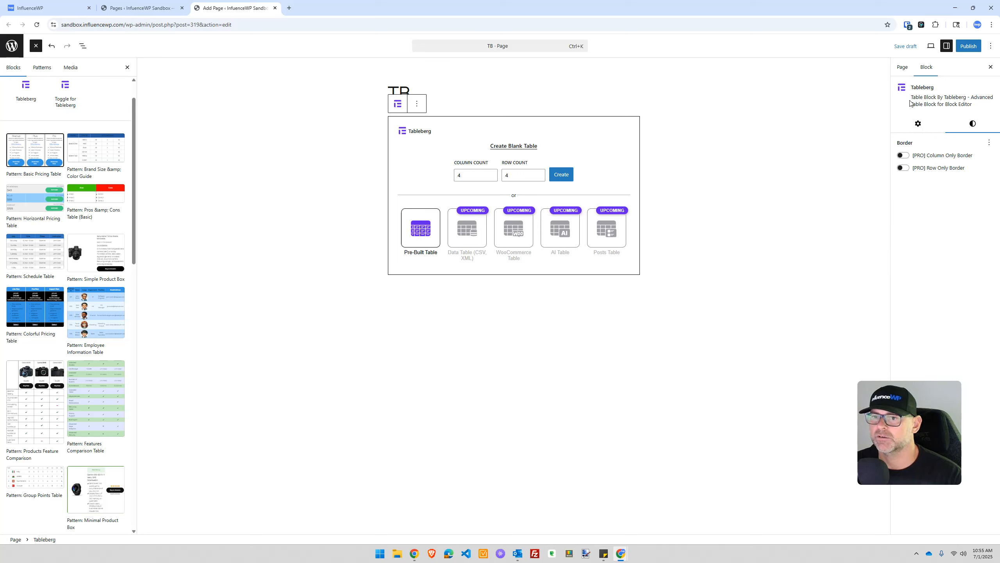
click(411, 377)
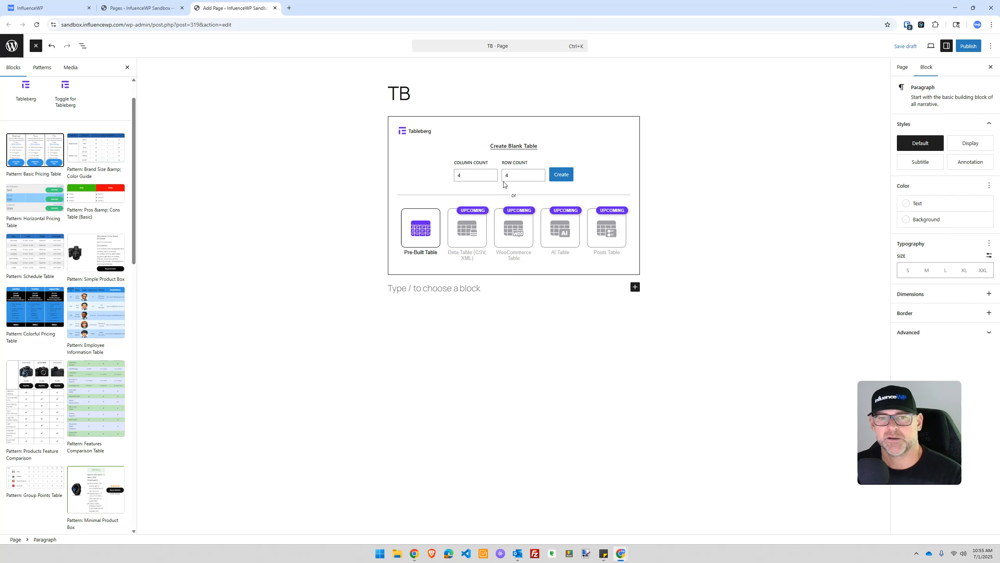
Step: Enter 3 for Column Count and 1 for Row Count
double_click(459, 175)
text(3)
key(Tab)
text(1)
click(434, 229)
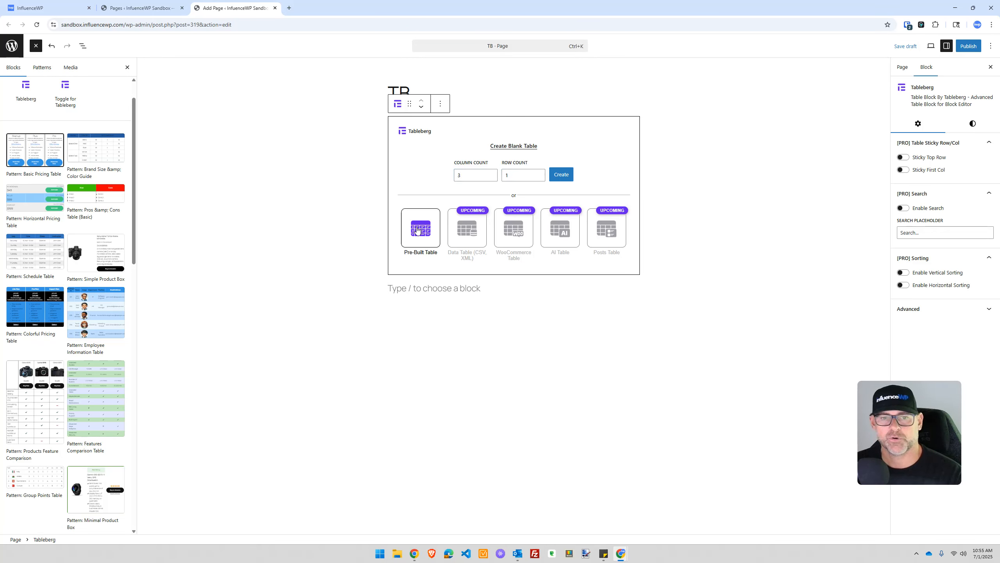
scroll(253, 116, down, 3)
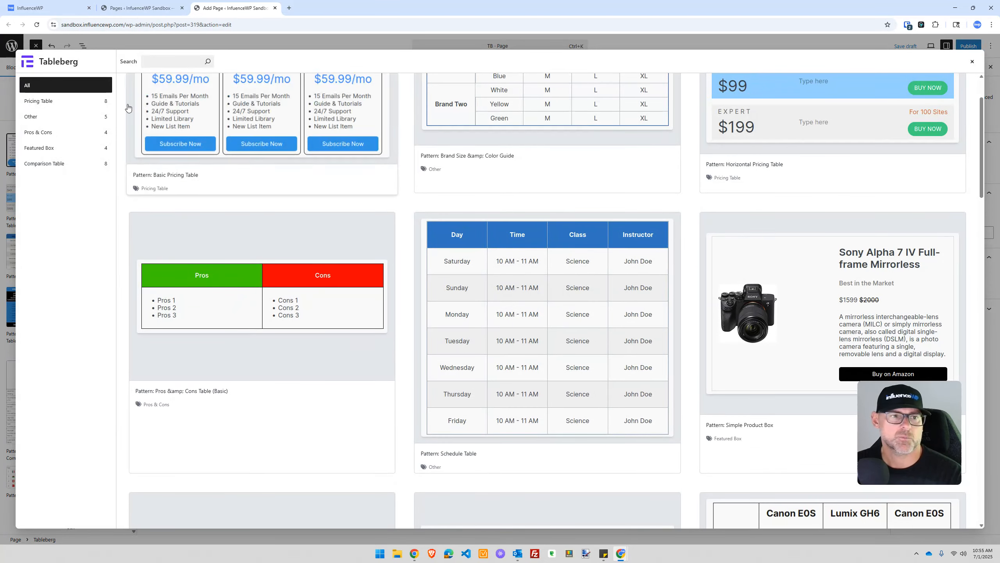
click(38, 100)
scroll(691, 125, down, 3)
scroll(767, 198, down, 1)
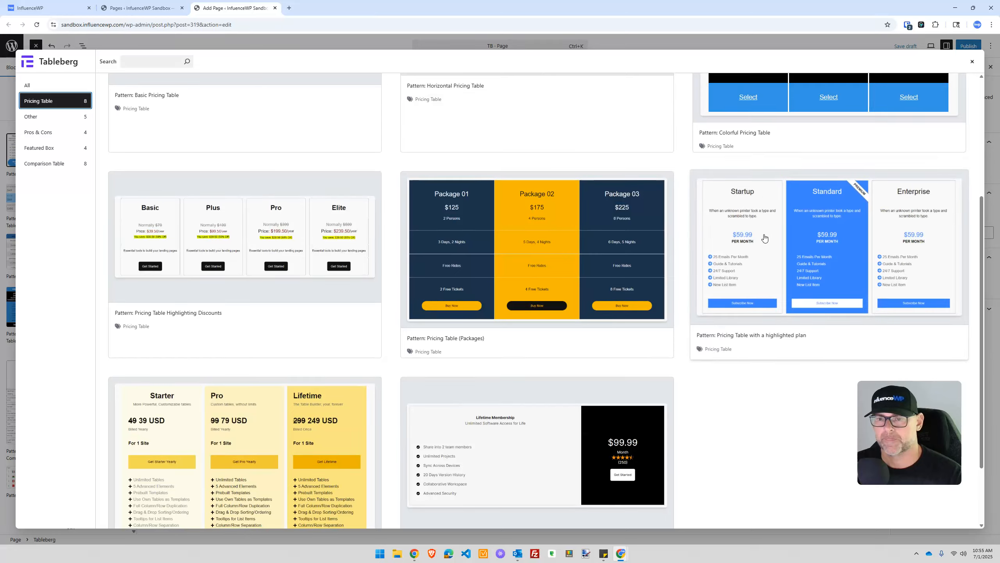
click(752, 241)
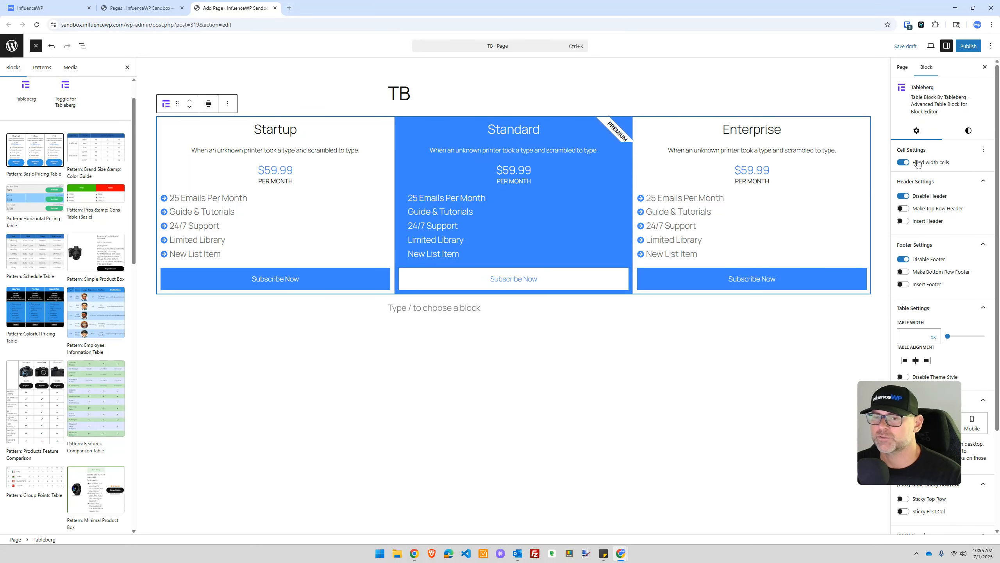
scroll(921, 163, down, 1)
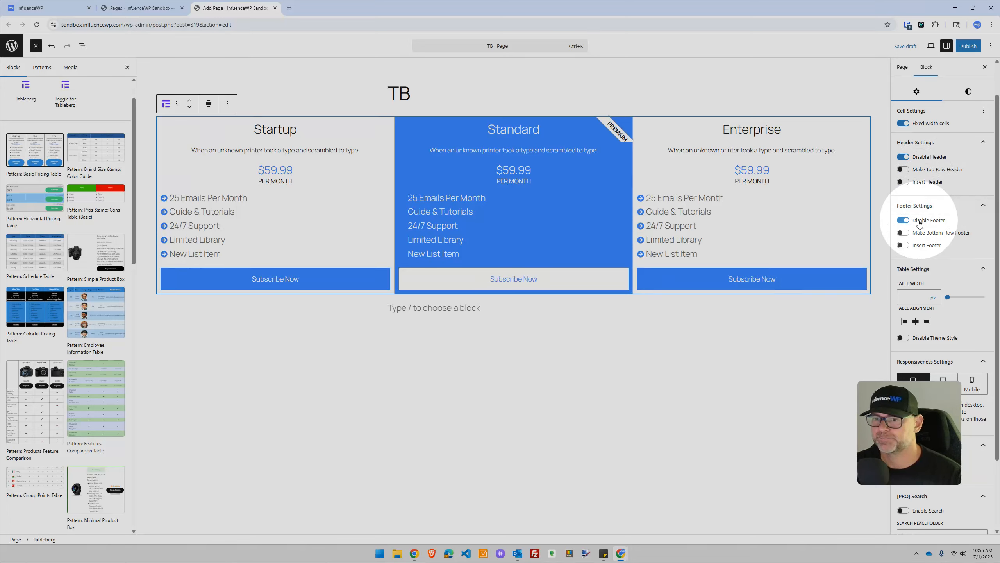
scroll(930, 216, down, 1)
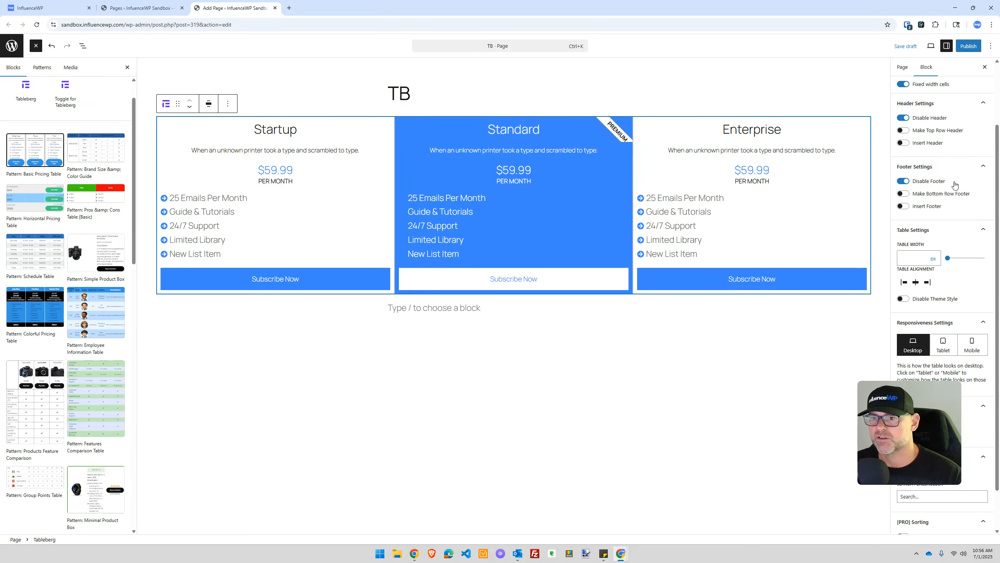
scroll(931, 193, down, 1)
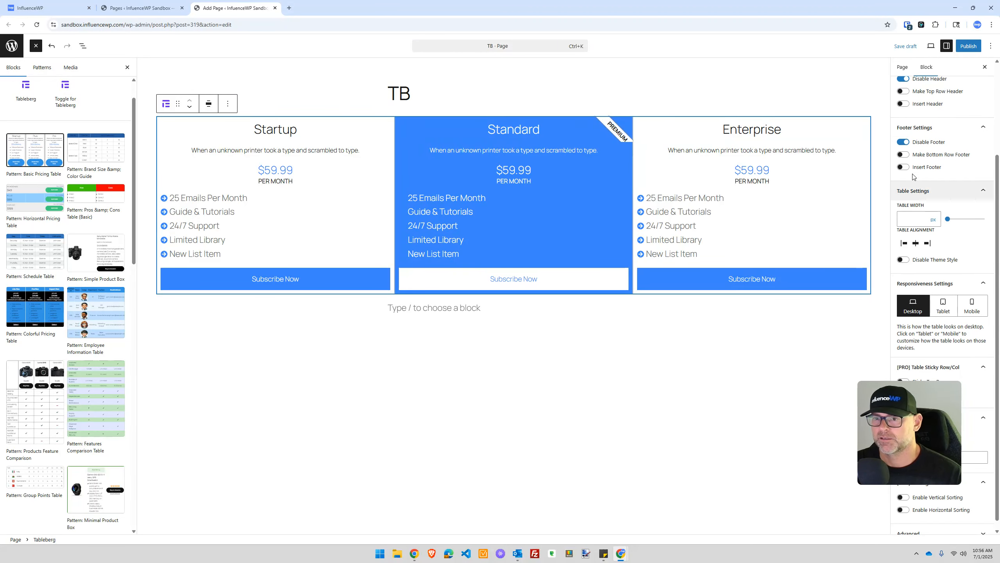
scroll(939, 207, down, 1)
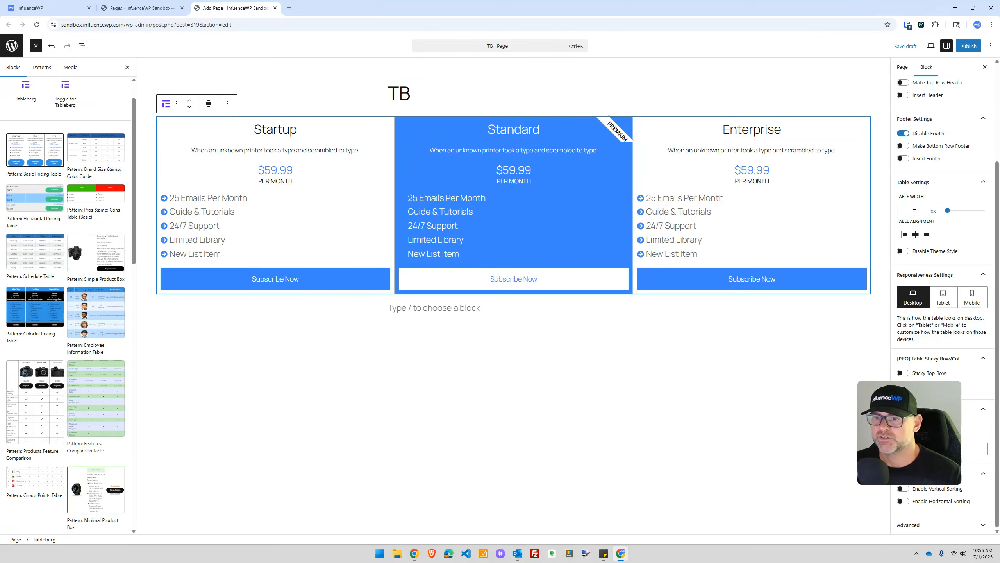
key(ctrl)
key(ctrl)
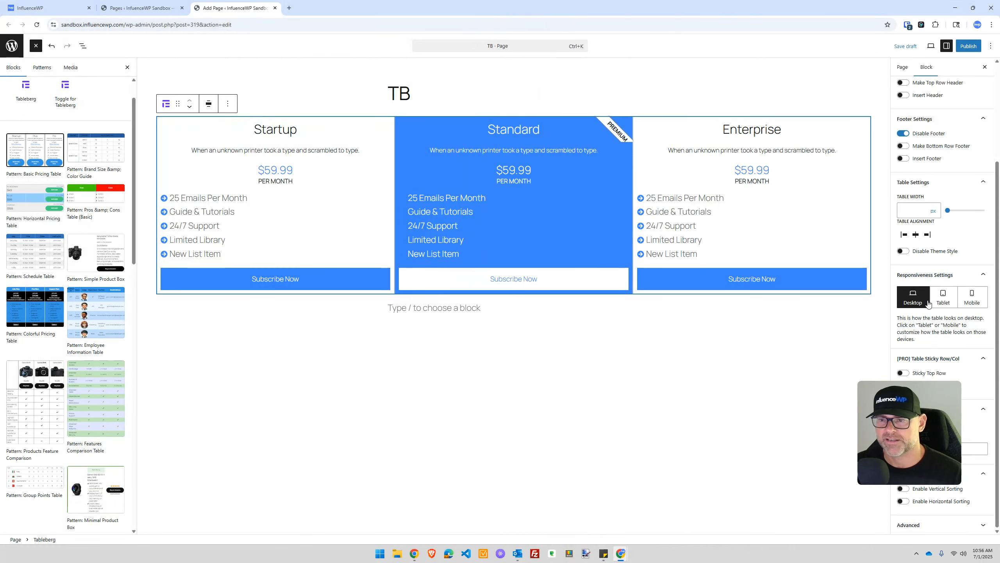
click(902, 252)
click(902, 253)
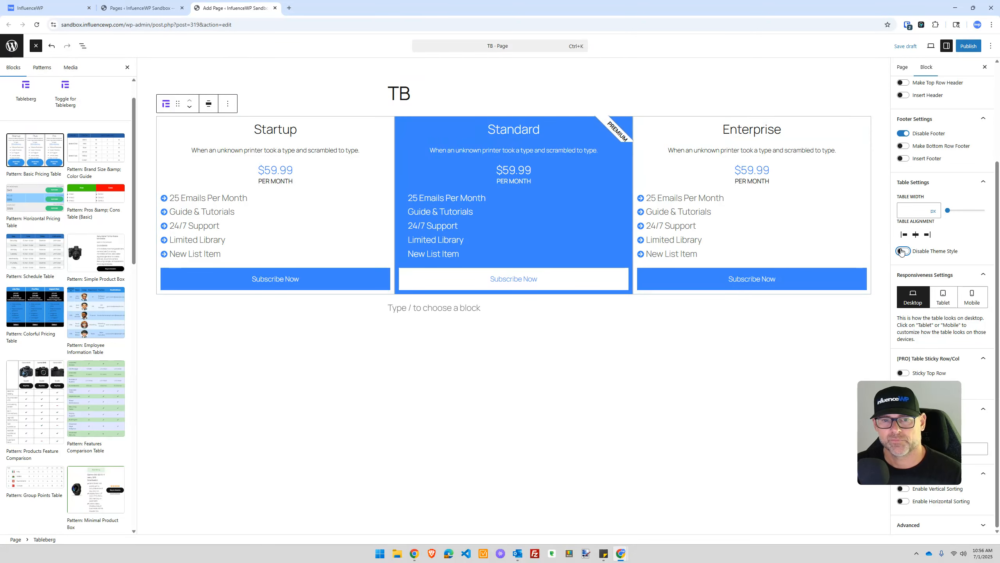
click(902, 252)
click(903, 253)
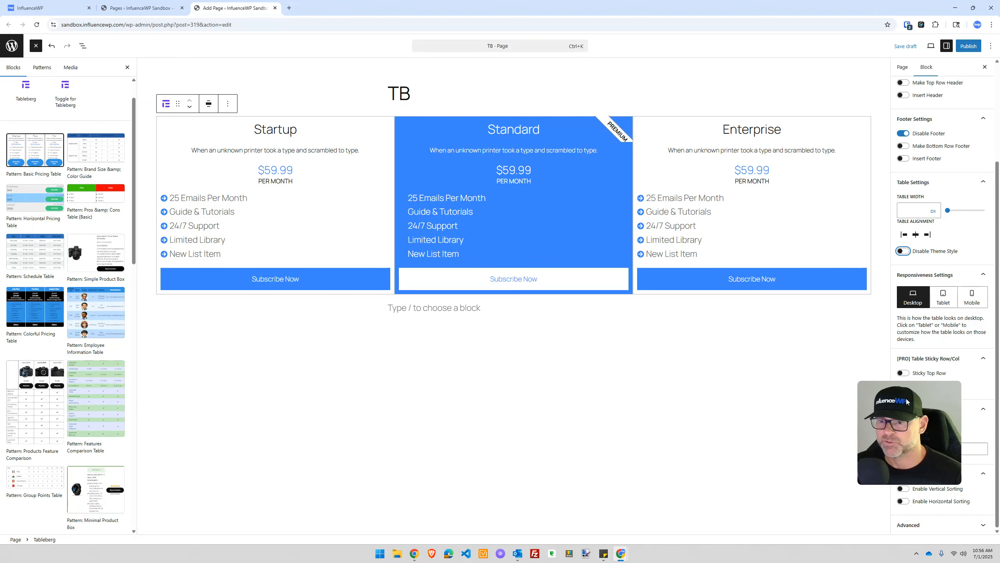
drag(887, 436, 734, 446)
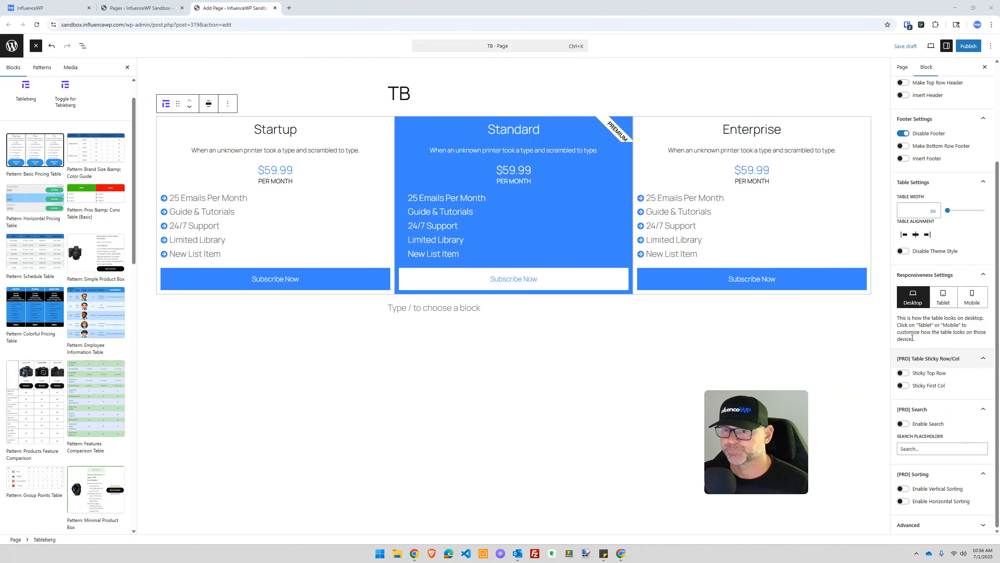
click(943, 297)
click(971, 297)
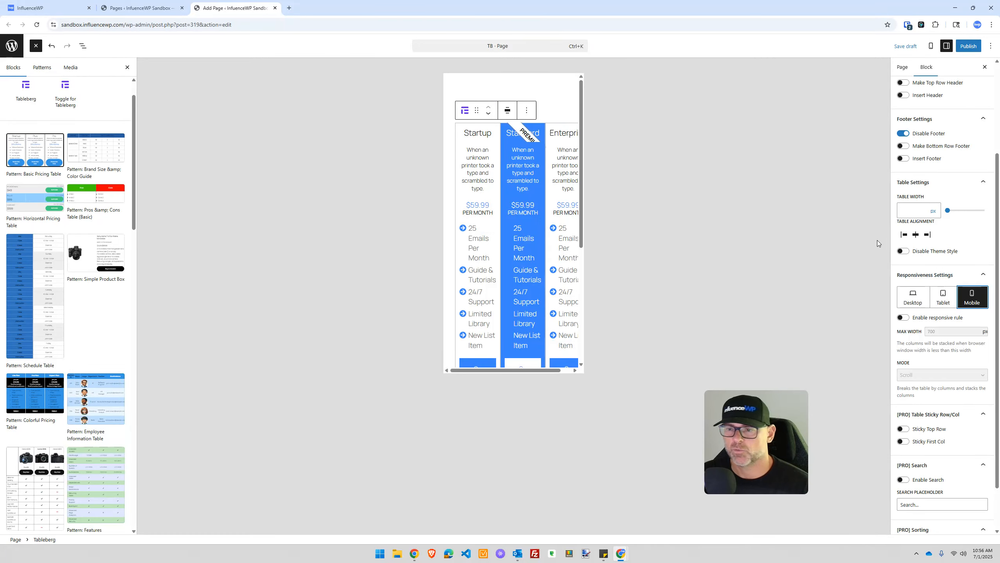
click(943, 298)
click(916, 299)
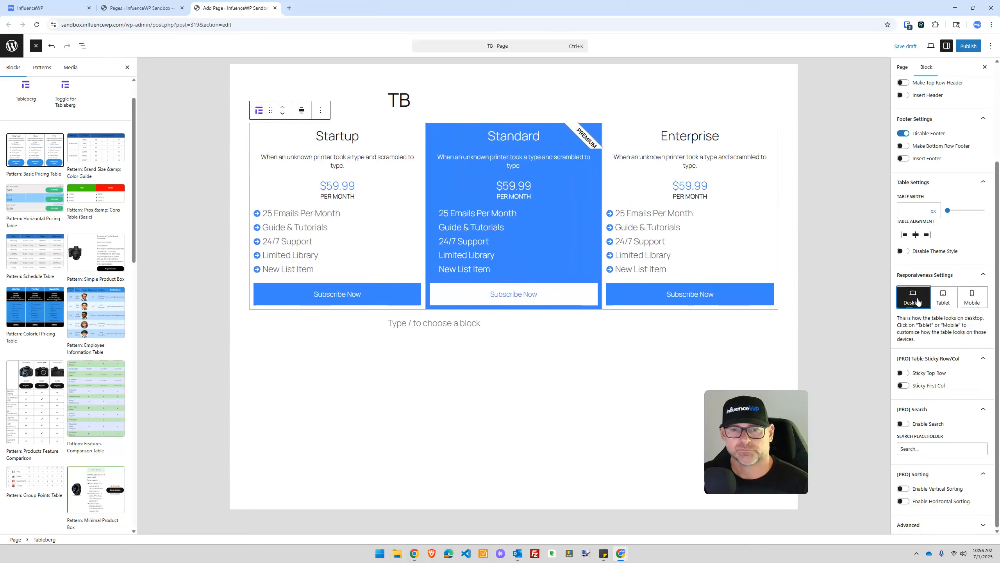
click(903, 374)
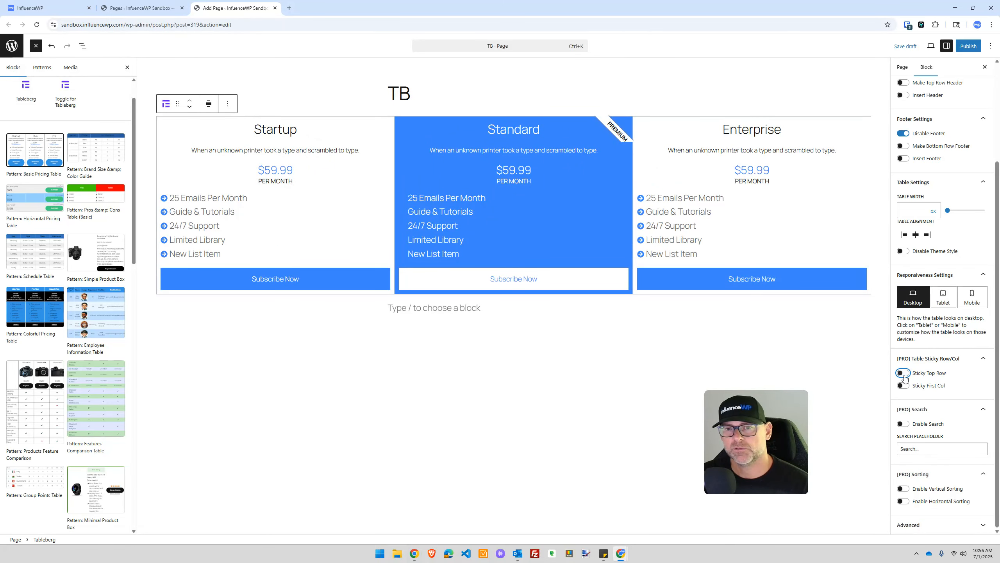
click(904, 376)
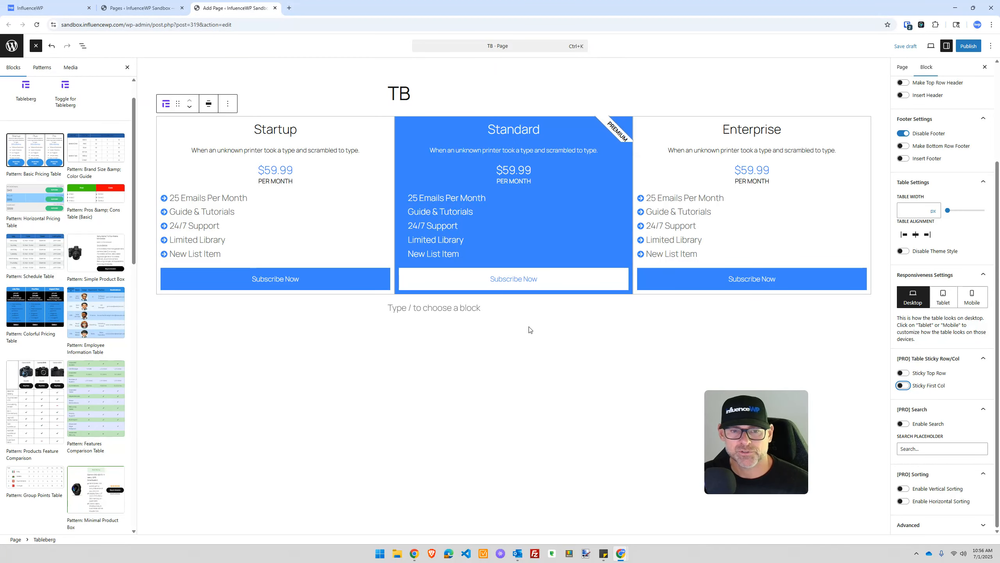
click(112, 390)
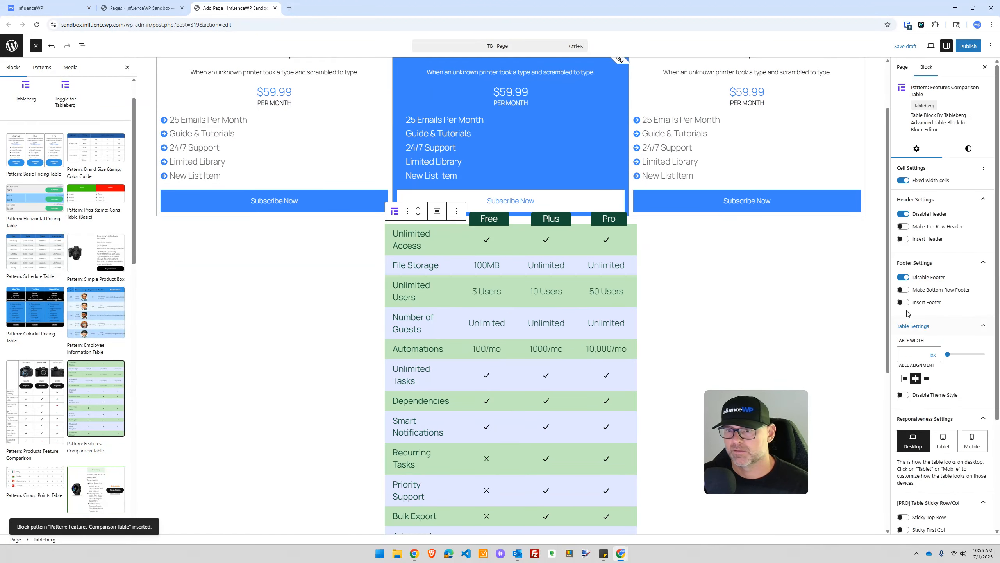
scroll(911, 295, down, 3)
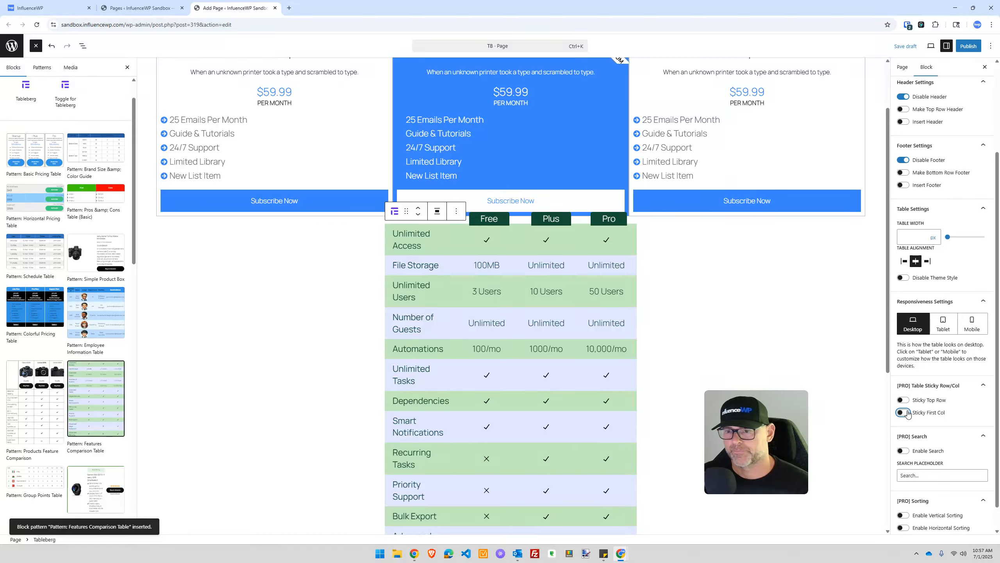
scroll(903, 406, down, 1)
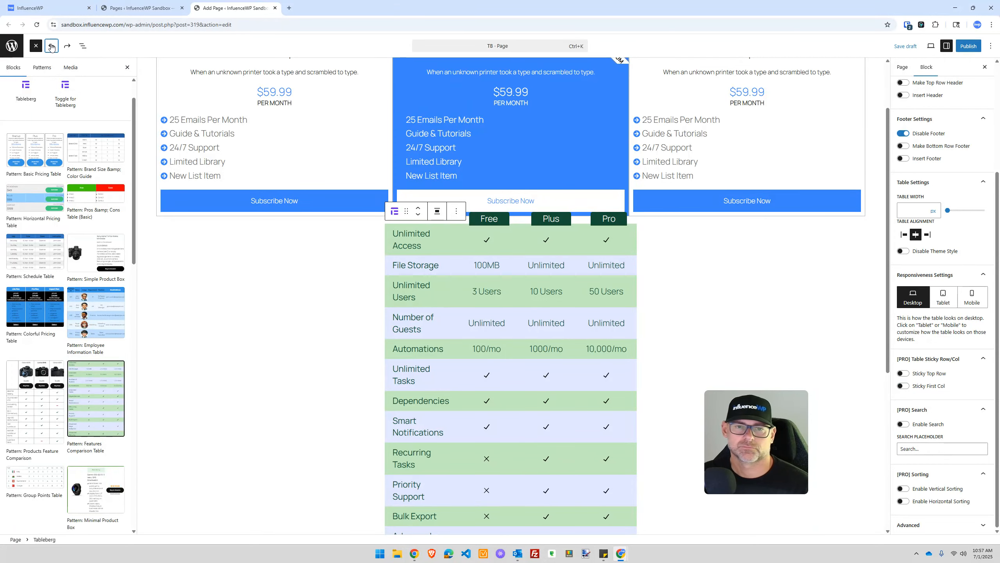
click(51, 47)
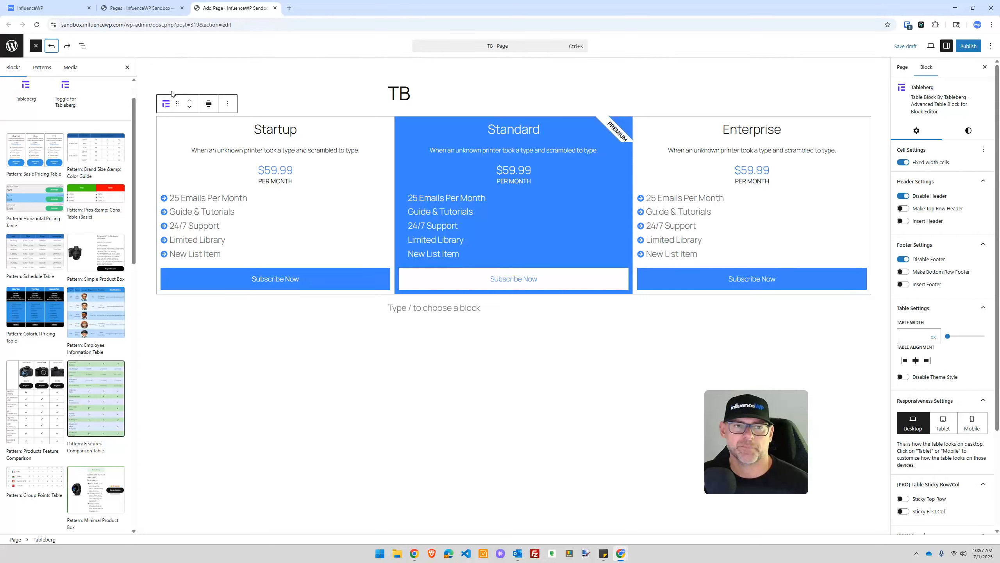
Step: Undo until the pricing table and Tableberg block are gone, then delete the leftover slash
click(51, 46)
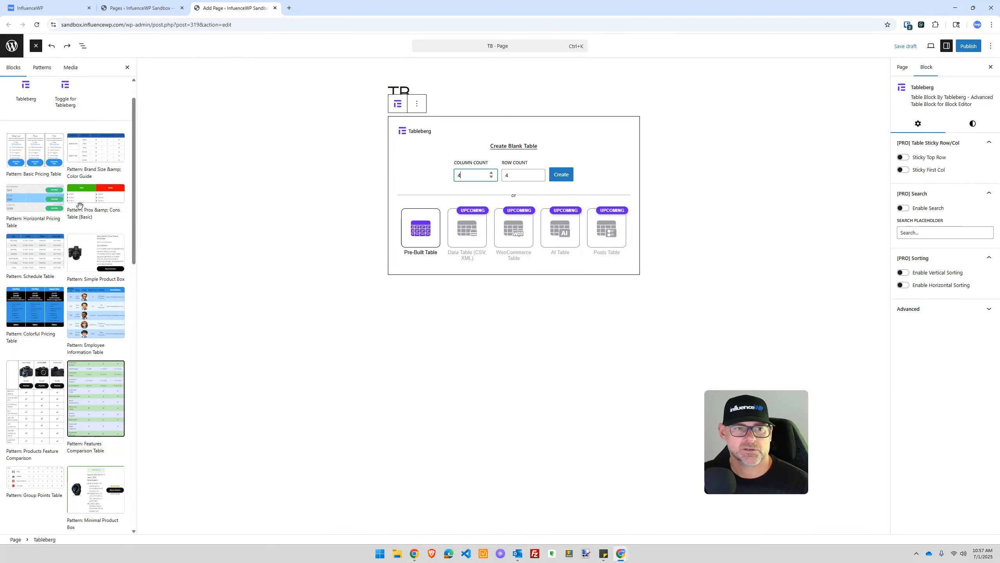
click(307, 139)
click(50, 51)
click(51, 51)
key(BackSpace)
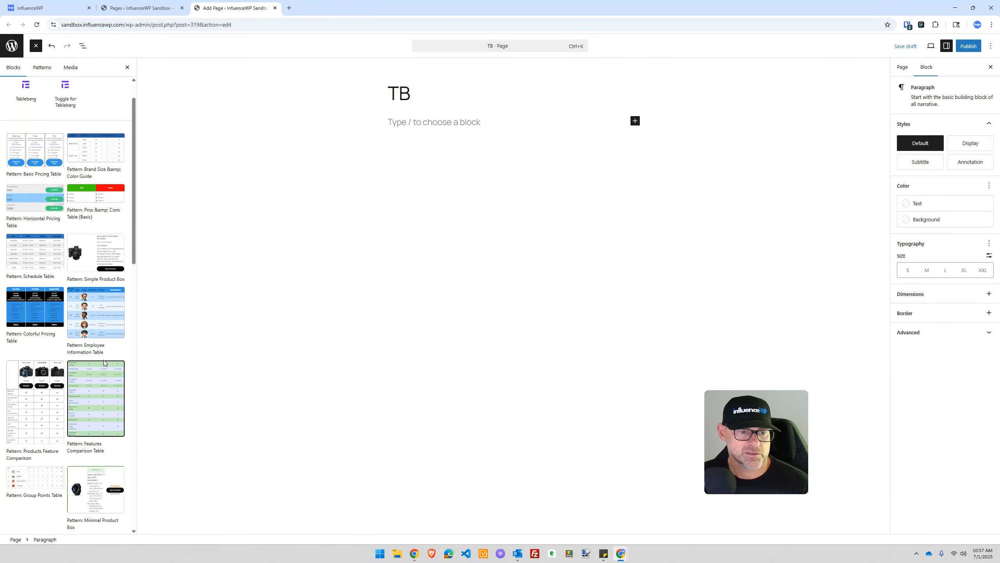
scroll(104, 362, down, 3)
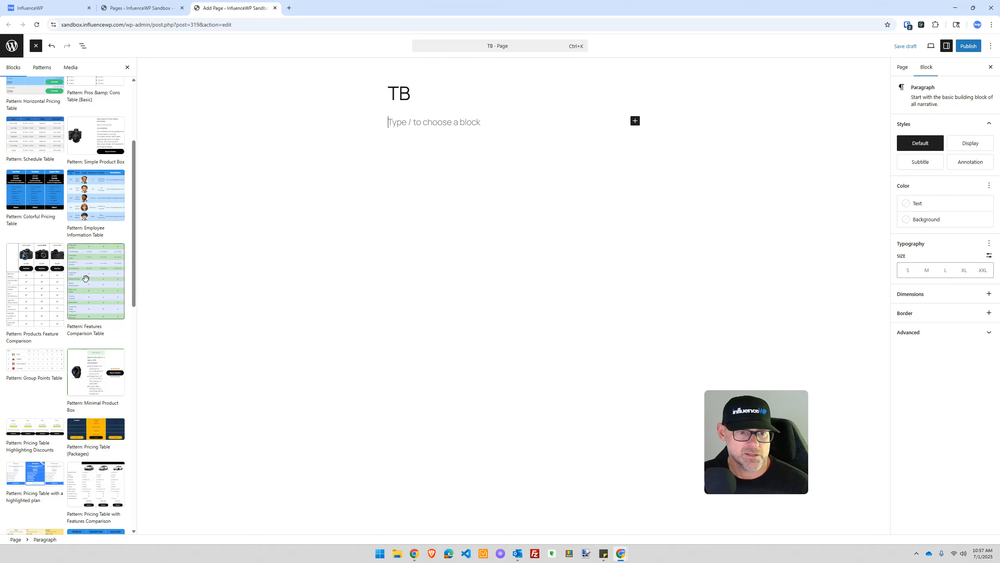
Step: Insert the Features Comparison Table pattern comparing Free, Plus and Pro
click(86, 278)
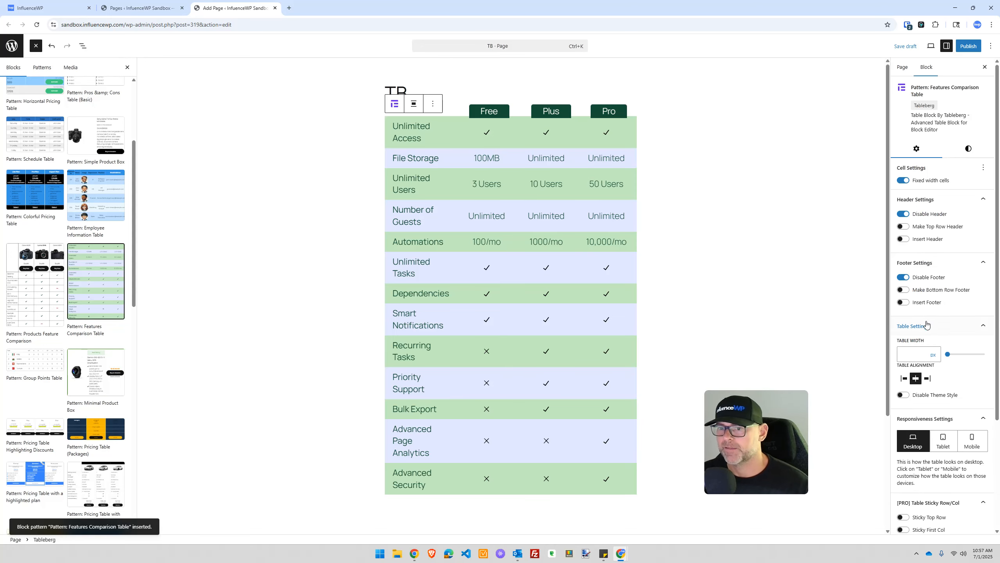
scroll(926, 324, down, 3)
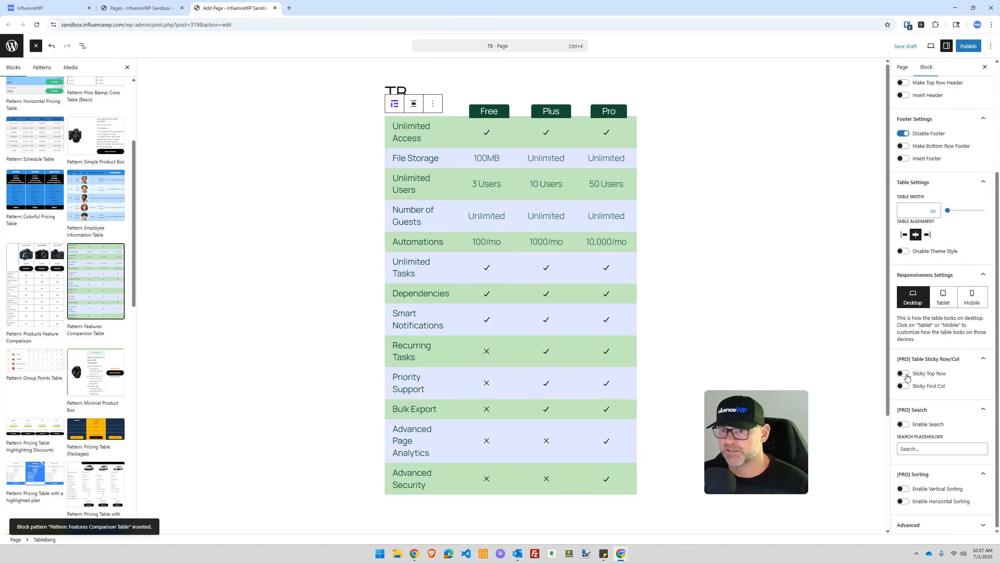
scroll(578, 288, down, 3)
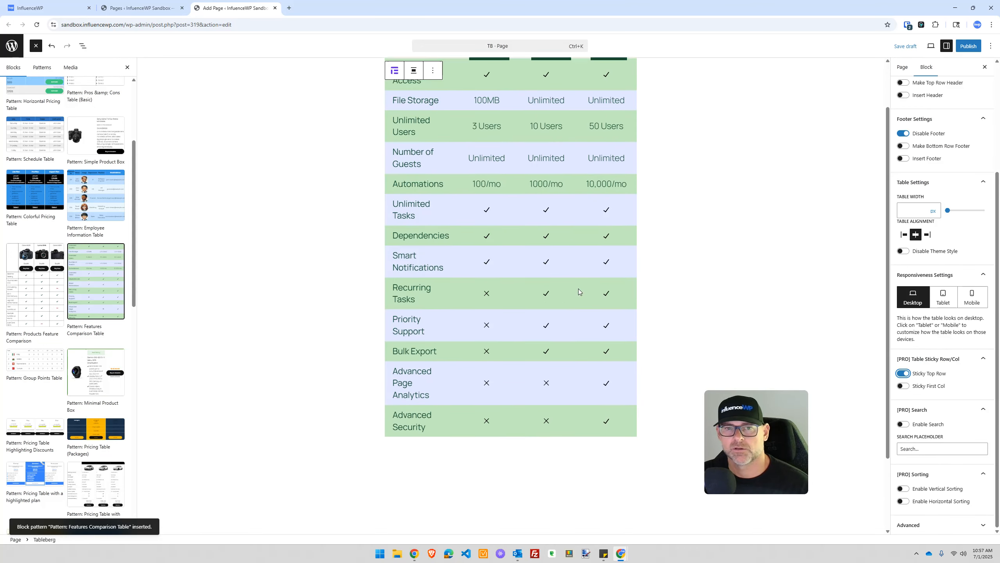
scroll(578, 291, up, 3)
scroll(578, 289, down, 3)
scroll(578, 289, up, 3)
Step: Try the Sticky Top Row and Sticky First Col toggles, then undo the sticky first column
click(902, 373)
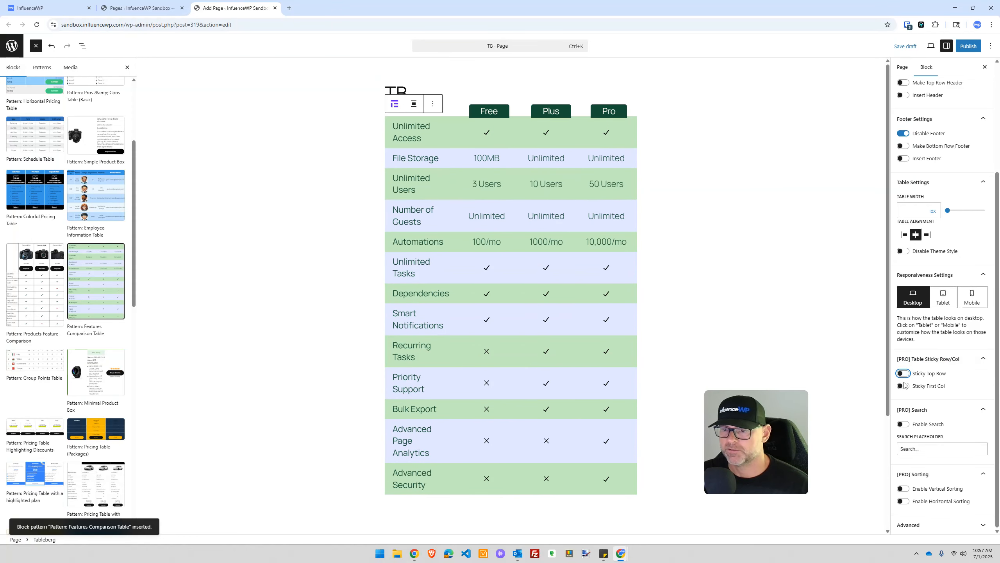
click(902, 386)
scroll(546, 275, down, 1)
scroll(545, 275, down, 3)
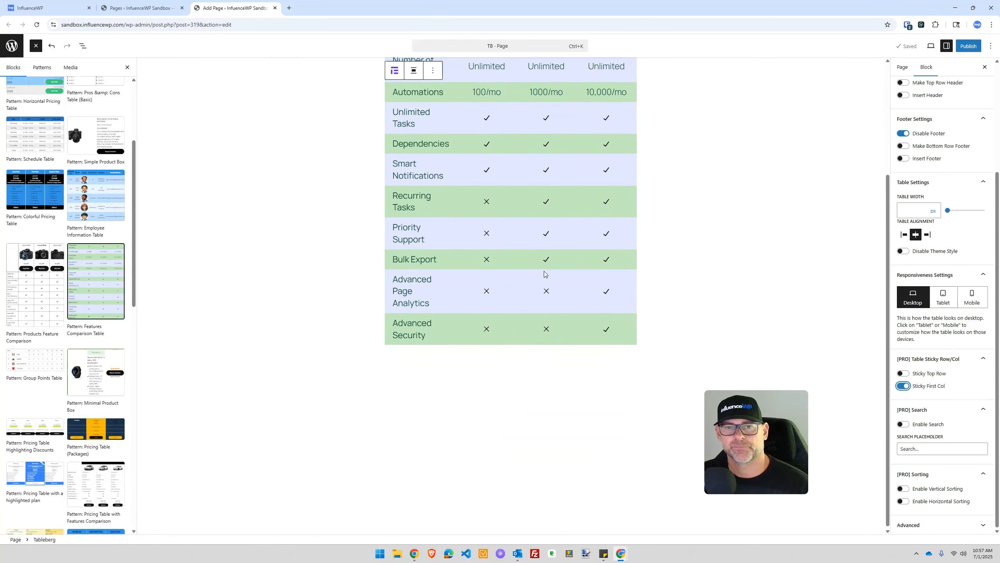
scroll(497, 254, up, 4)
click(418, 241)
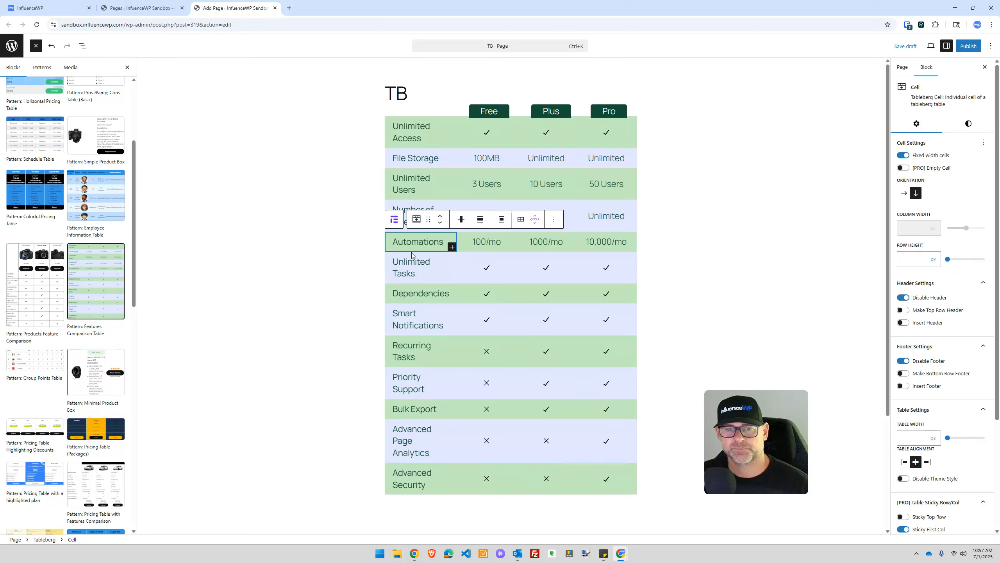
click(331, 231)
key(ctrl+z)
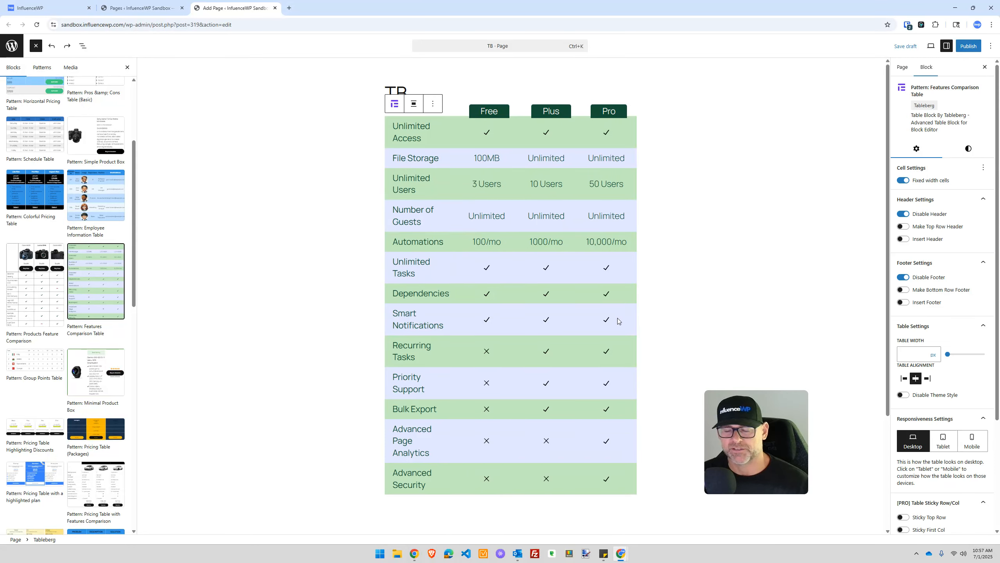
Step: Save the TB page as a draft and reload the editor
click(457, 340)
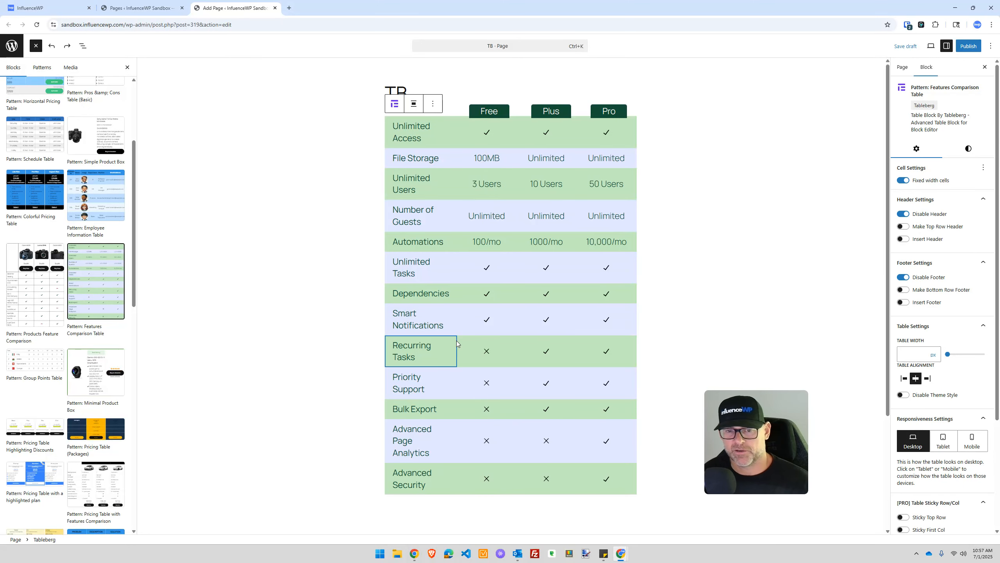
triple_click(456, 341)
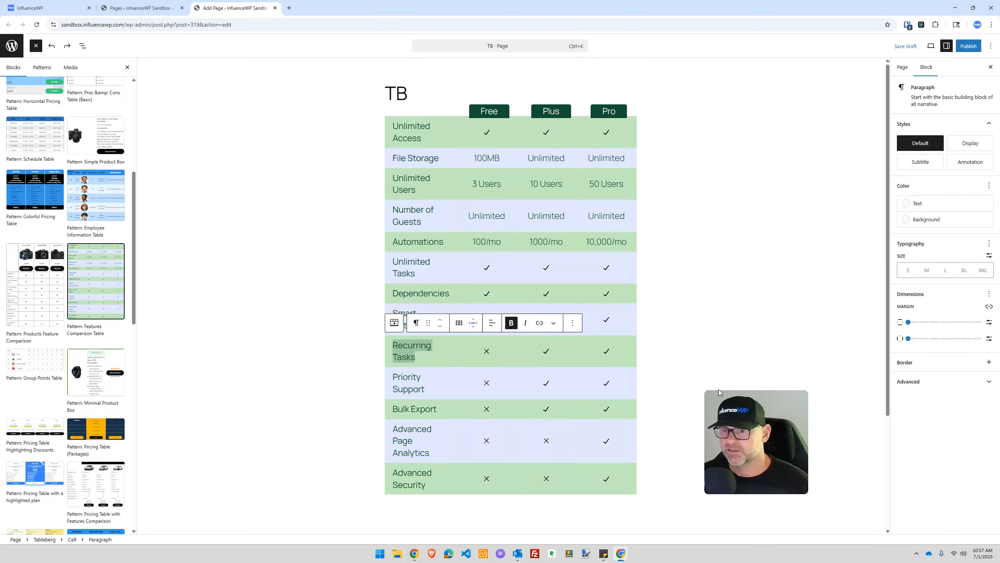
click(742, 231)
click(927, 67)
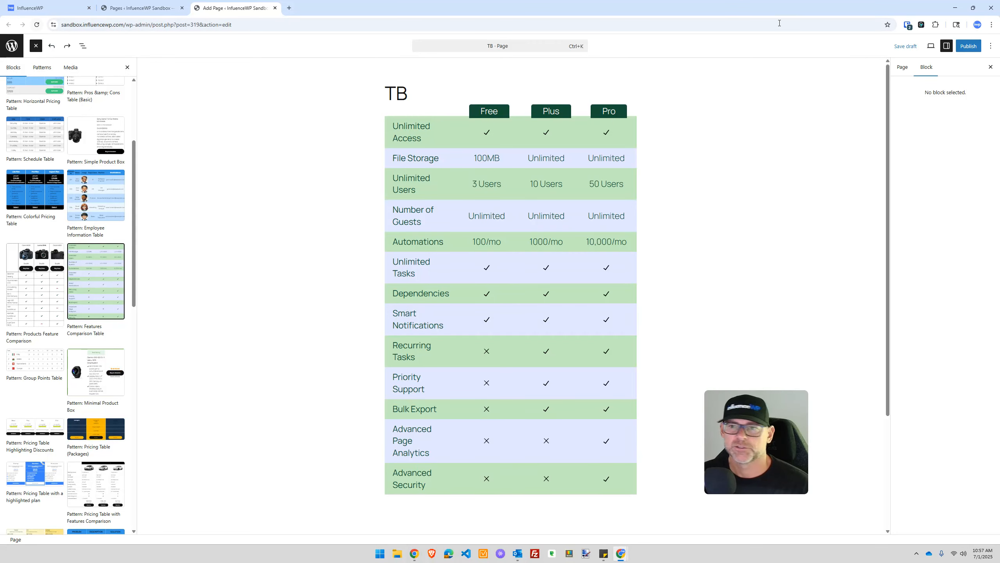
key(ctrl+s)
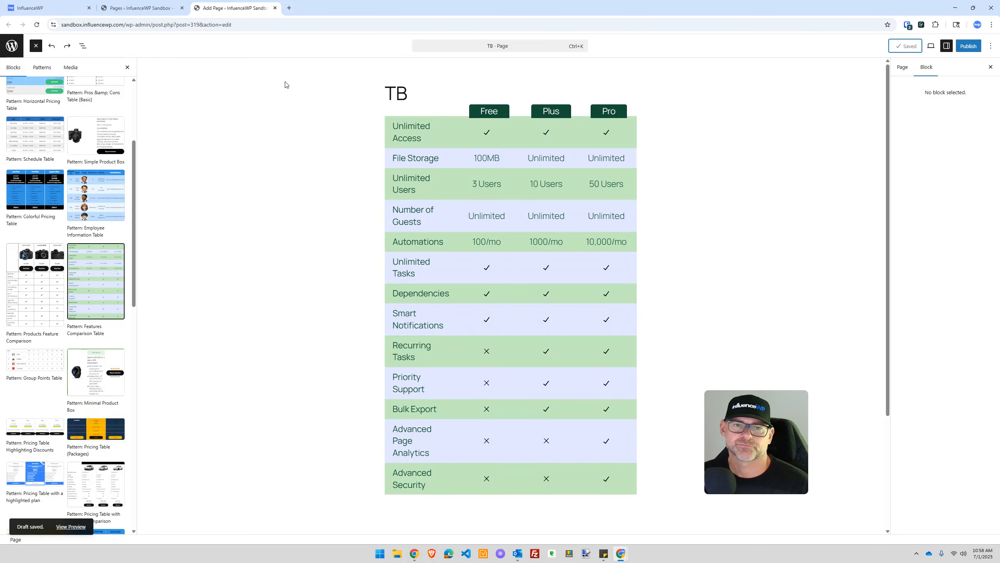
click(37, 25)
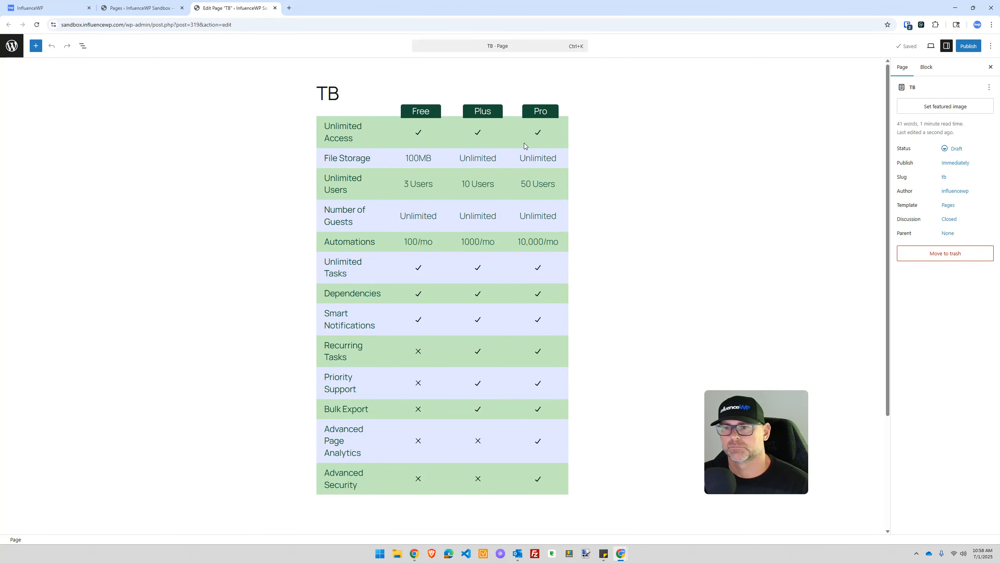
Step: Enable the comparison table's search box from a selected cell, then start publishing the TB page
click(527, 158)
click(463, 133)
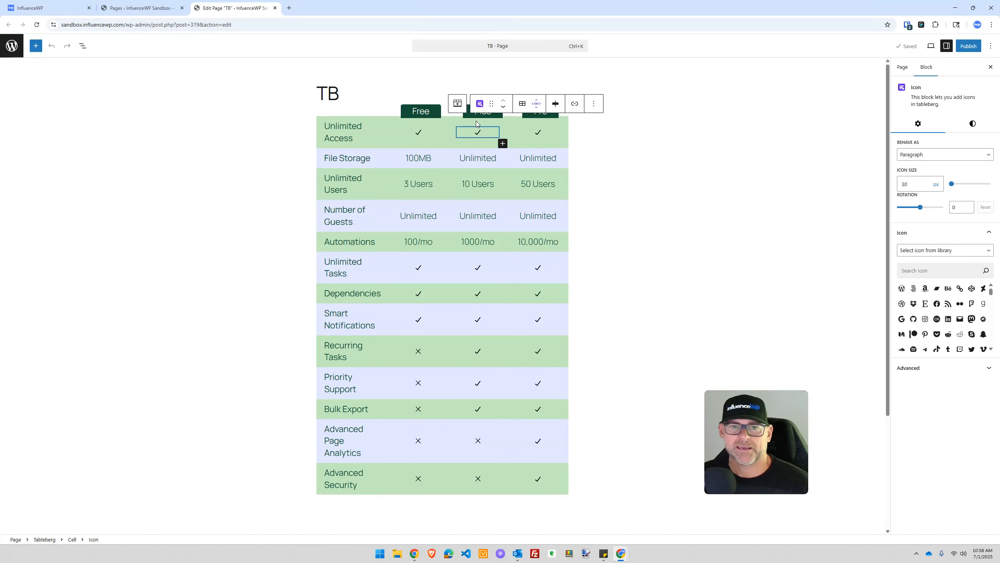
click(354, 99)
click(348, 118)
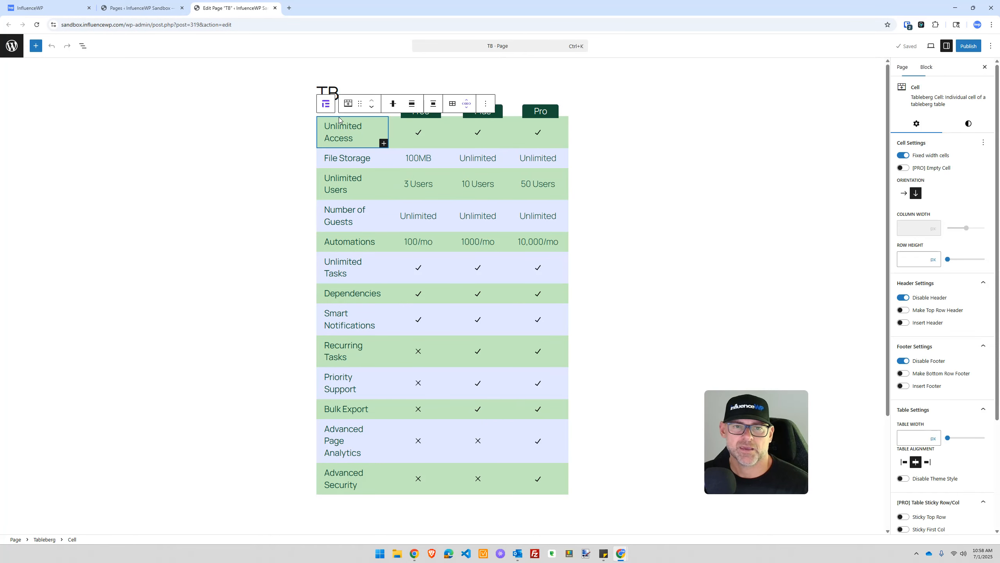
scroll(962, 376, down, 4)
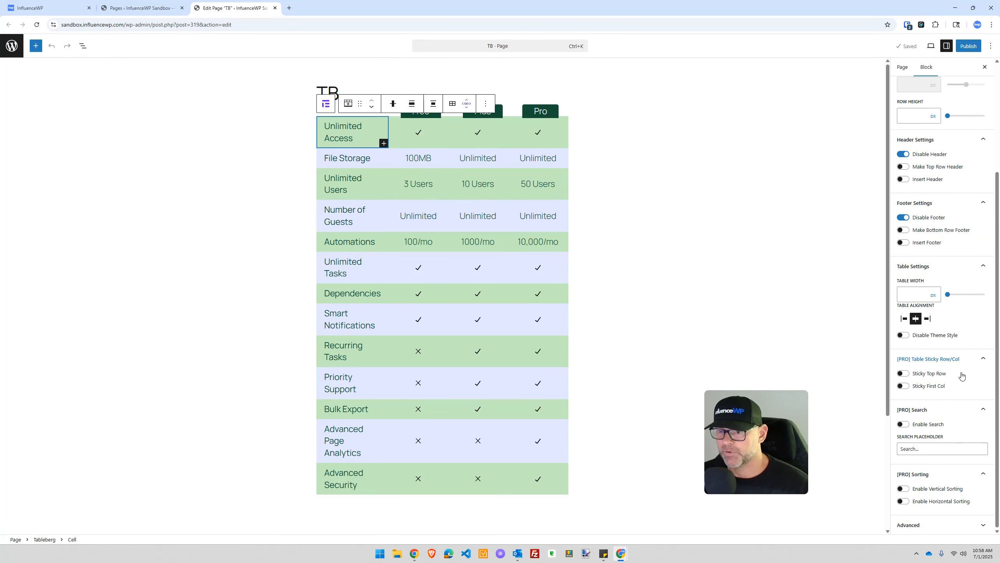
click(904, 424)
click(219, 111)
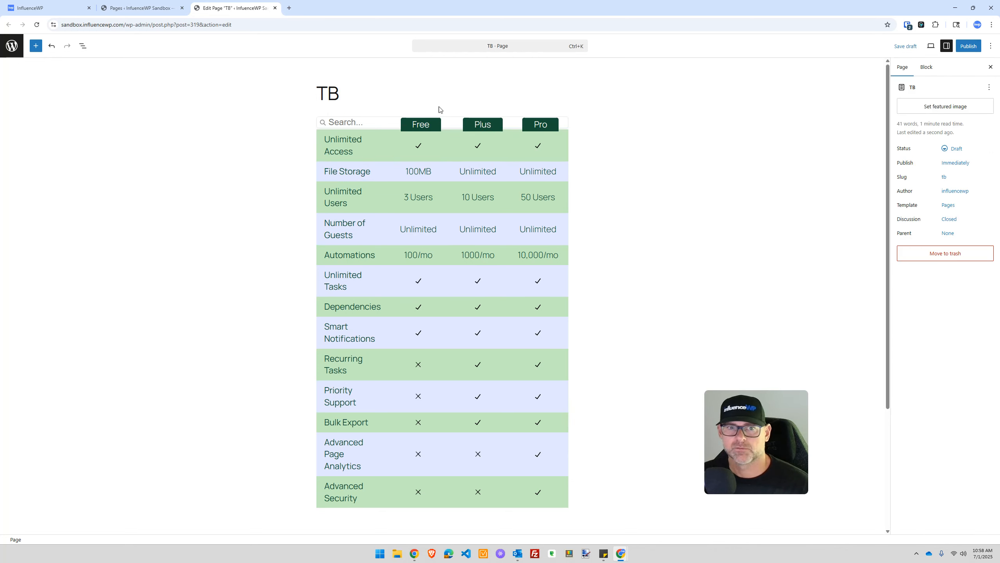
click(976, 49)
Step: Confirm publishing and view the live TB page in a new tab
click(969, 46)
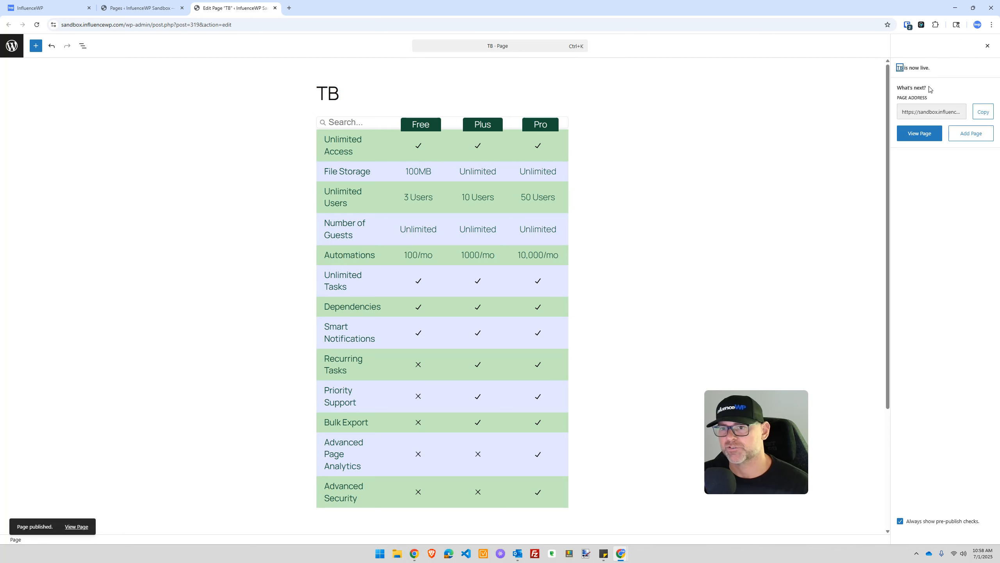
right_click(922, 132)
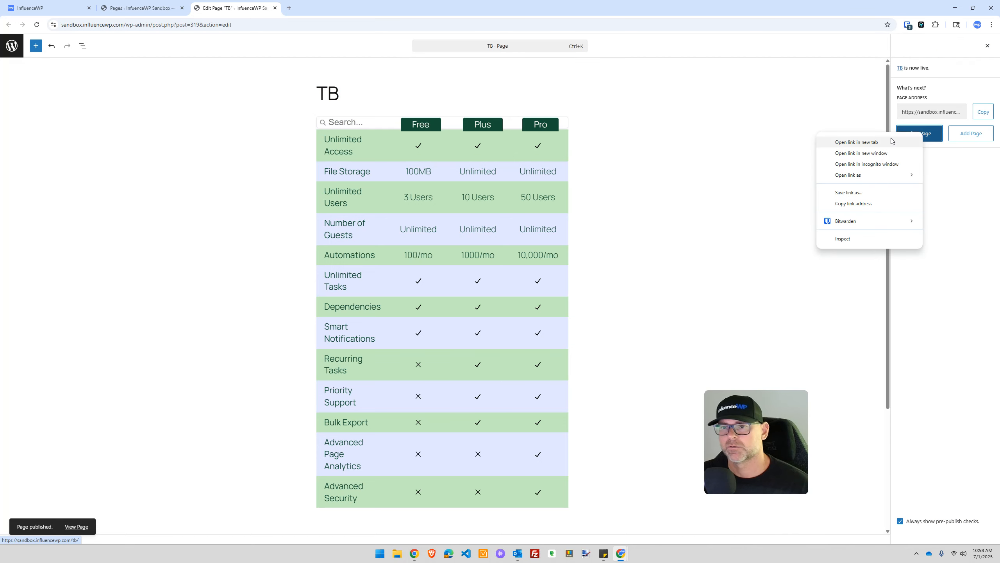
click(892, 138)
click(345, 5)
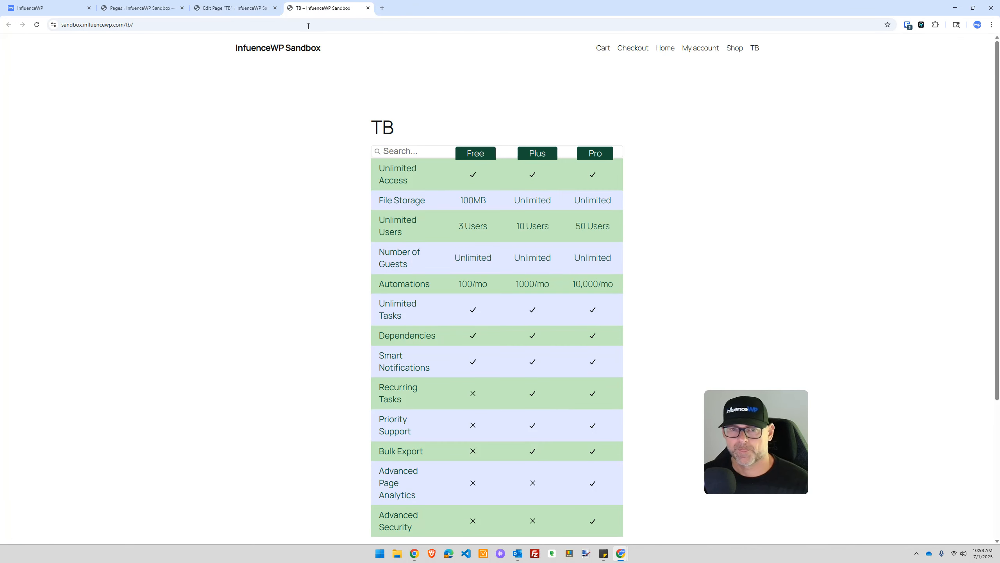
scroll(287, 210, down, 10)
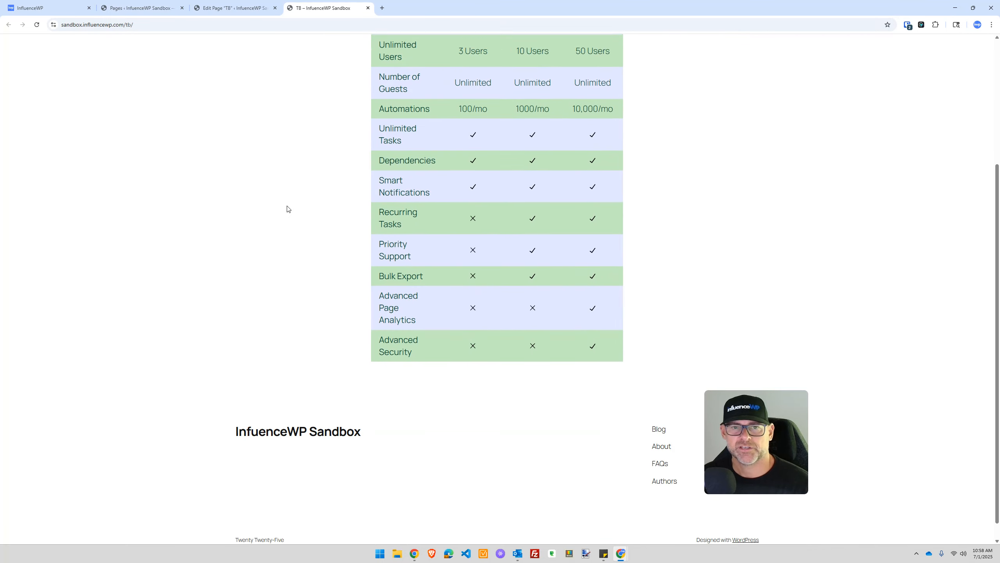
scroll(288, 210, up, 10)
Step: Return to the TB page editor, select the table and close the post-publish panel
click(233, 8)
click(142, 8)
click(233, 8)
click(363, 134)
click(478, 146)
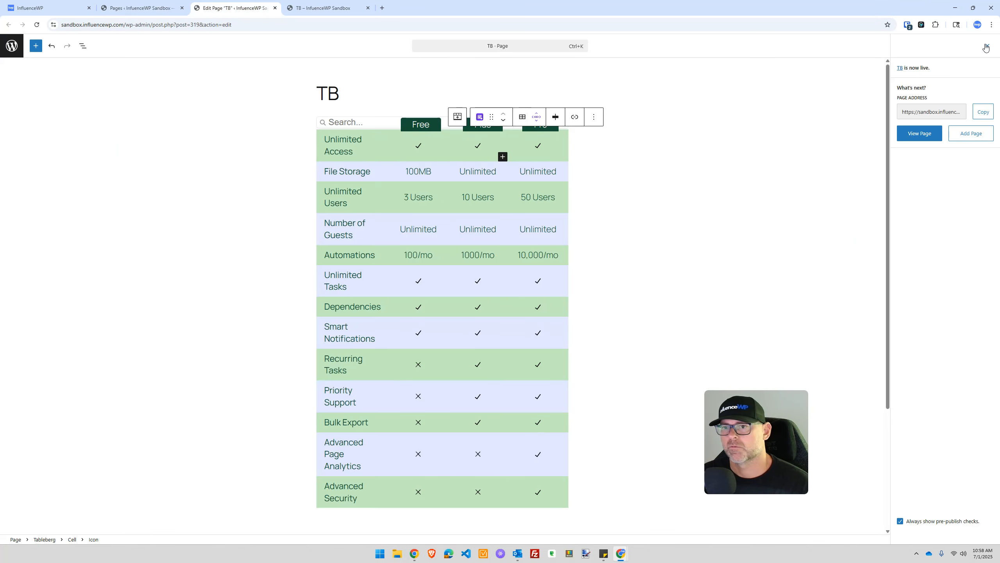
click(987, 46)
Step: Make the comparison table's top row and first column sticky
click(358, 113)
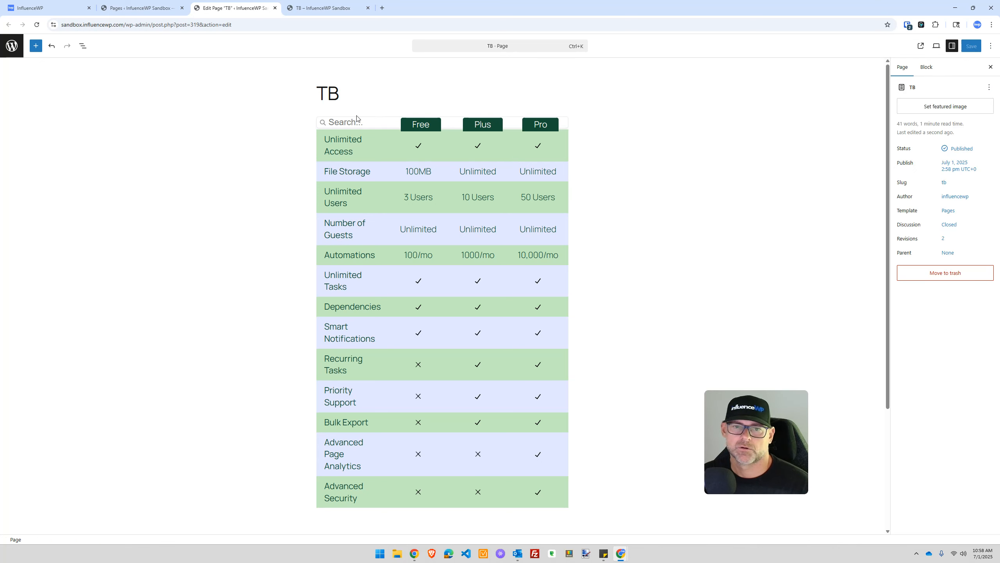
click(360, 127)
scroll(828, 234, down, 4)
scroll(937, 333, down, 5)
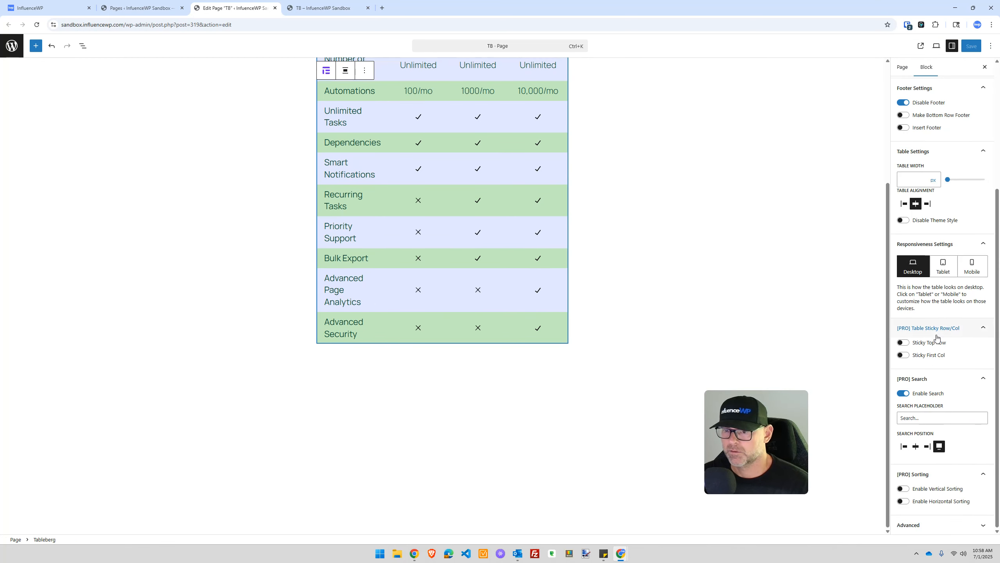
click(903, 342)
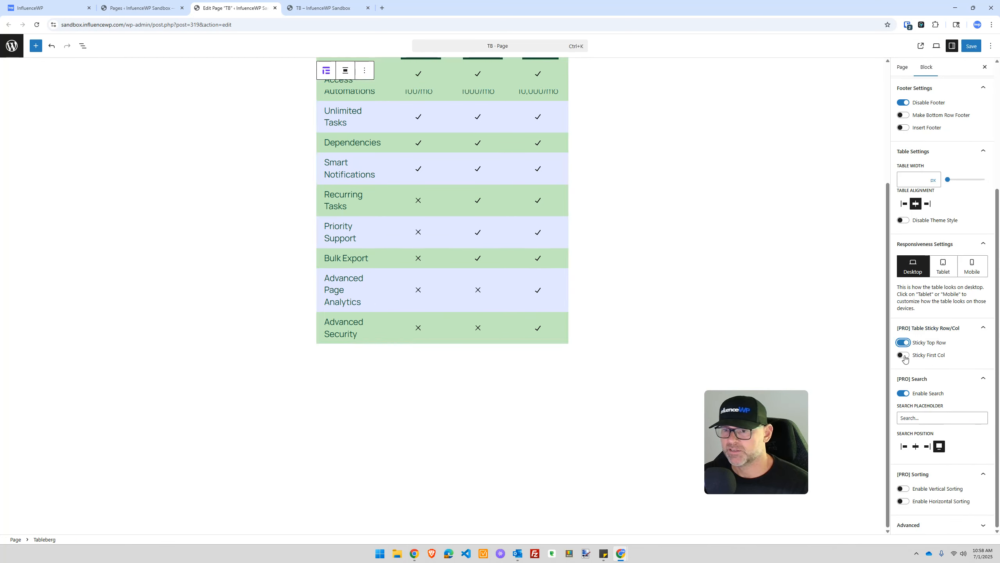
click(904, 355)
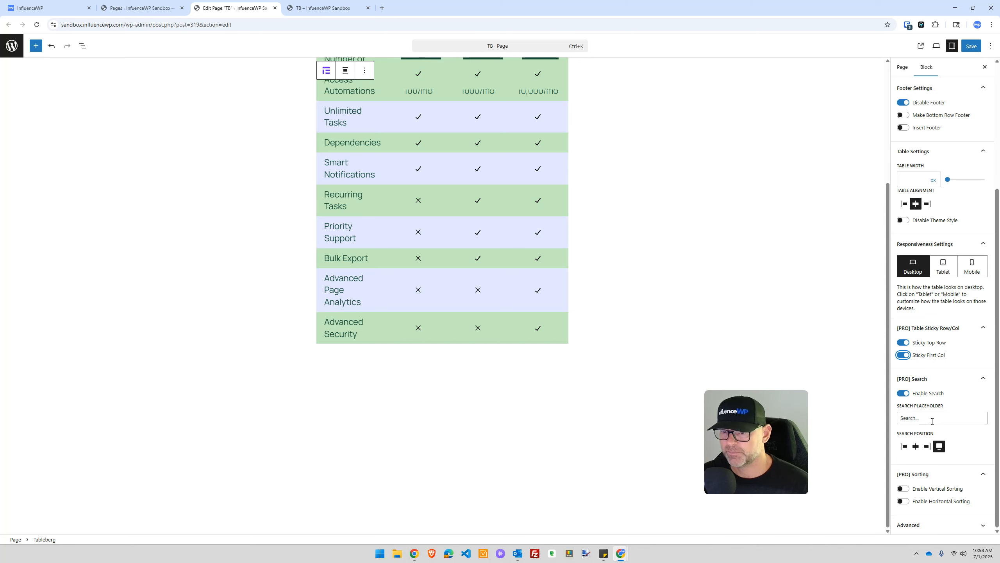
Step: Try left and centre search positions, settle on full-width Wide, and save the page
click(940, 447)
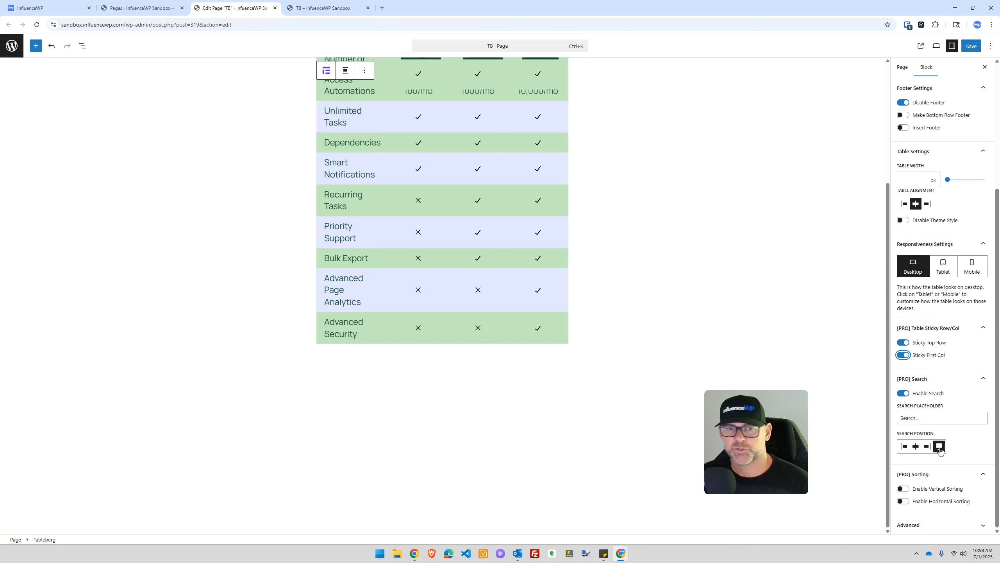
scroll(541, 330, up, 3)
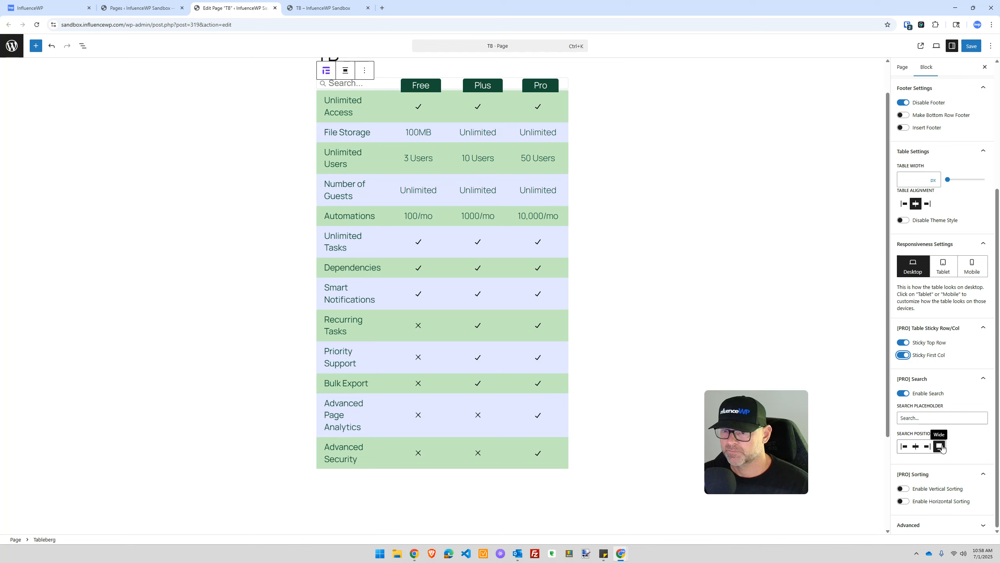
click(906, 451)
click(905, 448)
click(916, 447)
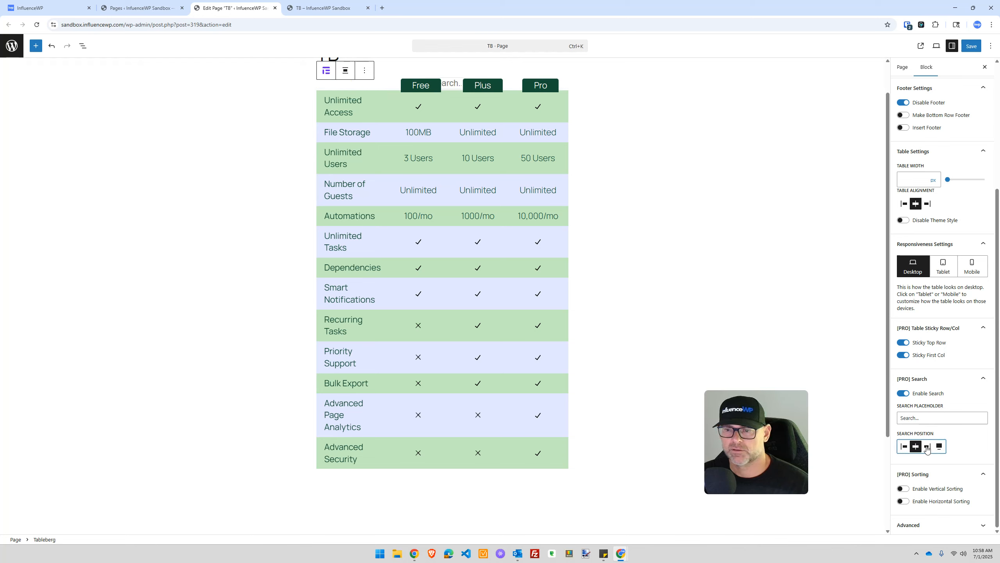
click(916, 448)
click(905, 448)
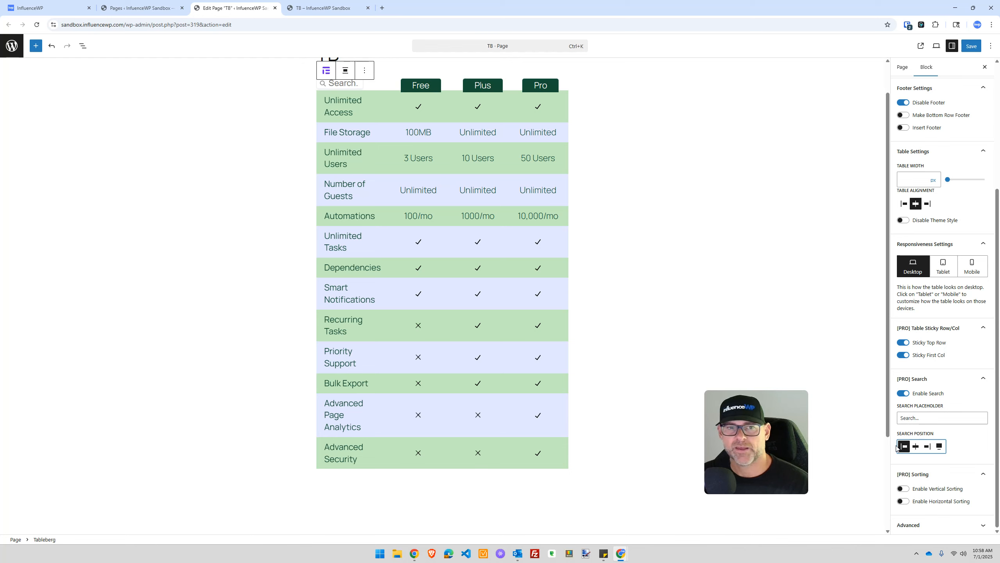
click(936, 447)
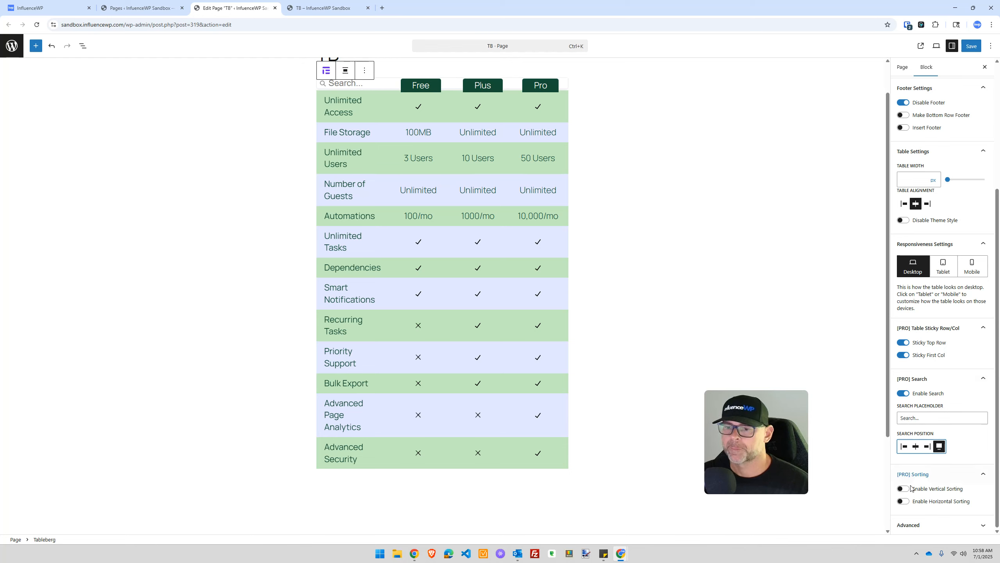
click(971, 46)
click(323, 8)
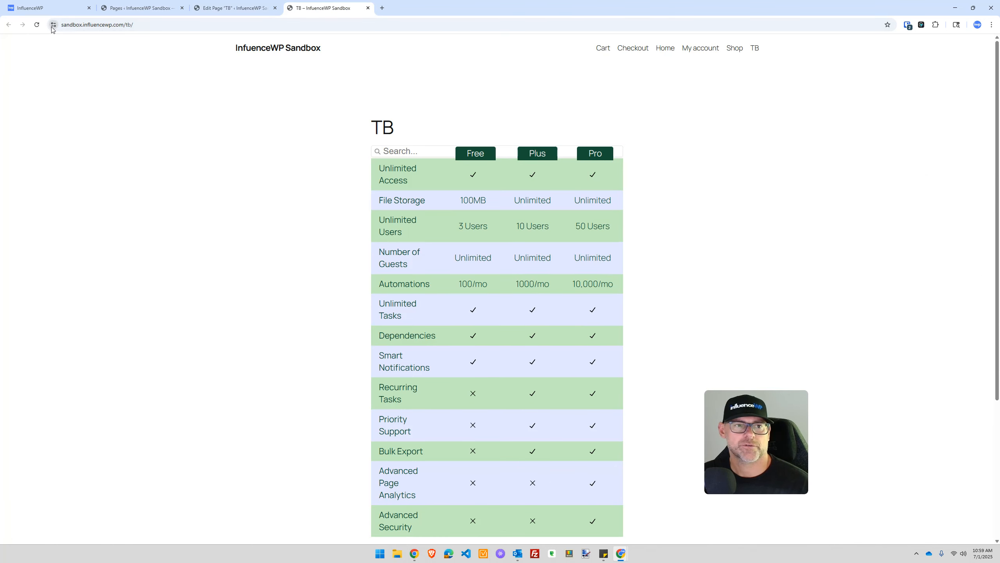
Step: Reload the live TB page and scroll through the updated comparison table
click(37, 25)
scroll(213, 214, down, 5)
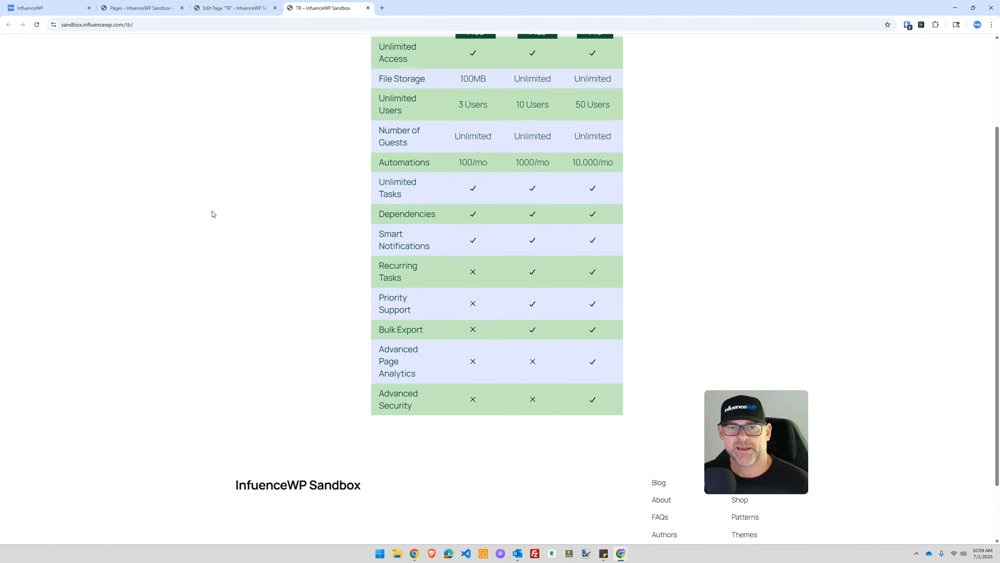
scroll(212, 214, up, 5)
scroll(213, 214, down, 3)
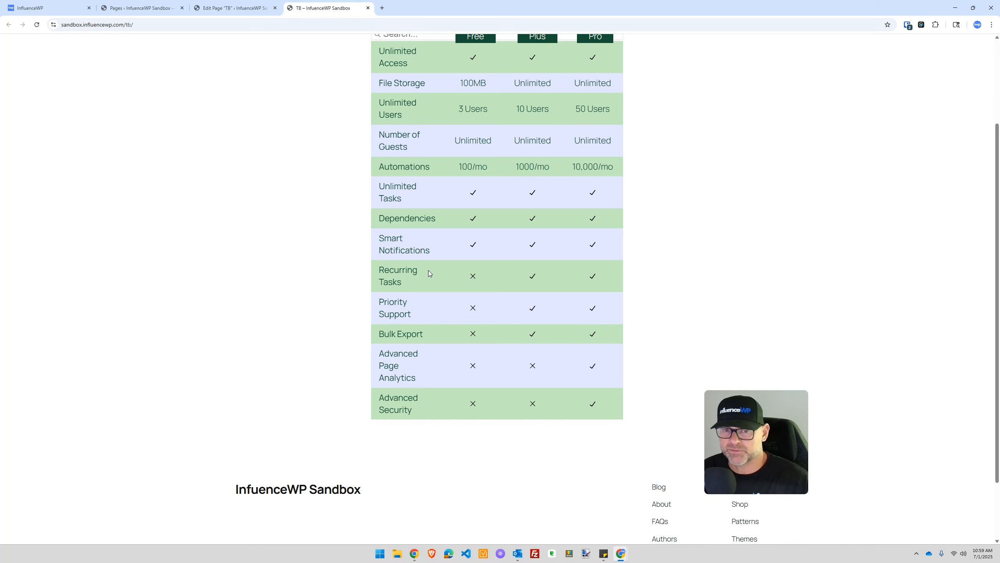
scroll(428, 271, down, 2)
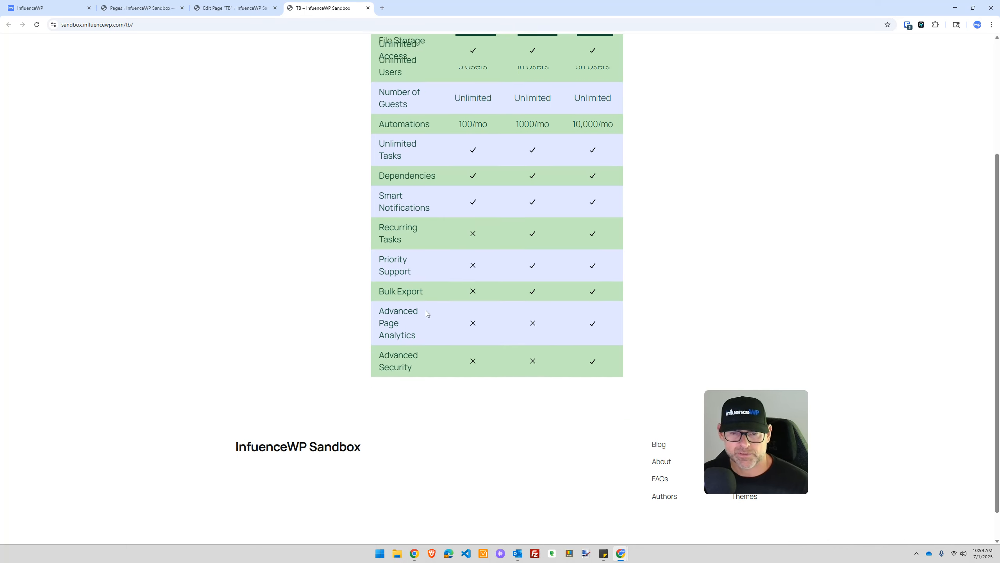
scroll(426, 311, up, 5)
scroll(425, 310, down, 2)
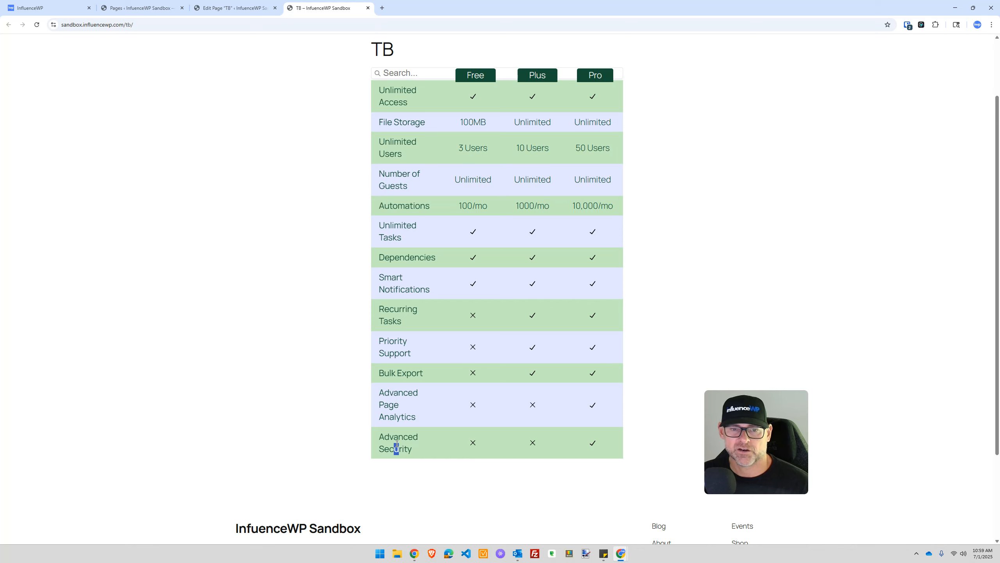
scroll(401, 246, up, 2)
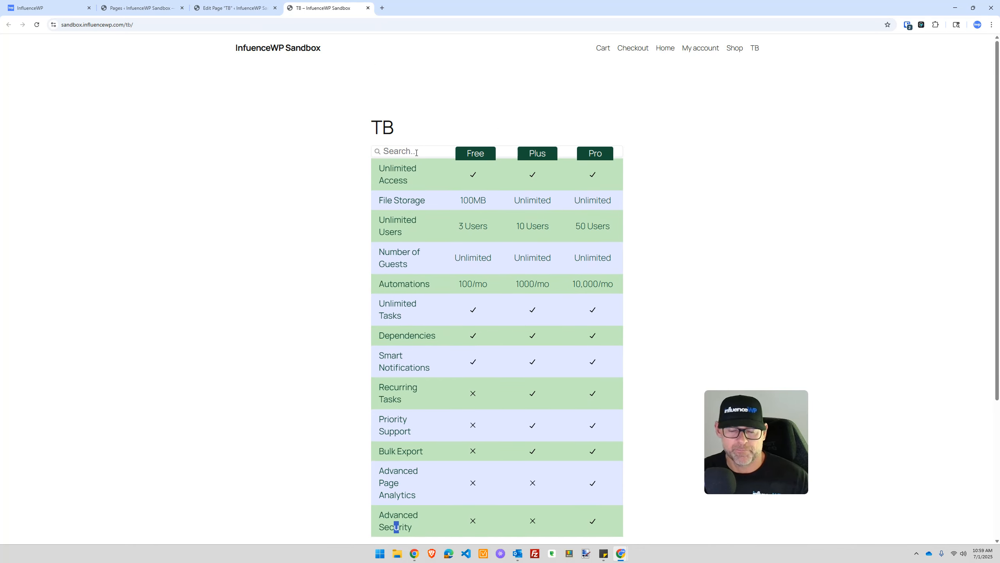
Step: Filter the table by searching 'sec', then reload to clear the search
click(417, 153)
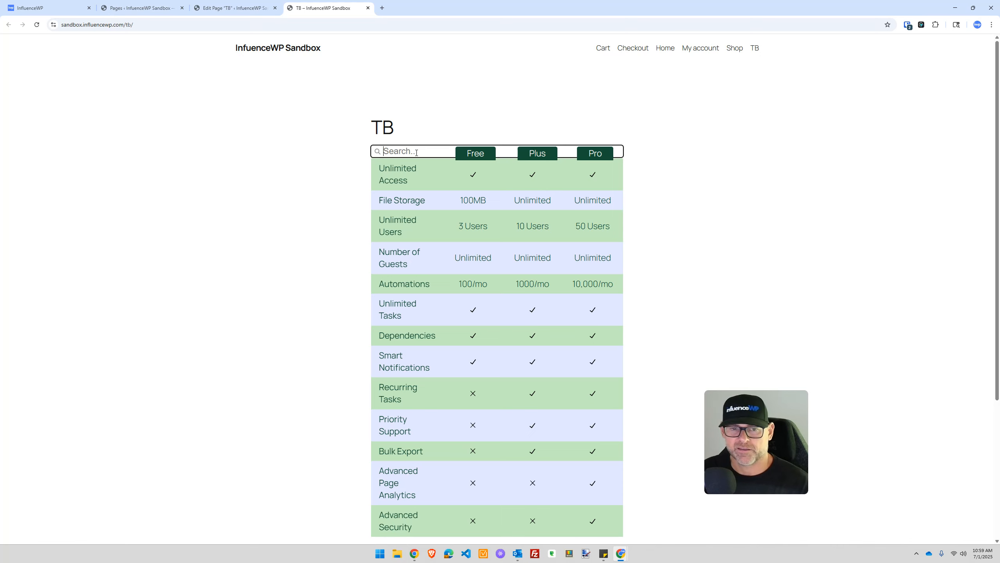
scroll(449, 240, down, 3)
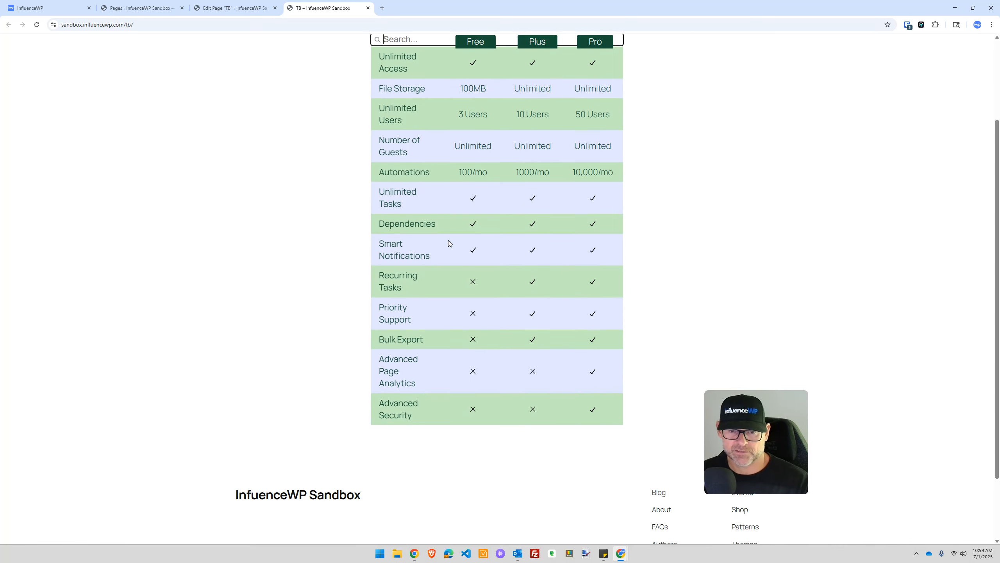
scroll(448, 239, up, 3)
text(security)
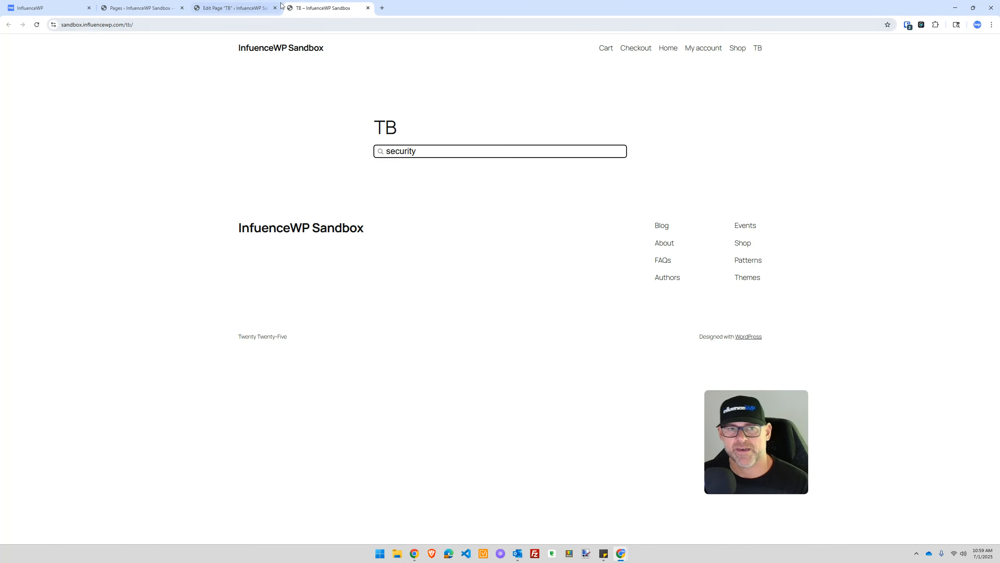
click(37, 24)
scroll(214, 217, down, 1)
scroll(214, 217, up, 1)
scroll(369, 139, down, 1)
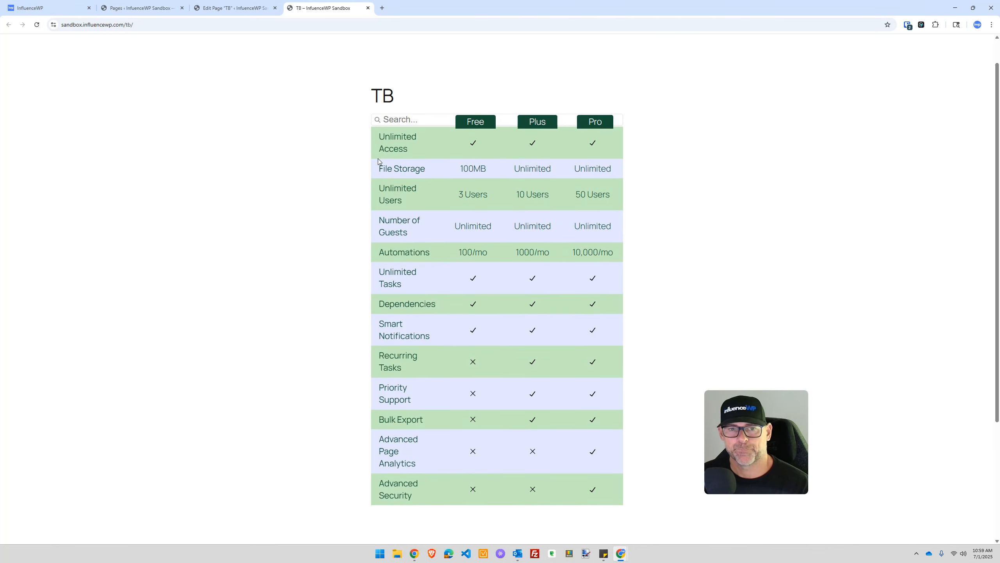
scroll(369, 196, up, 1)
Step: Open the site's Shop page in a new tab and switch to it
right_click(736, 49)
click(761, 59)
click(414, 3)
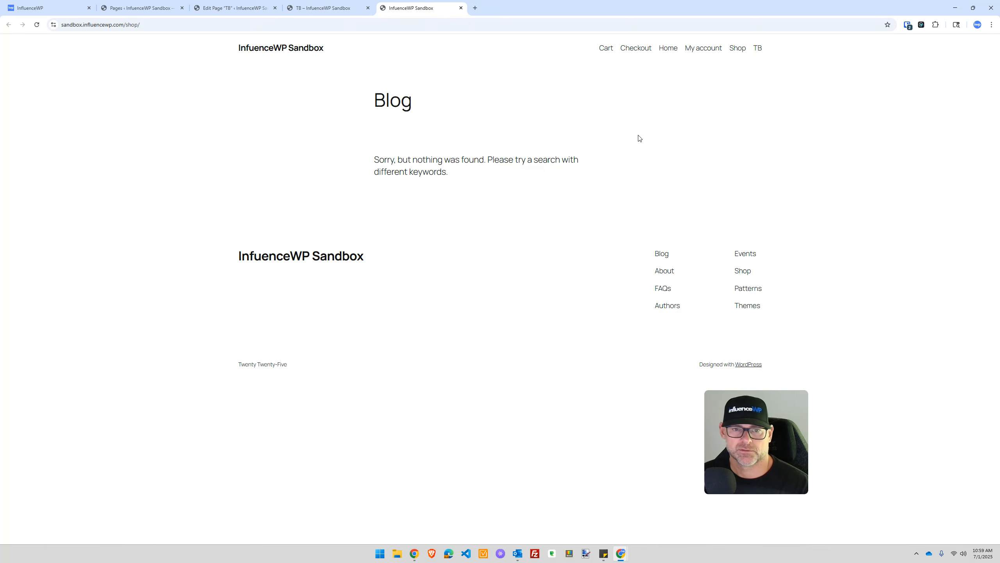
Step: Reload the Shop page, then activate WooCommerce from the installed Plugins list
click(738, 49)
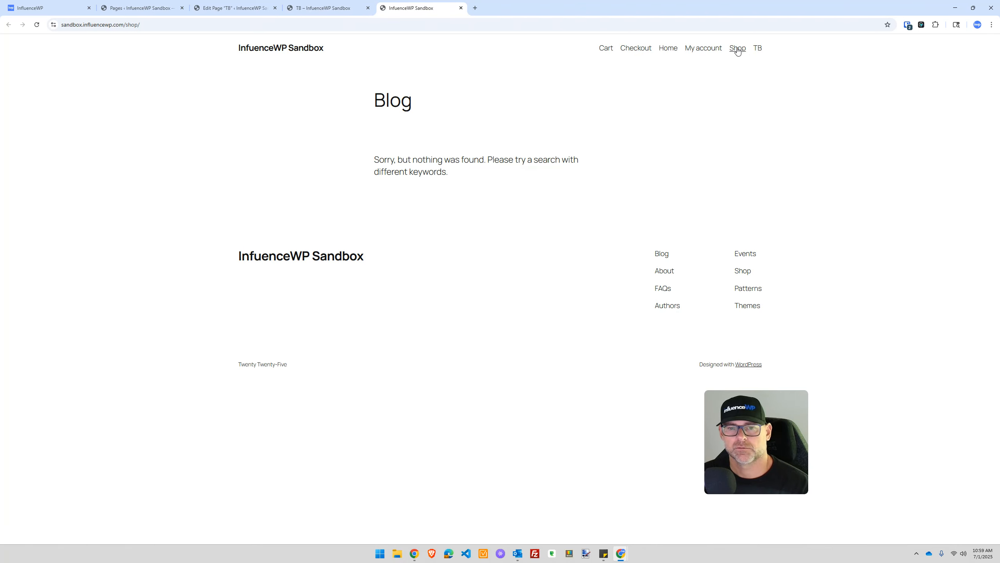
click(743, 271)
click(132, 4)
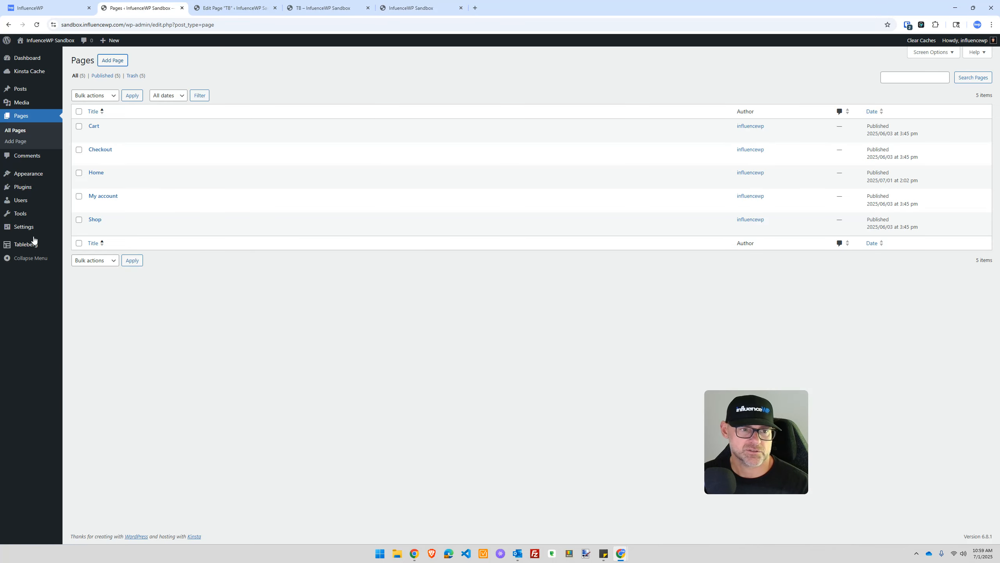
click(22, 186)
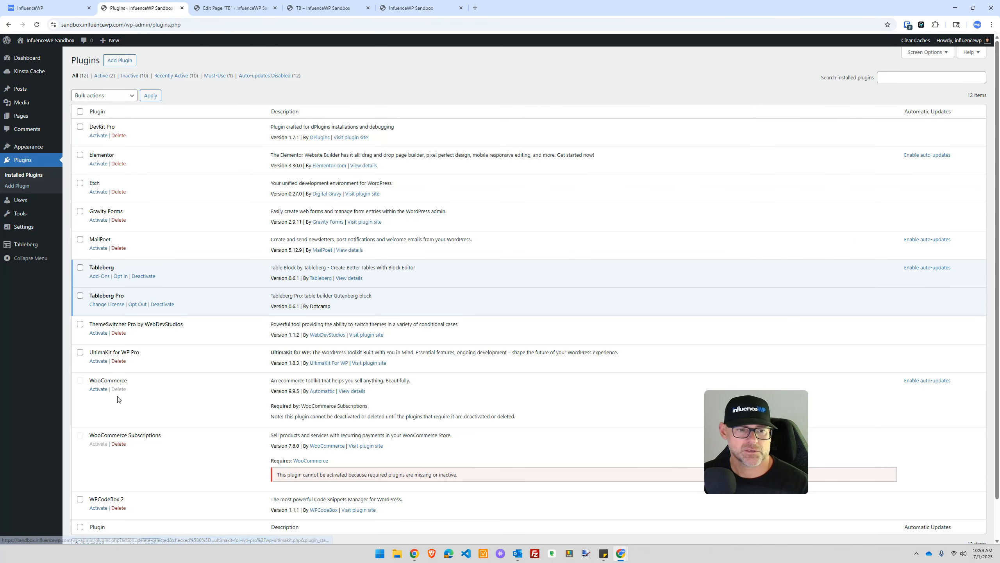
click(99, 389)
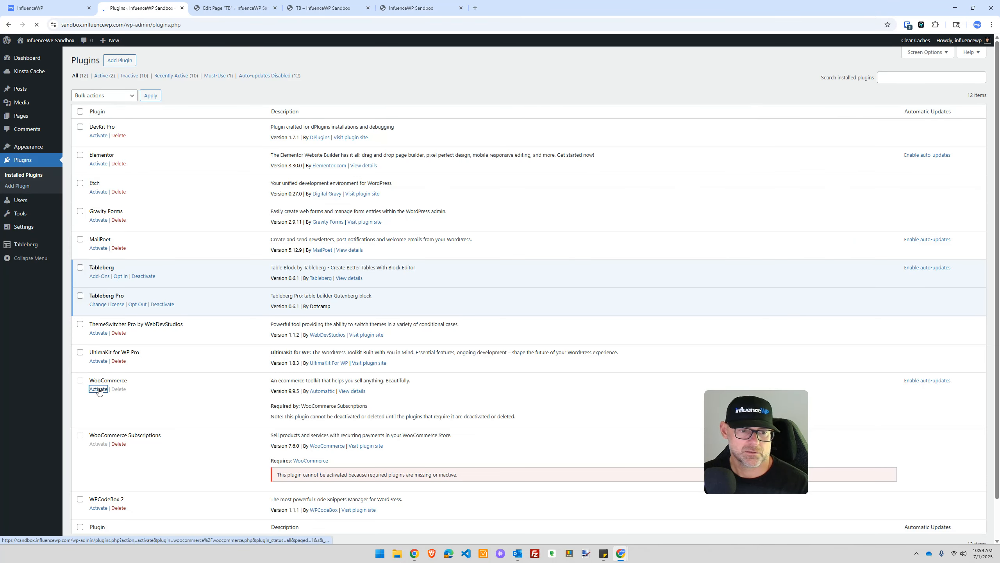
Step: Reload the site's Shop front-end page and bring up the live TB page
click(436, 4)
click(38, 25)
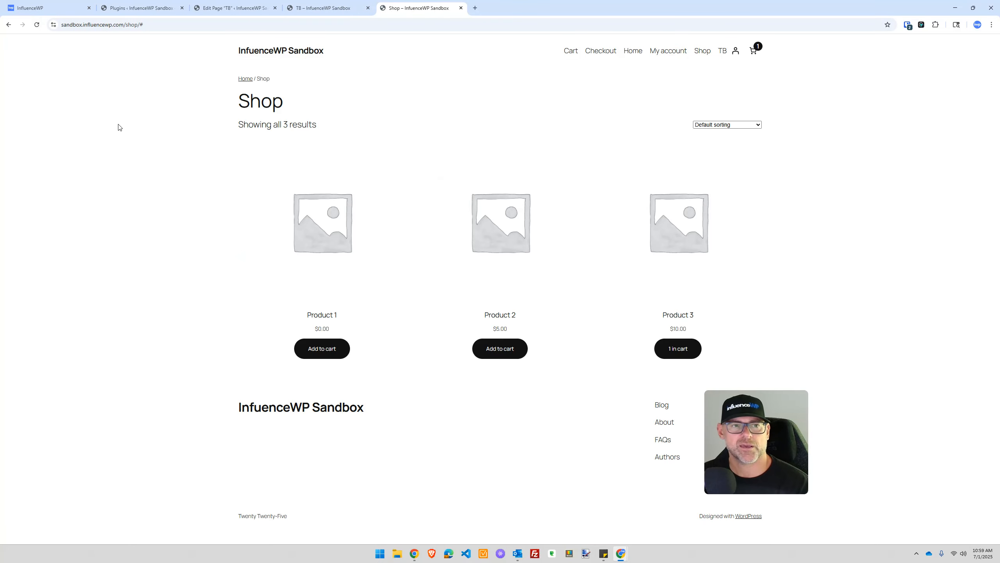
click(330, 318)
click(297, 5)
click(262, 5)
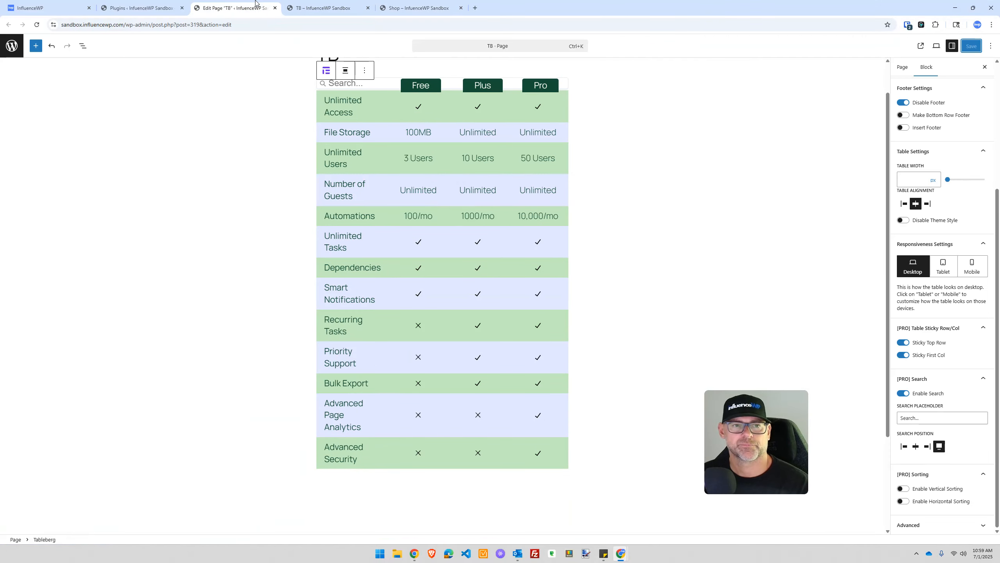
click(323, 5)
Step: Search the live TB table for 'product 1', then return to the TB page editor
click(400, 152)
text(produ)
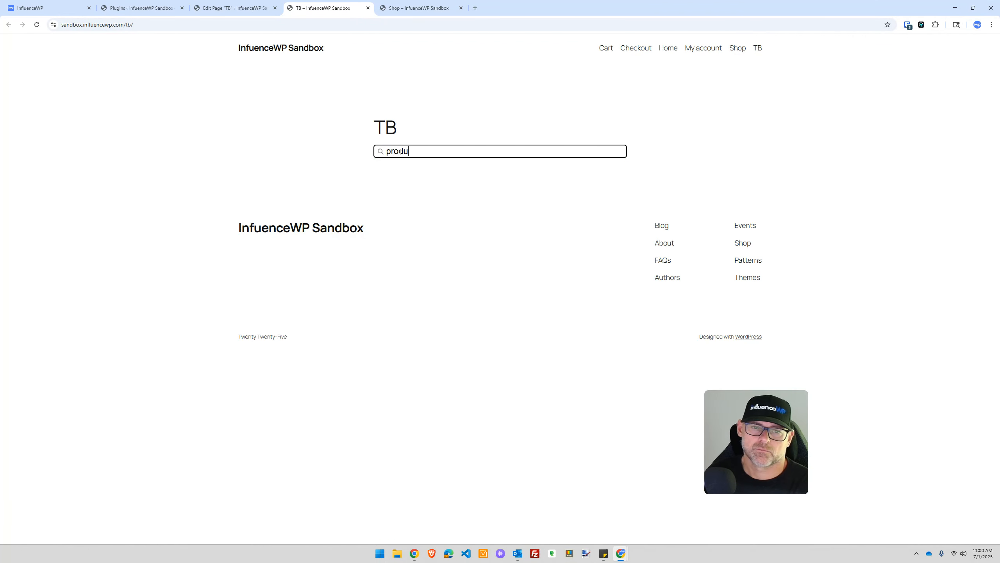
text(ct 1)
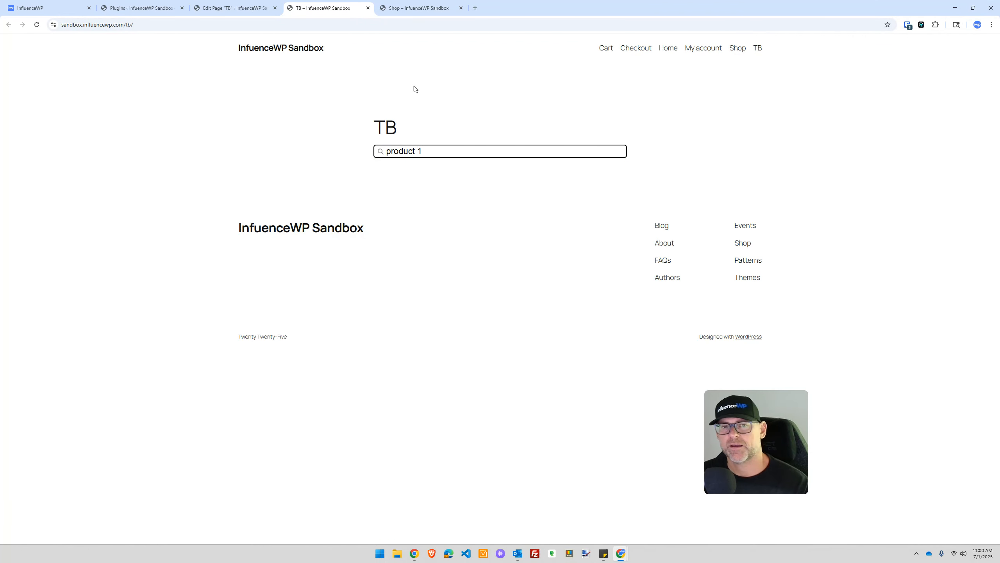
click(431, 5)
click(325, 5)
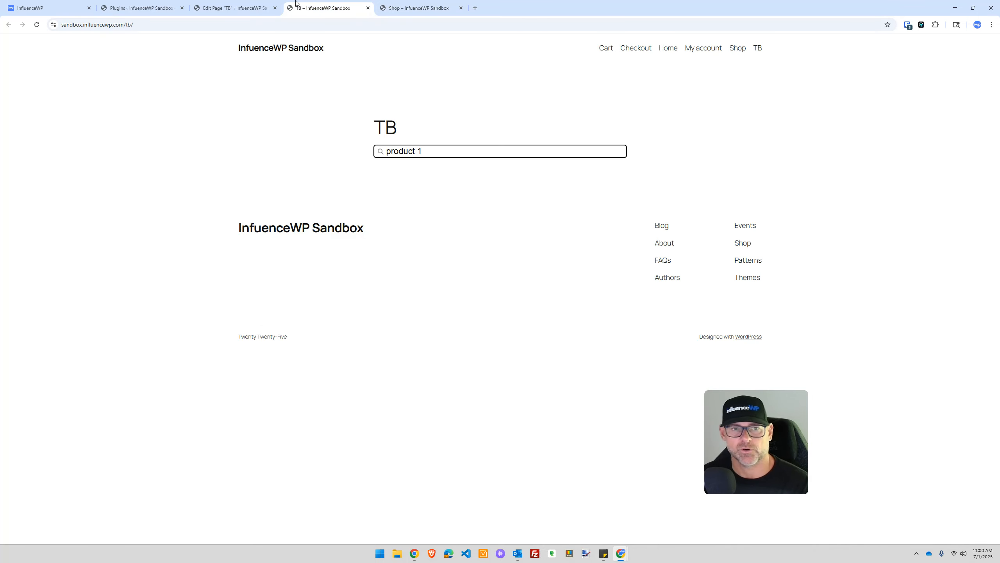
click(236, 6)
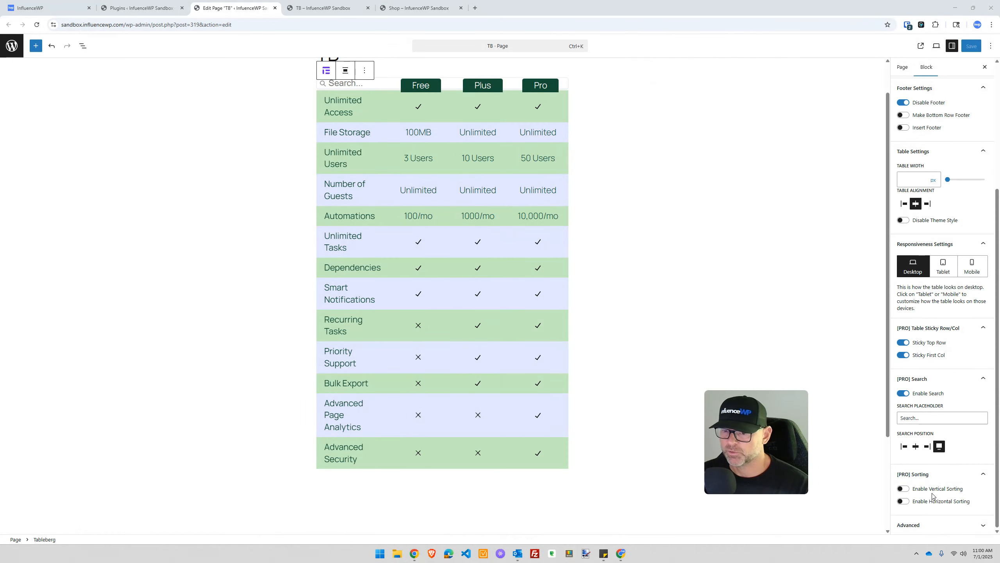
Step: Turn off Sticky First Col and Sticky Top Row, leaving vertical and horizontal sorting off
click(904, 489)
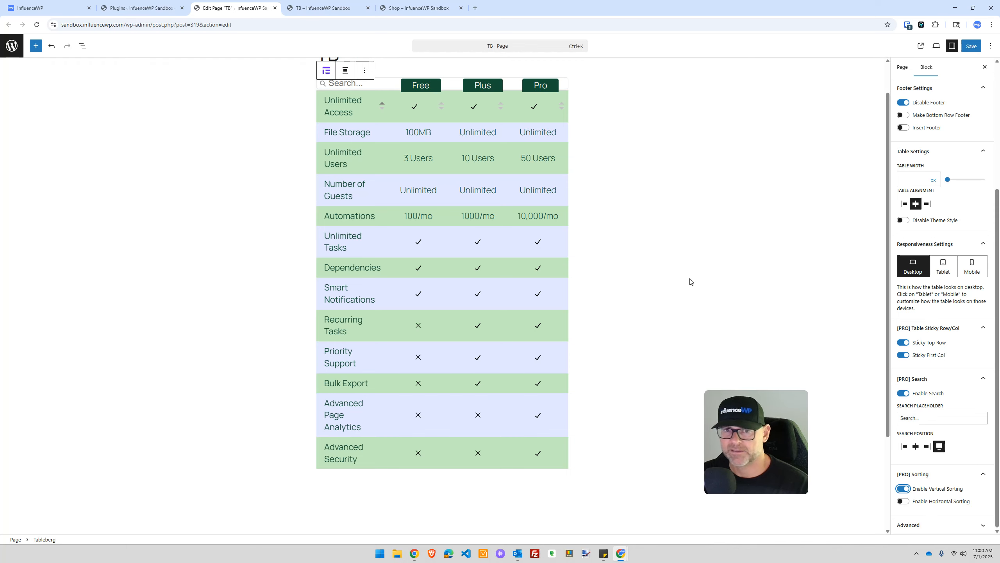
click(903, 489)
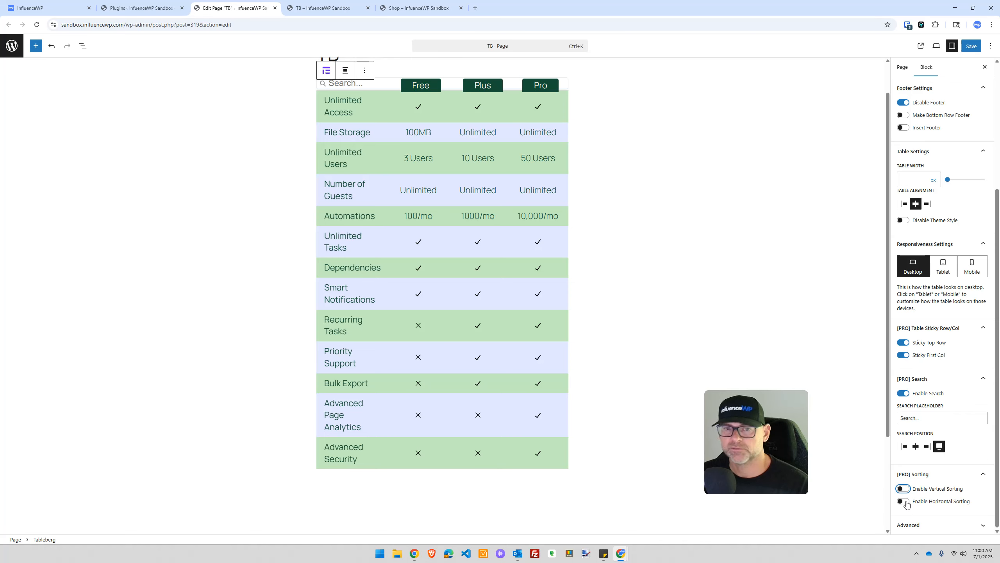
click(904, 501)
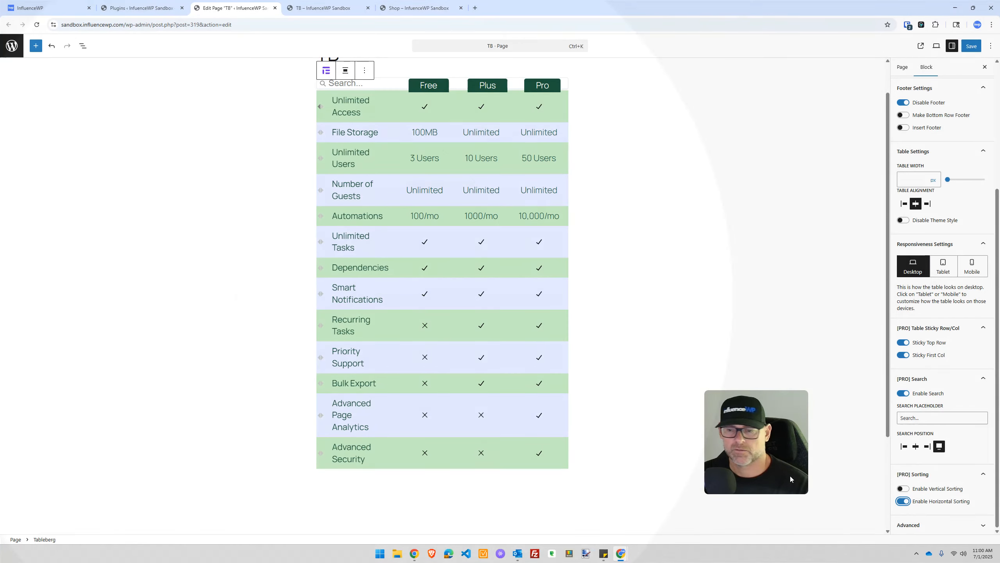
click(903, 501)
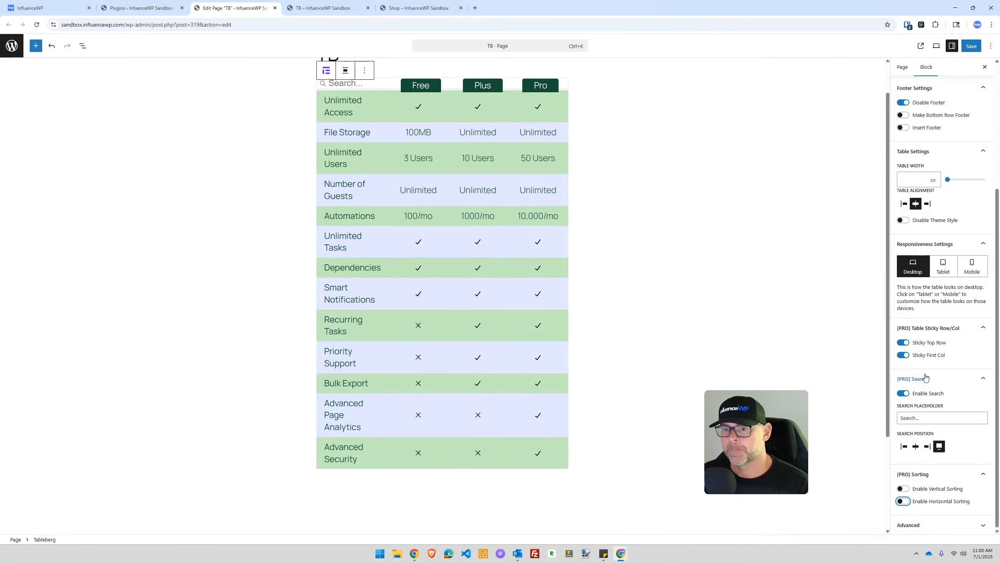
click(902, 357)
click(903, 342)
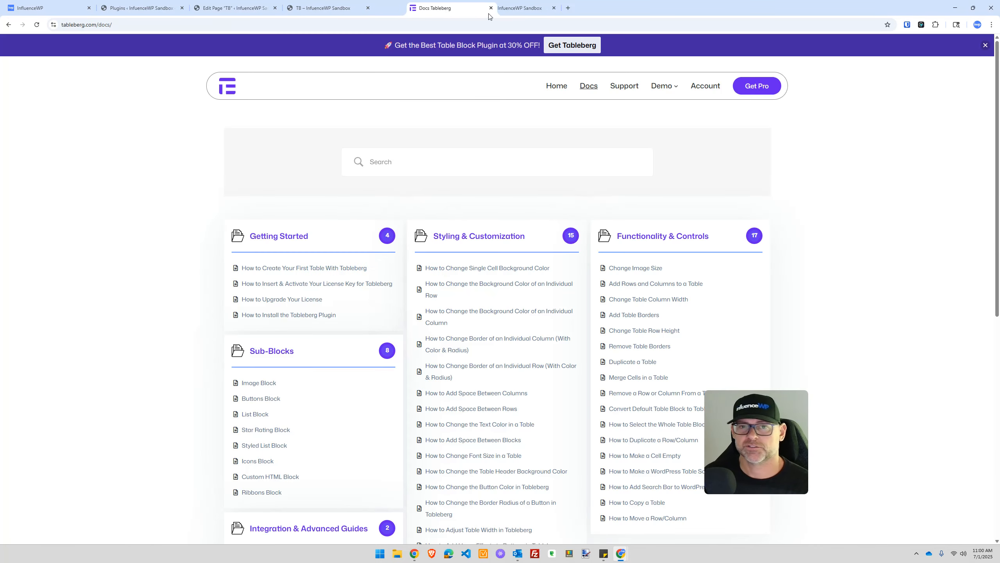
Step: Read through the Tableberg docs guide 'How to Add Search Bar to WordPress Table'
click(406, 160)
text(seja)
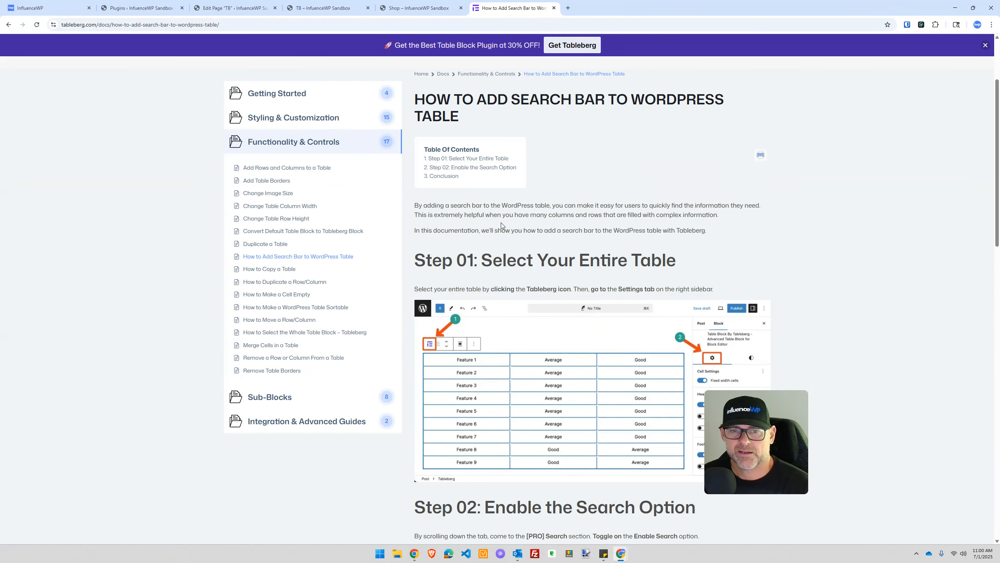
scroll(499, 203, down, 1)
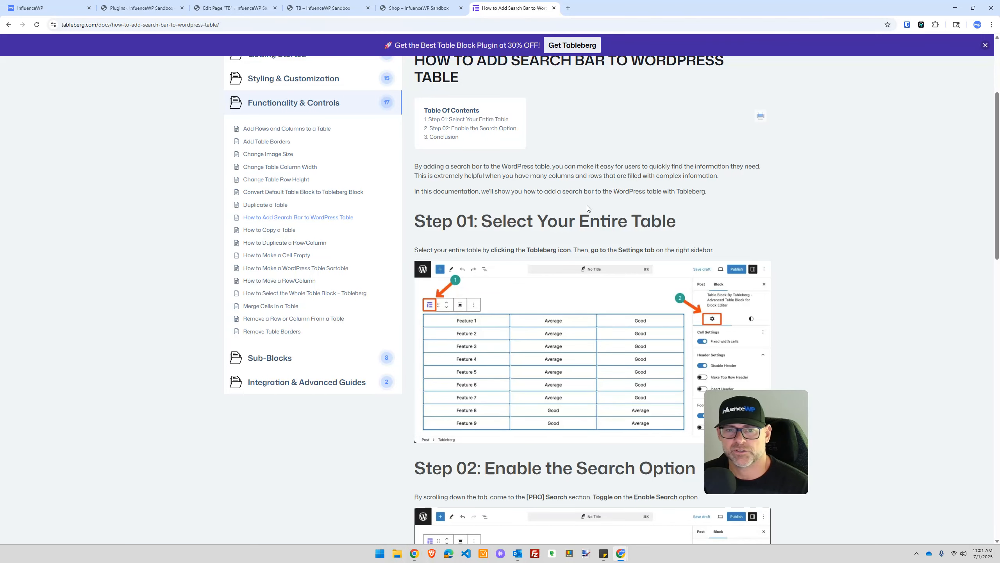
scroll(452, 167, down, 7)
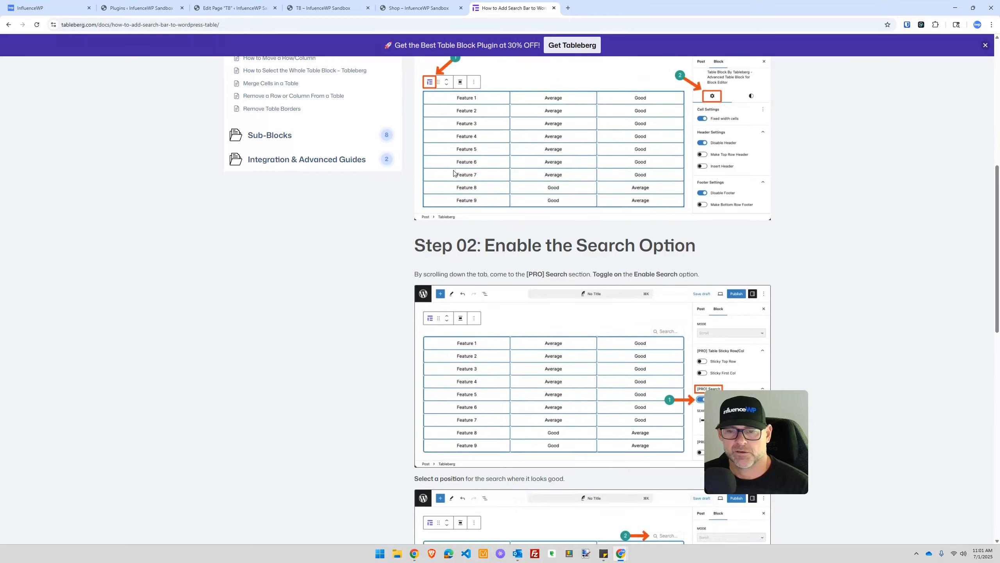
scroll(456, 178, down, 11)
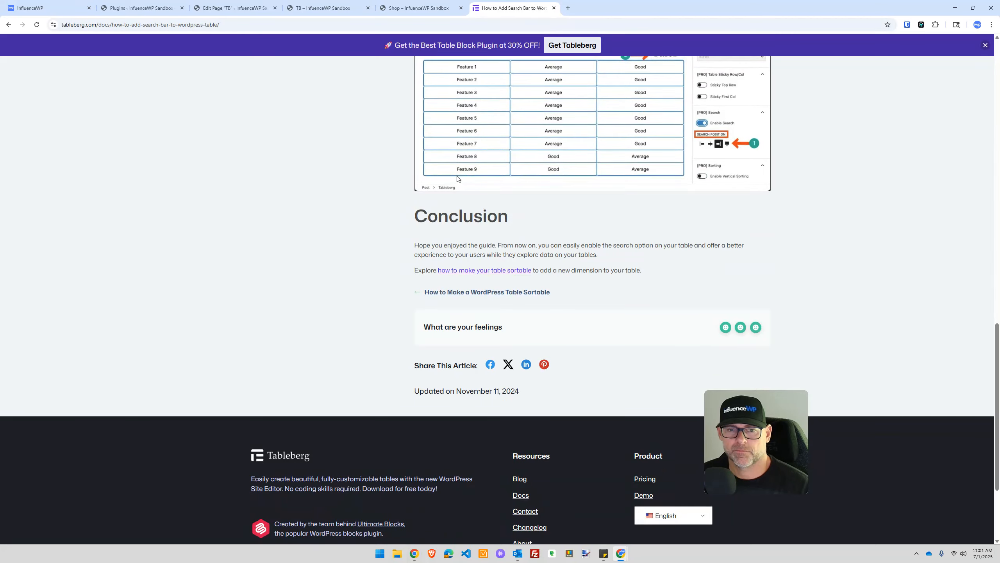
scroll(459, 179, up, 17)
click(432, 7)
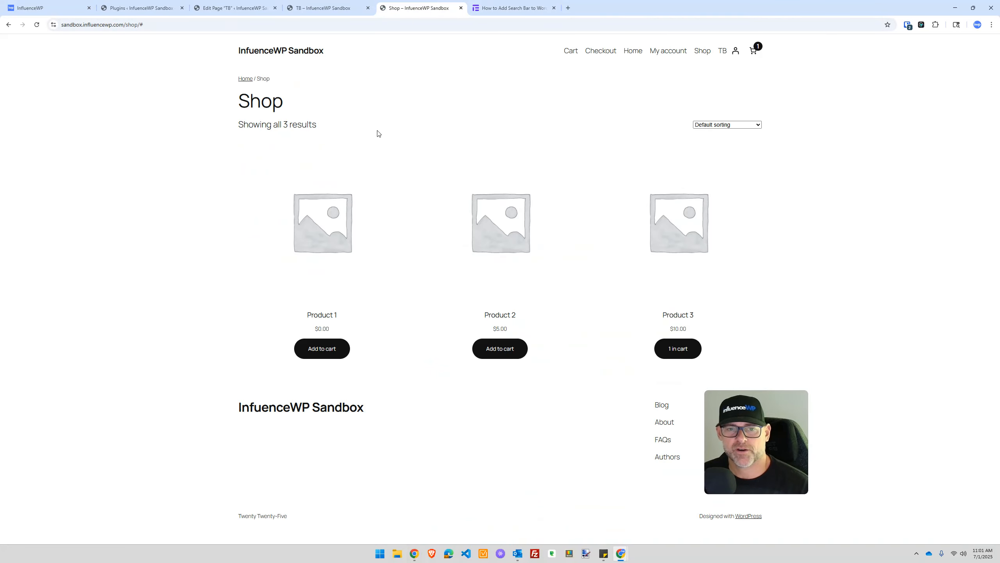
Step: Reload the live TB page, copy 'Analytics' from the table, and search the table for 'anal'
click(327, 8)
key(F5)
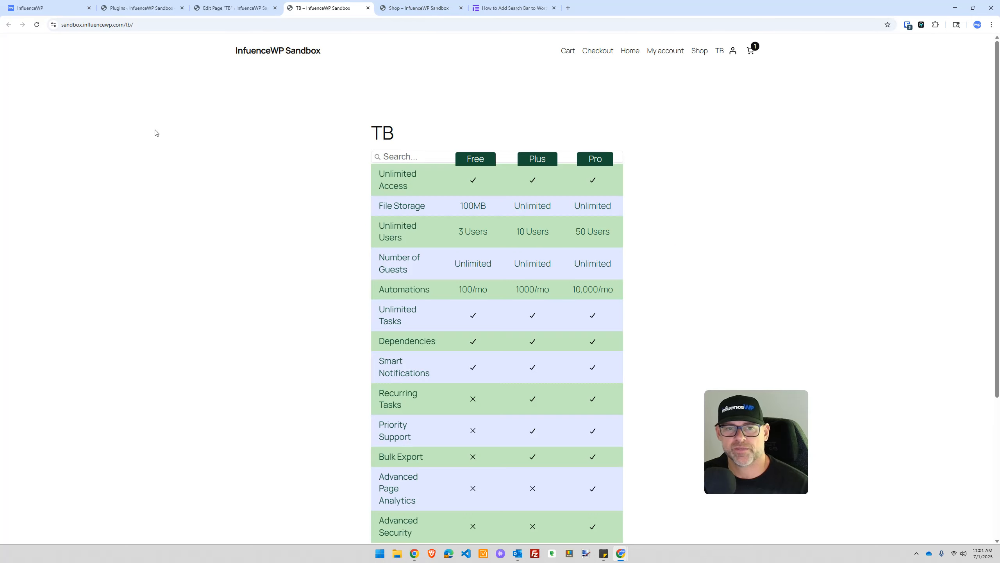
scroll(465, 315, down, 5)
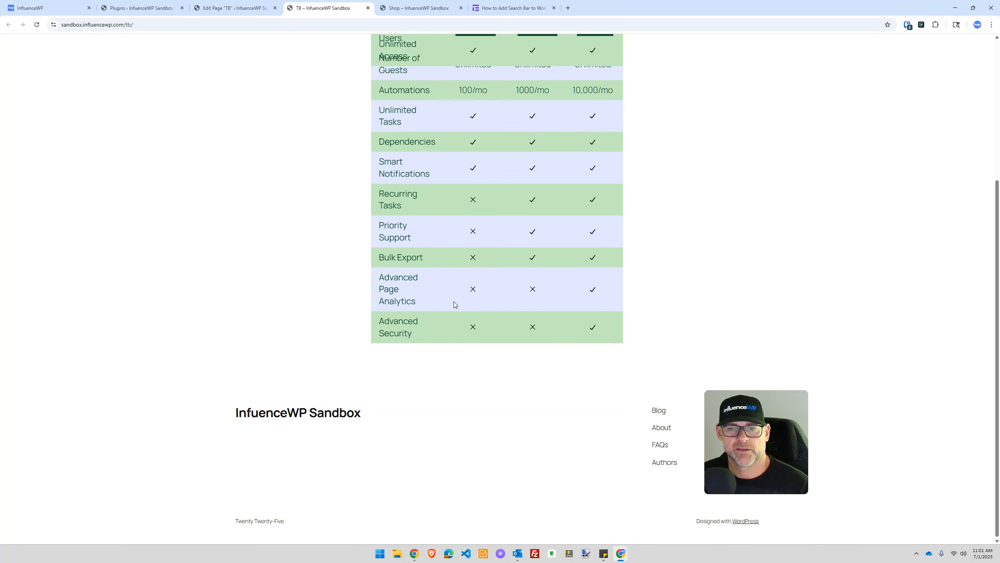
scroll(453, 302, up, 5)
scroll(434, 346, down, 4)
right_click(389, 348)
click(411, 351)
scroll(412, 351, up, 4)
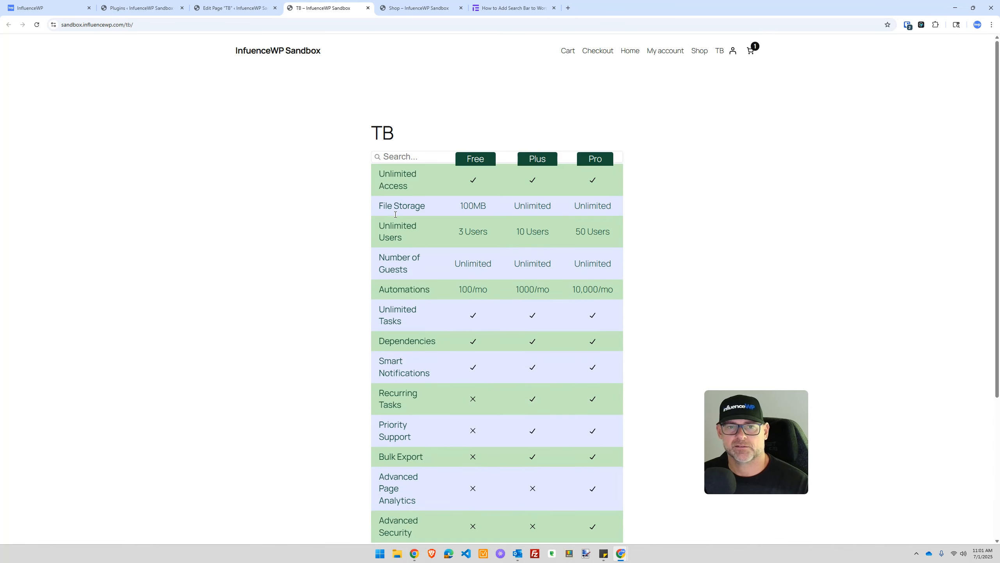
click(398, 156)
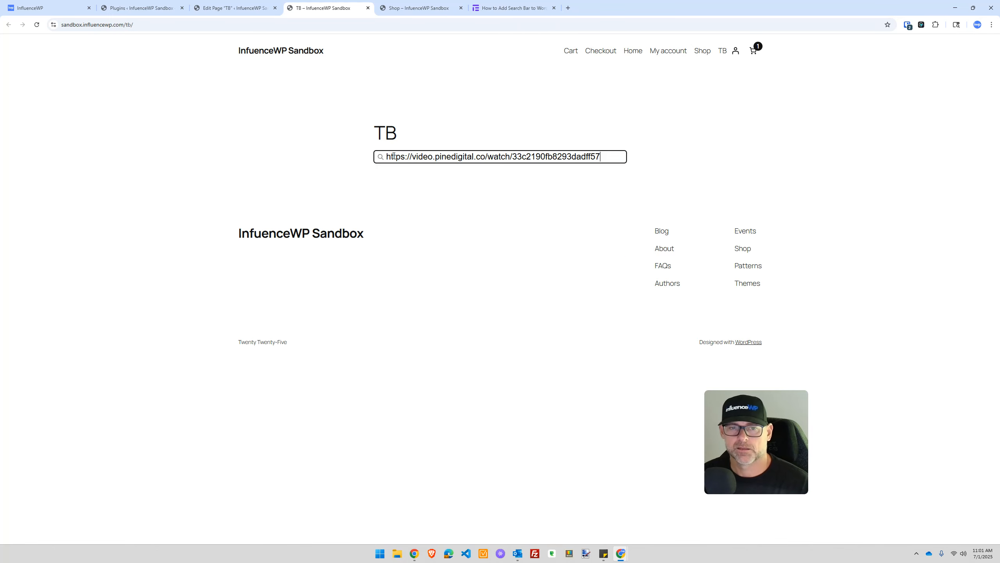
key(ctrl+a)
text(anal)
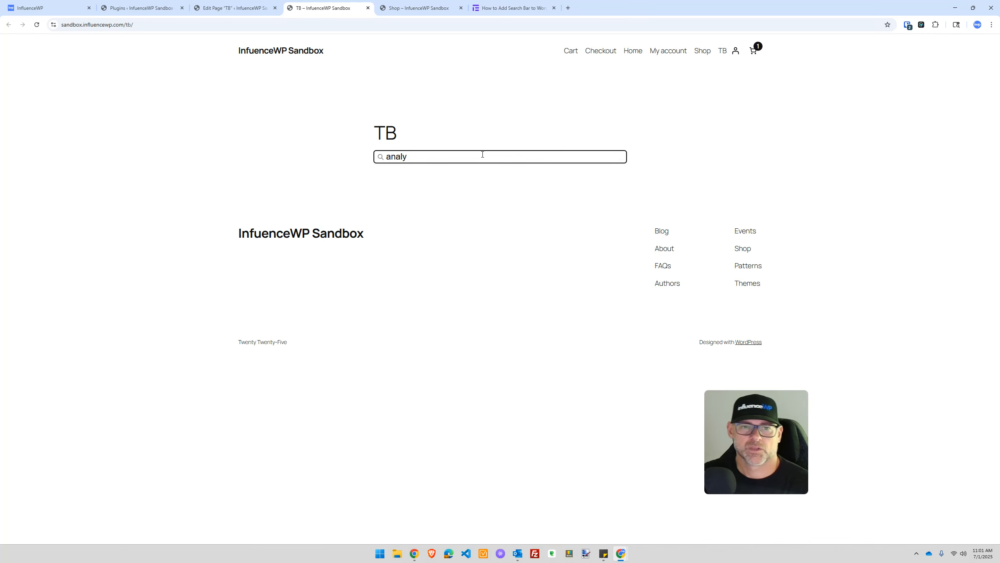
Step: Close the search-bar guide tab and return to the live TB page
click(514, 8)
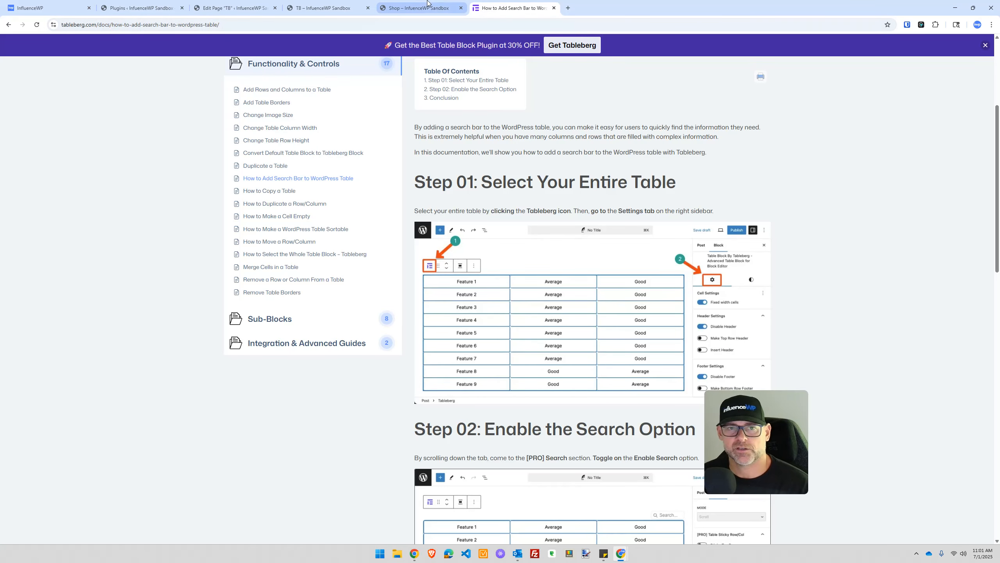
click(554, 8)
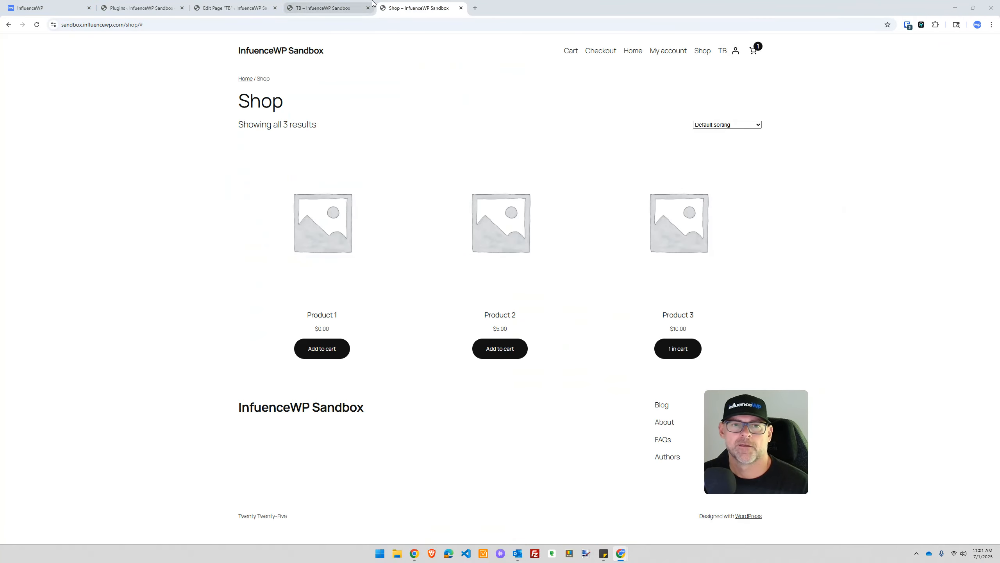
click(372, 3)
Step: In the table's Styles settings, make the header background black
click(262, 5)
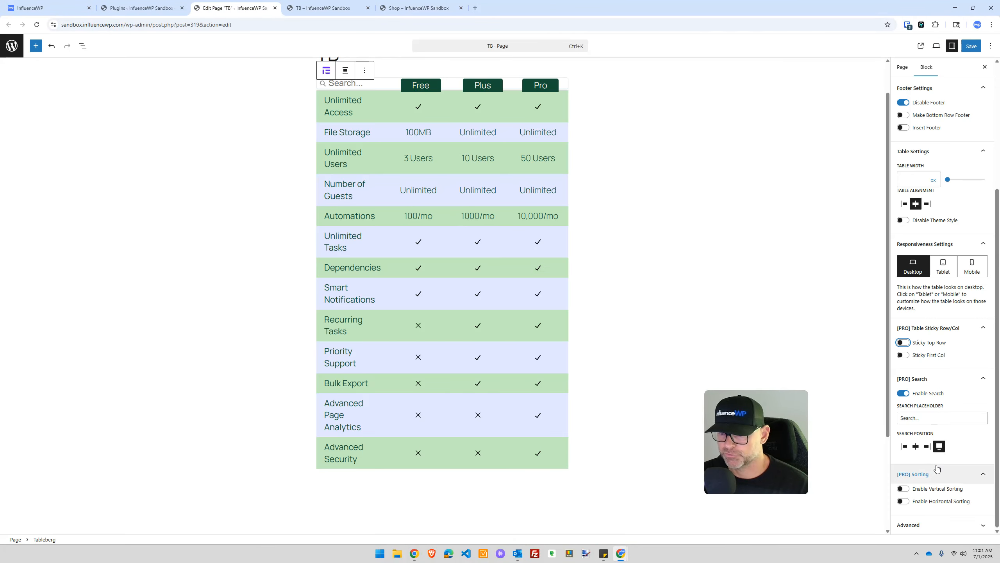
scroll(941, 394, up, 4)
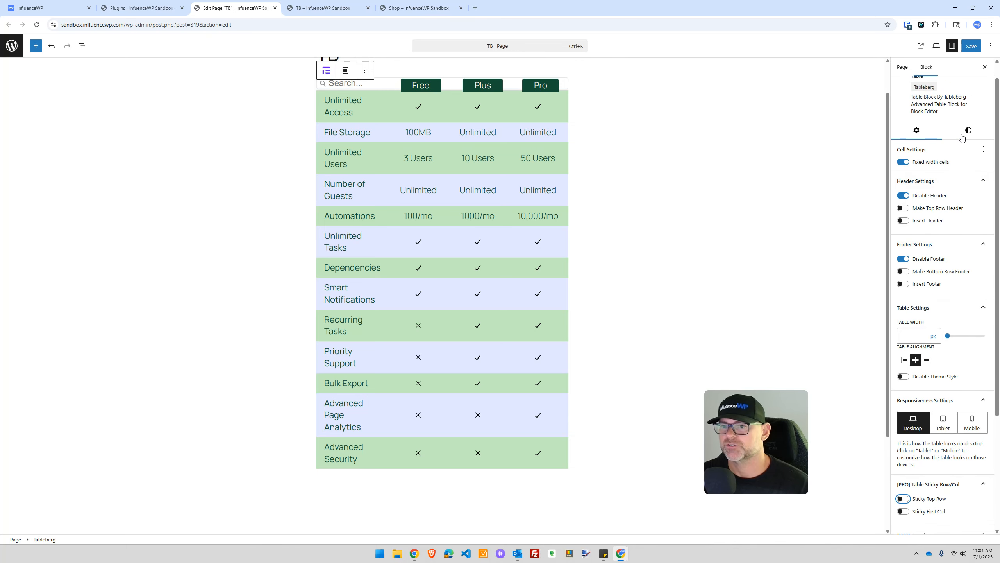
click(962, 136)
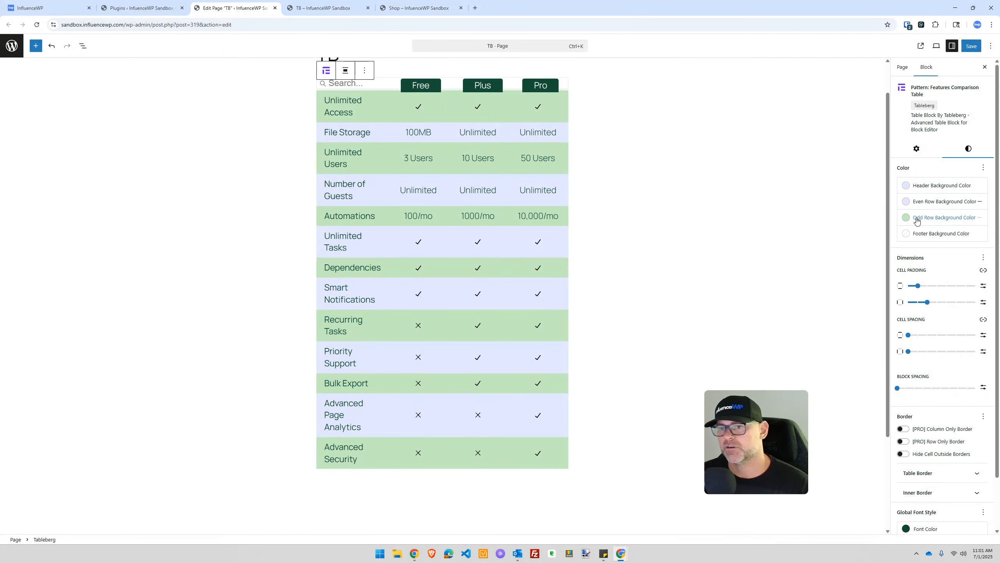
click(907, 187)
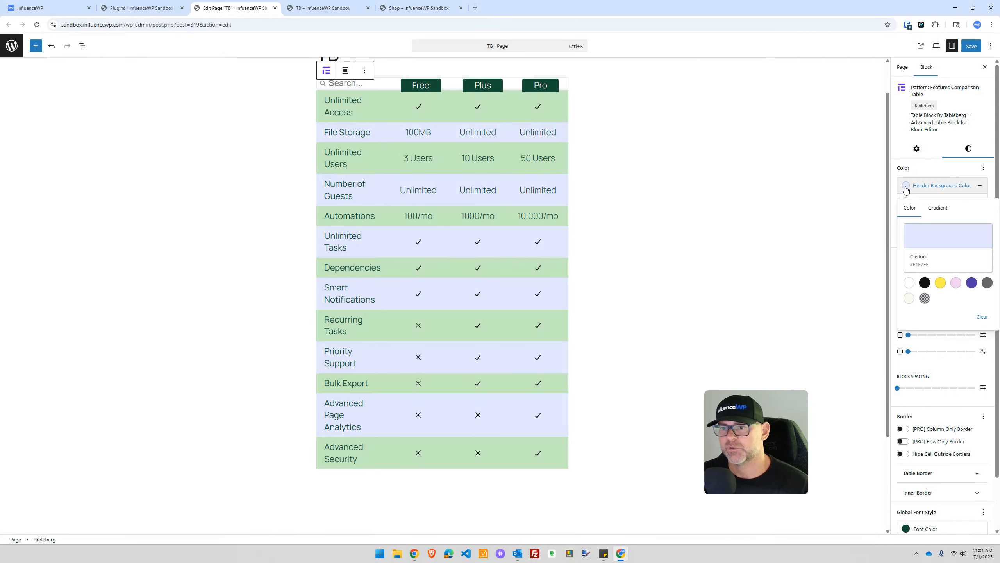
click(924, 283)
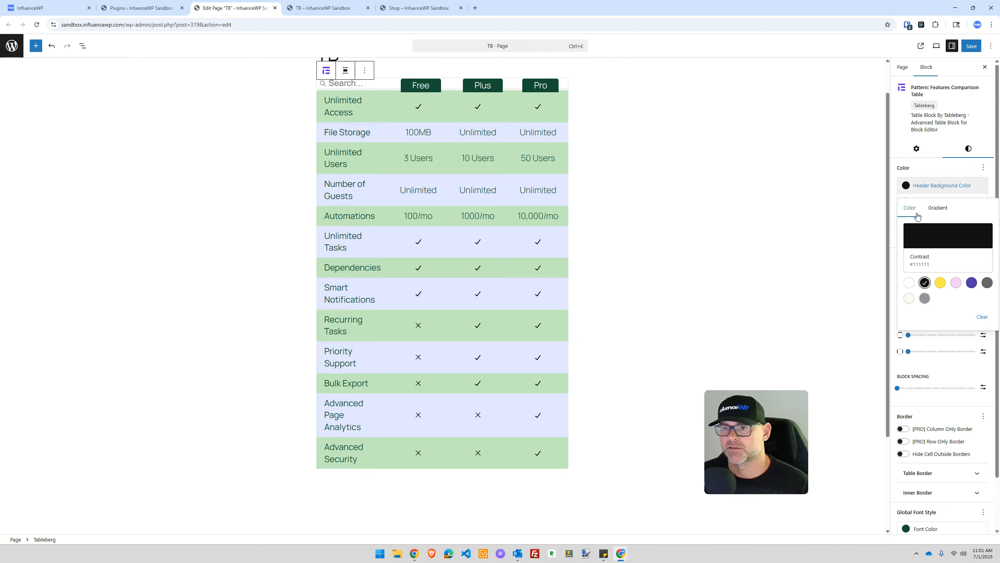
click(961, 366)
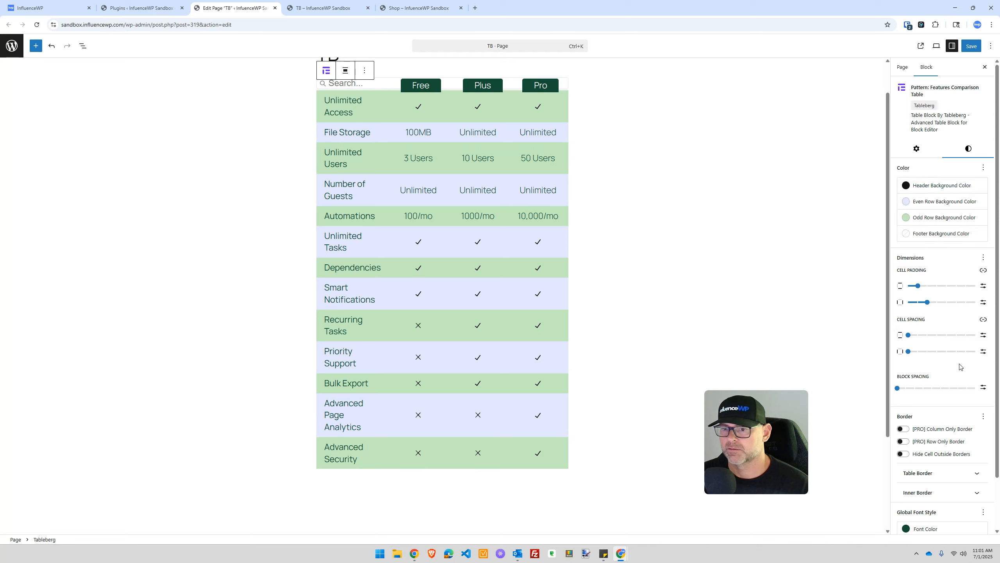
Step: Make the even rows black and the odd rows yellow (Accent 1 #FFE558)
click(905, 204)
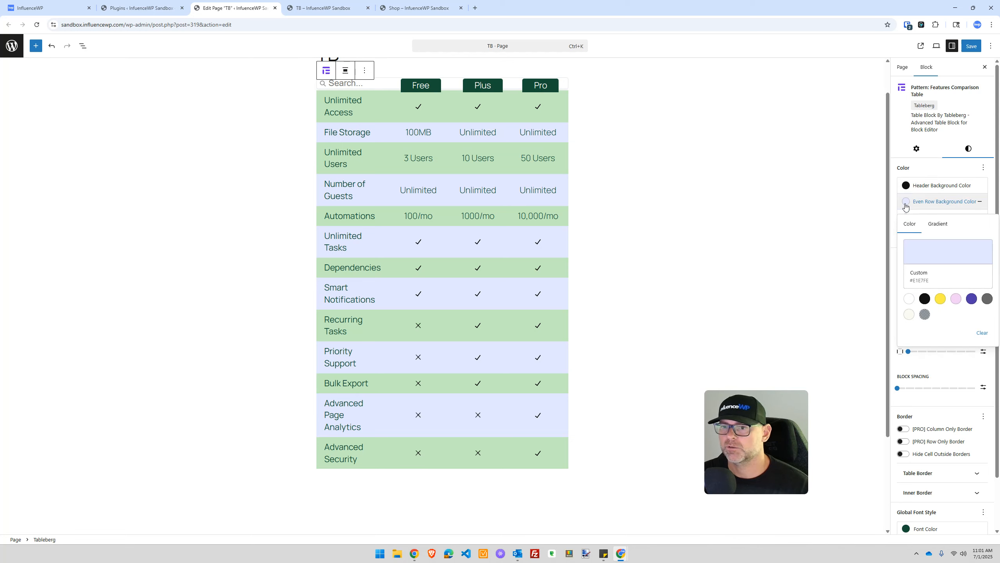
click(925, 298)
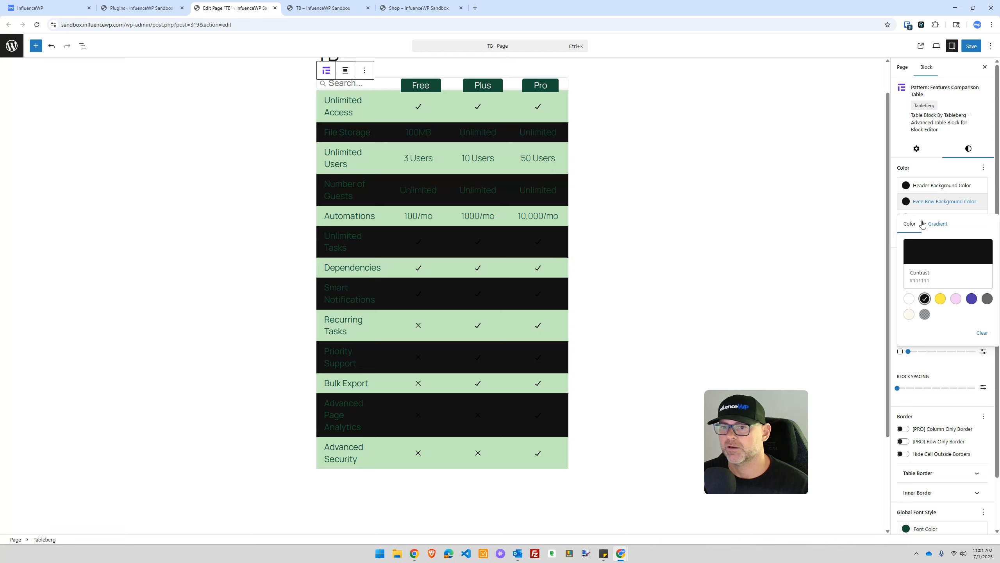
click(950, 366)
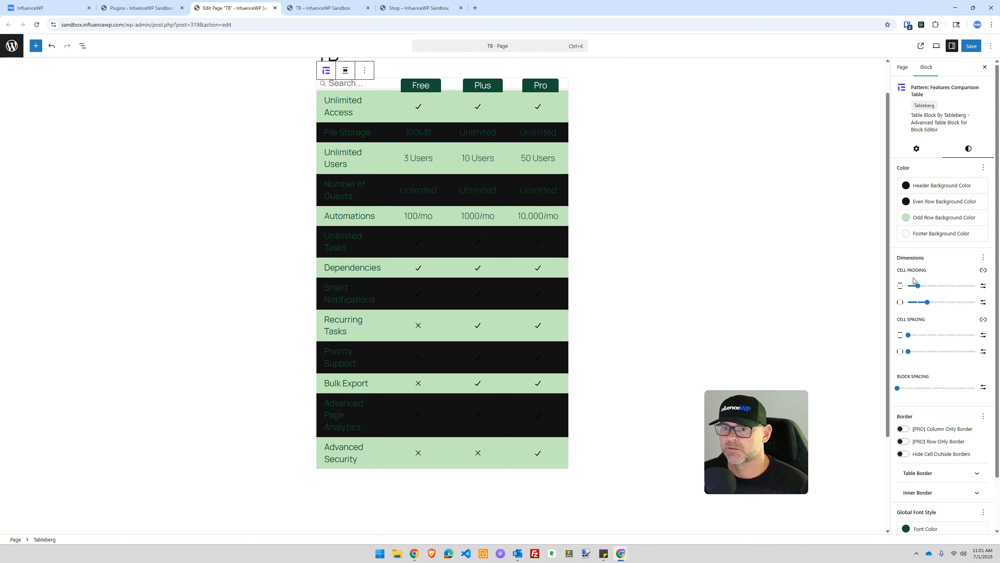
click(905, 219)
click(939, 317)
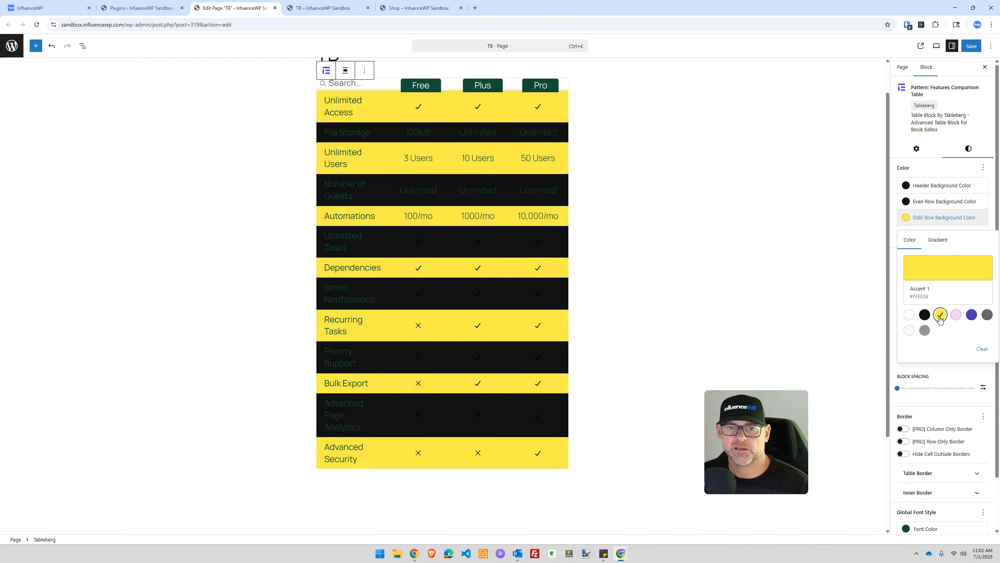
click(946, 372)
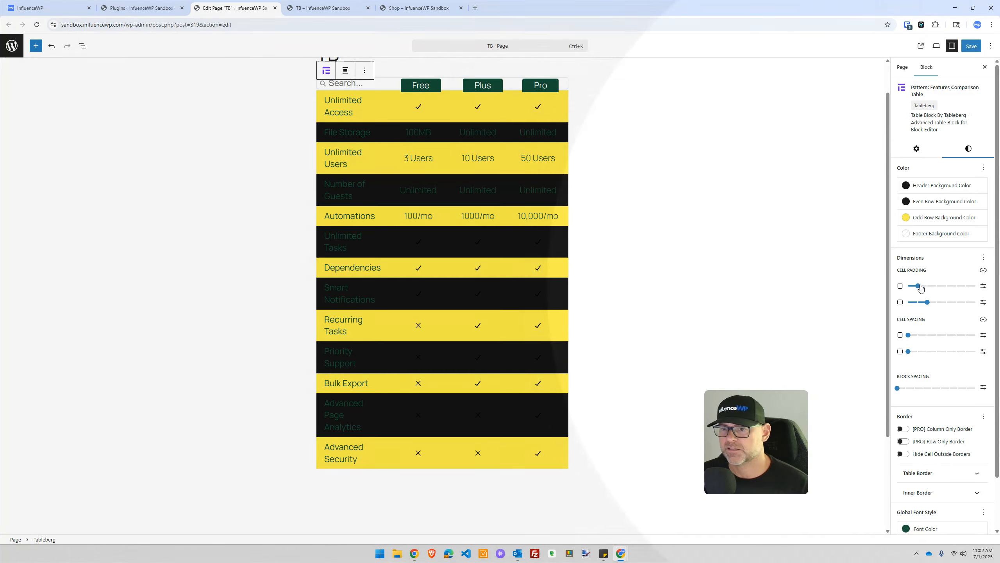
Step: Set cell padding to X-Small and Large, and cell spacing to Small
mouse_move(918, 288)
mouse_down()
mouse_move(946, 287)
mouse_move(920, 288)
mouse_up()
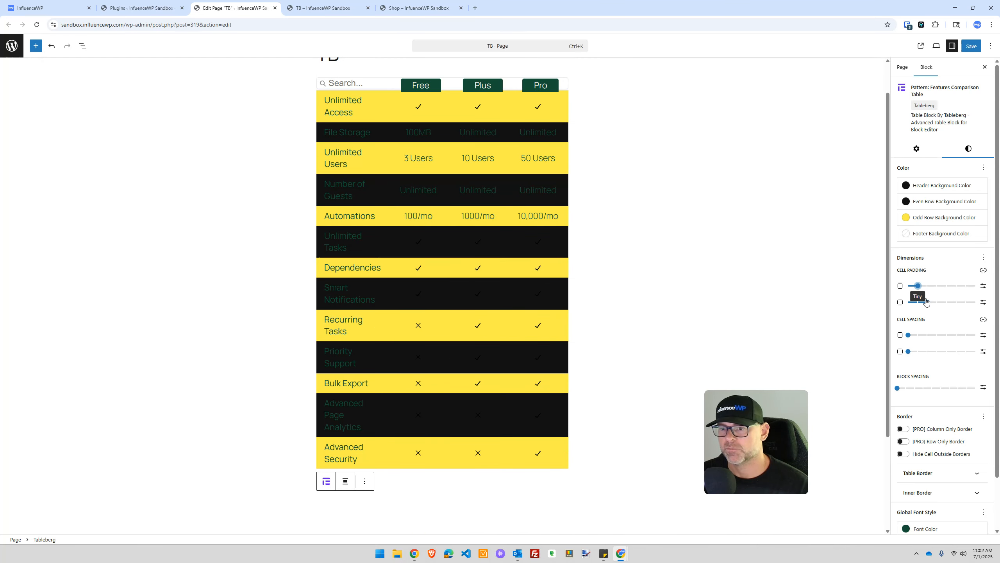
mouse_move(927, 302)
mouse_down()
mouse_move(966, 301)
mouse_move(937, 302)
mouse_up()
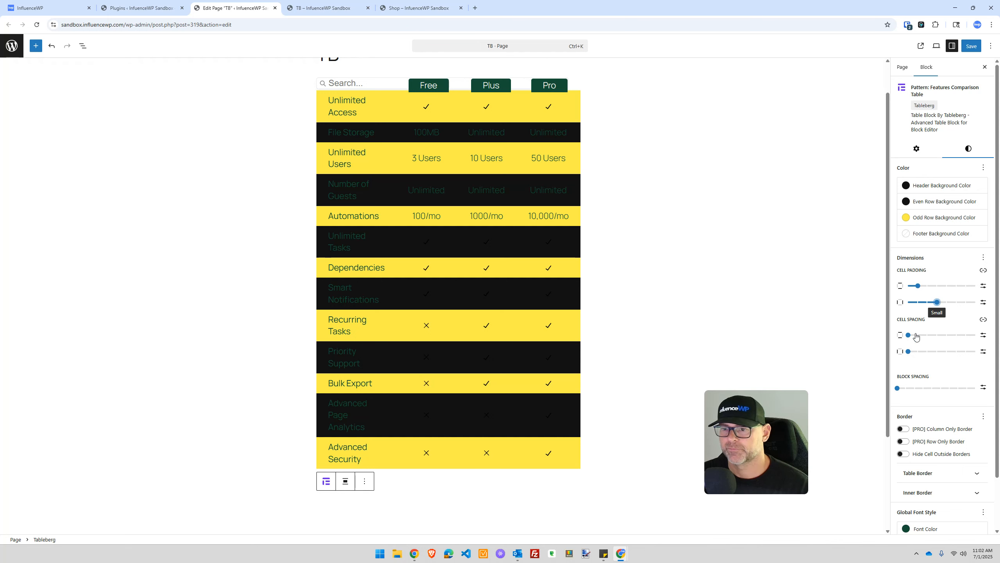
drag(911, 337, 938, 353)
Step: Switch the table to row-only borders and reload the editor page
scroll(939, 351, down, 1)
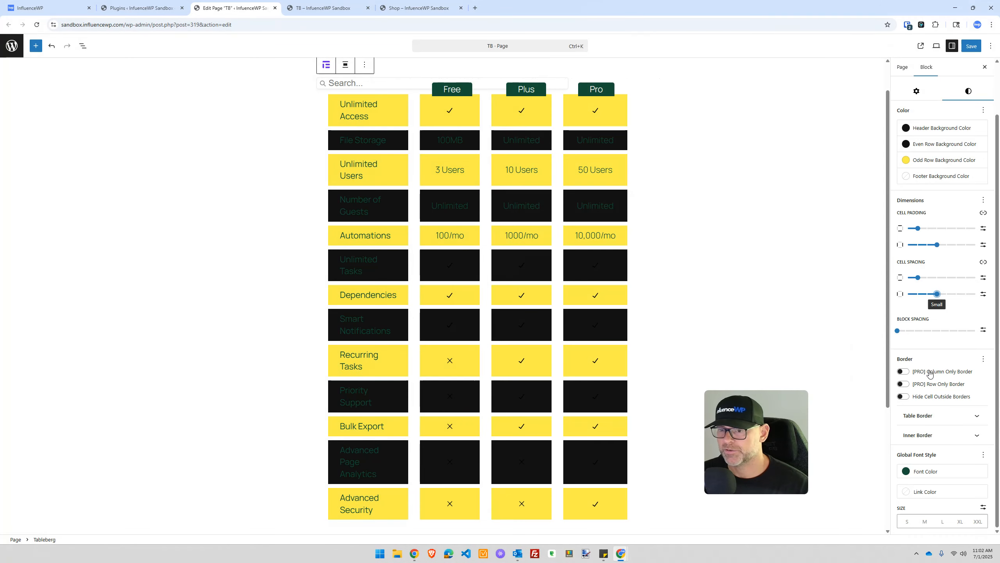
click(903, 372)
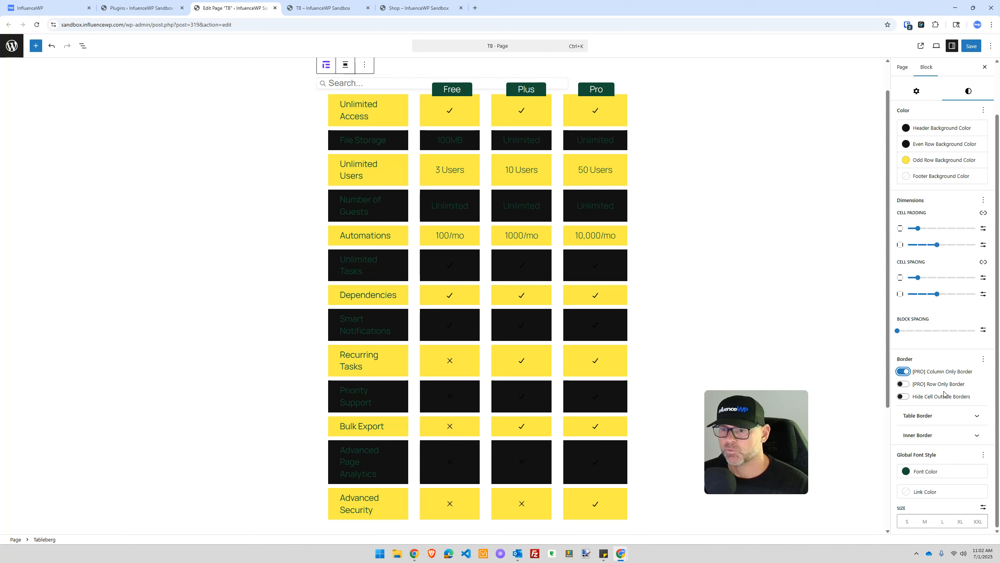
click(903, 384)
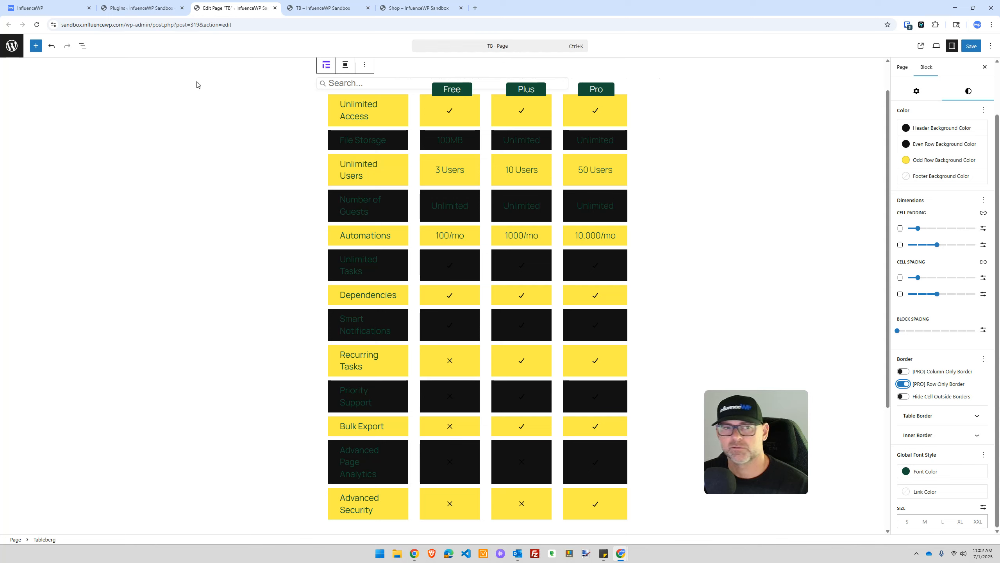
click(37, 25)
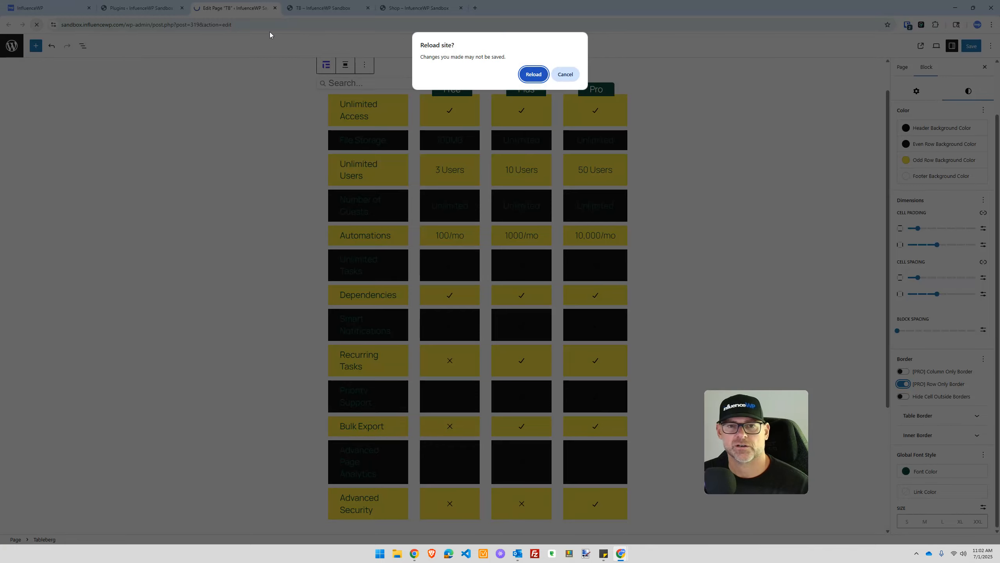
Step: Reload without saving, select the table and turn on column-only borders in Styles
click(532, 74)
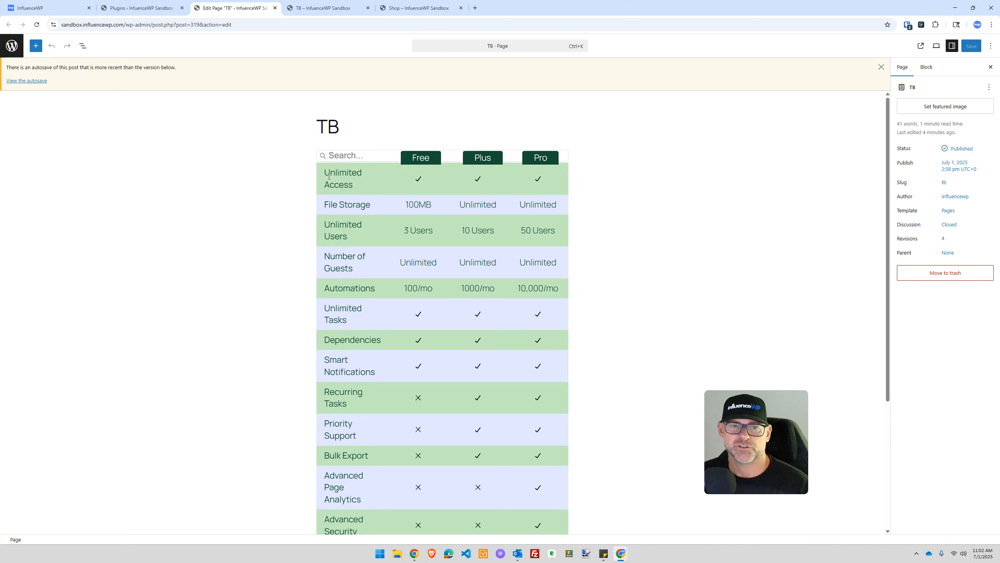
click(323, 171)
click(965, 124)
scroll(947, 299, down, 5)
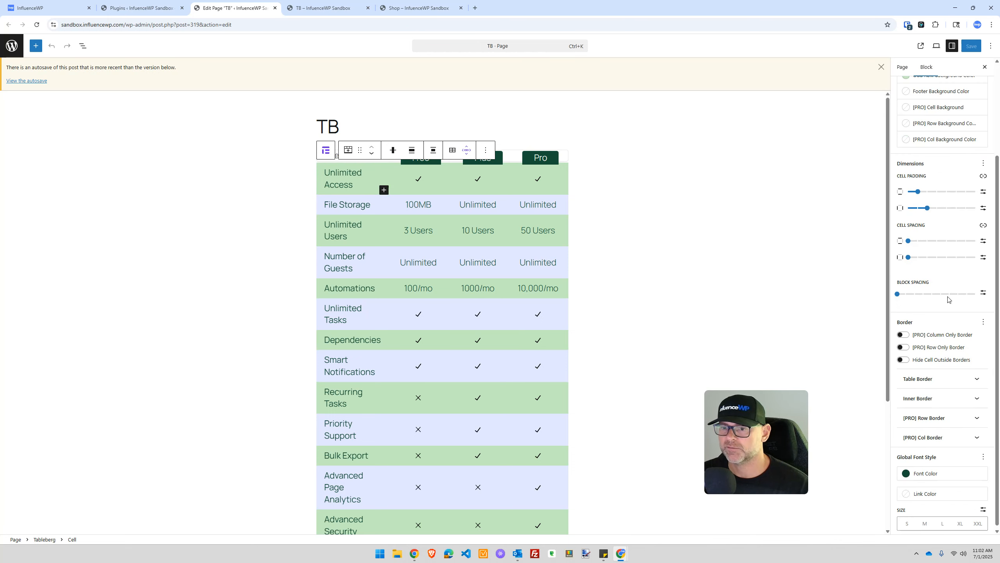
click(903, 334)
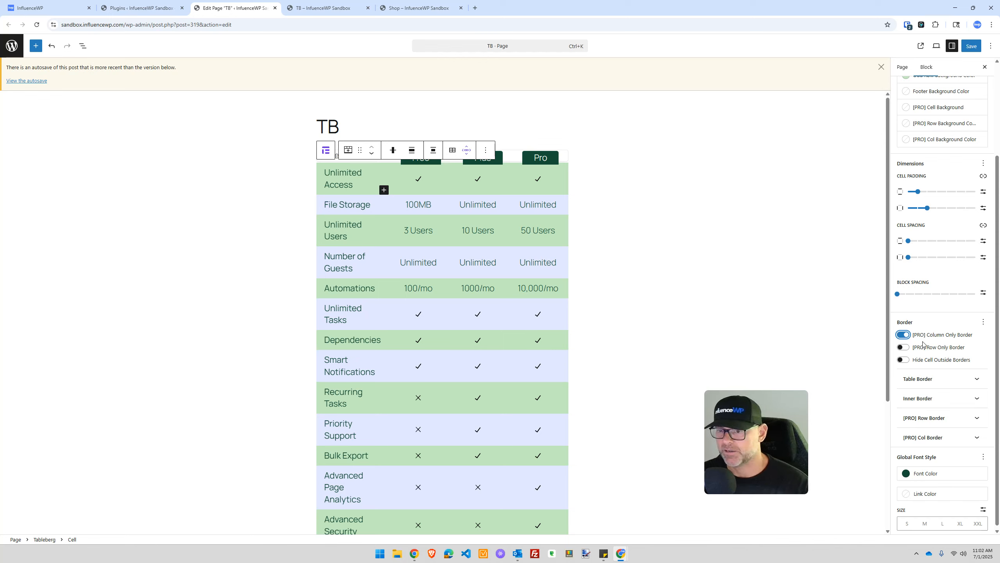
Step: Make the column border 4 px vivid red, then switch back to row-only borders
scroll(928, 343, down, 1)
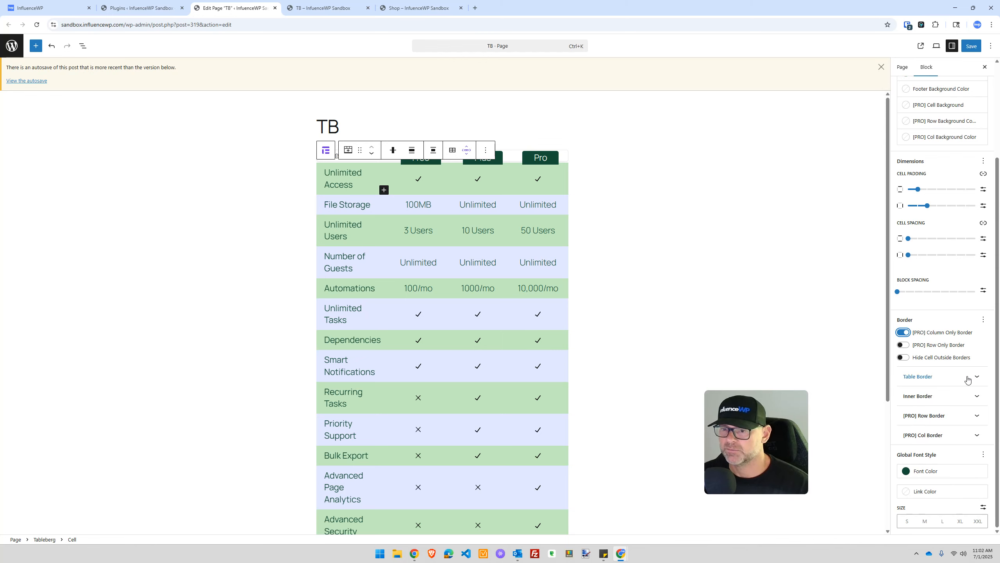
click(936, 434)
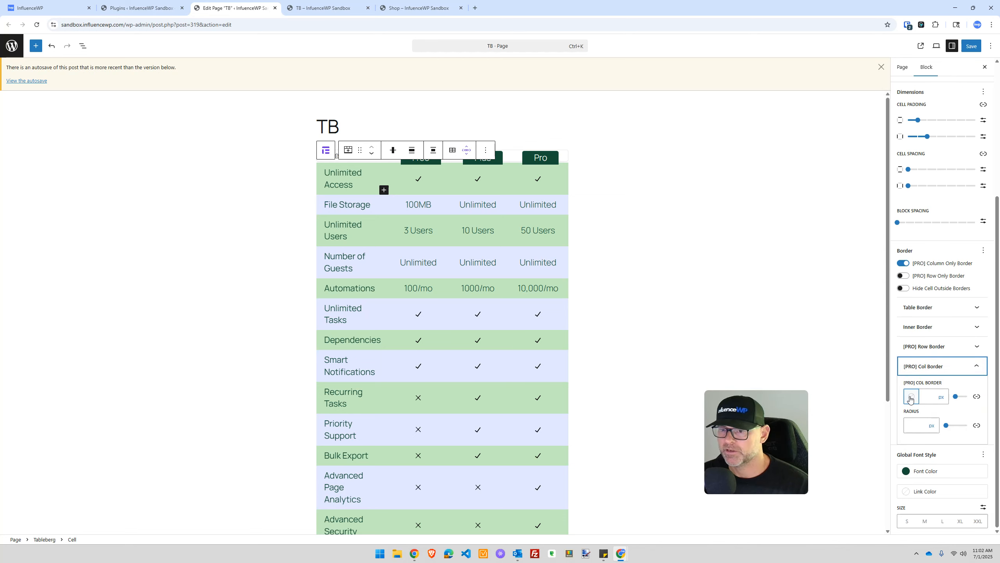
click(933, 396)
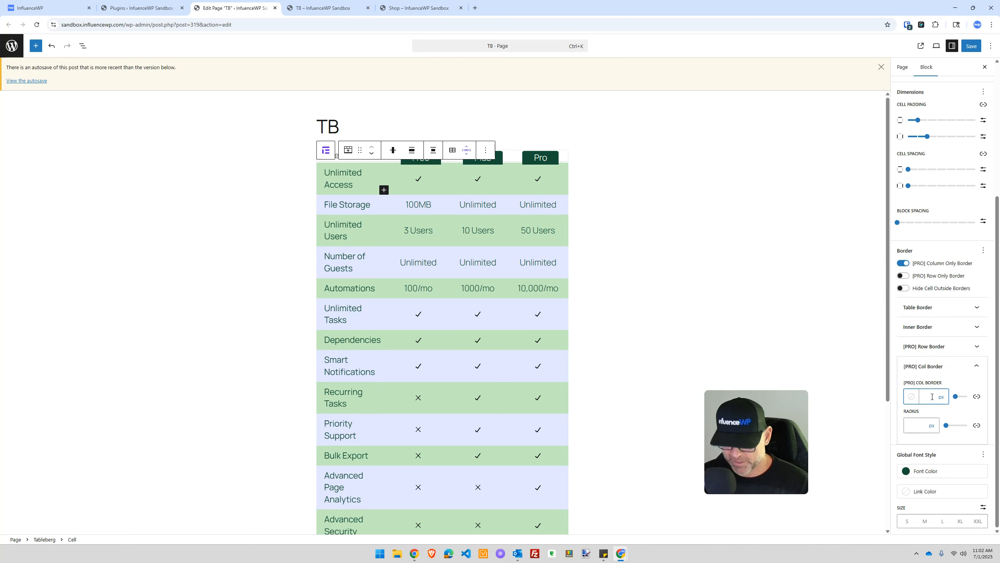
text(4)
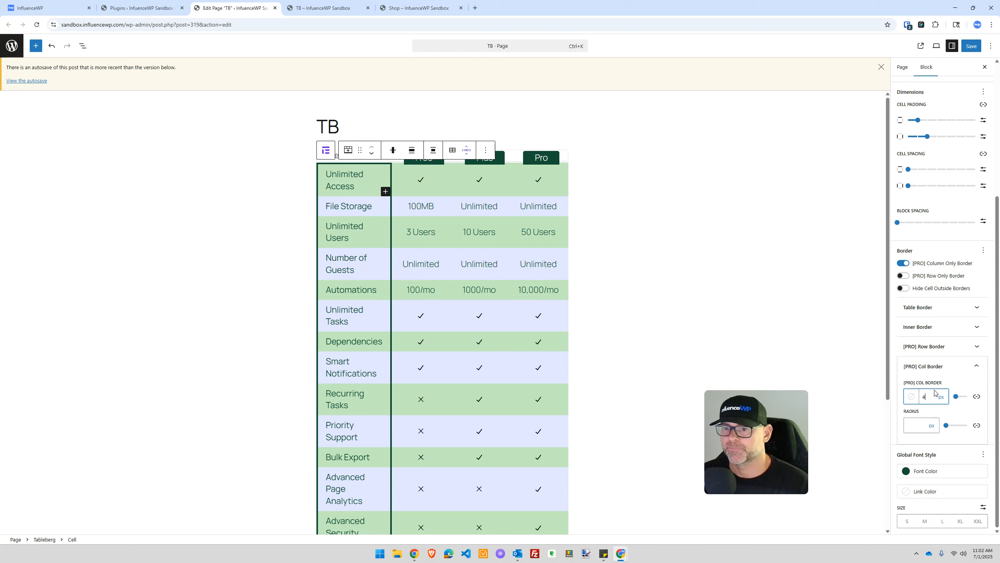
click(912, 397)
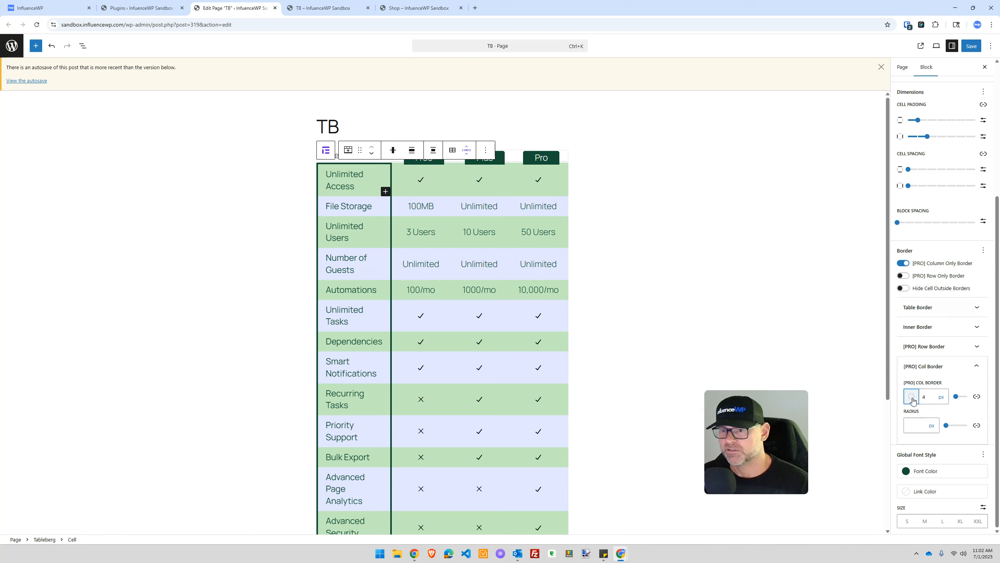
click(892, 302)
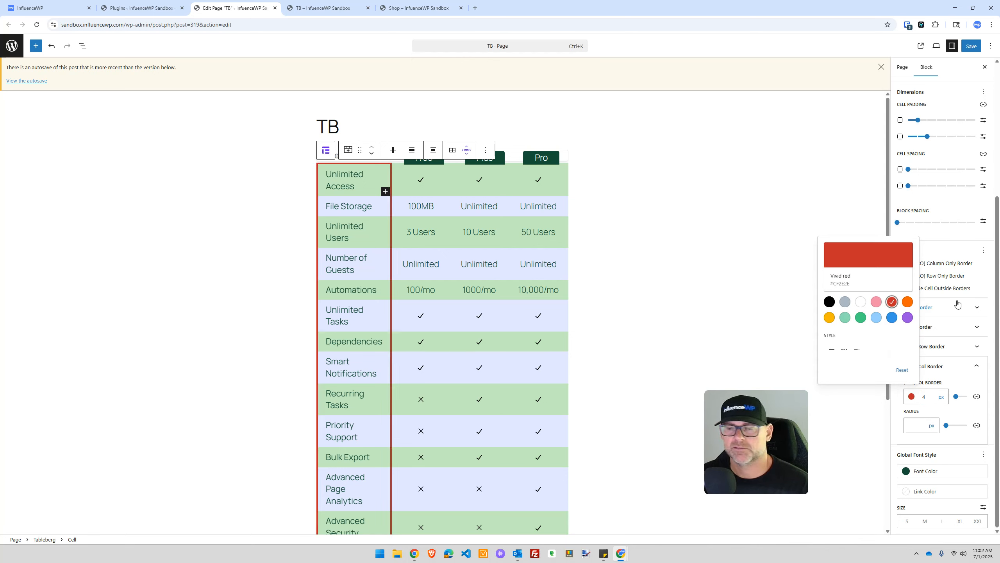
click(962, 244)
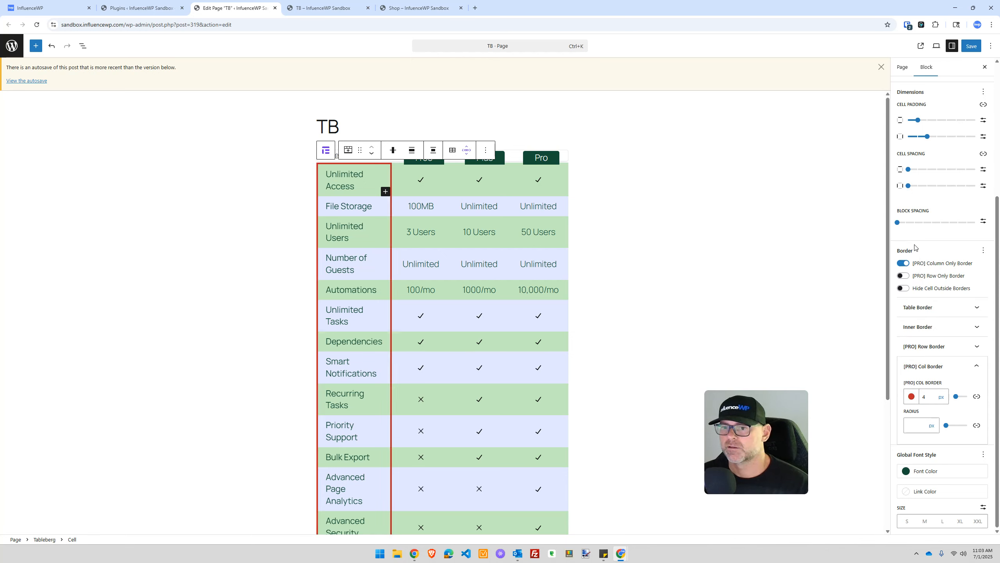
click(907, 277)
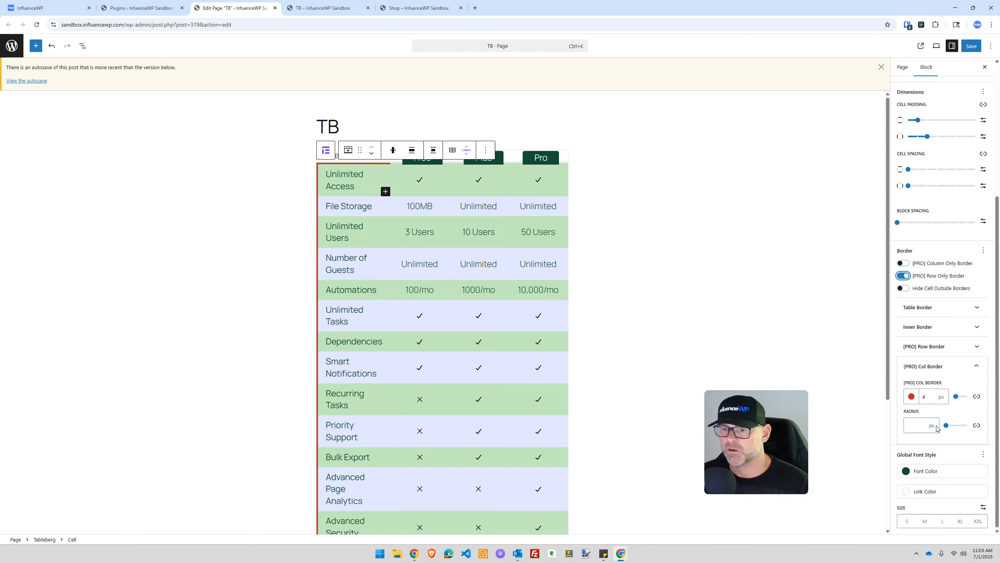
Step: Give the row border a 10 px width, vivid orange colour and 100 px radius
click(957, 367)
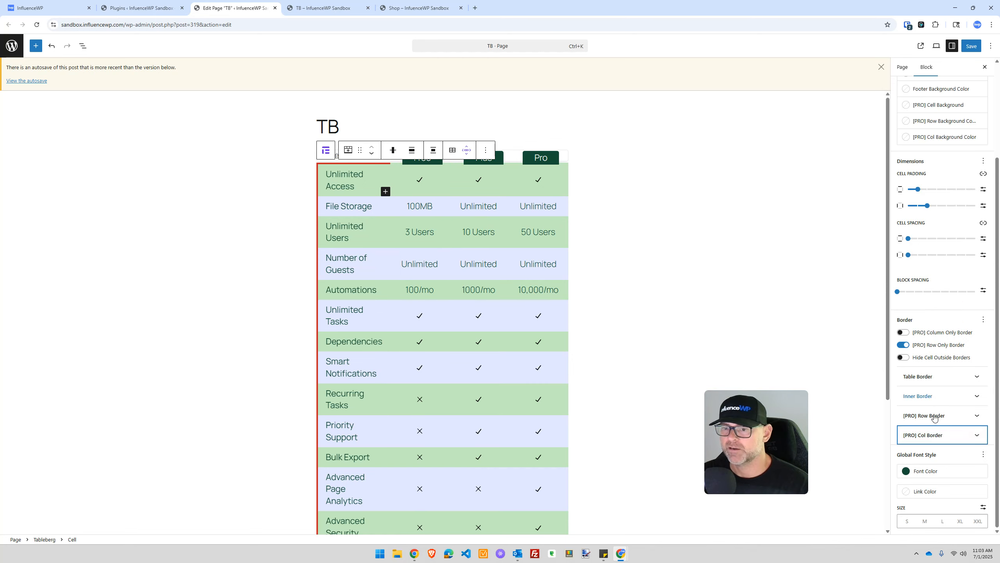
click(929, 435)
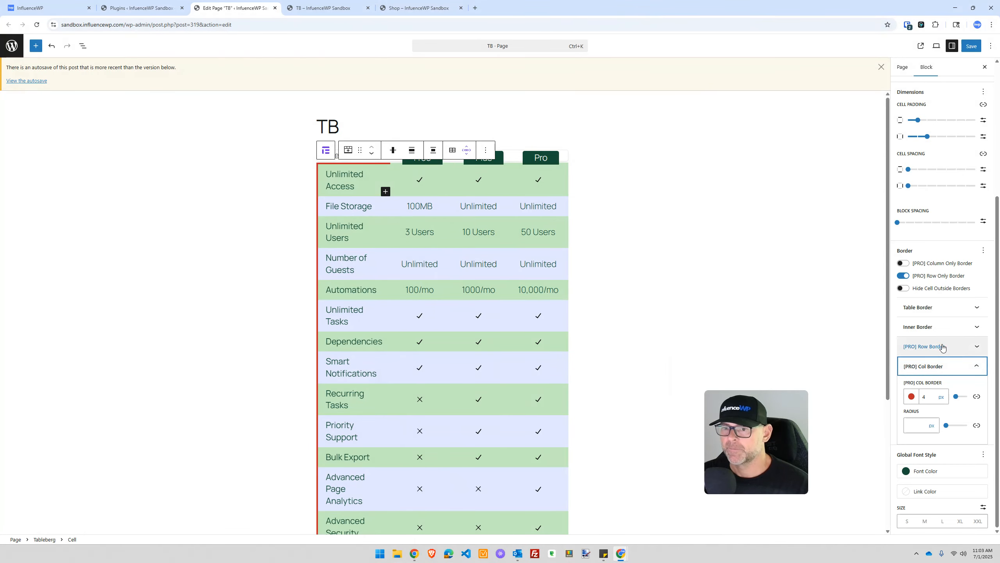
click(944, 347)
click(924, 376)
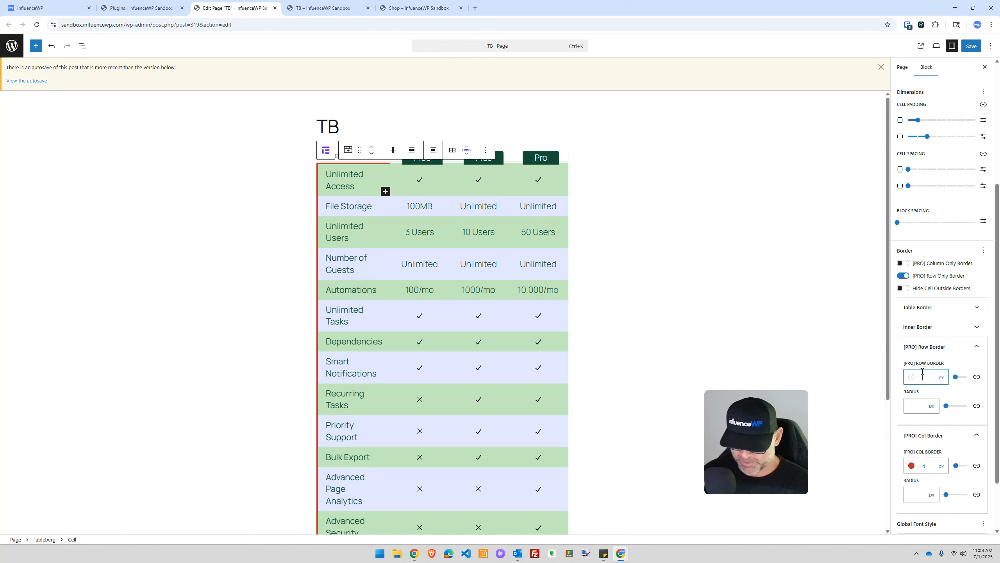
text(10)
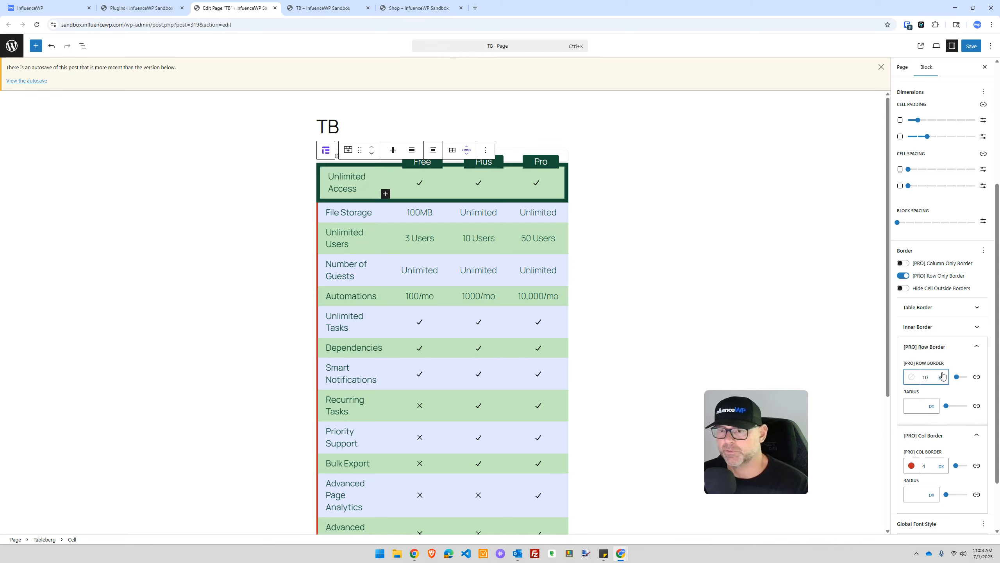
click(912, 378)
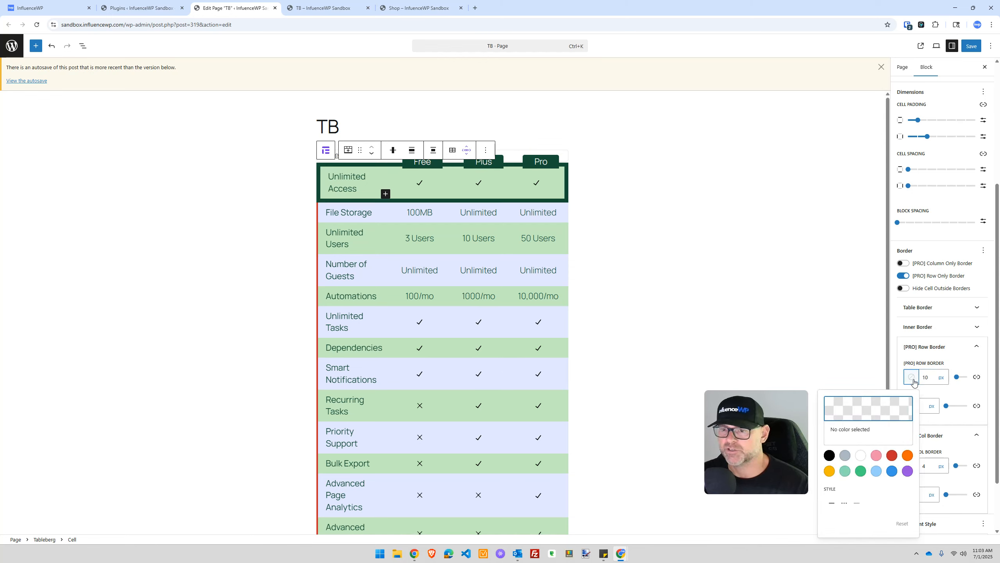
click(907, 456)
click(952, 418)
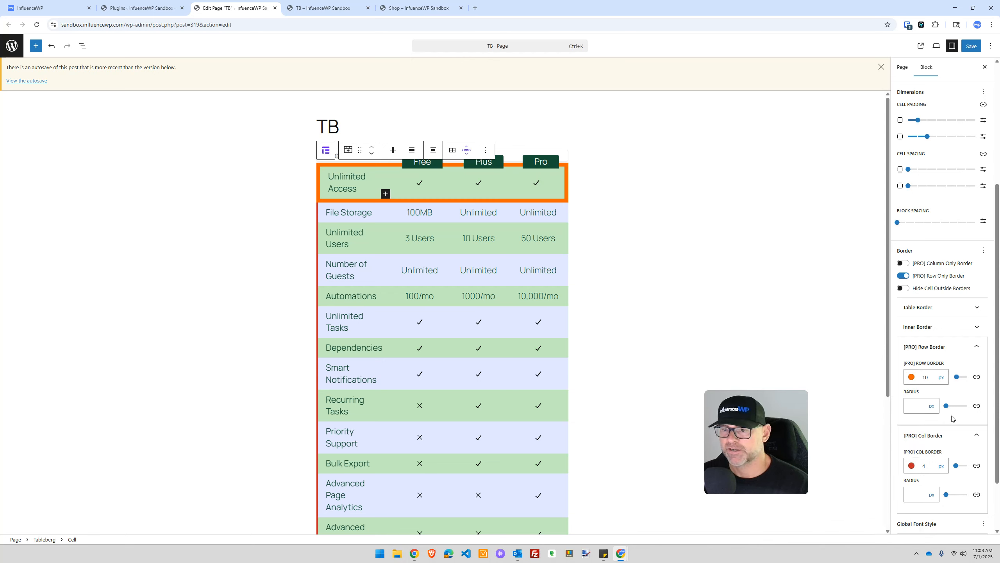
drag(946, 406, 969, 406)
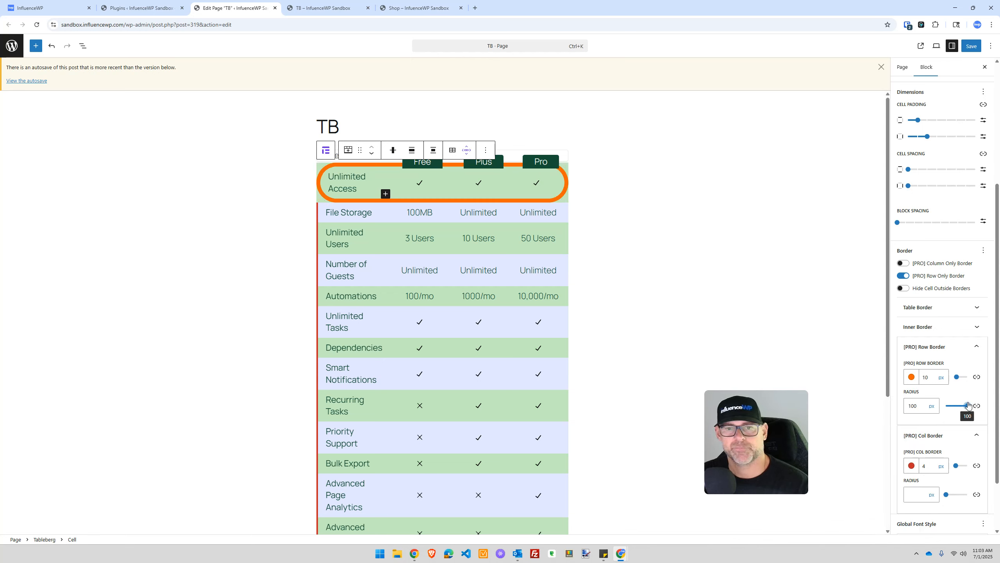
scroll(933, 316, down, 1)
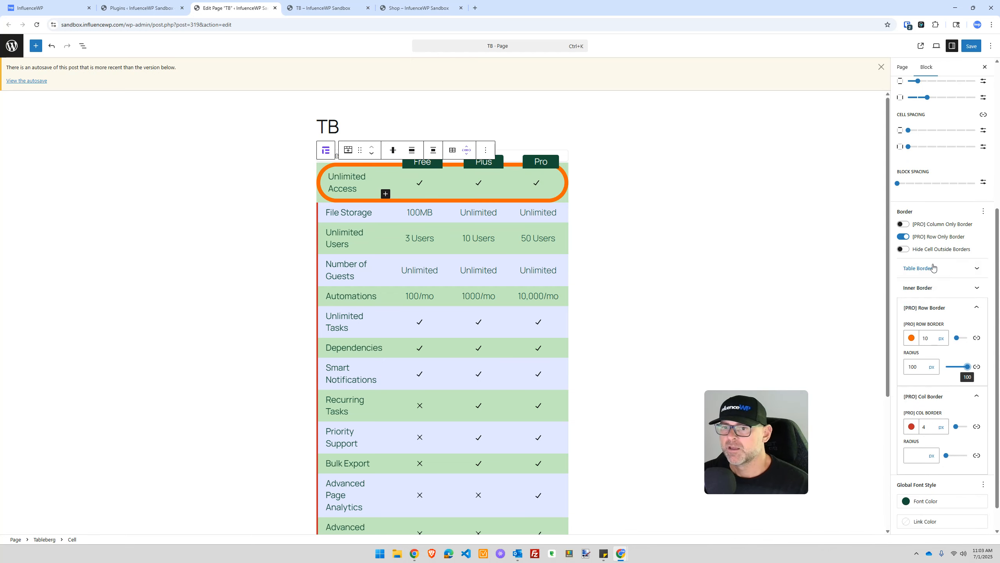
click(932, 288)
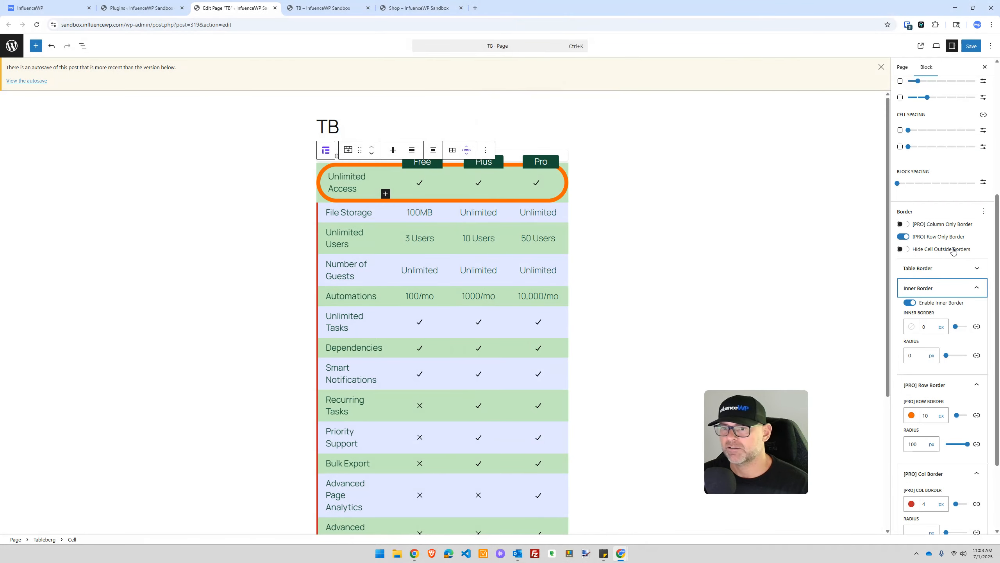
Step: Hide the cells' outside borders and make the table border 20 px purple
click(904, 249)
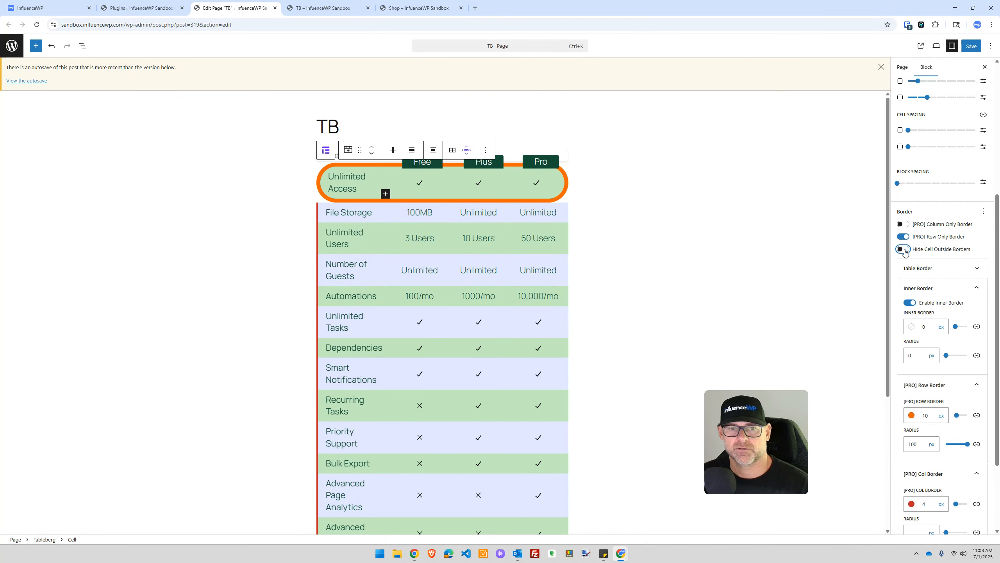
click(923, 270)
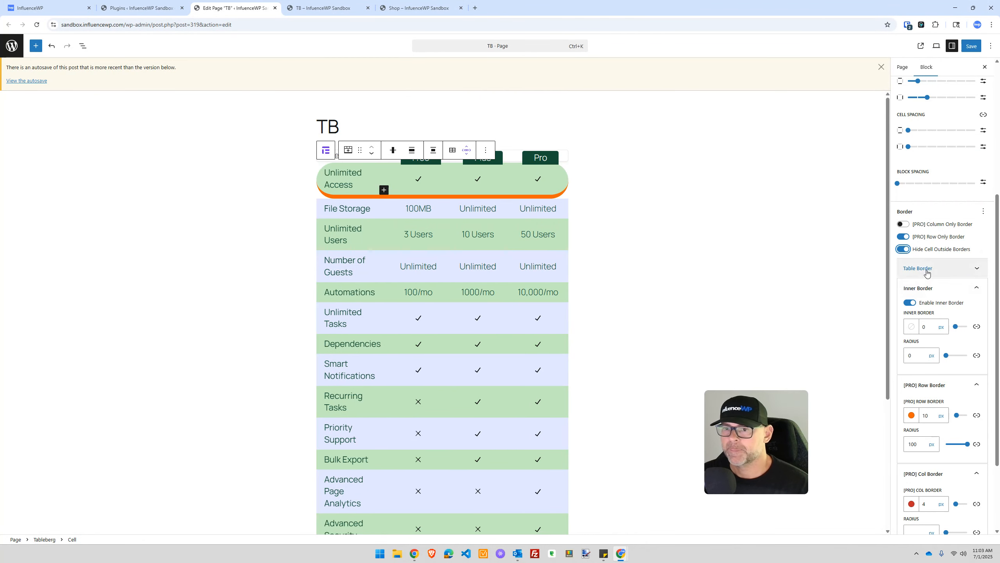
double_click(924, 298)
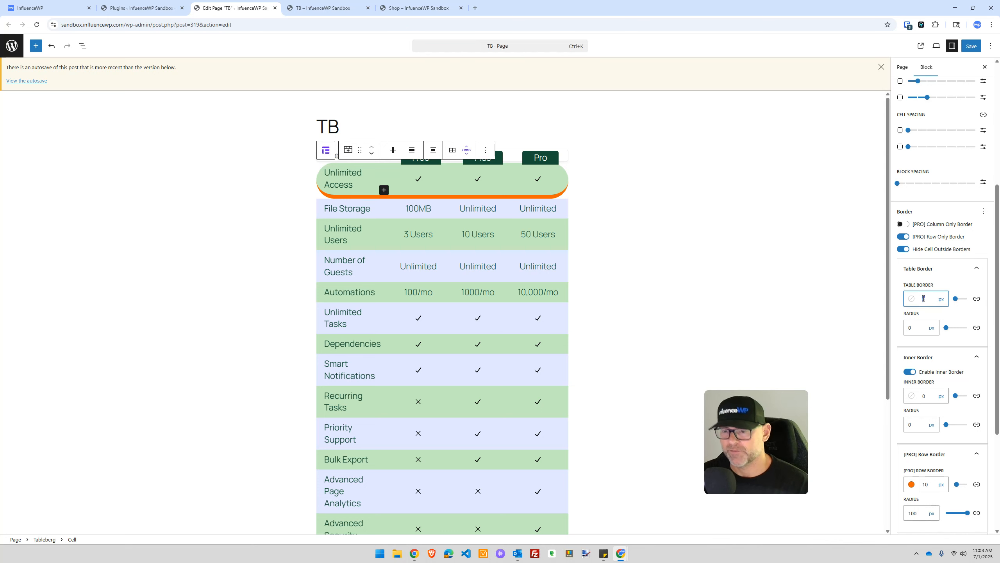
text(20)
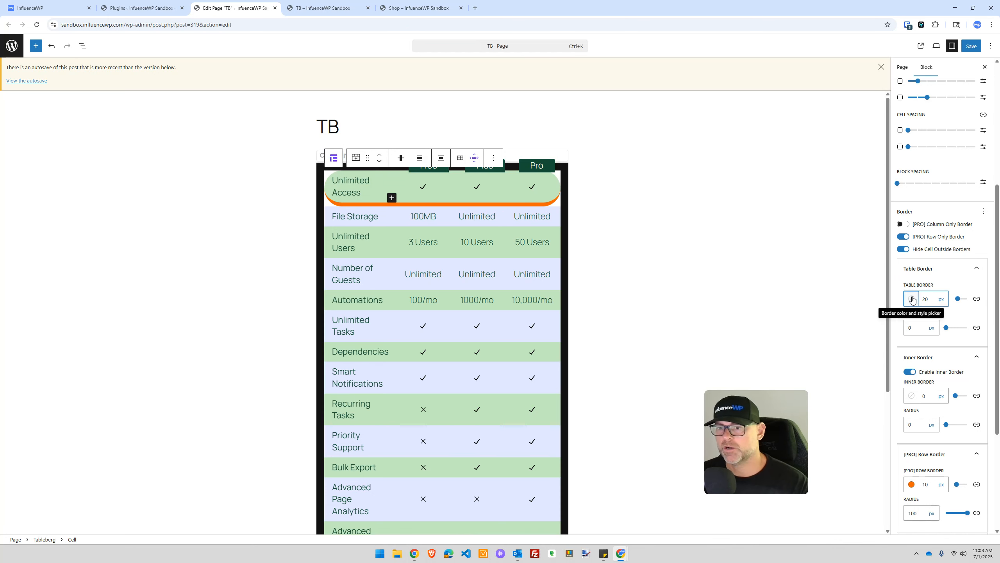
click(912, 299)
click(908, 393)
Step: Round the table border corners to radius 69 and collapse the Inner and Row Border panels
scroll(955, 280, down, 2)
drag(946, 250, 956, 250)
scroll(944, 267, down, 3)
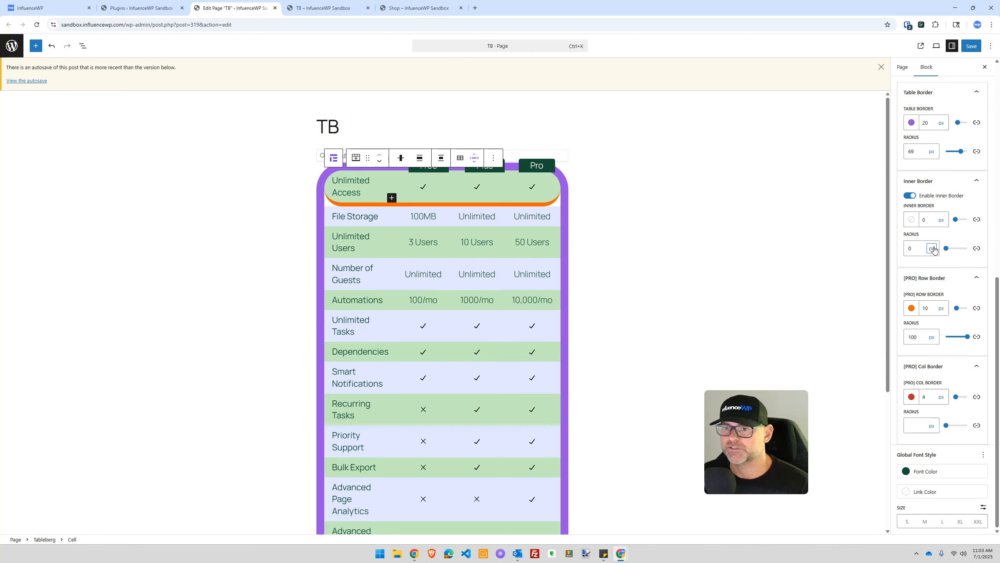
scroll(939, 256, up, 2)
click(940, 258)
click(937, 278)
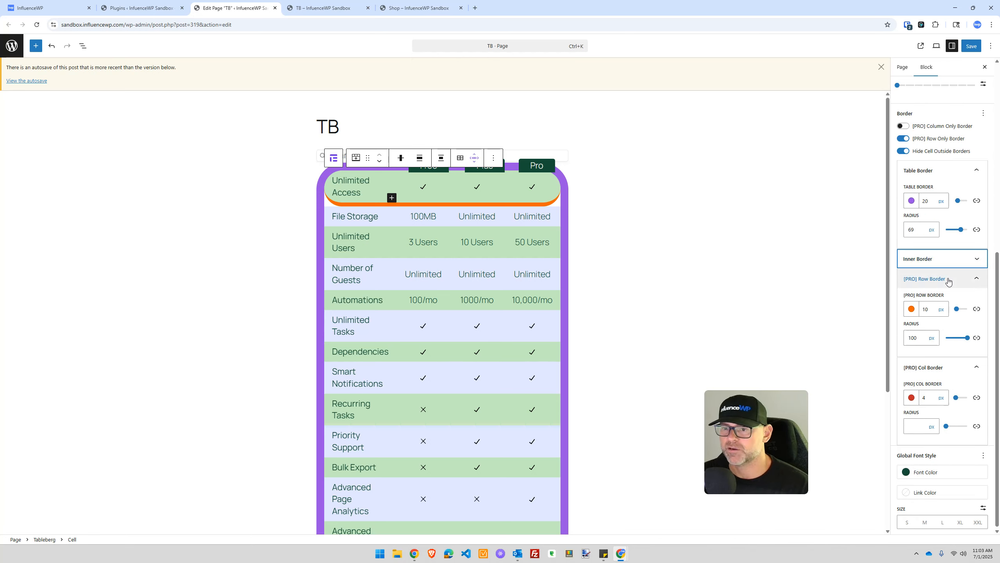
scroll(947, 280, up, 2)
Step: Try yellow and black for the table's global font colour, then clear it
click(945, 381)
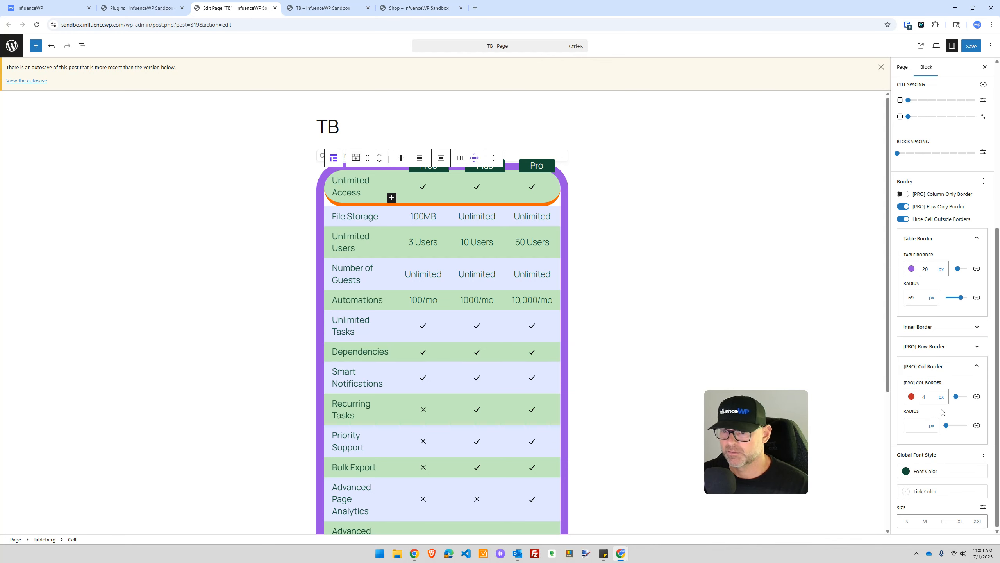
click(910, 471)
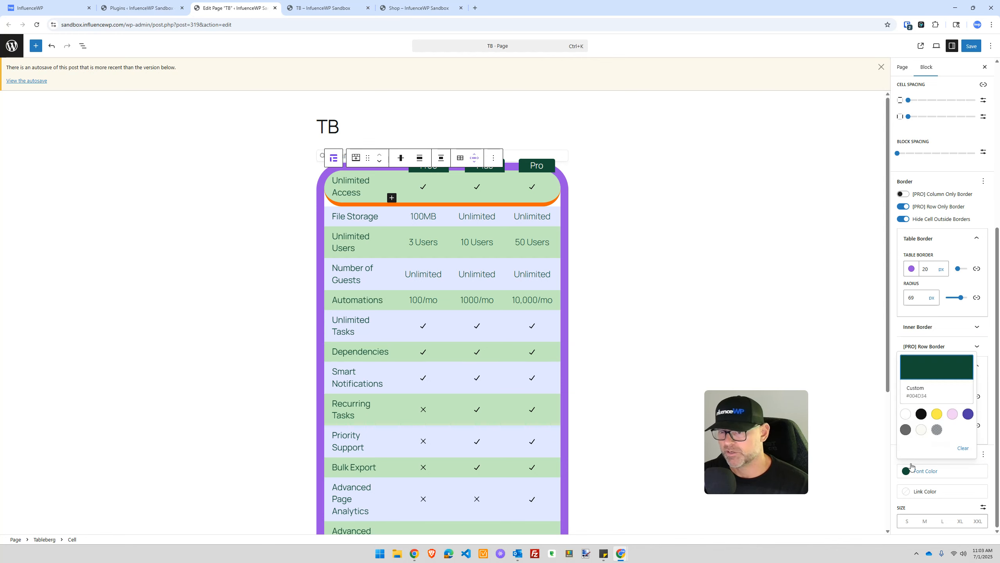
click(937, 415)
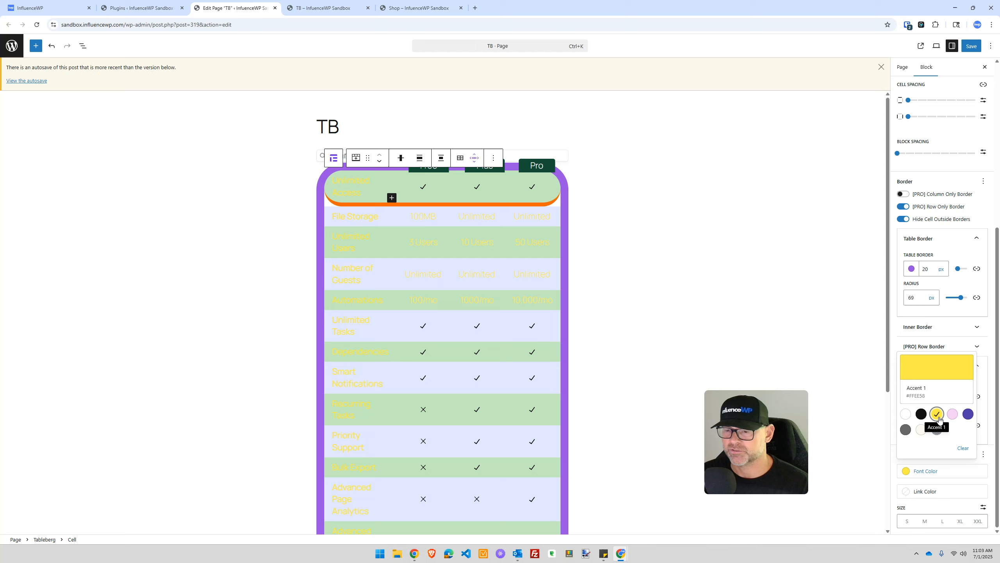
click(922, 414)
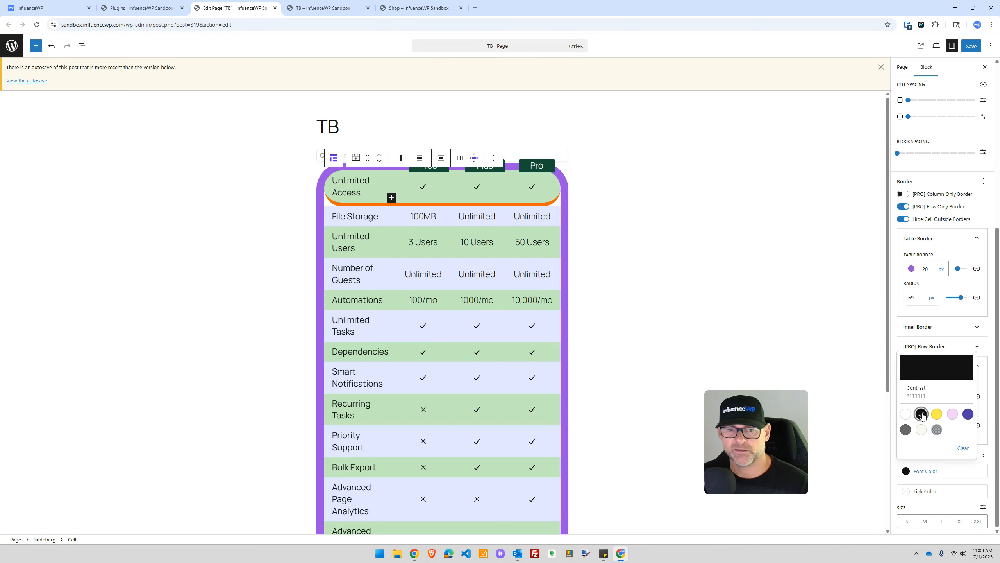
click(962, 449)
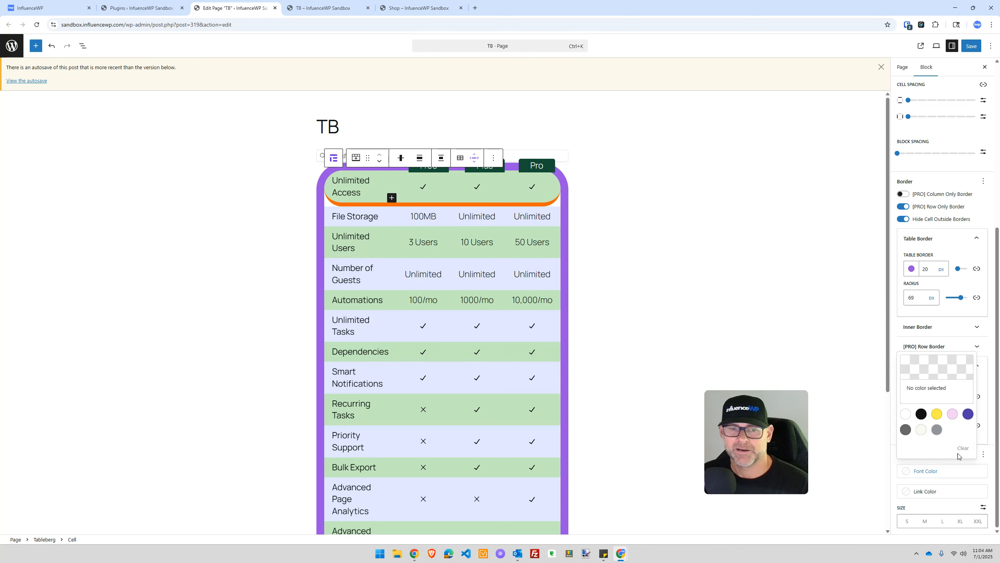
click(950, 470)
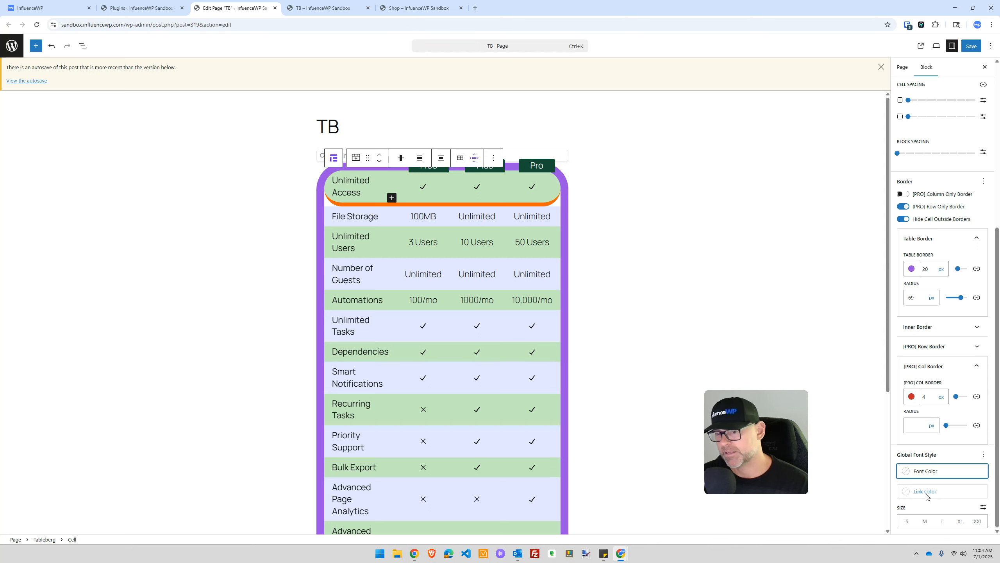
Step: Compare the XL, S, M and XXL text sizes, then set the table's global text size to L
click(960, 521)
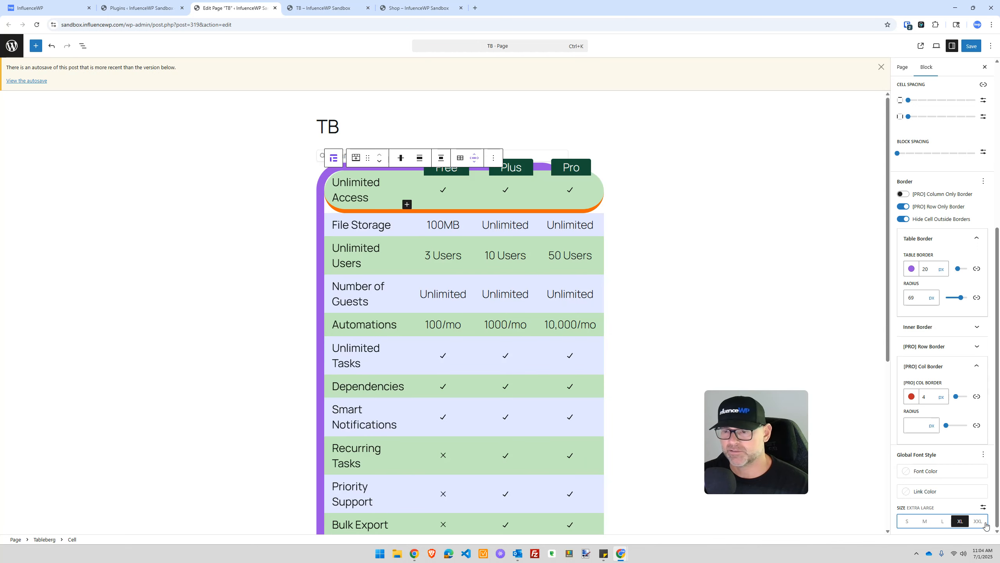
click(908, 522)
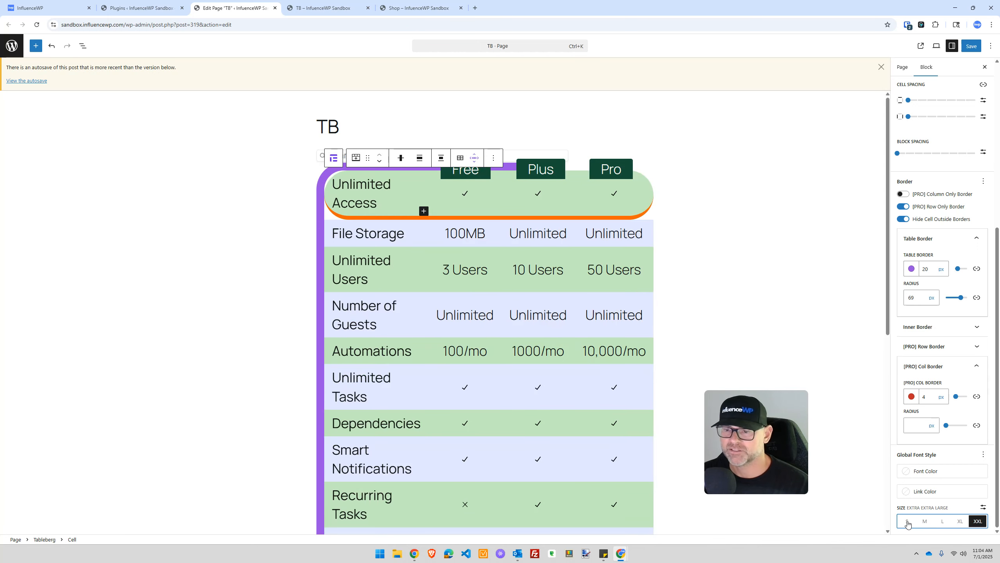
click(925, 521)
click(959, 521)
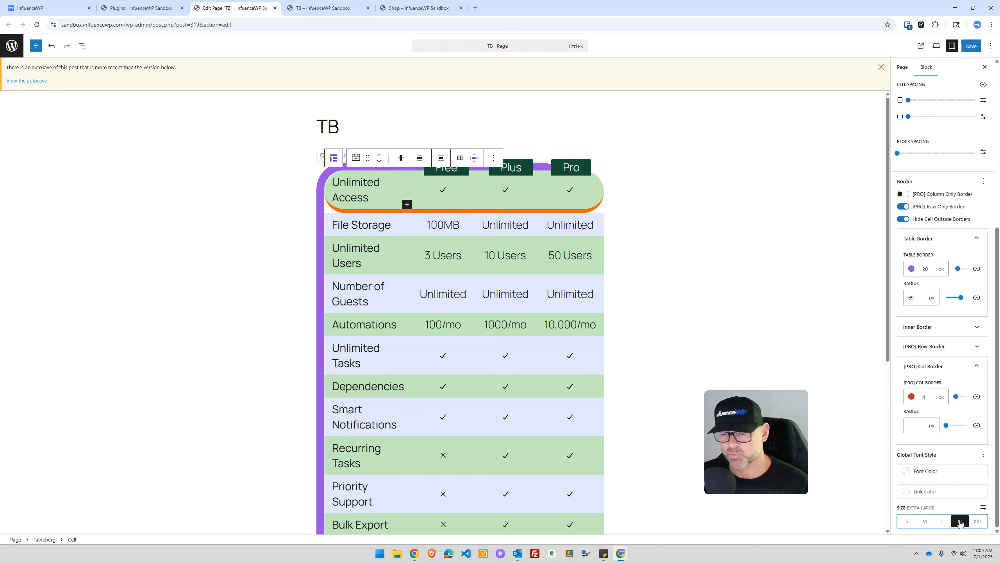
click(977, 521)
click(959, 521)
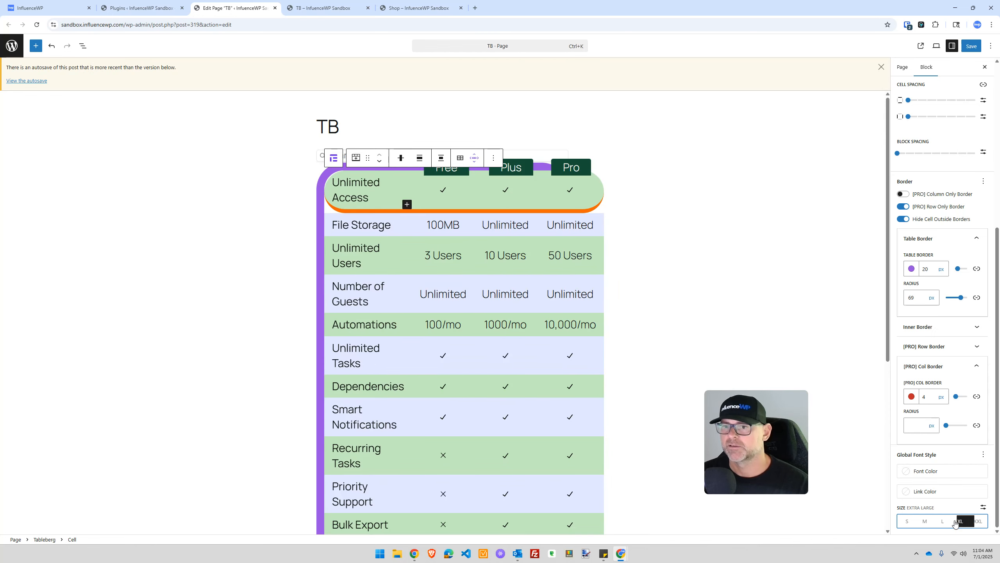
click(942, 521)
scroll(953, 496, up, 10)
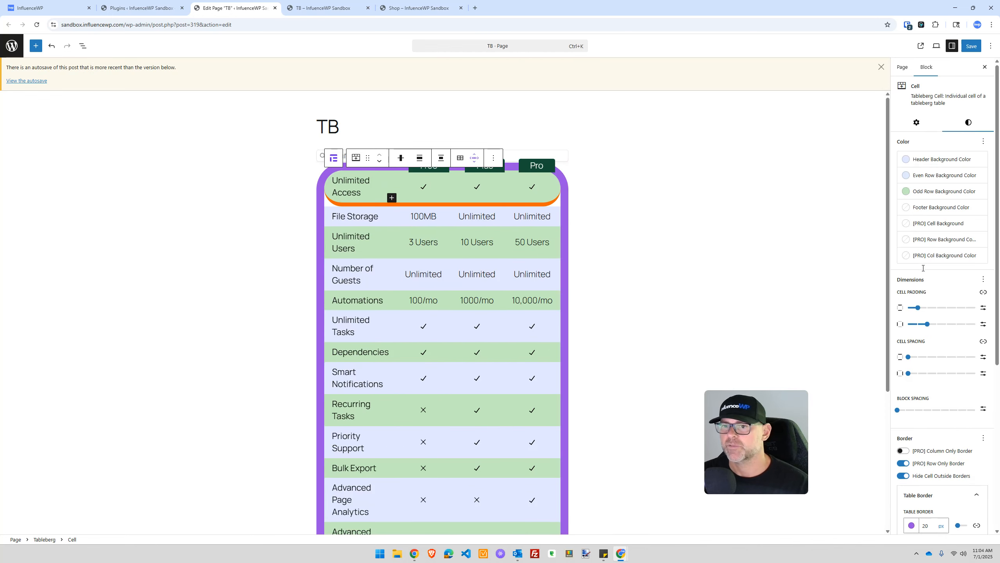
Step: Click around the table's cells and the Free ribbon, then dismiss the autosave notice
click(924, 126)
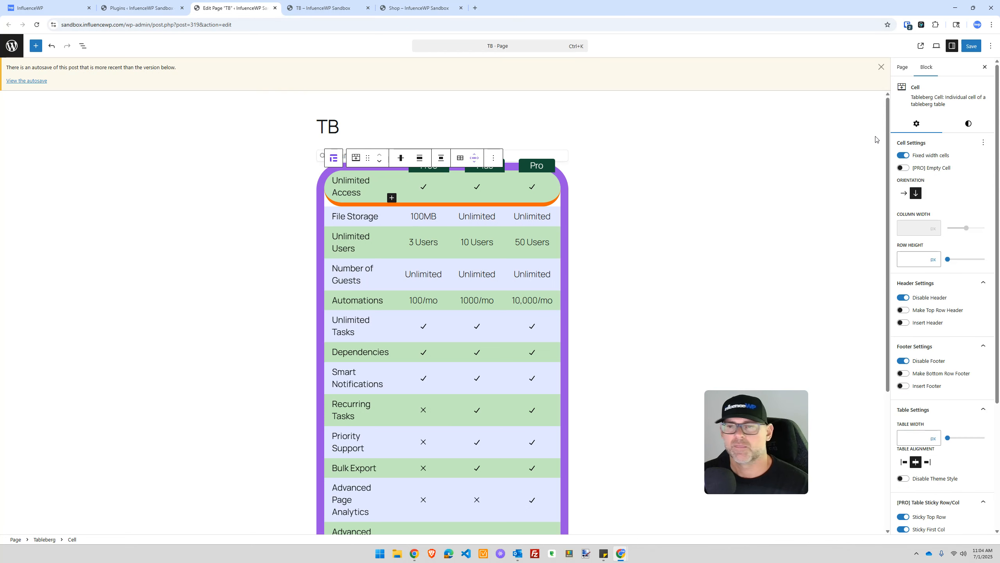
click(297, 199)
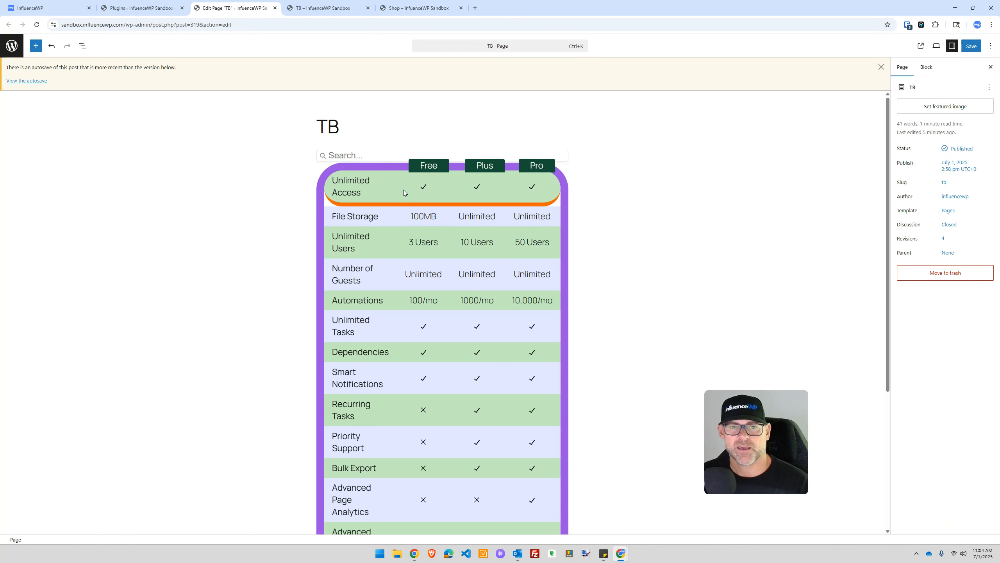
click(389, 189)
click(612, 279)
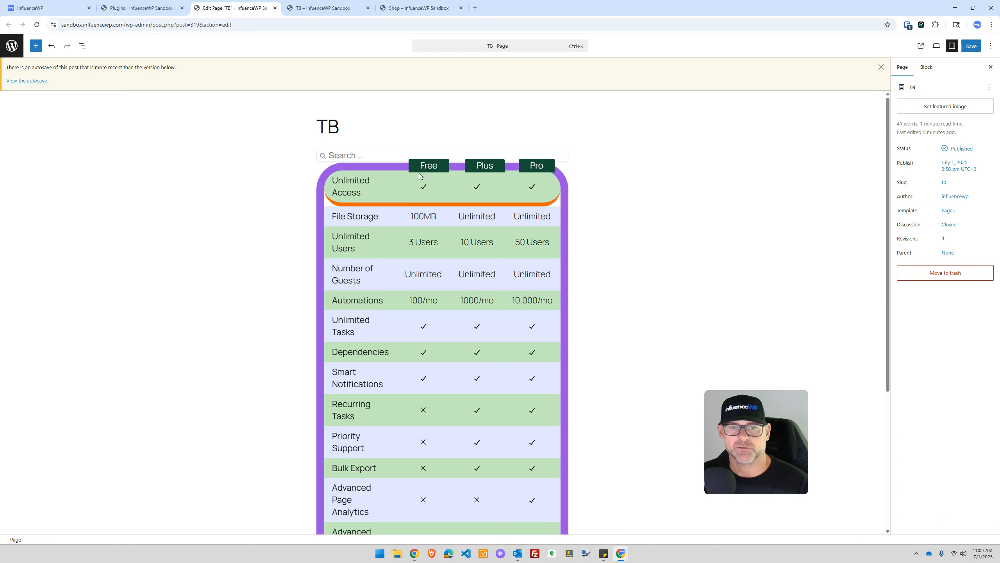
click(426, 168)
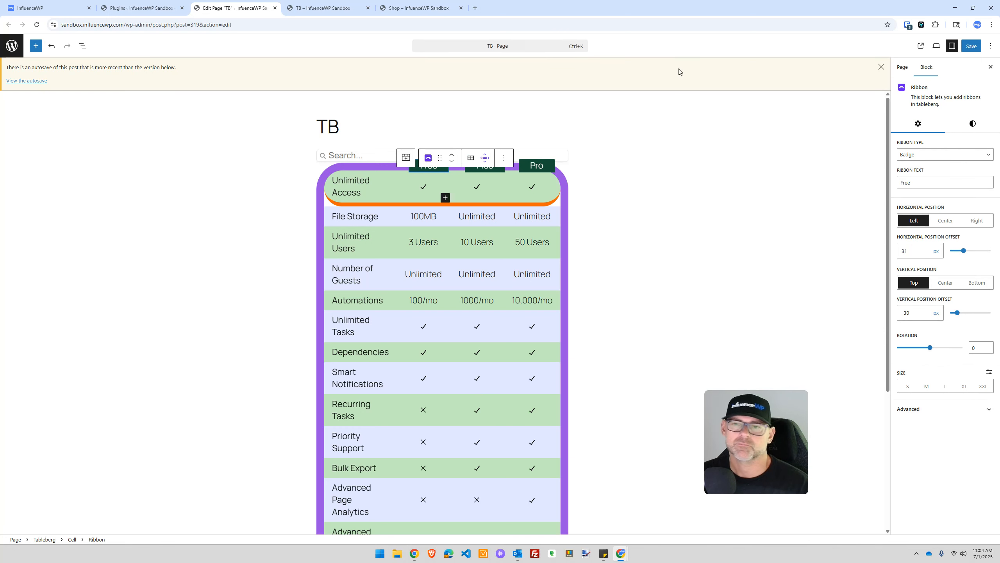
click(882, 66)
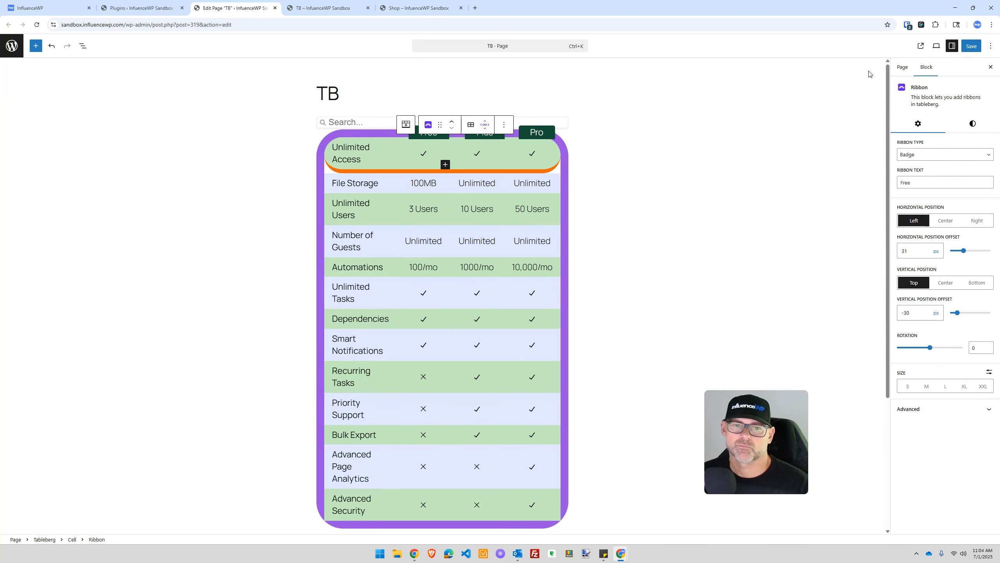
Step: Replace the Plus column's Unlimited Access checkmark with a chain-link icon
click(422, 144)
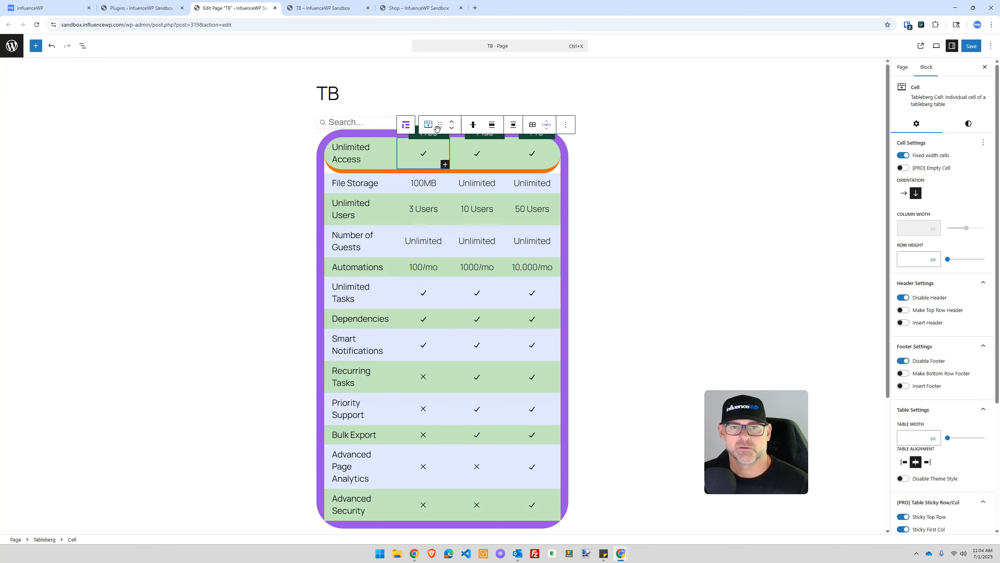
click(480, 152)
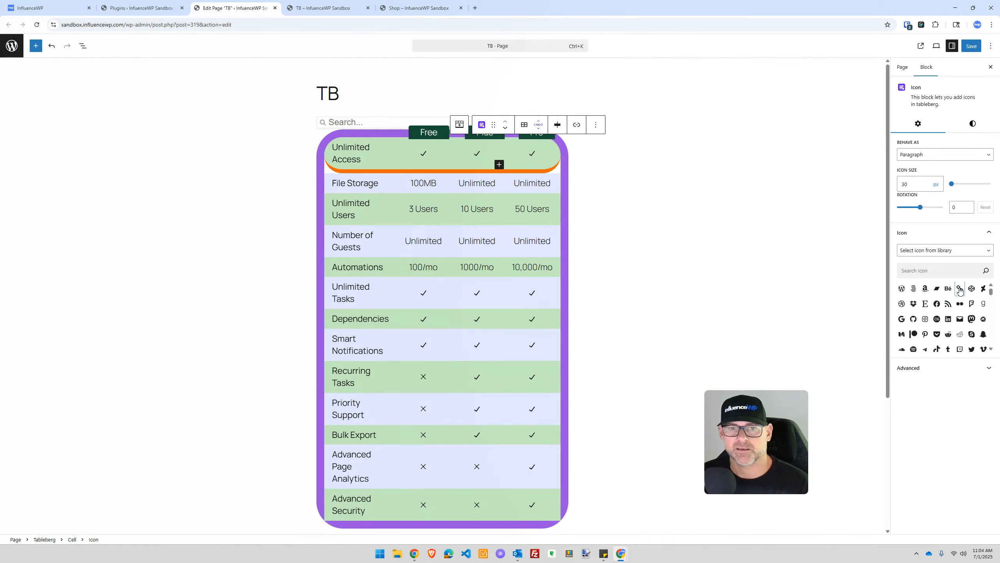
click(959, 288)
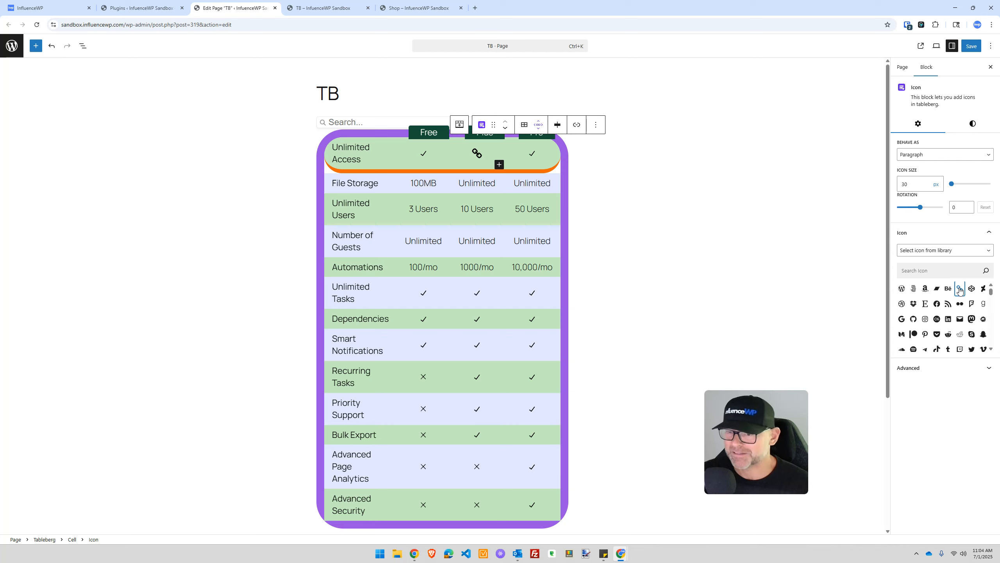
click(423, 154)
Step: Change the File Storage row so Free reads Yes and Plus reads No
double_click(419, 182)
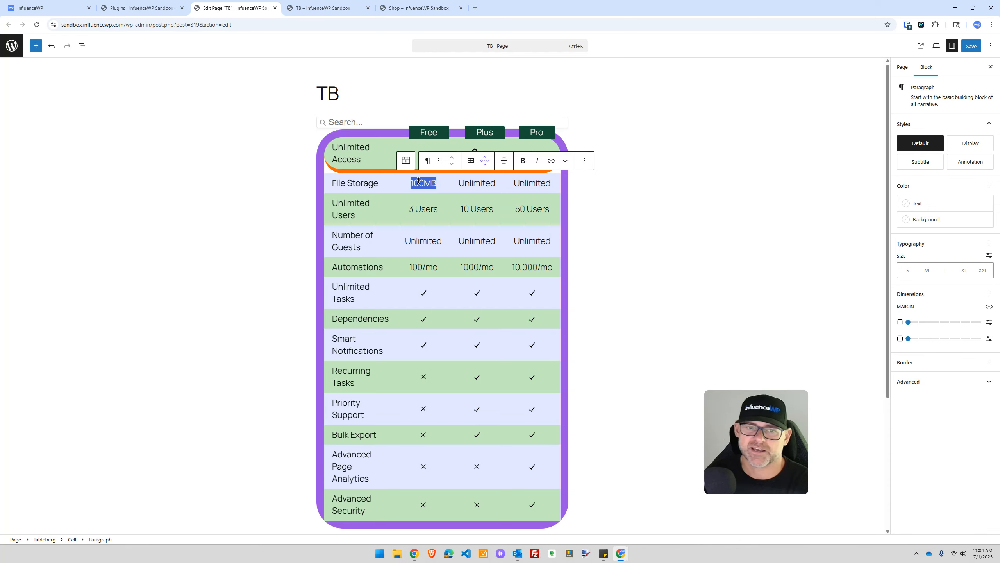
text(Yes)
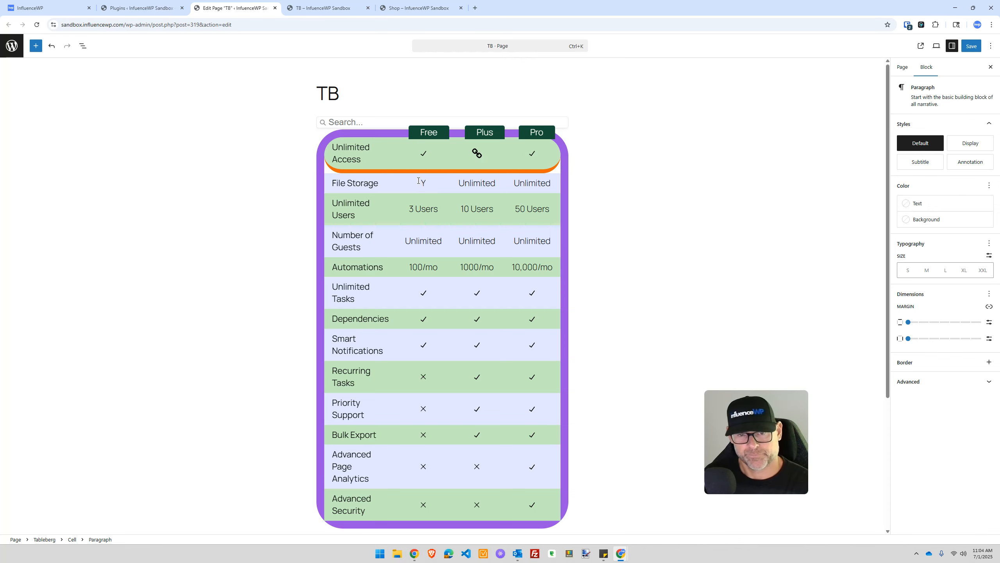
double_click(479, 184)
text(No)
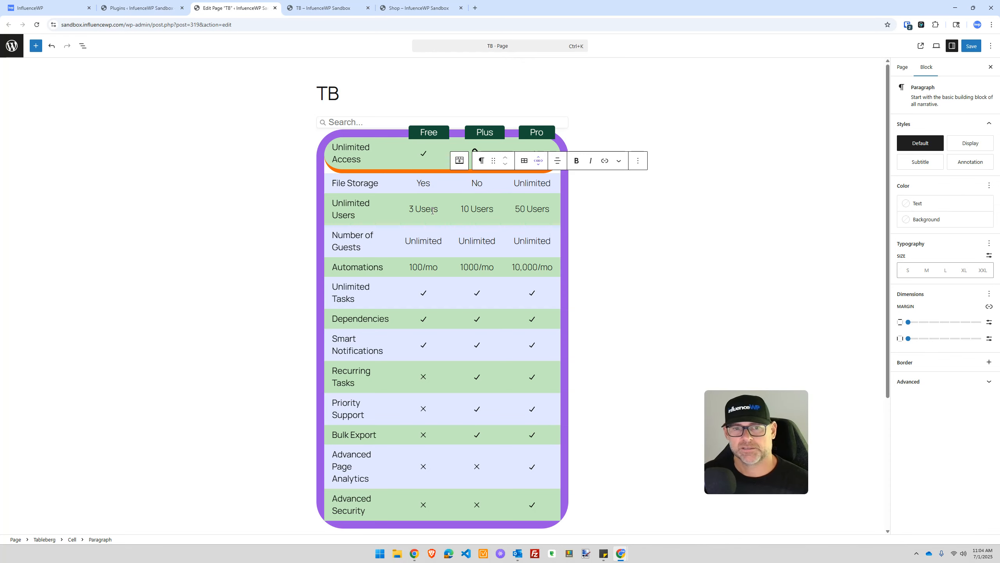
Step: Deselect the table and select the page title with the first table rows
click(431, 209)
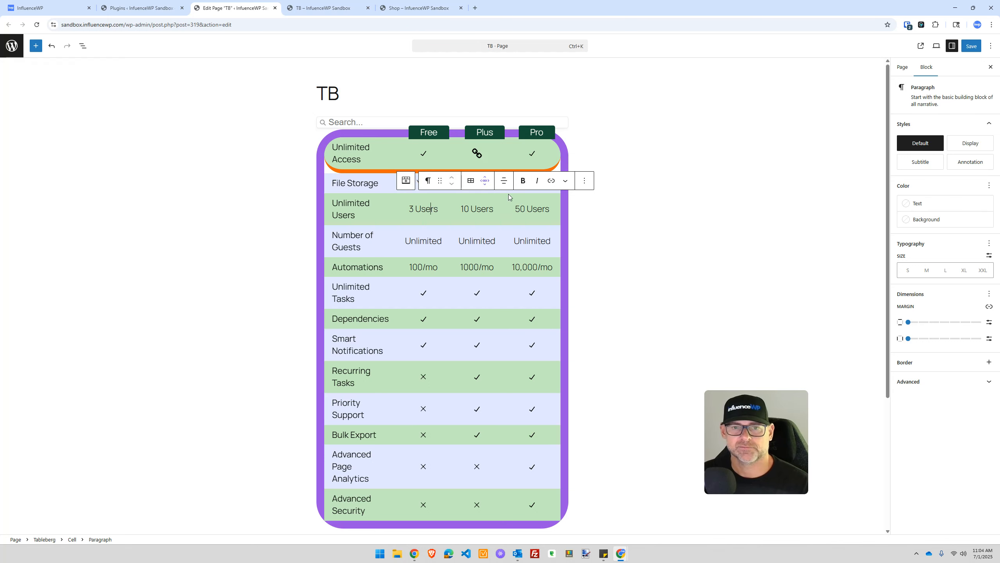
scroll(427, 353, down, 4)
scroll(426, 353, up, 4)
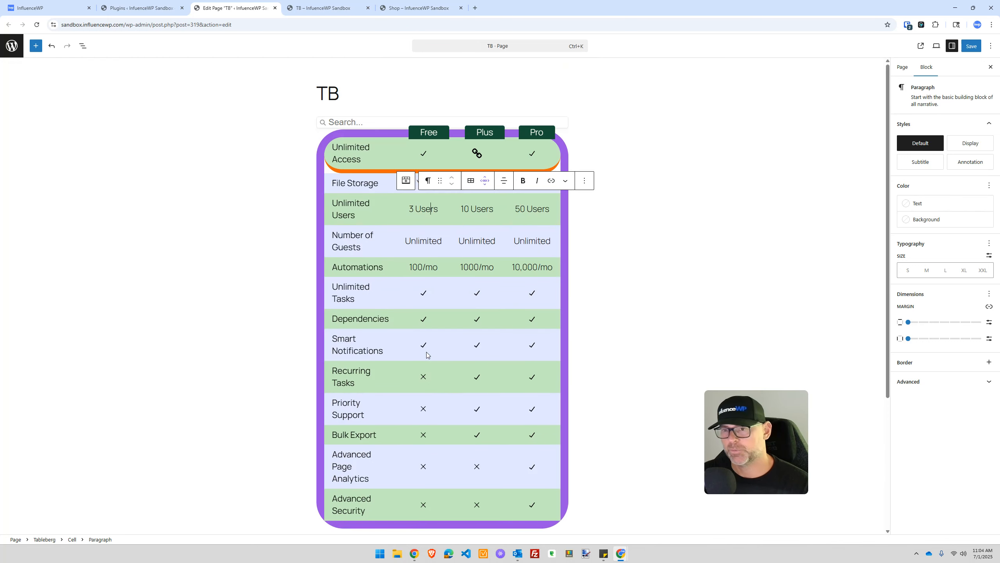
click(645, 137)
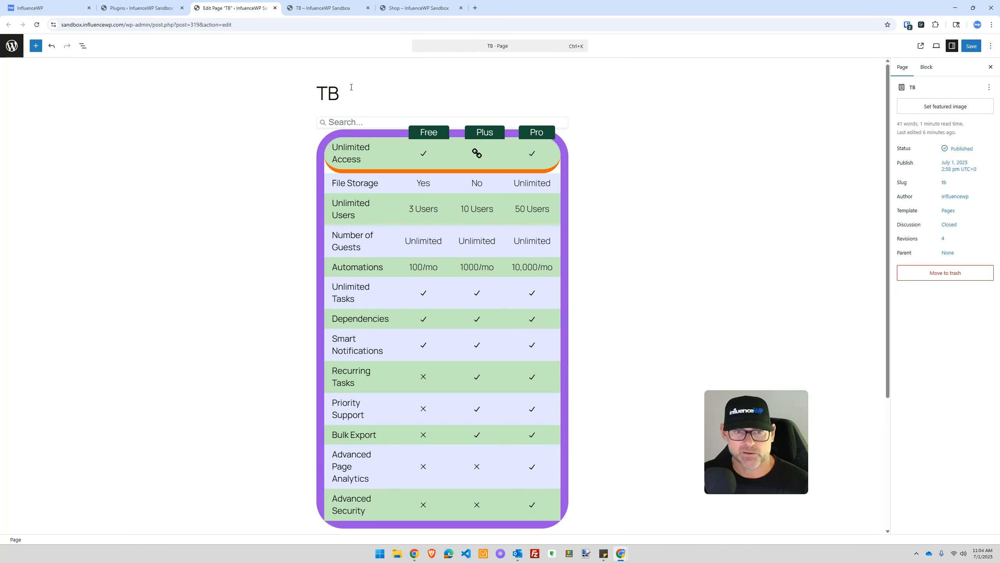
drag(294, 105, 448, 312)
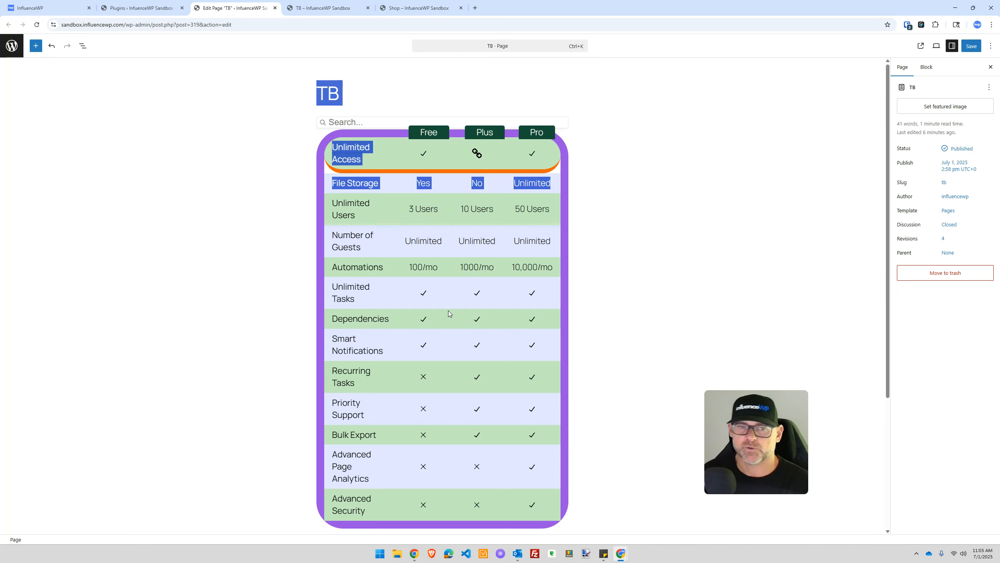
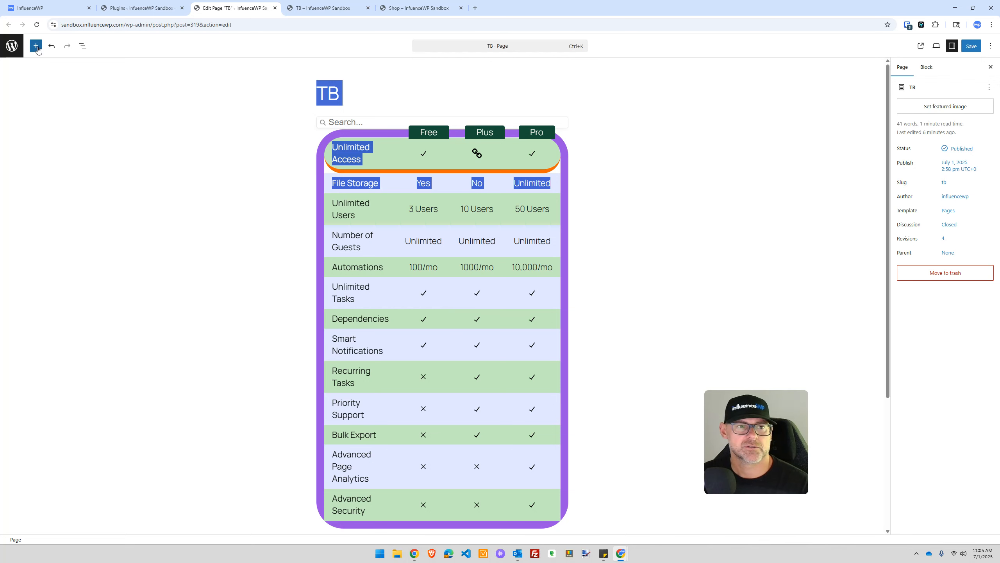
Step: From the Plugins screen, open Add Page in a new tab and title the page 'Gute Table'
click(138, 8)
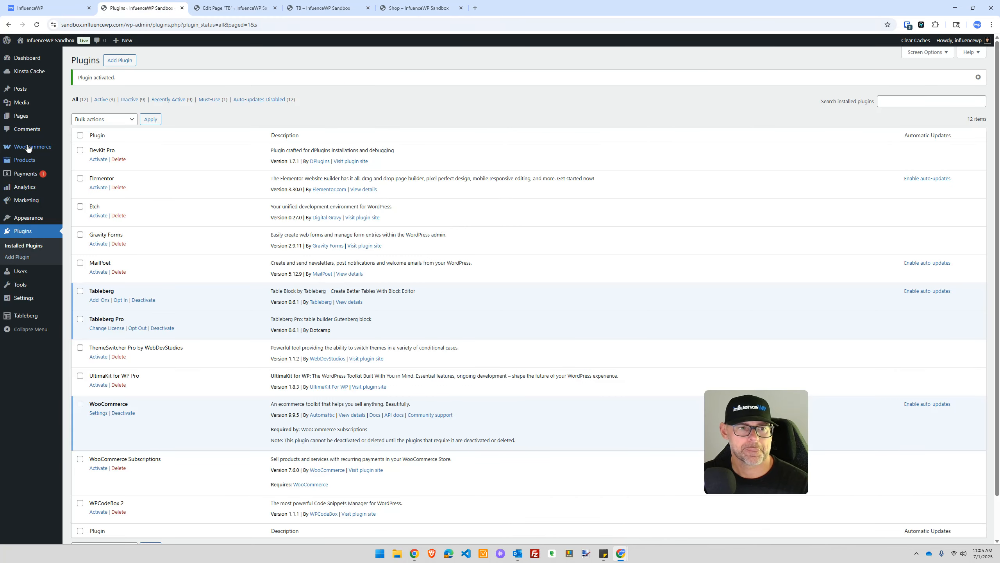
mouse_move(23, 118)
right_click(71, 127)
click(106, 137)
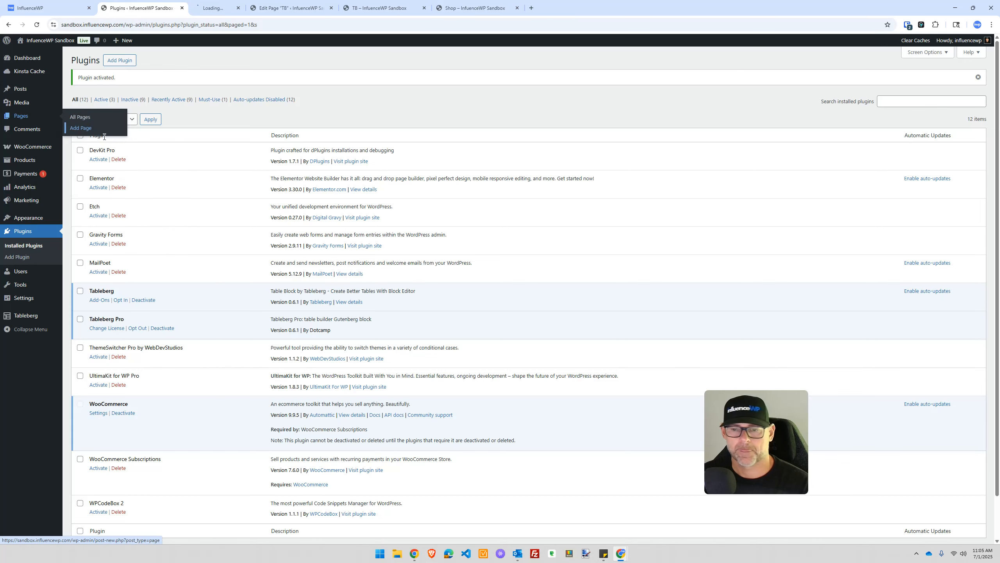
click(236, 8)
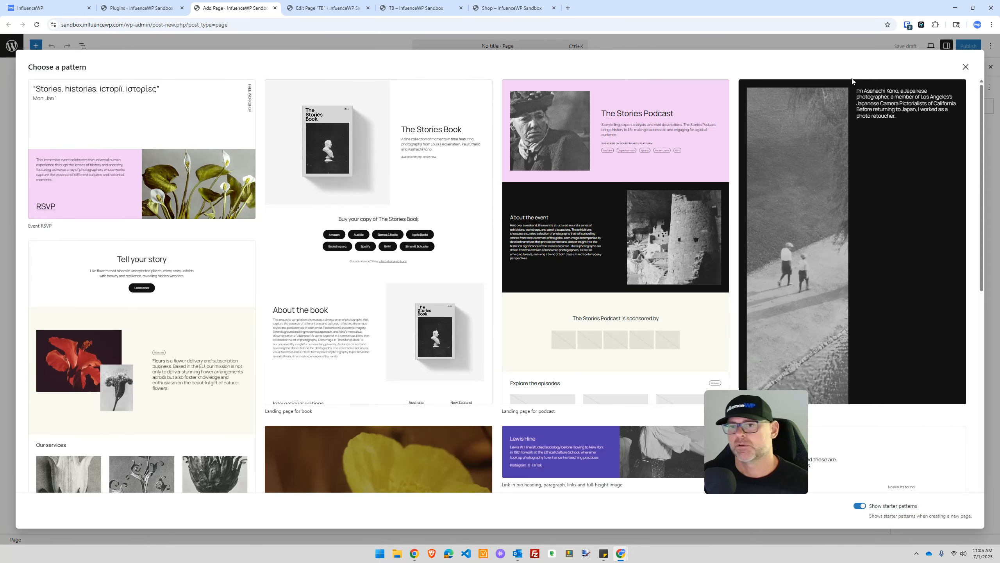
click(966, 67)
text(G)
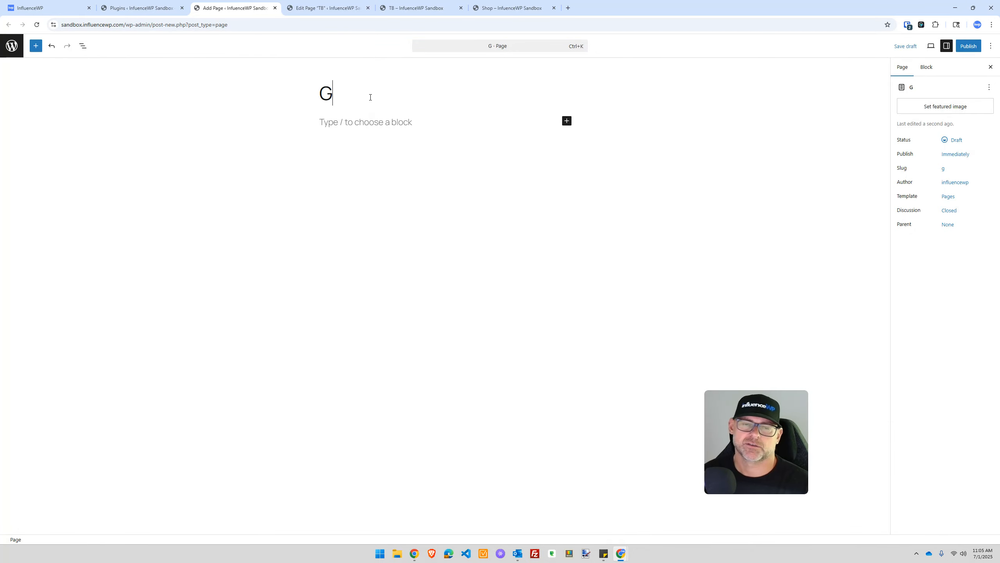
text(ute Table)
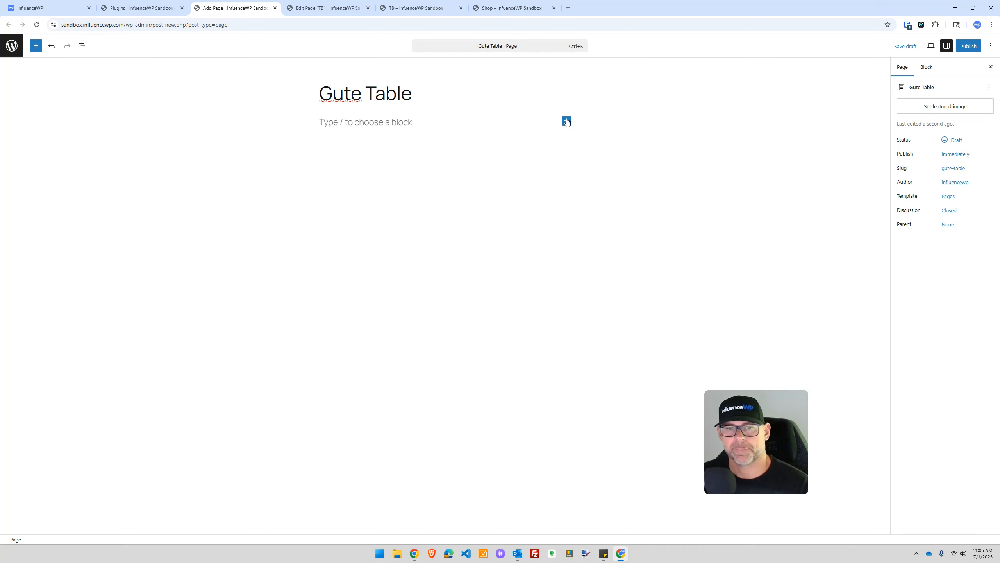
click(567, 120)
Step: Insert a core Table block with 3 columns
text(table)
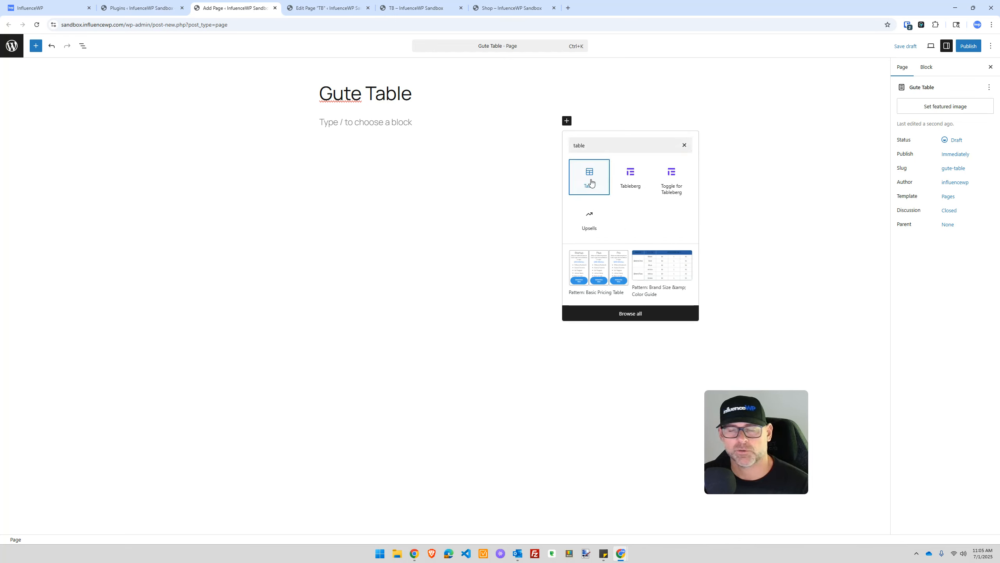
click(588, 175)
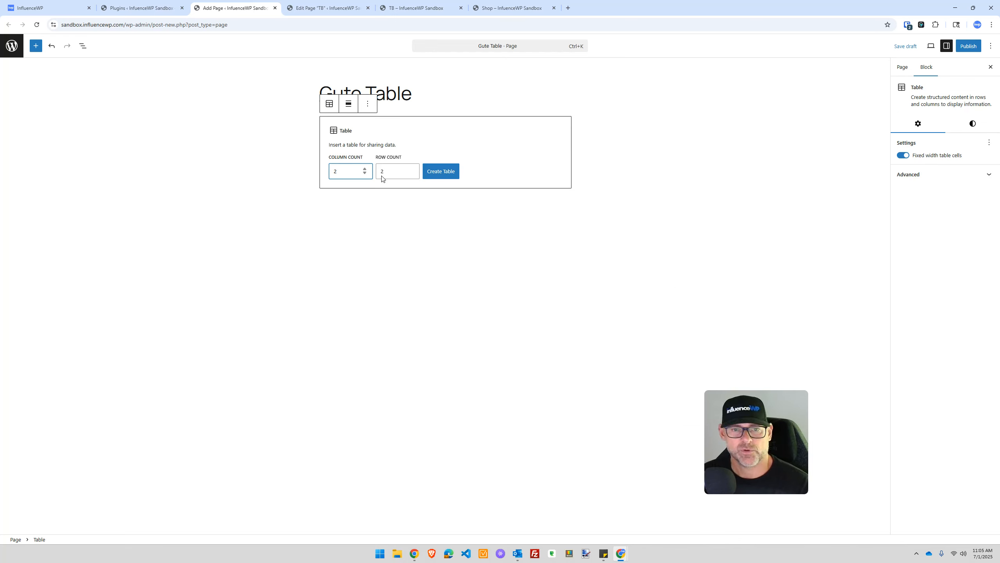
text(3)
key(Tab)
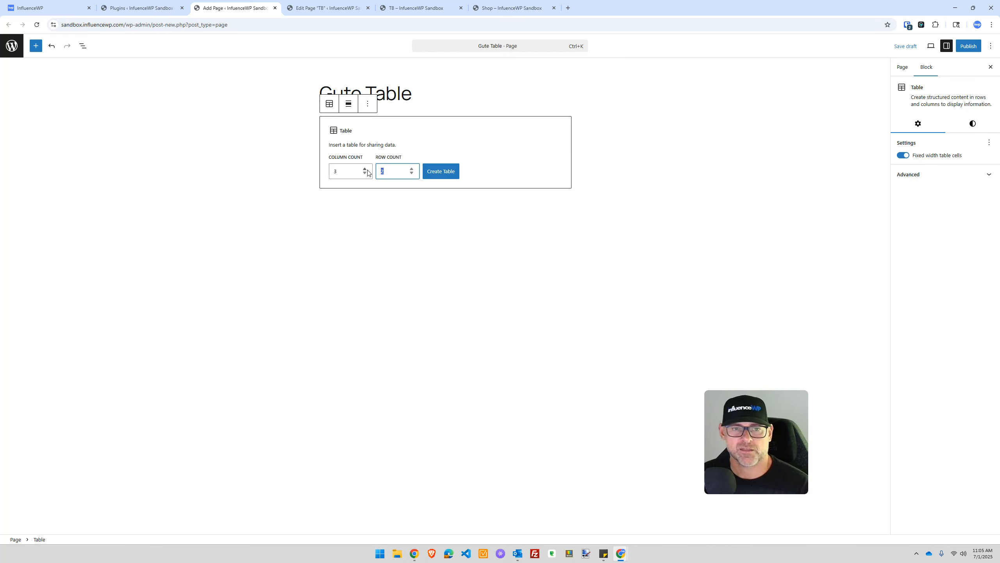
click(449, 174)
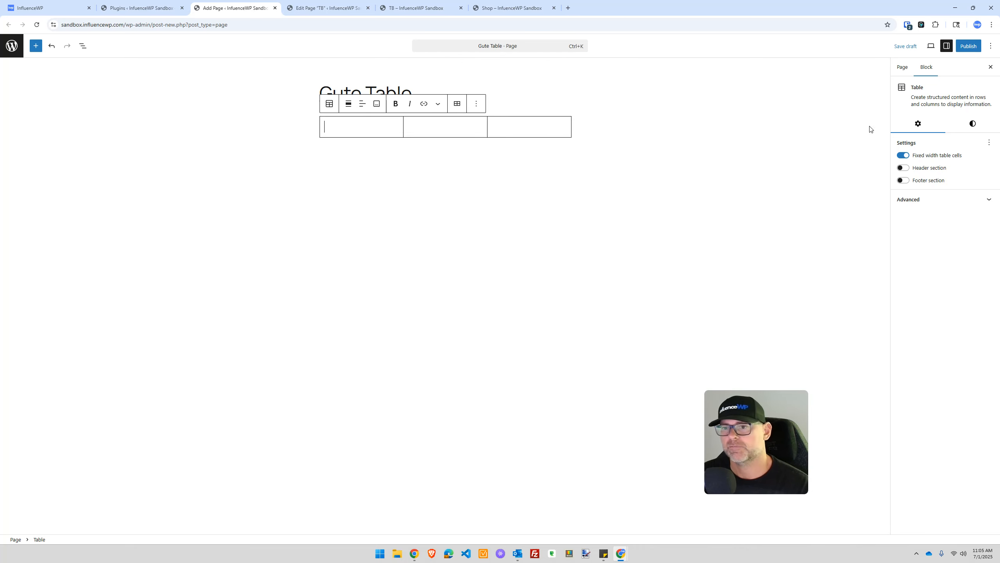
key(ctrl)
key(ctrl)
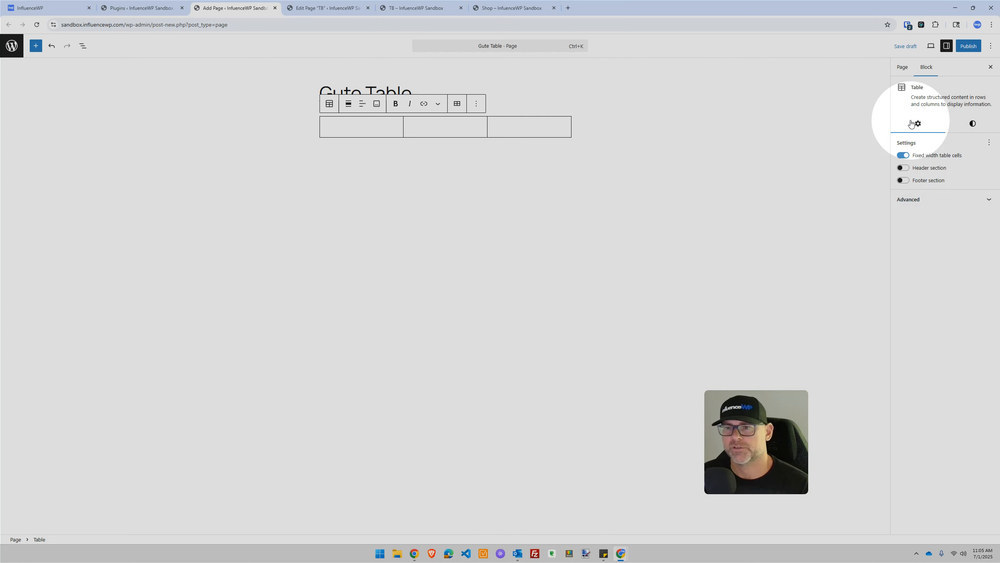
Step: Try the Stripes table style, revert to Default, and go back to the TB page
click(973, 122)
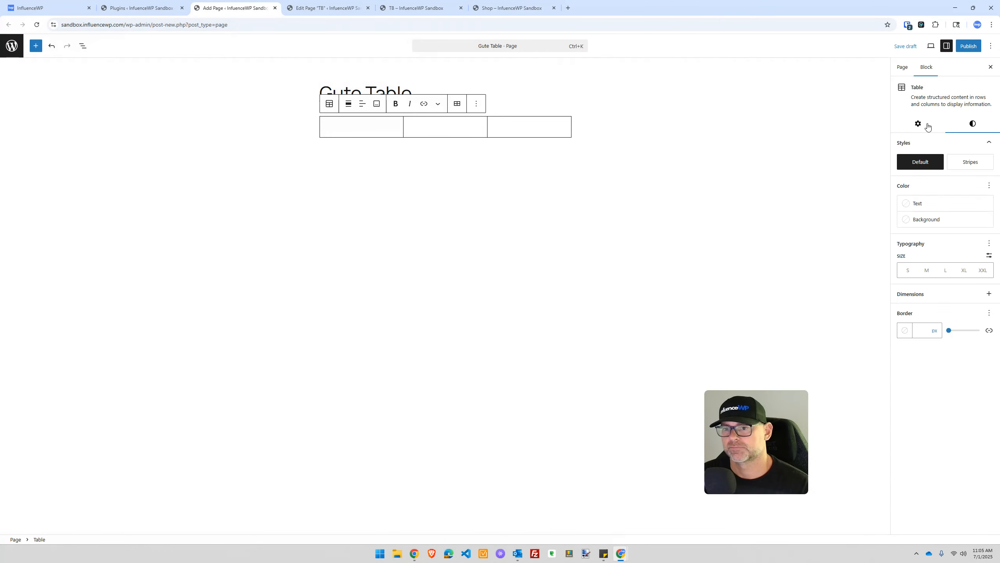
click(916, 123)
click(963, 124)
click(966, 165)
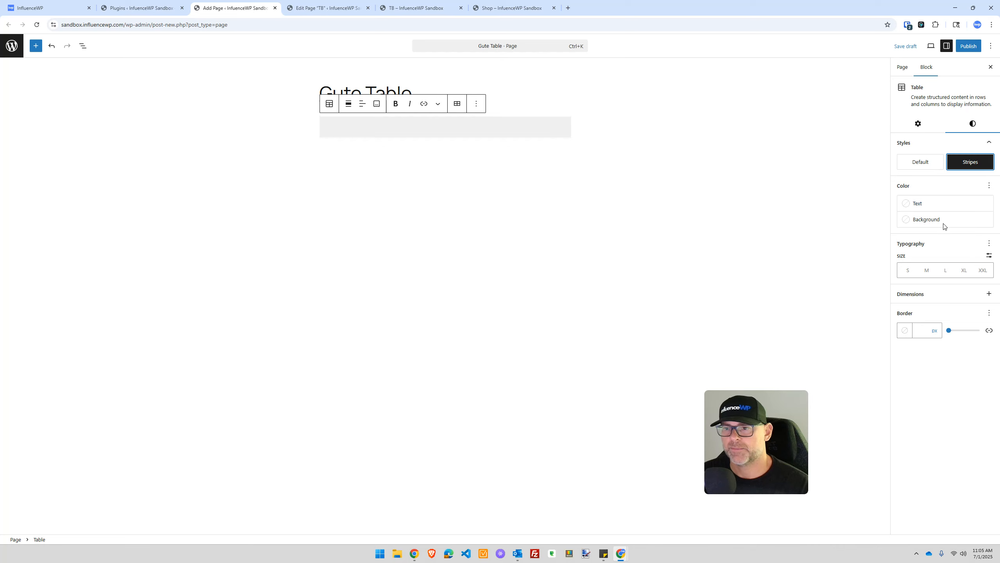
click(920, 159)
click(373, 131)
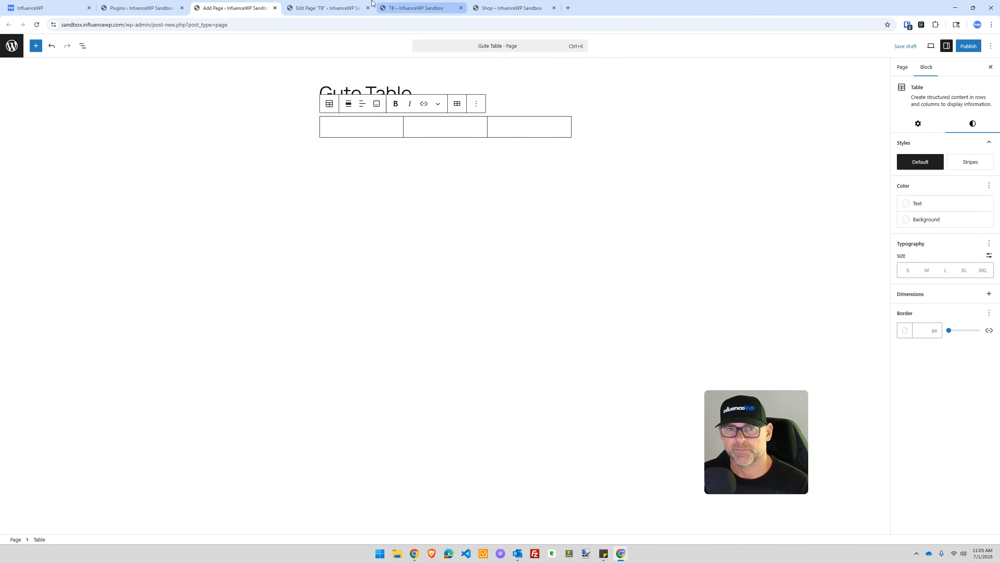
click(327, 8)
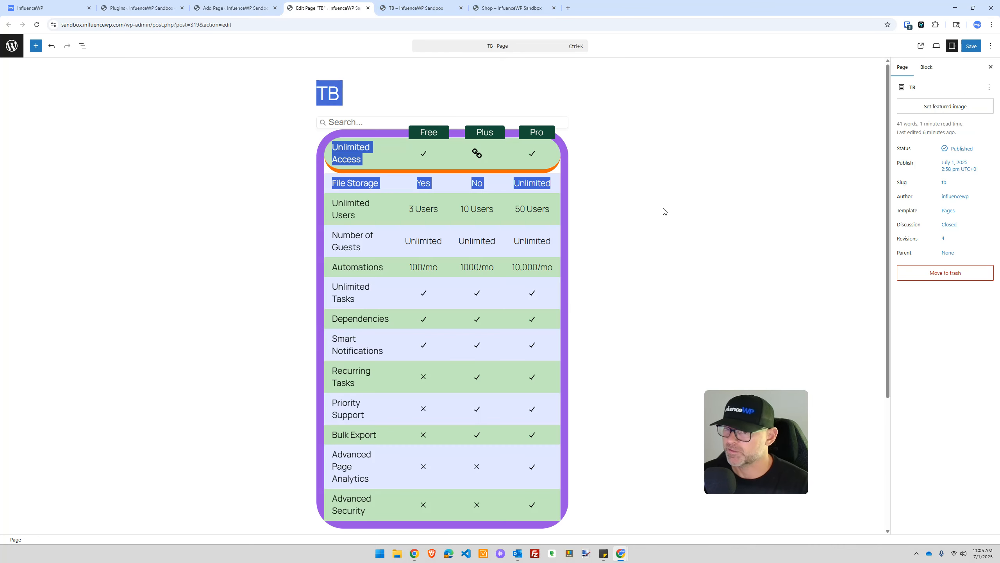
Step: Open the block inserter, browse blocks and patterns, and search for table options
click(581, 65)
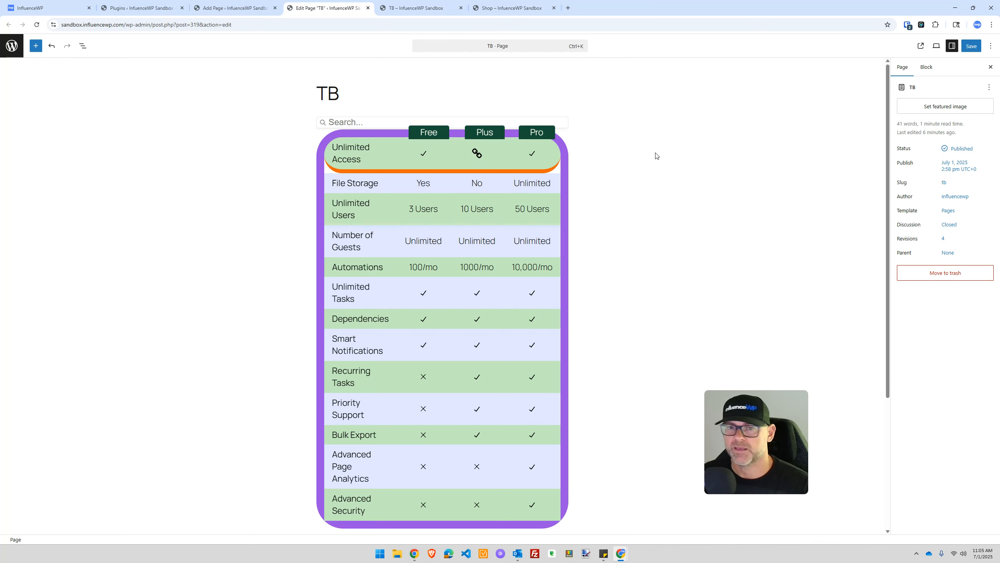
click(36, 46)
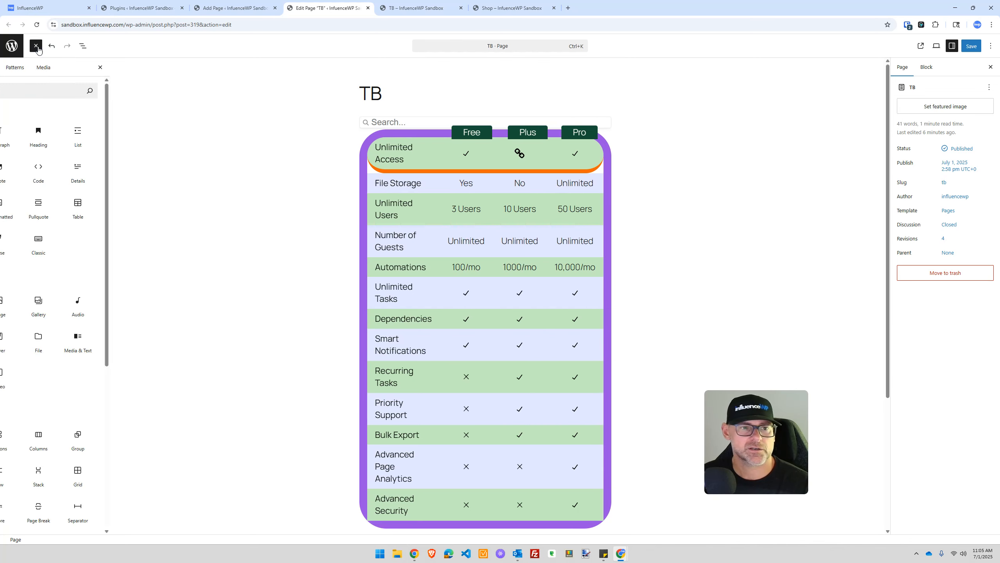
scroll(48, 256, down, 15)
scroll(48, 276, down, 20)
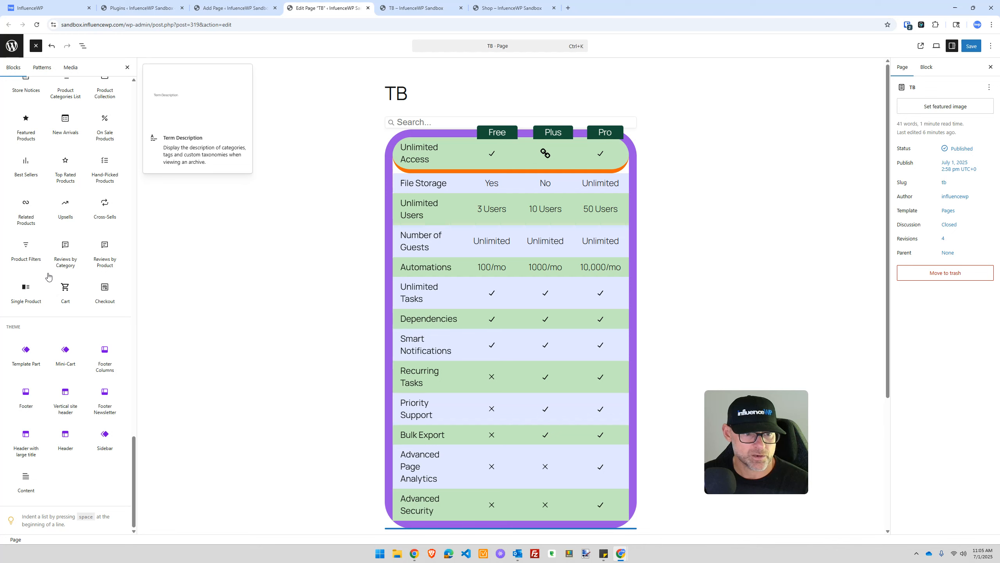
scroll(49, 385, up, 5)
scroll(50, 385, up, 15)
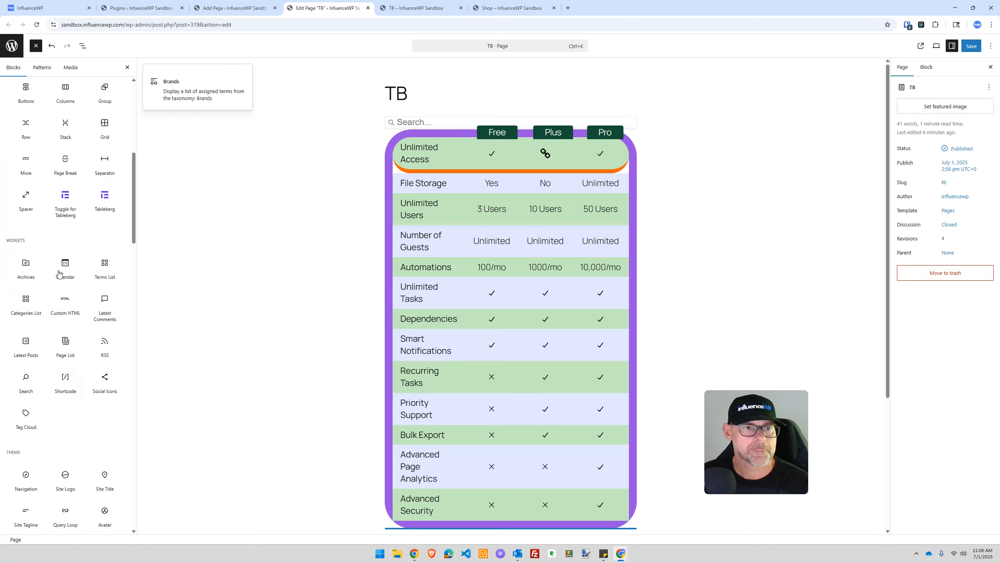
click(42, 67)
click(19, 70)
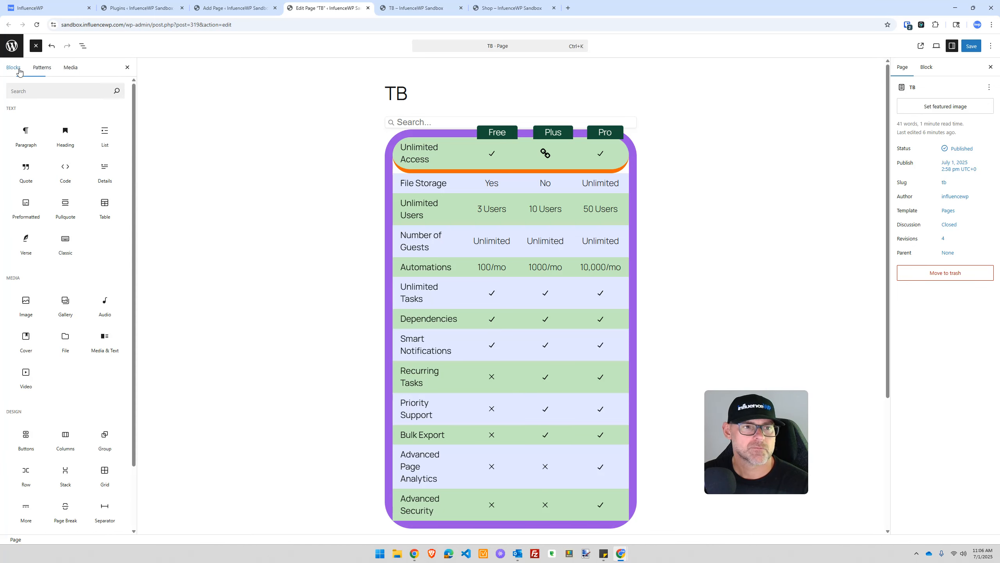
click(41, 67)
click(14, 68)
click(56, 86)
text(table)
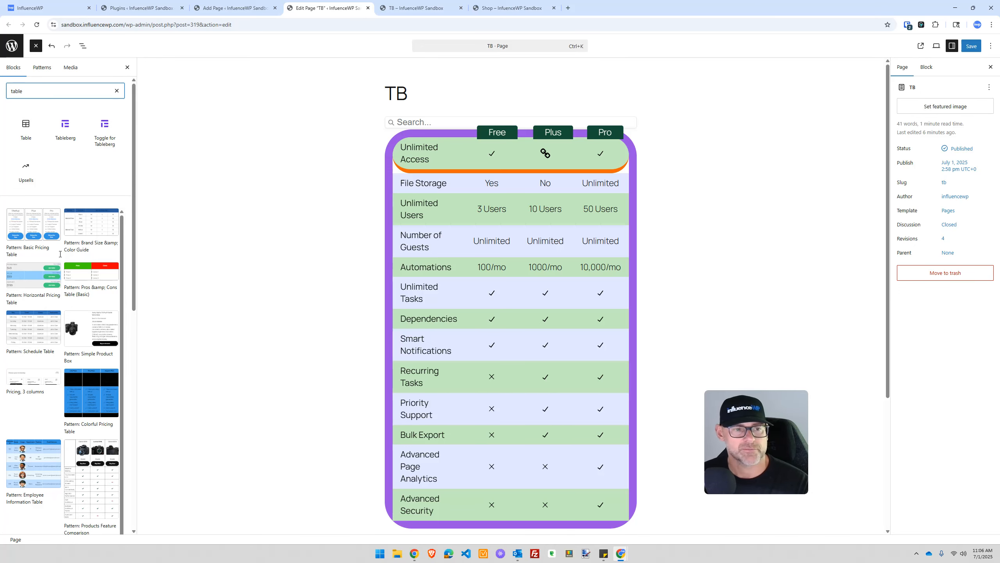
Step: Insert the Three column pricing table pattern below the Tableberg table
scroll(76, 260, down, 5)
scroll(75, 260, down, 15)
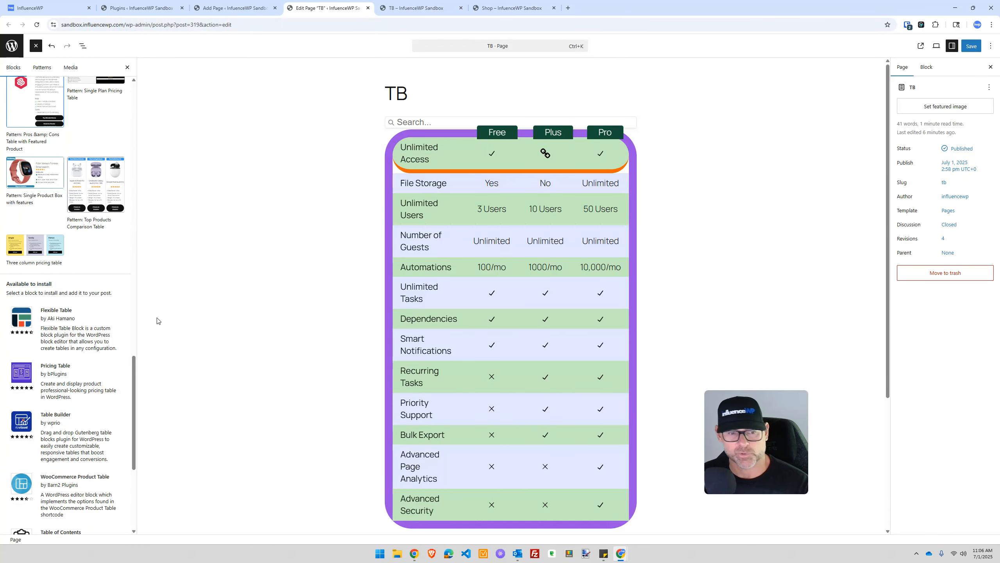
scroll(100, 323, down, 2)
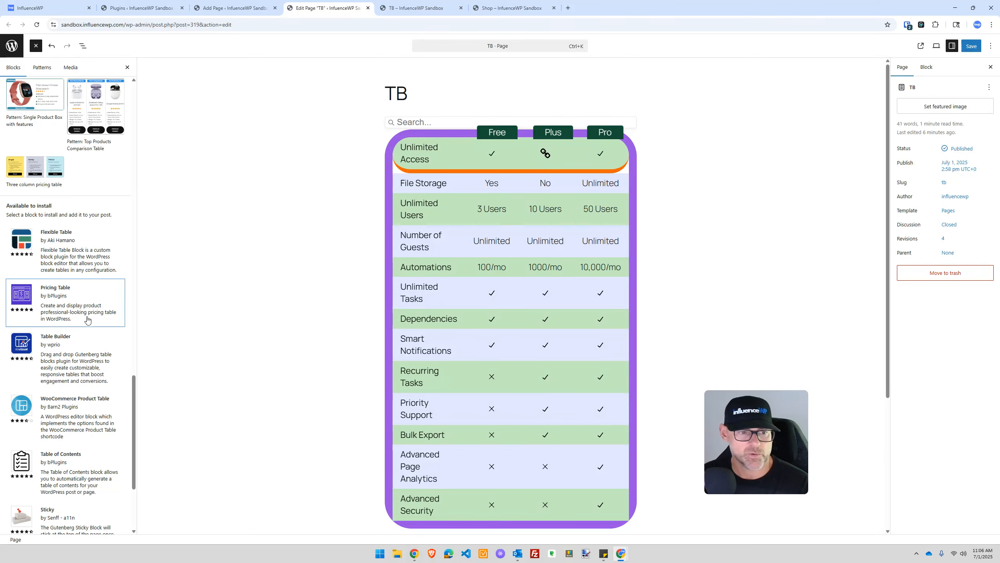
scroll(50, 301, up, 7)
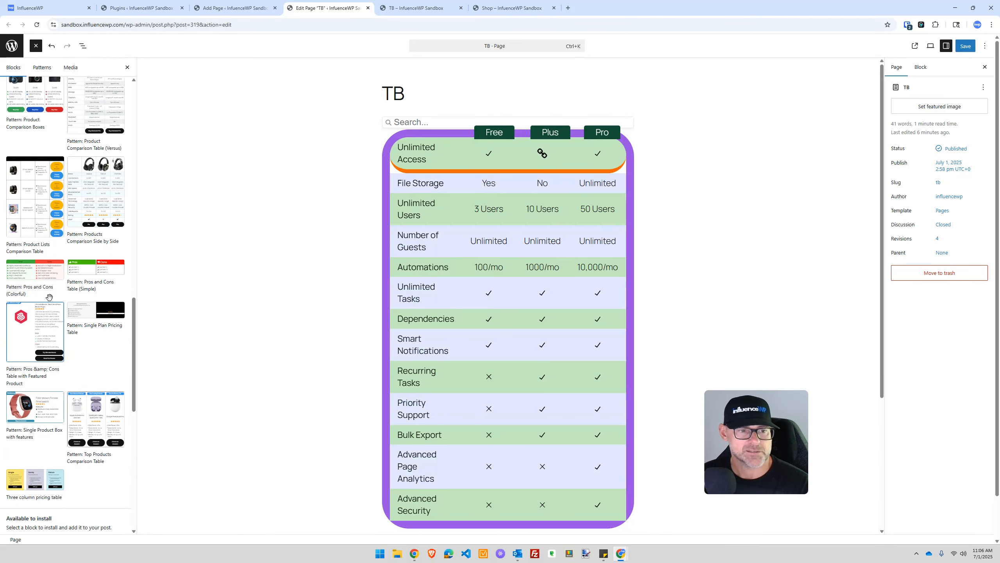
scroll(35, 276, down, 5)
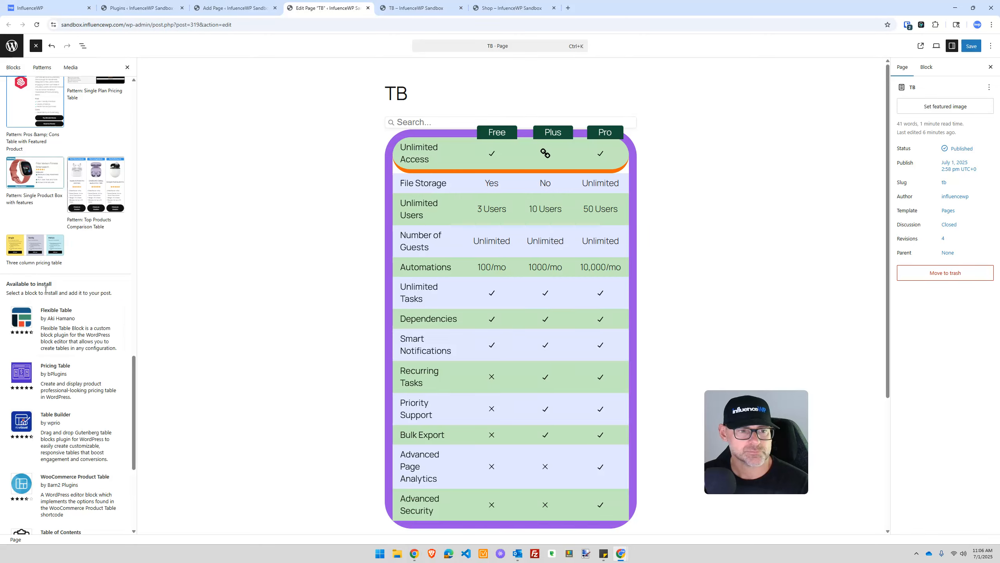
scroll(45, 289, up, 3)
click(47, 357)
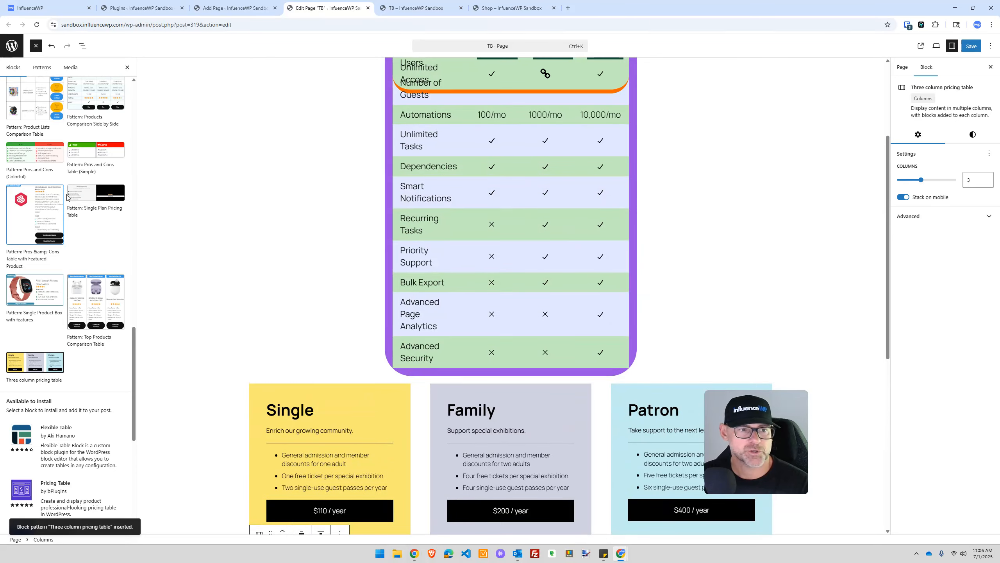
scroll(92, 206, up, 15)
scroll(92, 207, up, 3)
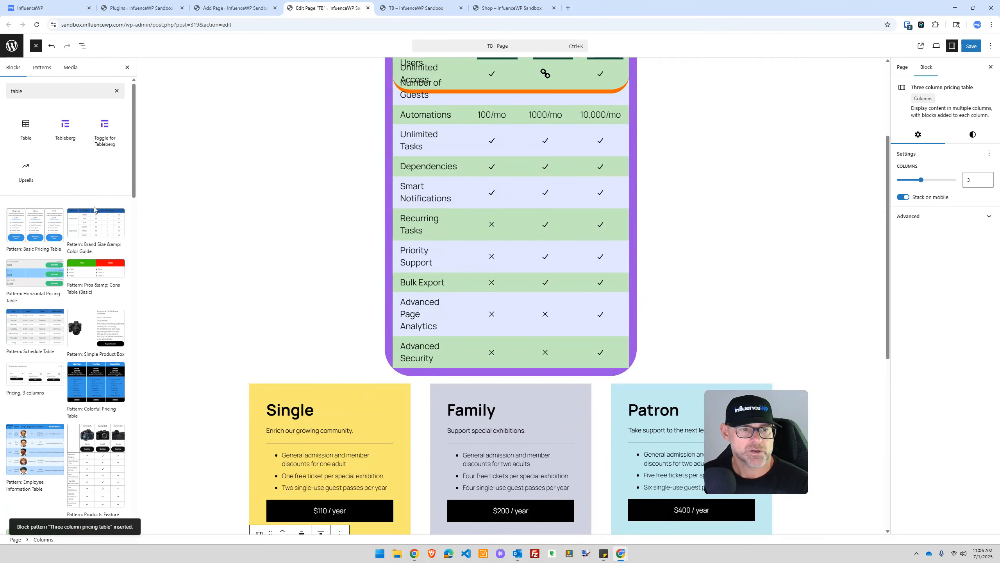
scroll(200, 154, up, 4)
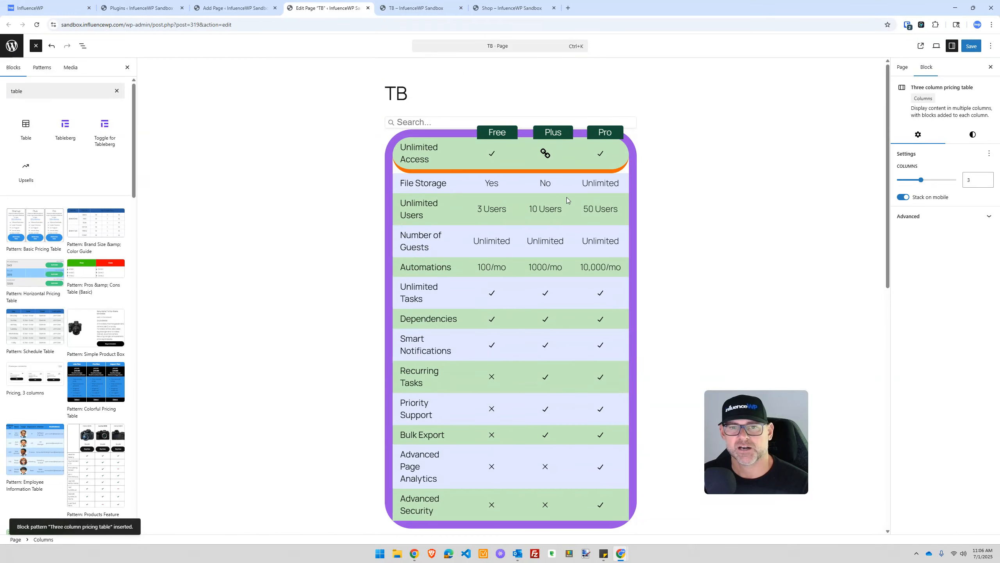
click(356, 134)
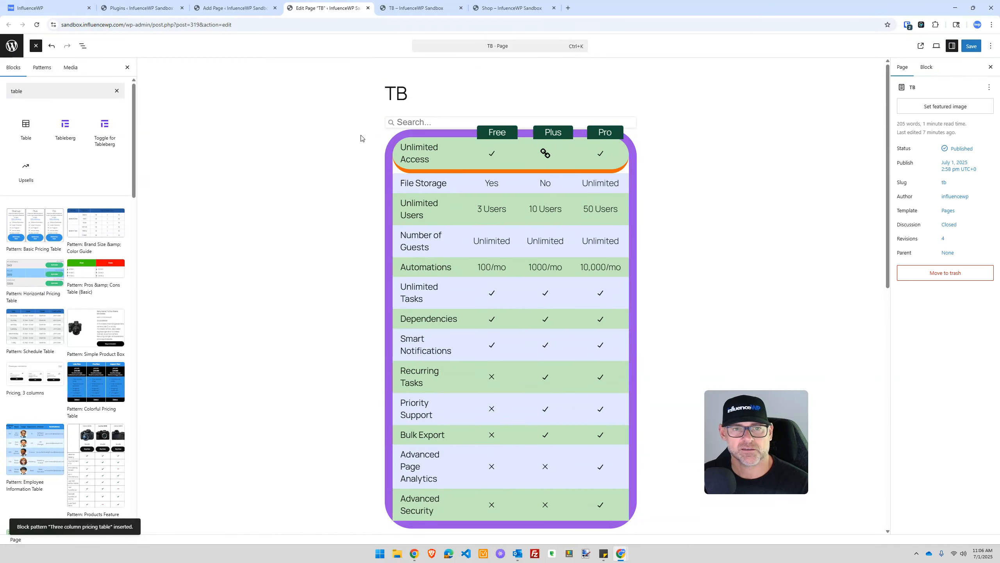
Step: Delete the old pricing table and insert a Toggle for Tableberg block
right_click(341, 168)
click(306, 194)
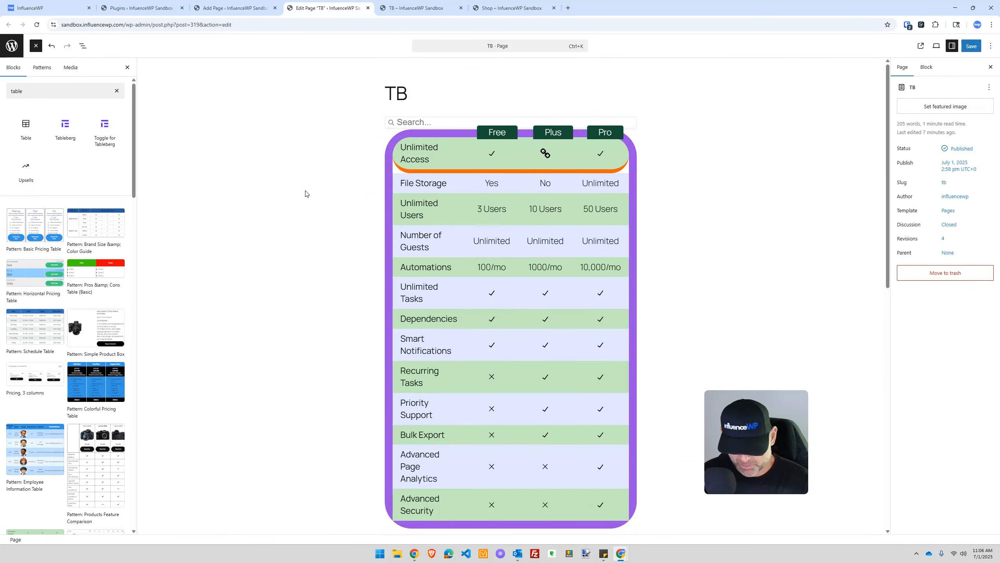
key(ctrl+a)
key(Delete)
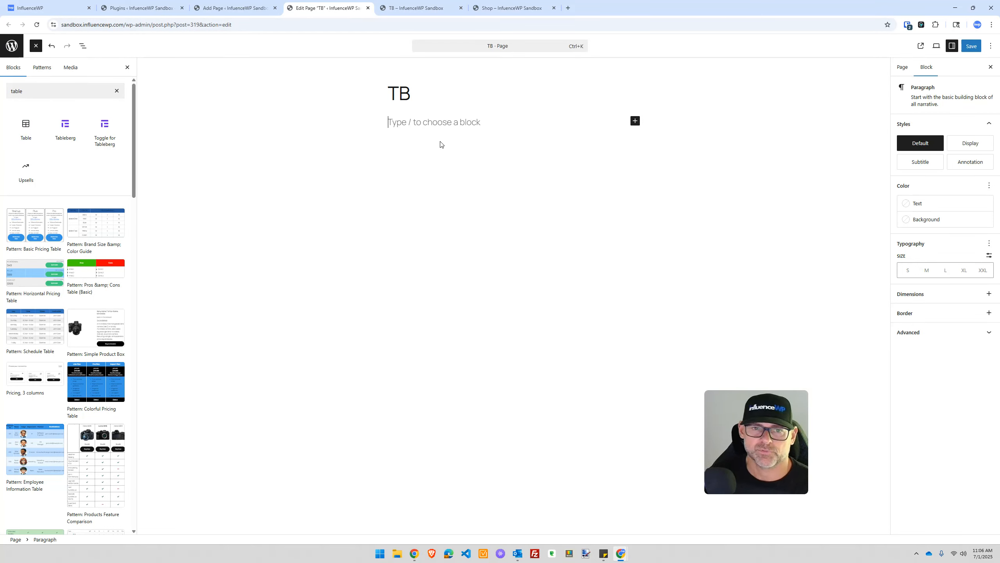
click(105, 124)
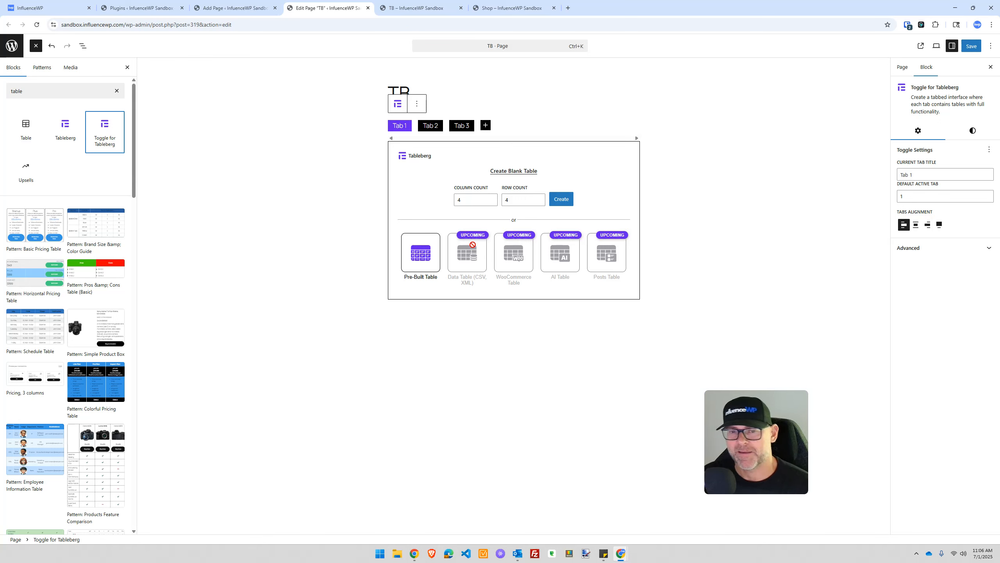
Step: Delete the toggle's third tab
click(435, 126)
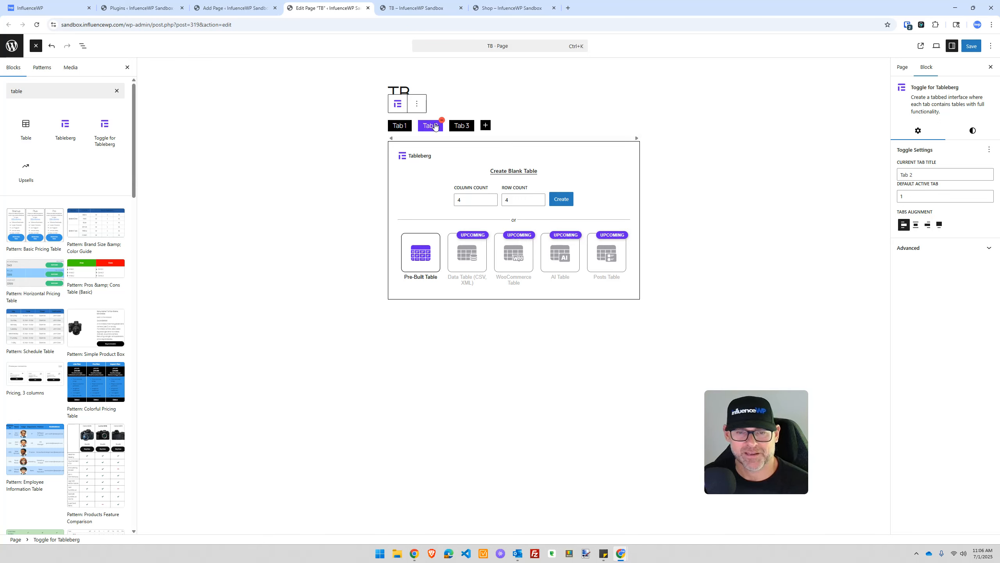
click(401, 126)
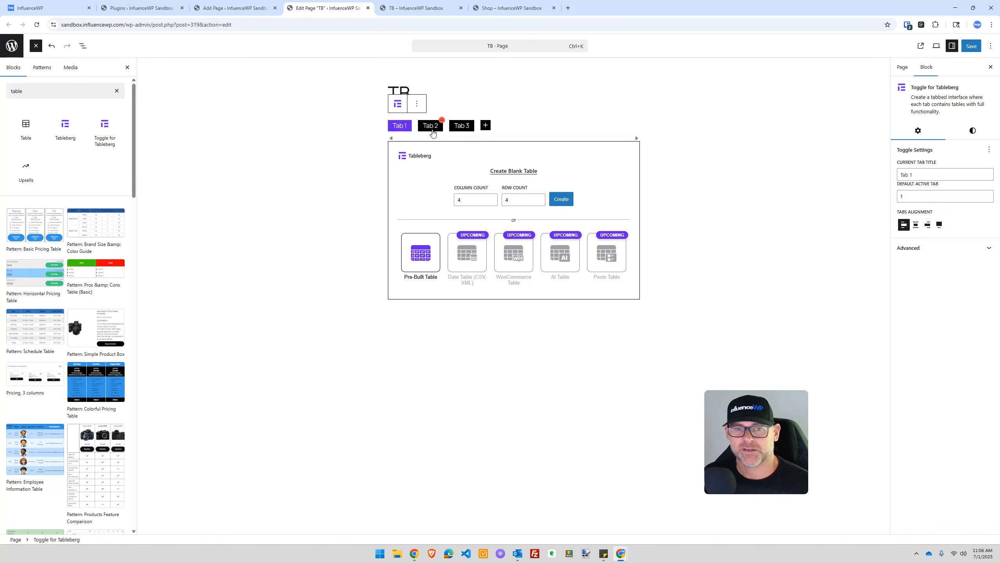
click(458, 127)
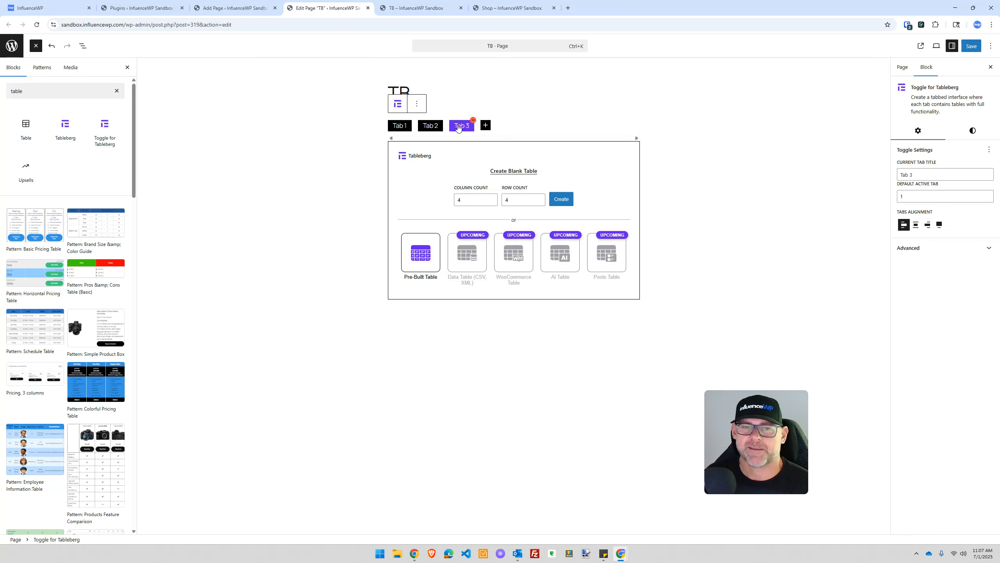
click(472, 120)
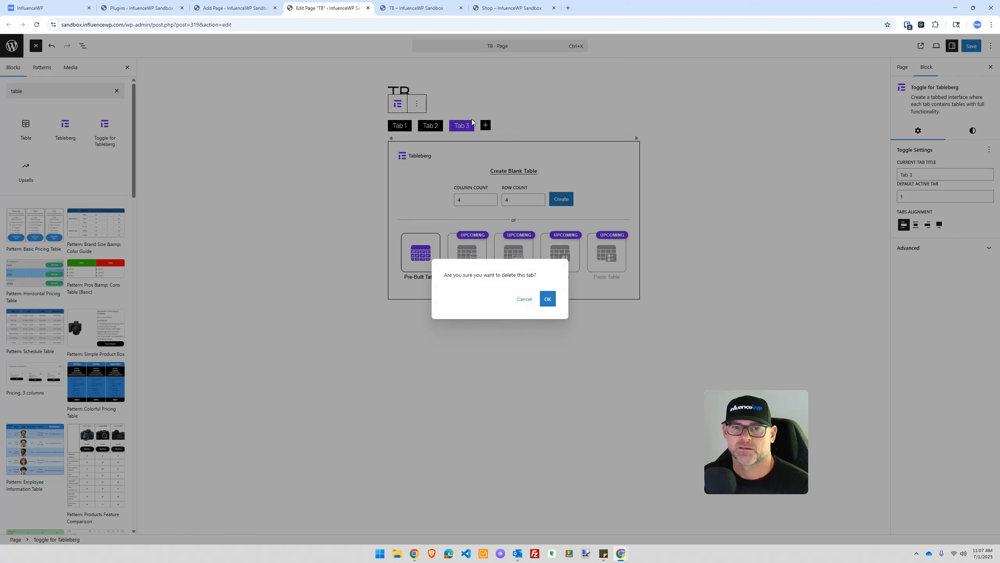
click(545, 299)
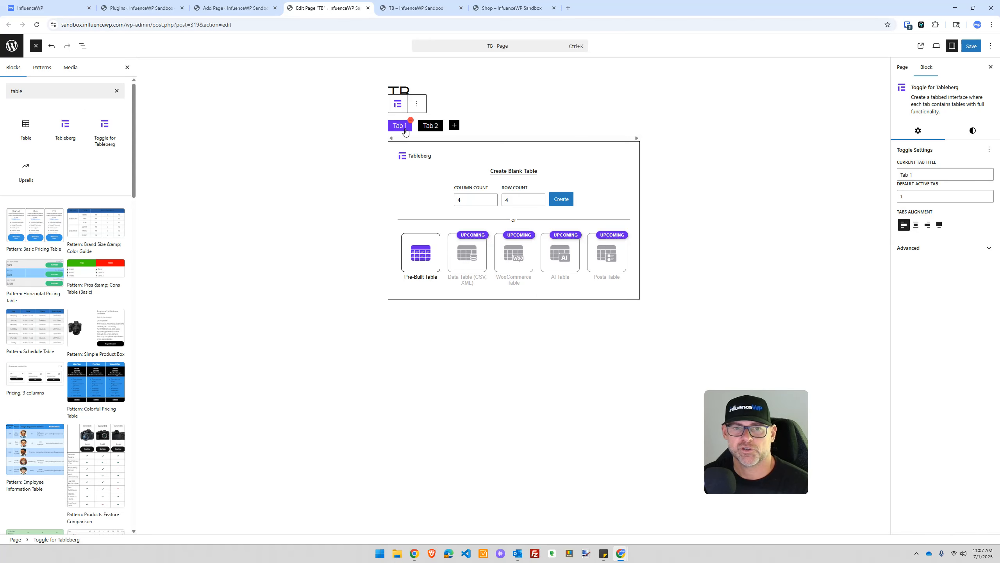
Step: Rename the two tabs 'Monthly' and 'Annual'
triple_click(914, 173)
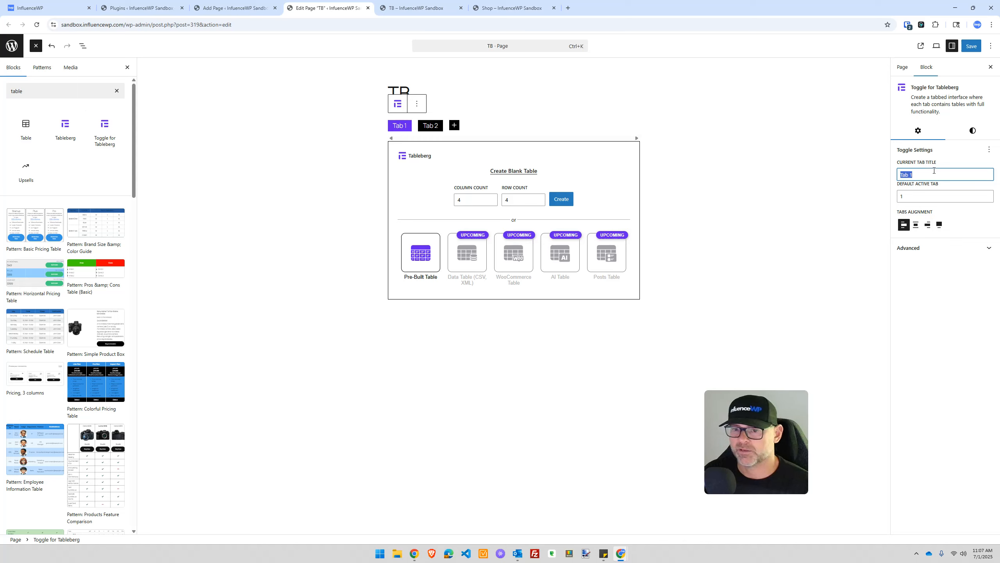
text(Monthly)
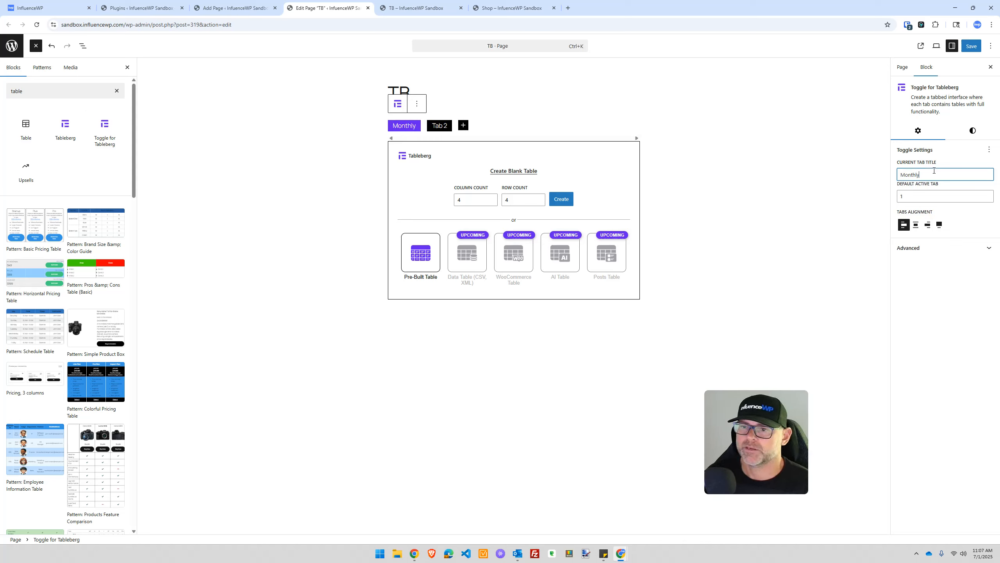
click(438, 126)
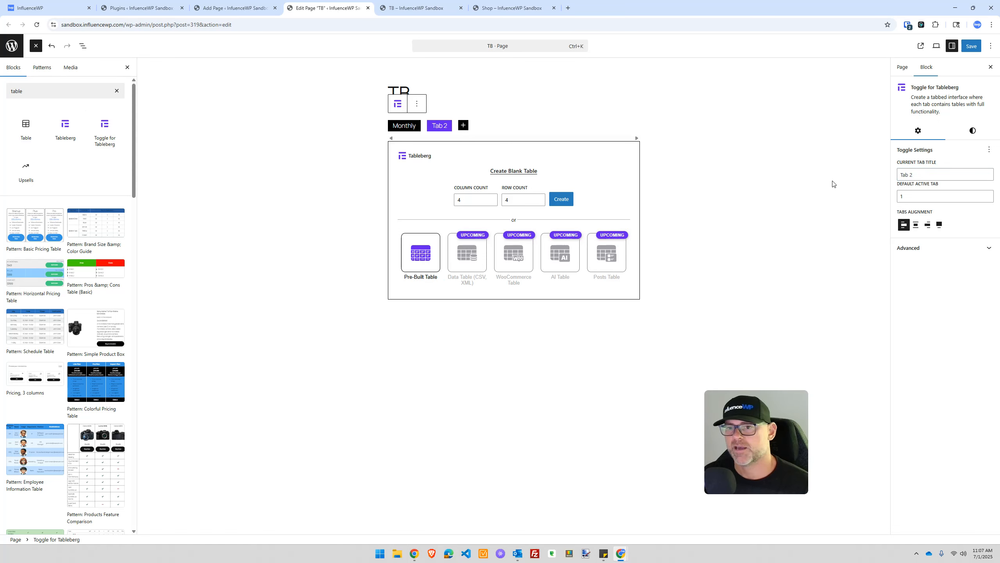
double_click(903, 174)
text(Annual)
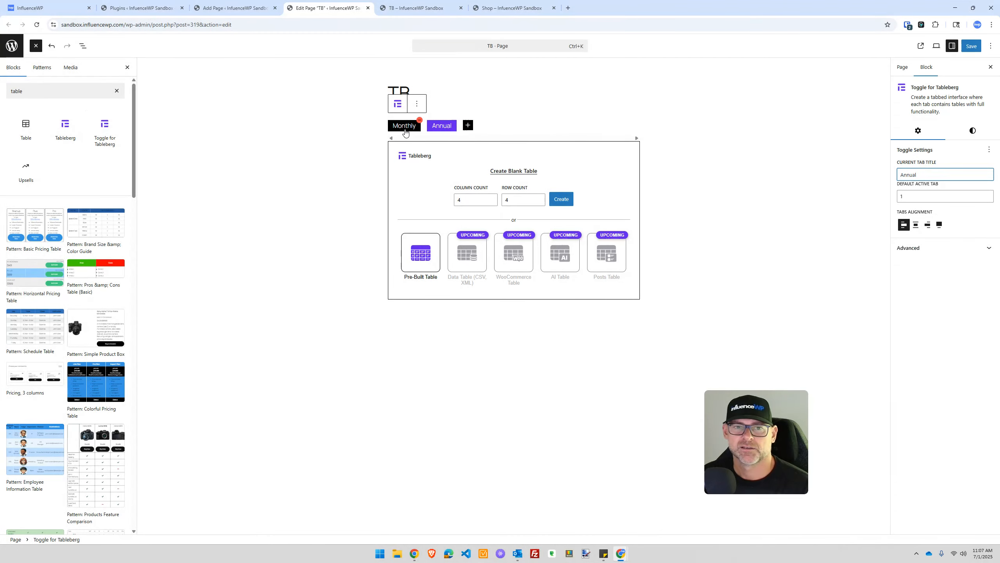
click(406, 132)
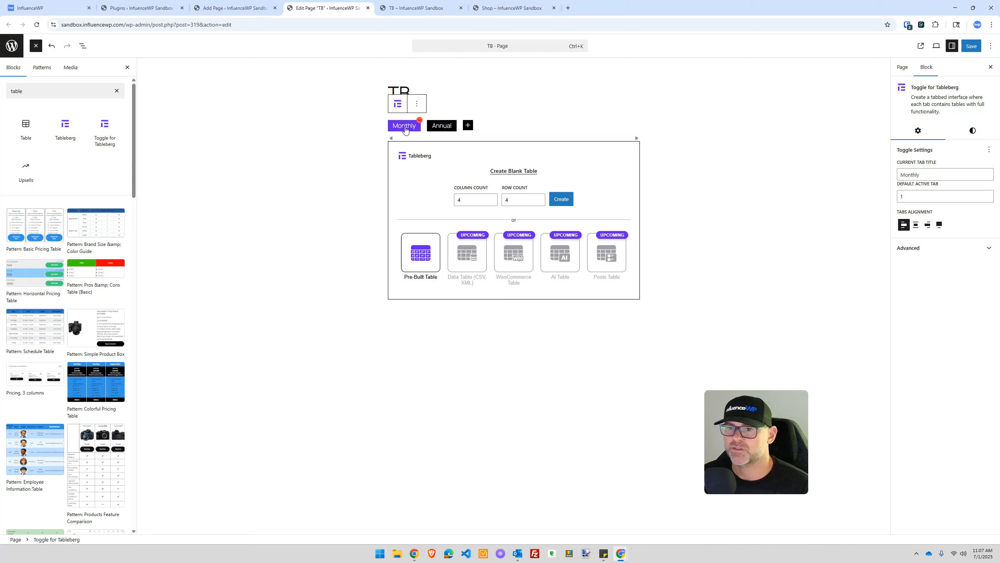
click(447, 127)
click(410, 125)
click(445, 127)
click(407, 128)
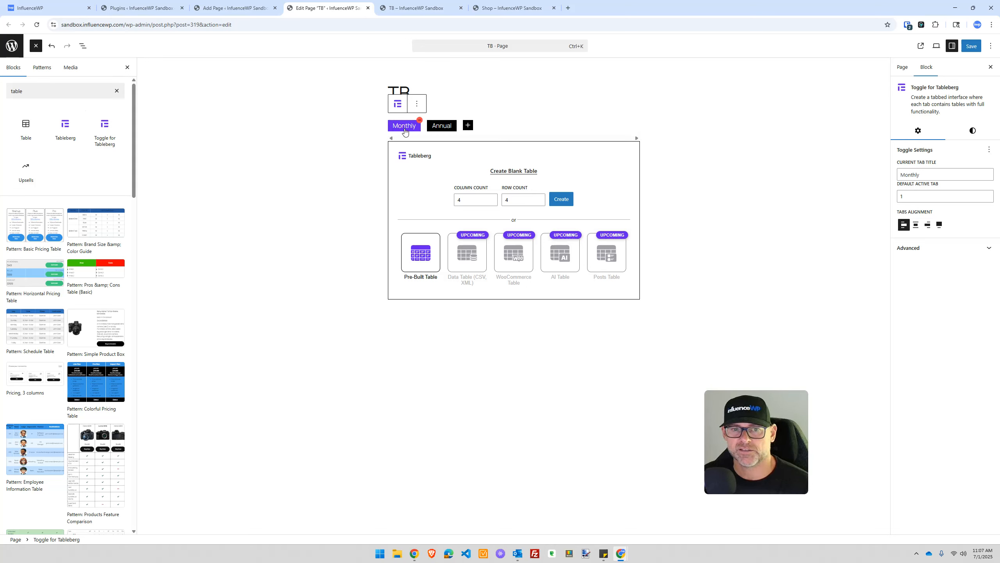
Step: Start the Monthly tab's blank table setup and clear its row count
click(467, 201)
click(511, 201)
key(BackSpace)
Step: Set row count 1 and insert the Basic Pricing Table into the Monthly tab
text(1)
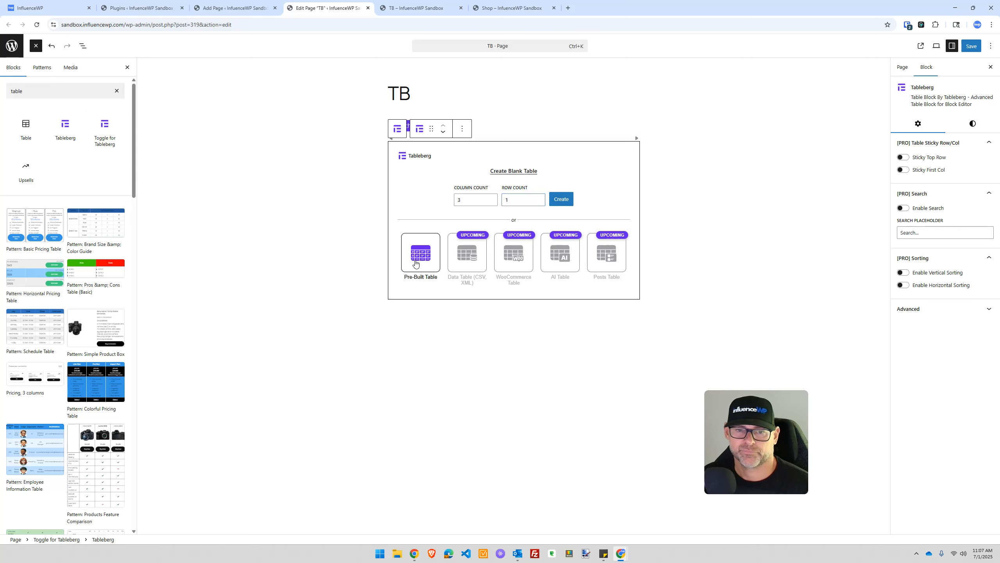
click(415, 264)
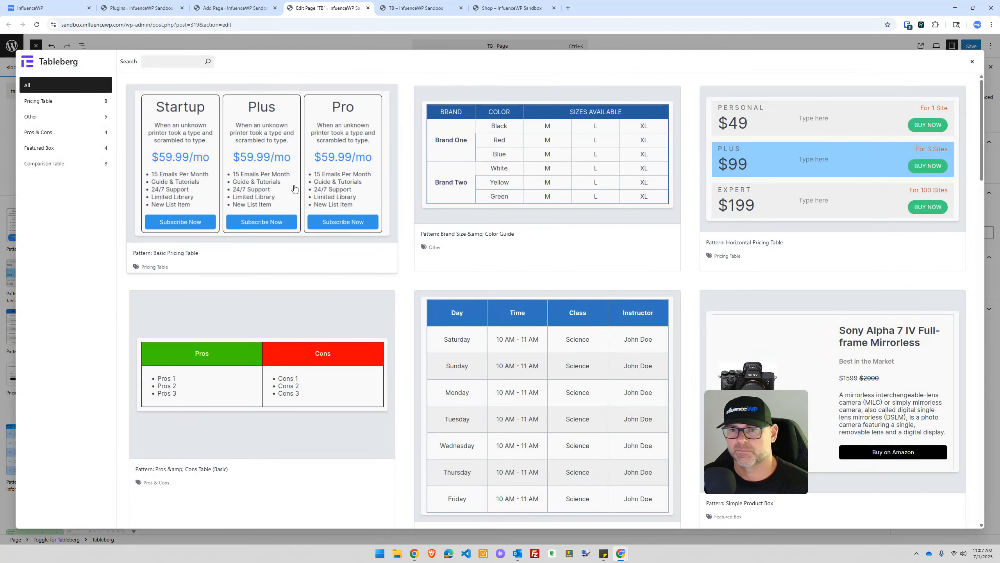
click(294, 189)
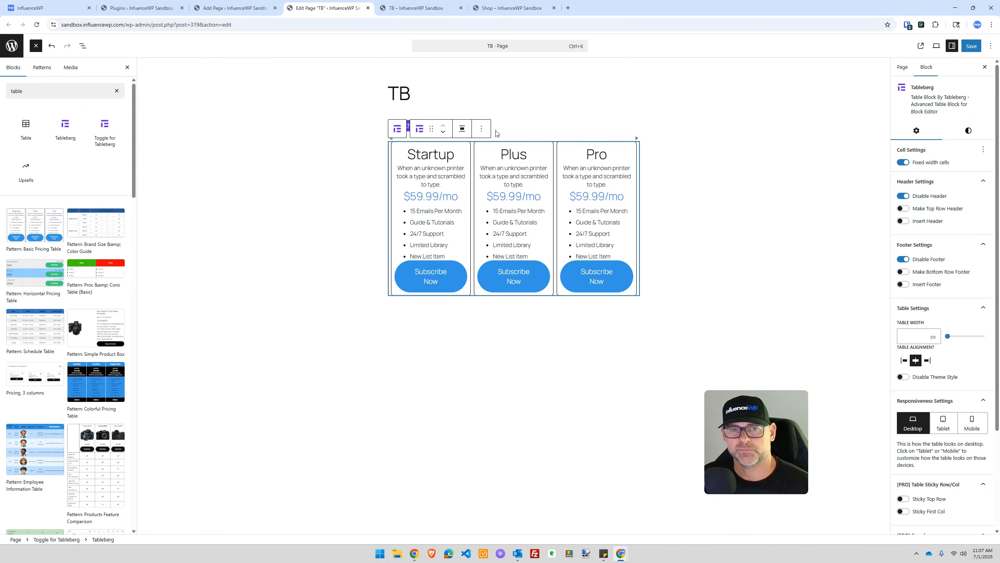
click(521, 110)
click(439, 126)
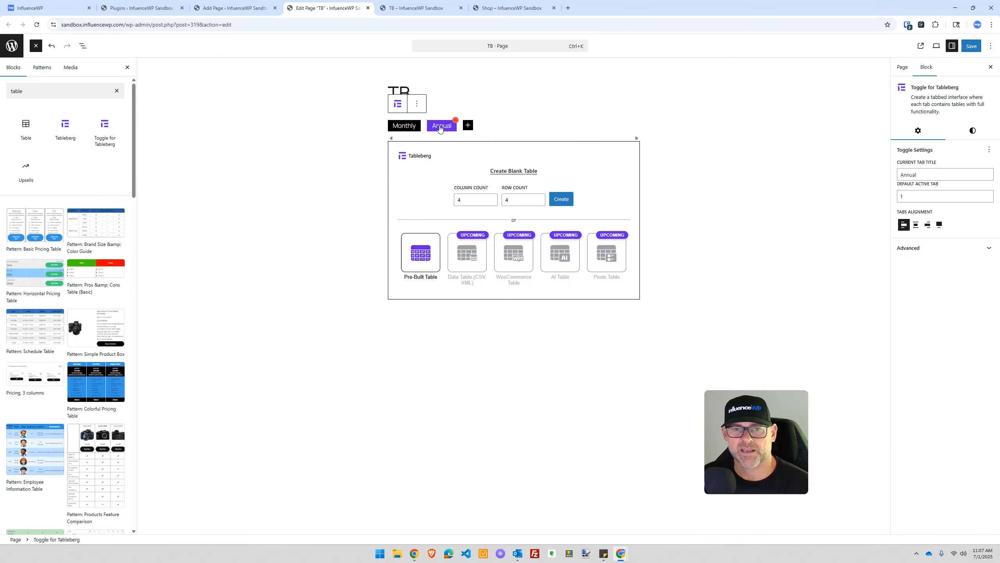
click(420, 127)
click(436, 126)
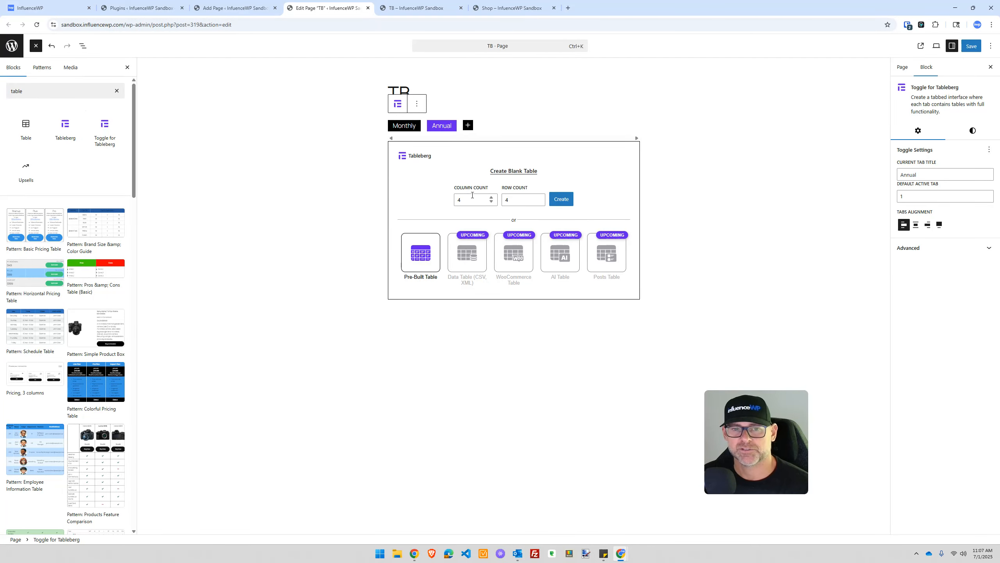
Step: Insert the Basic Pricing Table into the Annual tab as well
click(464, 199)
key(Tab)
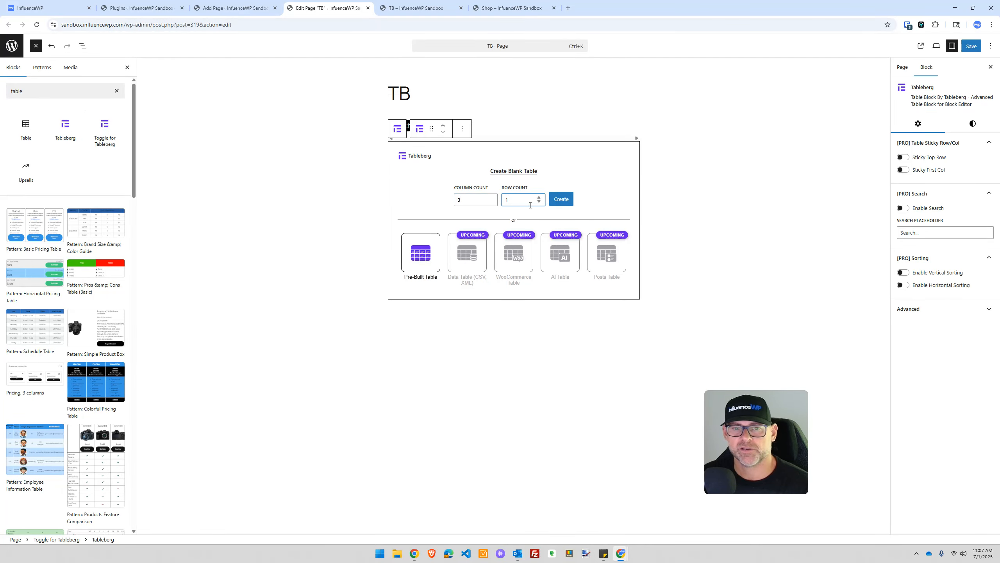
click(430, 251)
click(340, 157)
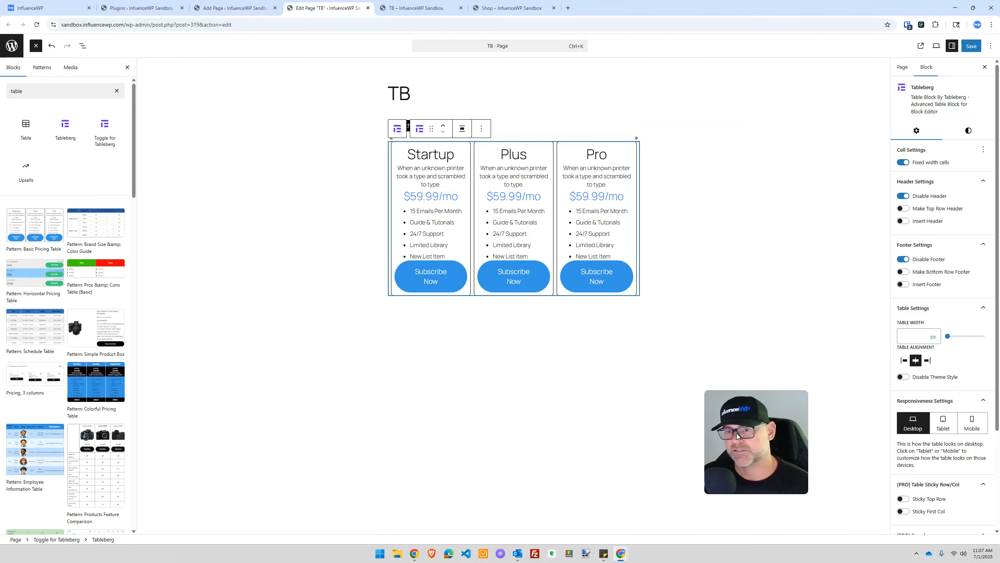
click(487, 88)
click(400, 129)
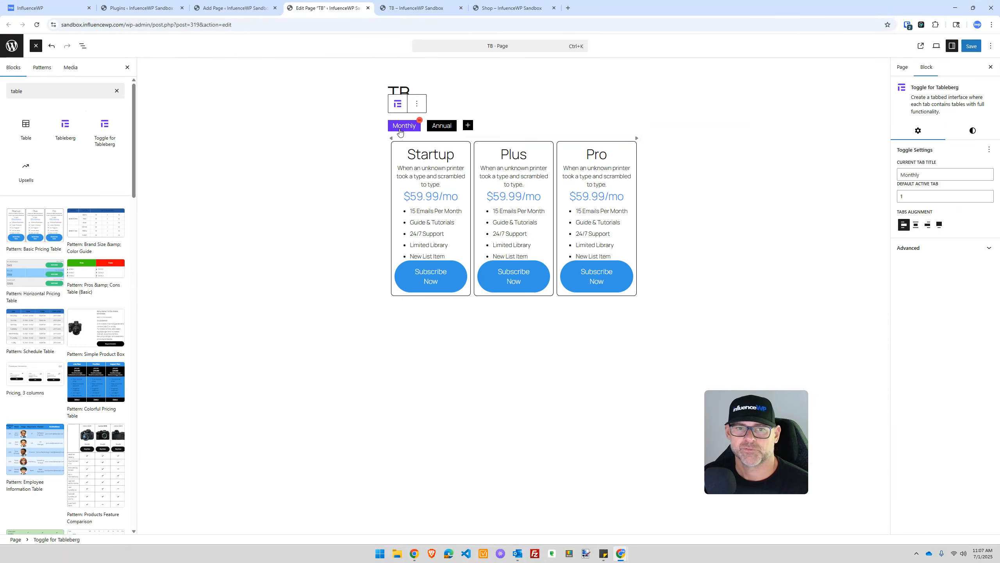
click(424, 154)
Step: Rename the Startup headings to 'Startup (Monthly)' and 'Startup (Annual)'
key(Right)
key(Right)
key(Right)
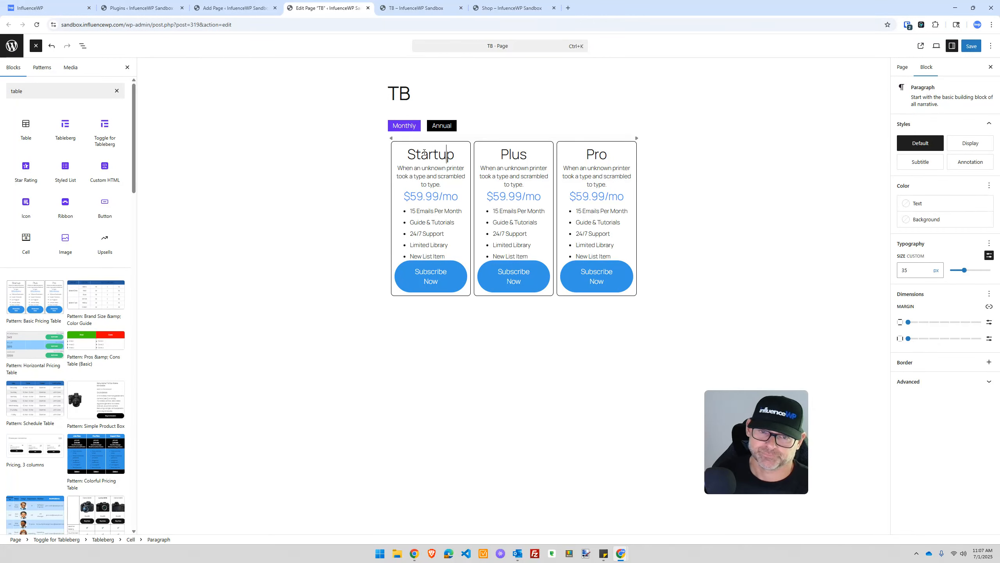
text(()
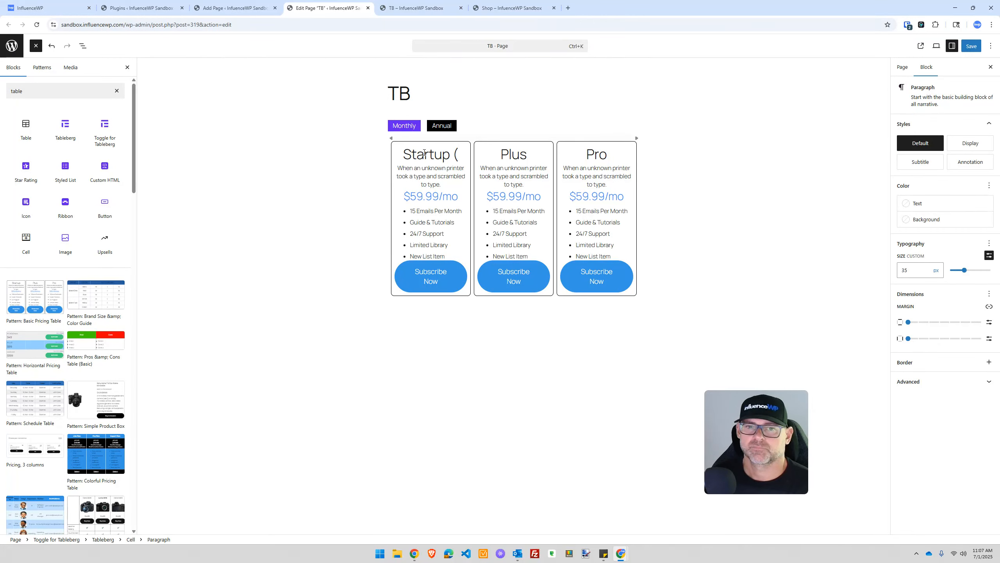
text(Monthly))
click(410, 91)
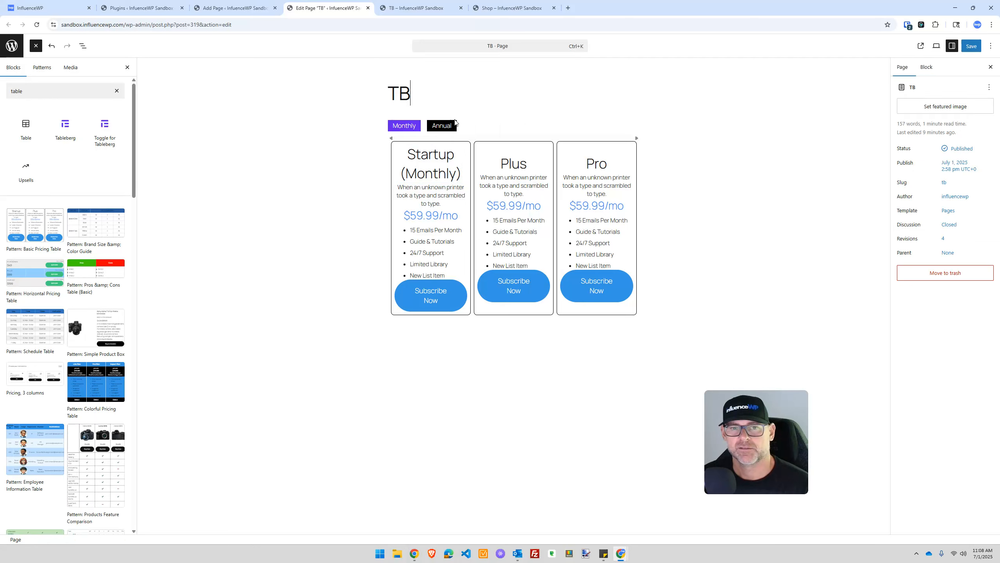
click(450, 127)
click(453, 154)
text((A)
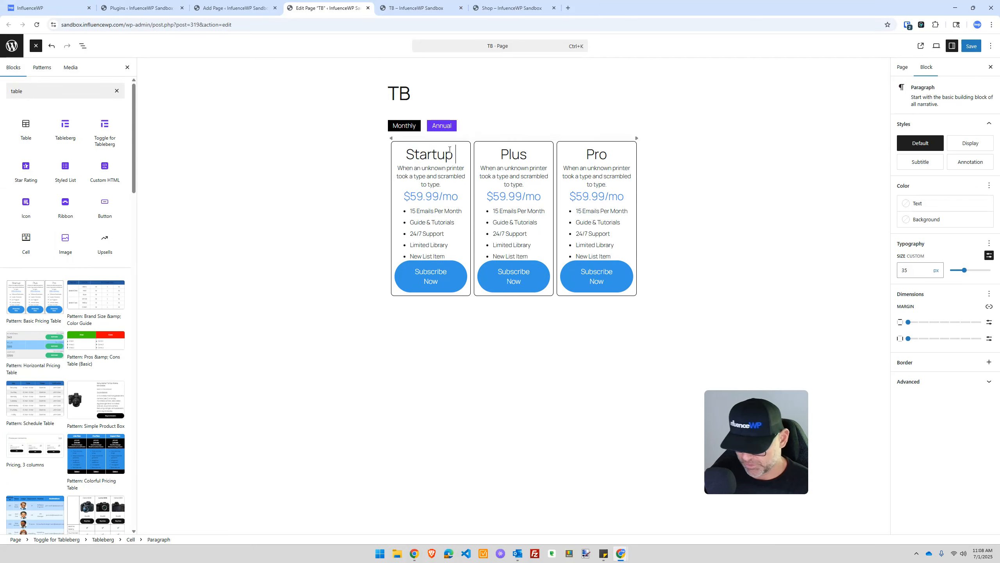
text(nnual)
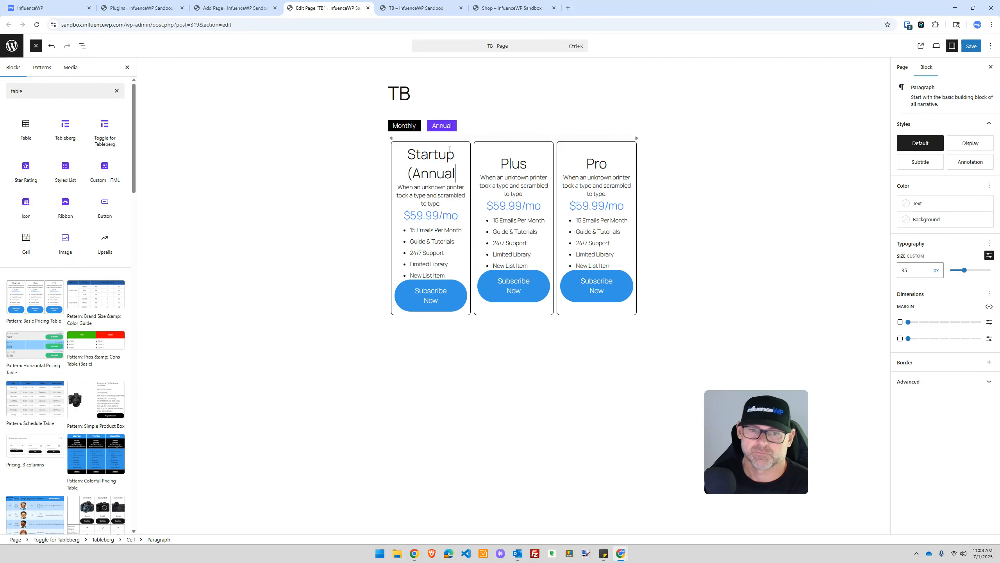
text())
click(384, 128)
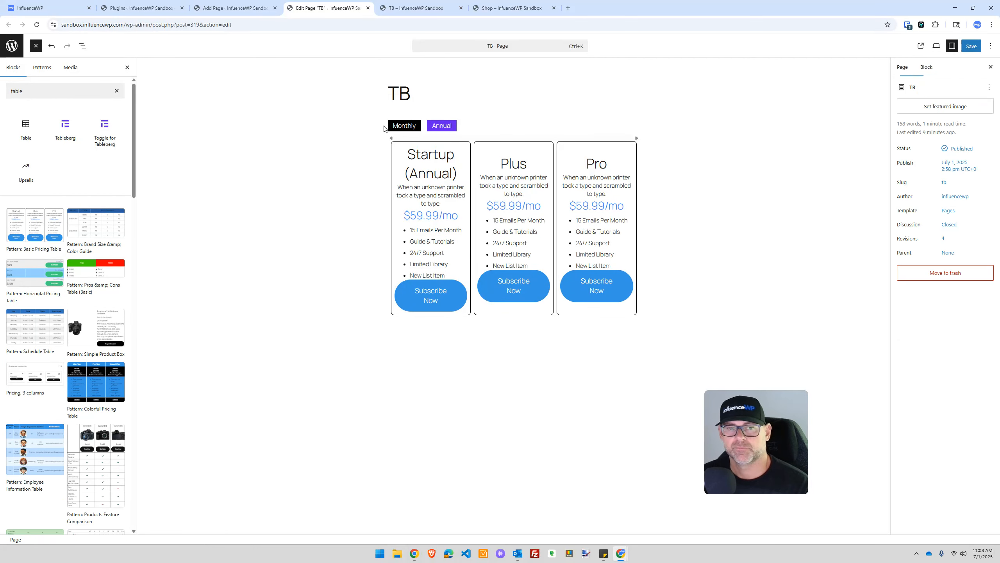
Step: Save the TB page and open its live view in a new tab
click(971, 46)
right_click(921, 45)
click(853, 54)
Step: Check the live page's Annual pricing, then return to the admin Plugins list
click(424, 7)
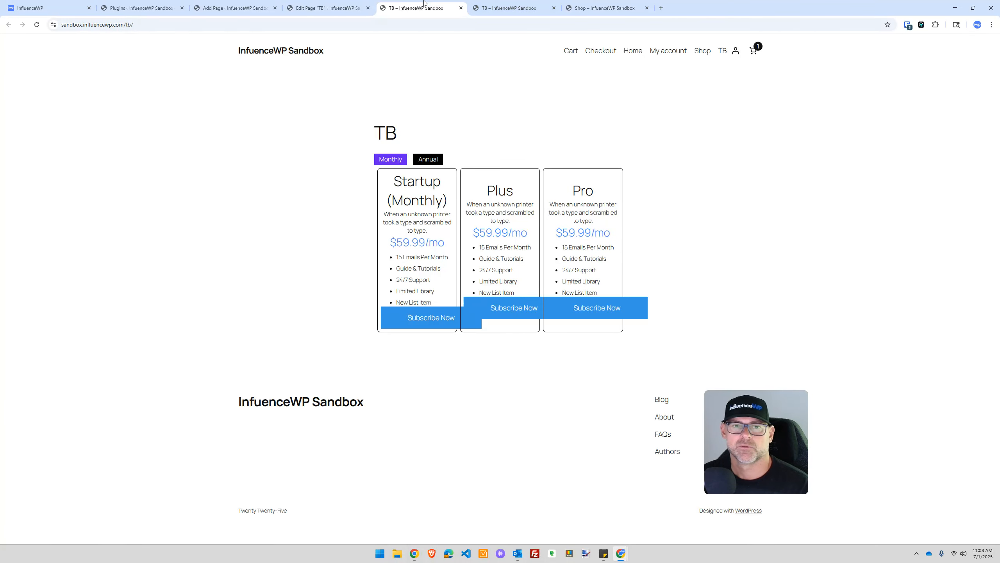
click(438, 160)
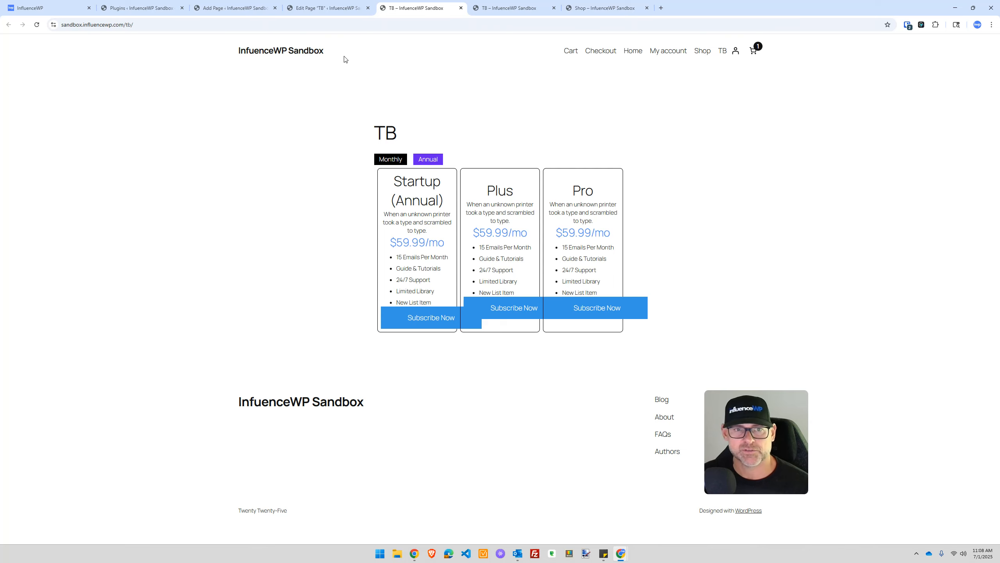
click(157, 7)
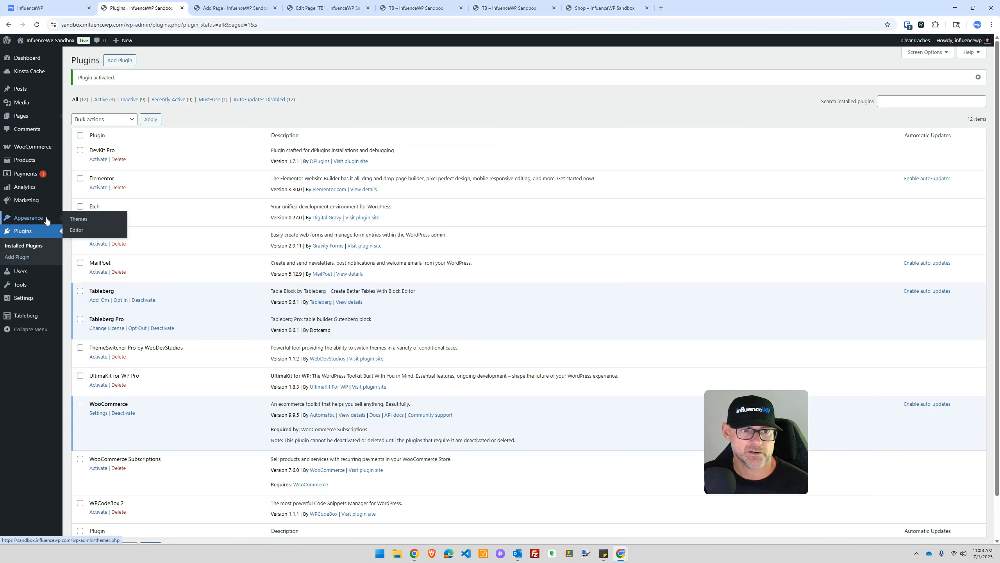
Step: Activate the Storefront theme from Appearance > Themes
click(75, 221)
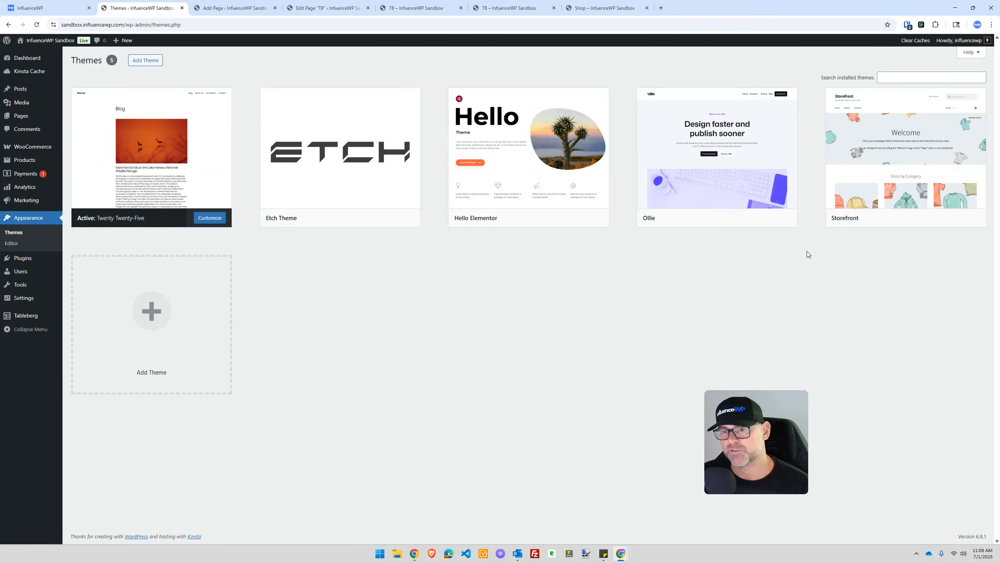
mouse_move(904, 172)
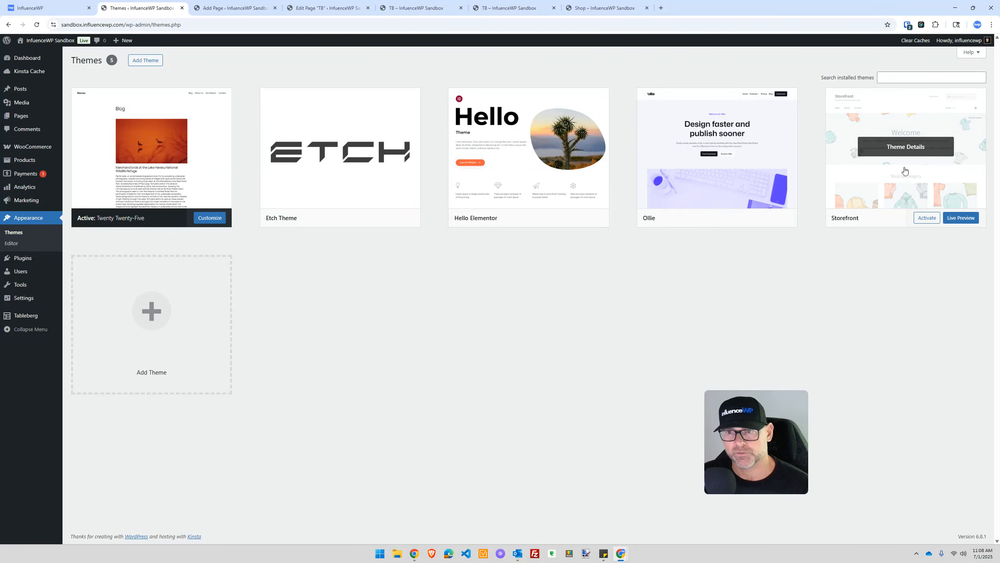
click(926, 218)
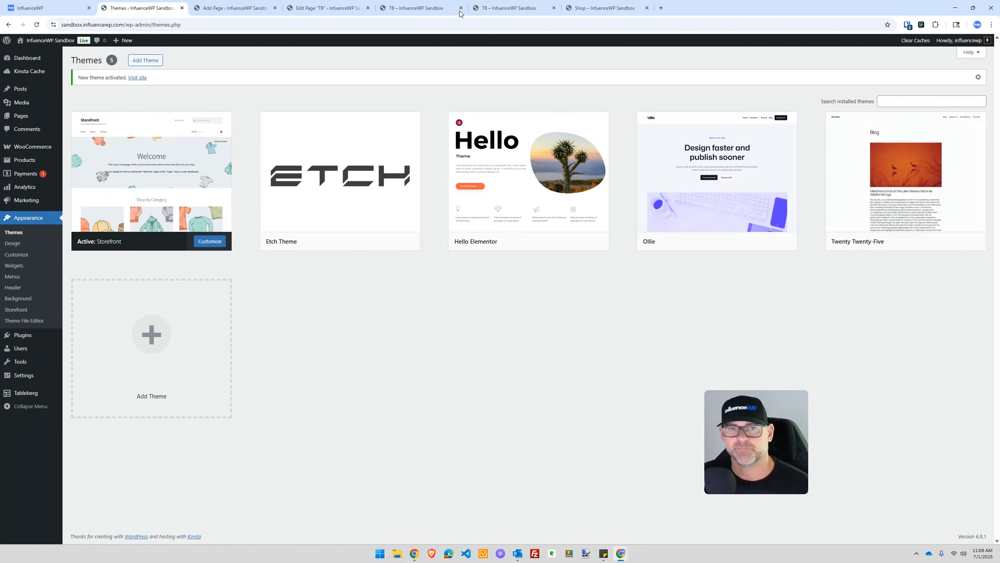
Step: Close the extra front-end tabs and reload the TB page under Storefront
click(602, 7)
click(540, 10)
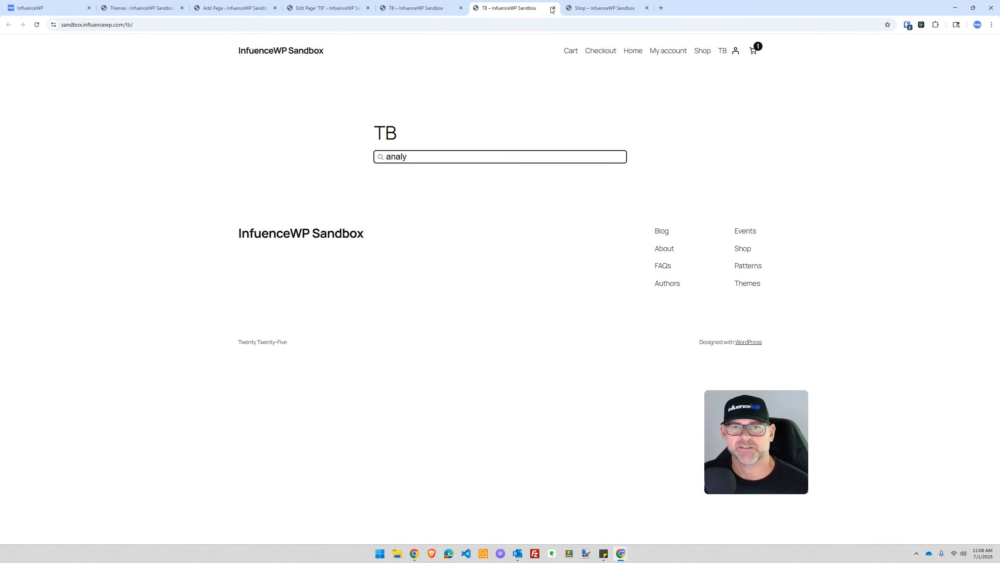
click(552, 8)
click(552, 8)
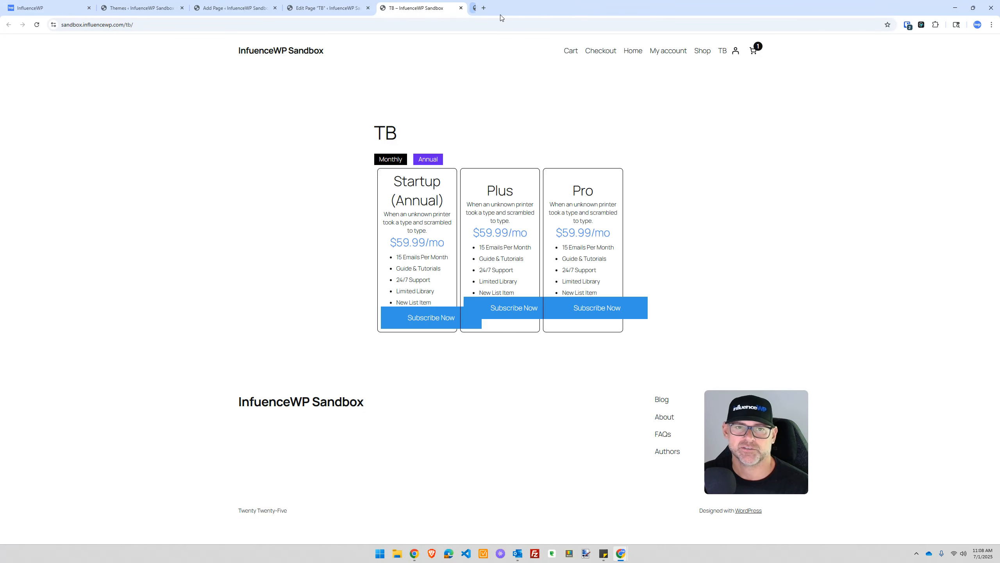
click(37, 24)
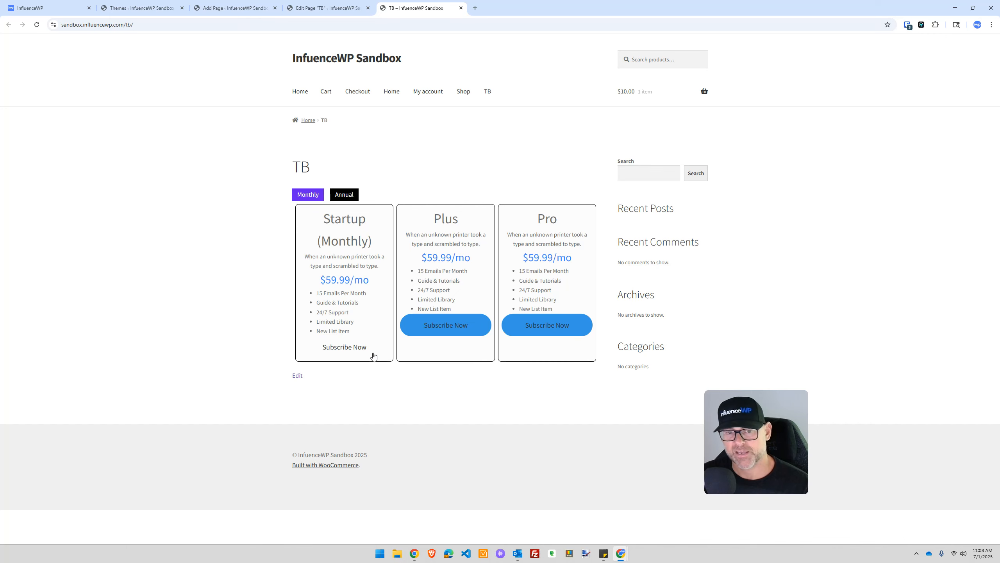
click(166, 4)
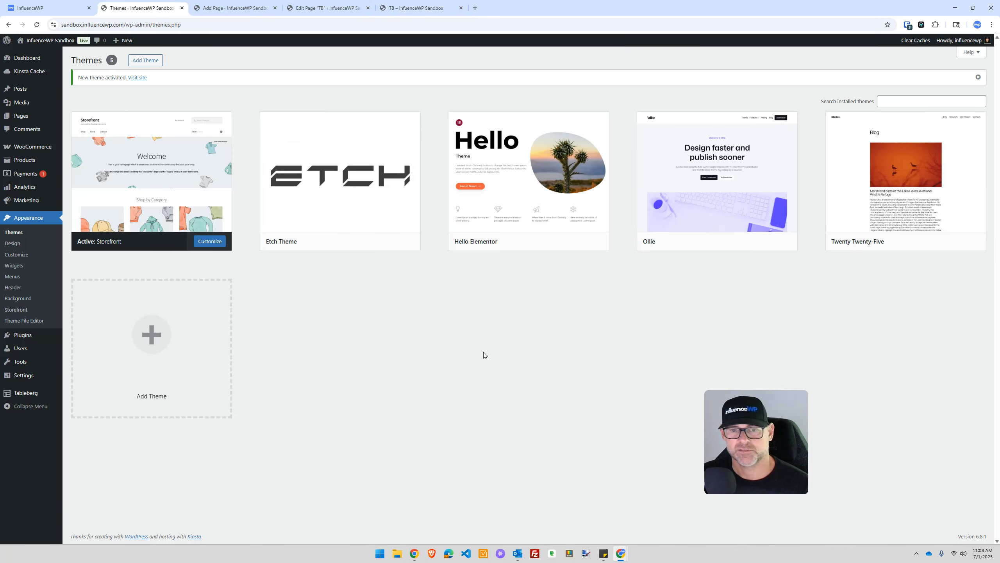
Step: Activate Ollie, reload the live TB page, then select the Startup Subscribe Now button in the editor
click(739, 241)
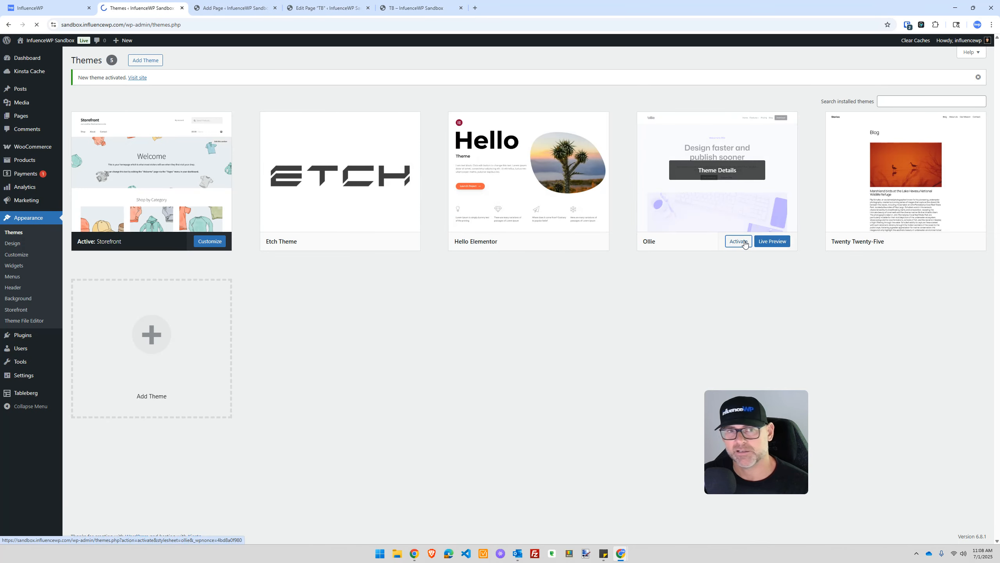
click(415, 11)
click(38, 29)
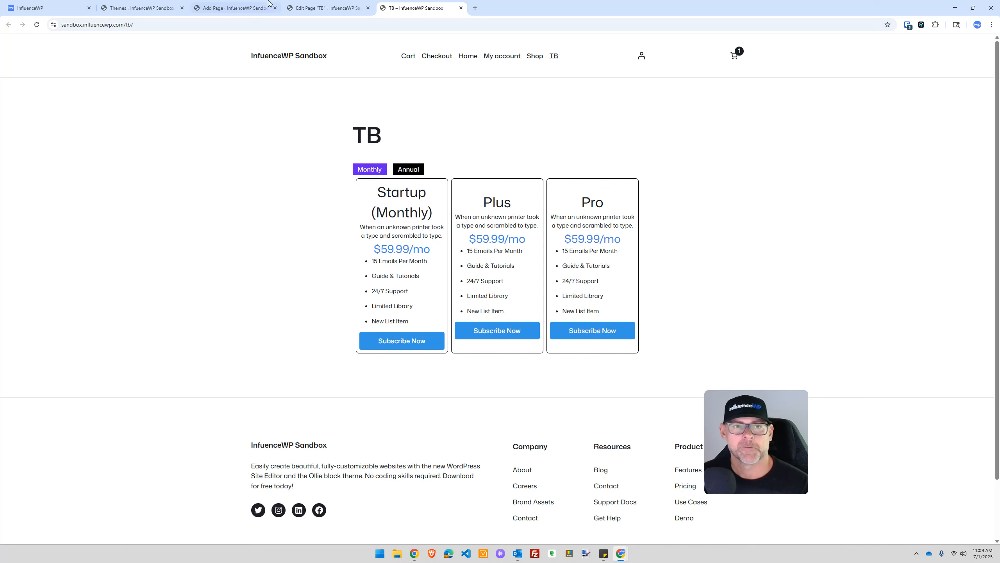
click(323, 7)
click(435, 287)
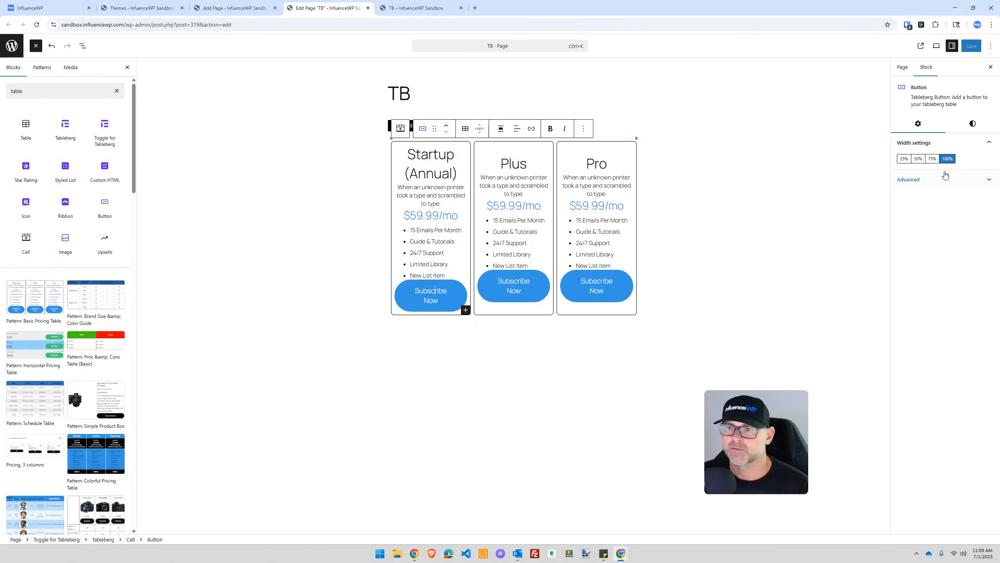
Step: Make the Startup button 100% wide with a black (#111111) hover background
click(907, 160)
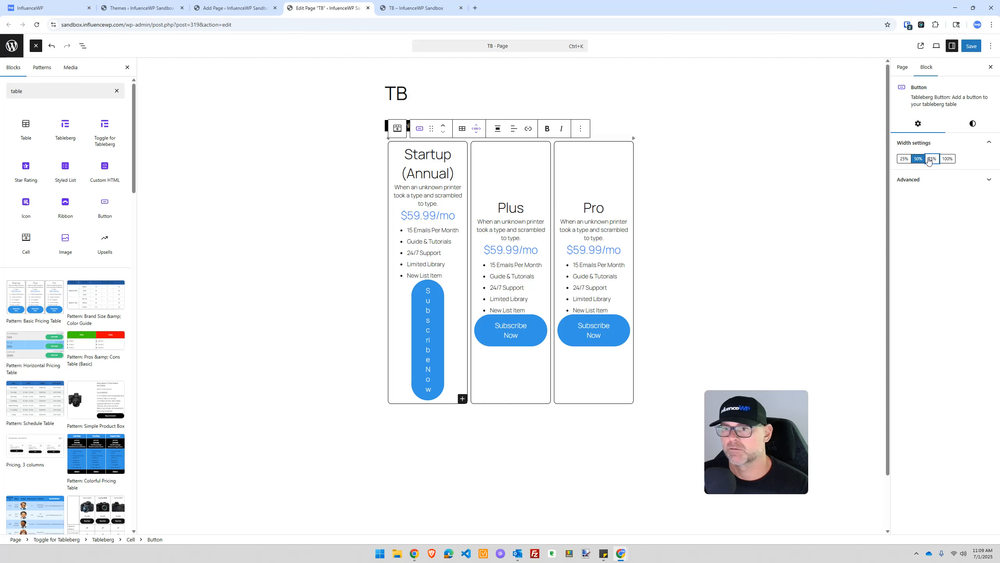
click(932, 158)
click(945, 159)
click(973, 125)
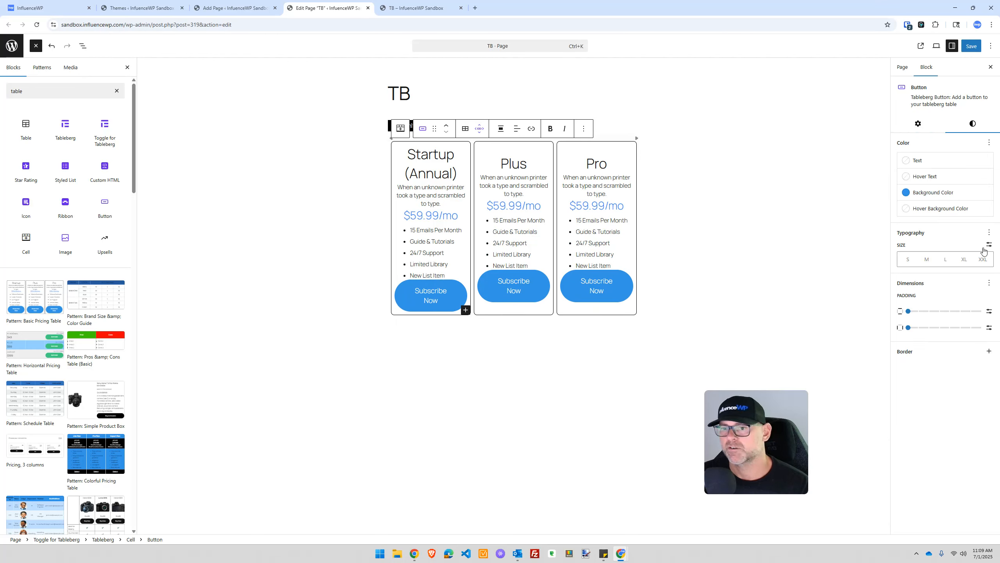
click(906, 210)
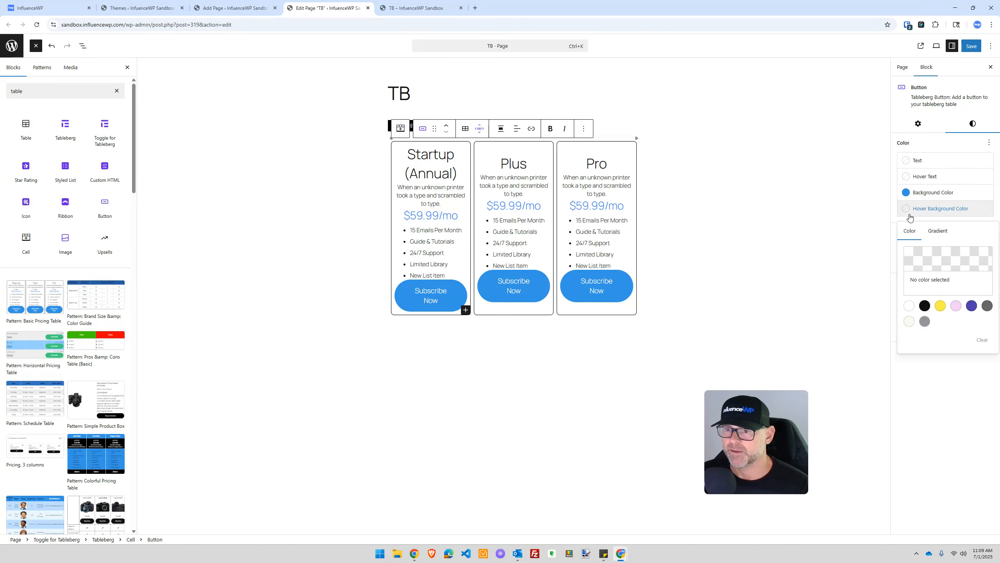
click(924, 306)
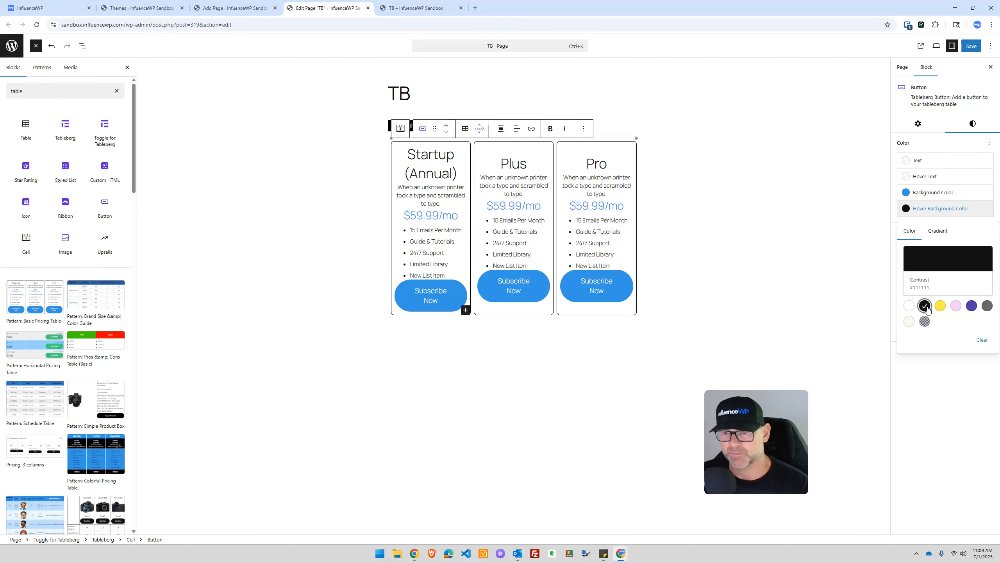
Step: Save the TB page and reload its live view
click(972, 46)
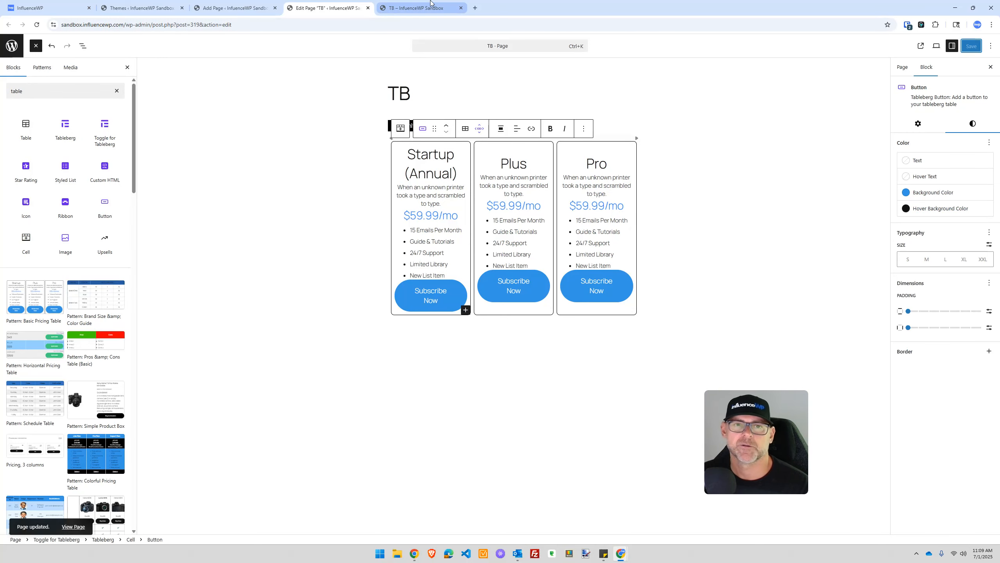
click(421, 8)
click(37, 25)
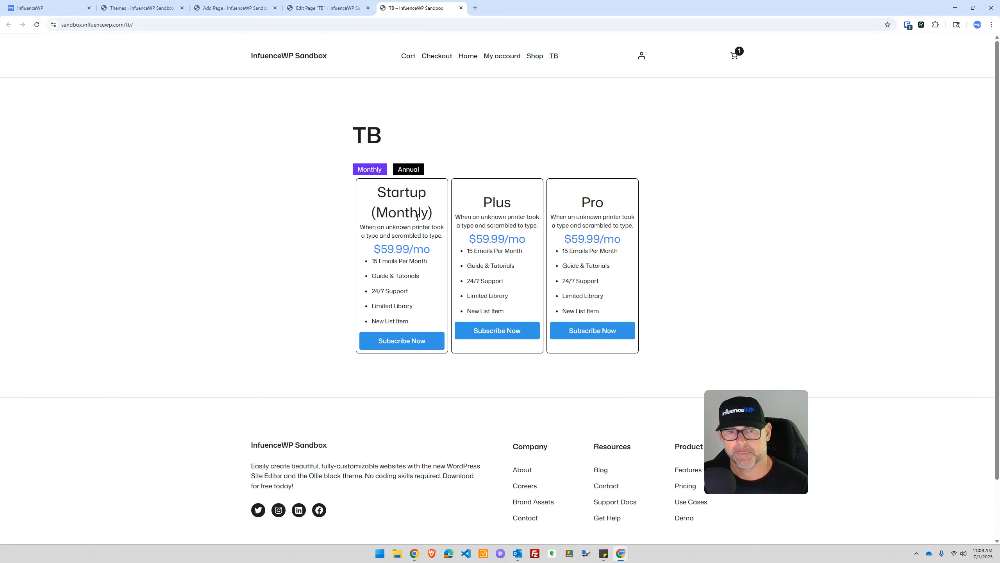
Step: Under Ollie, flip the live TB pricing table to Annual, then Monthly, then Annual
click(412, 173)
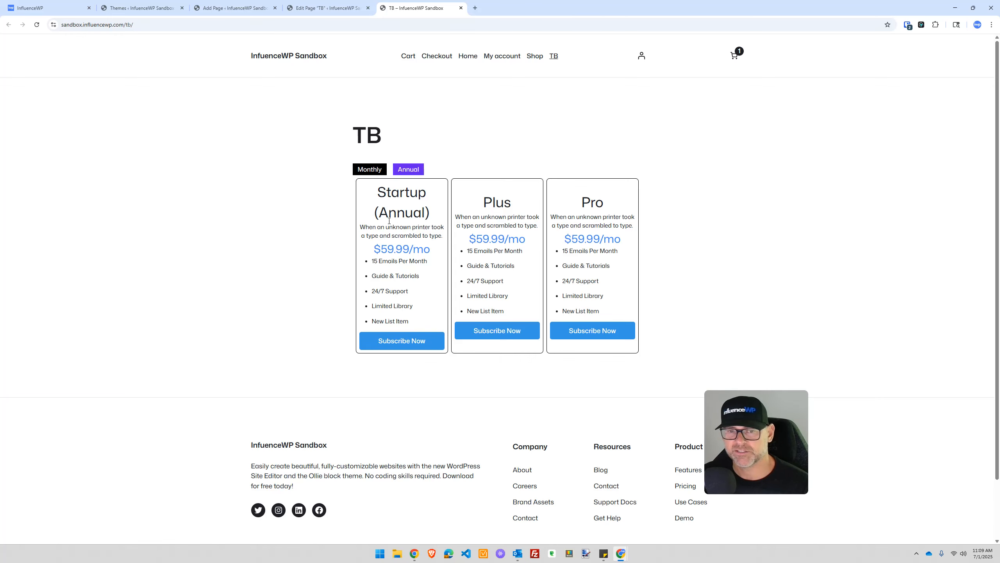
click(377, 170)
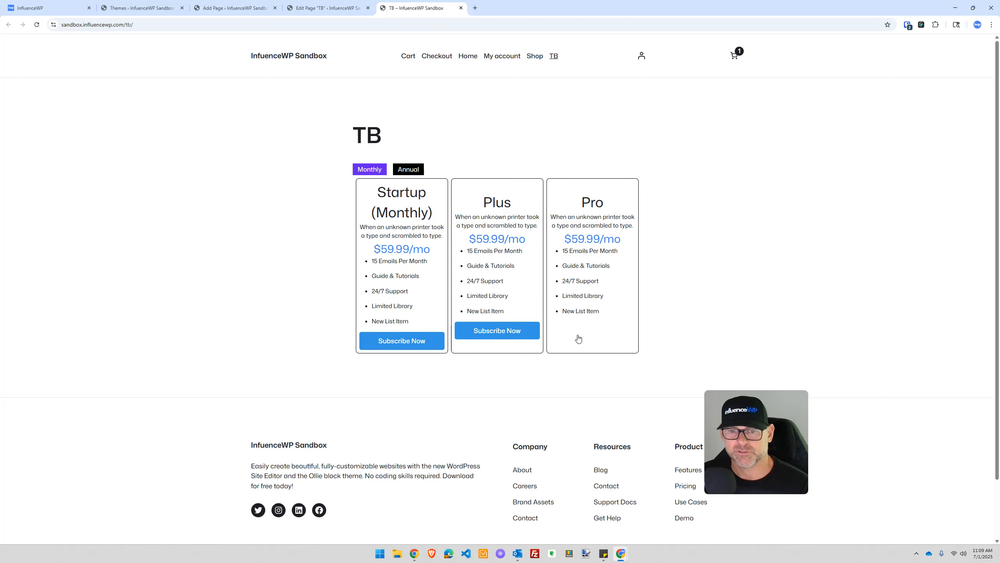
click(401, 170)
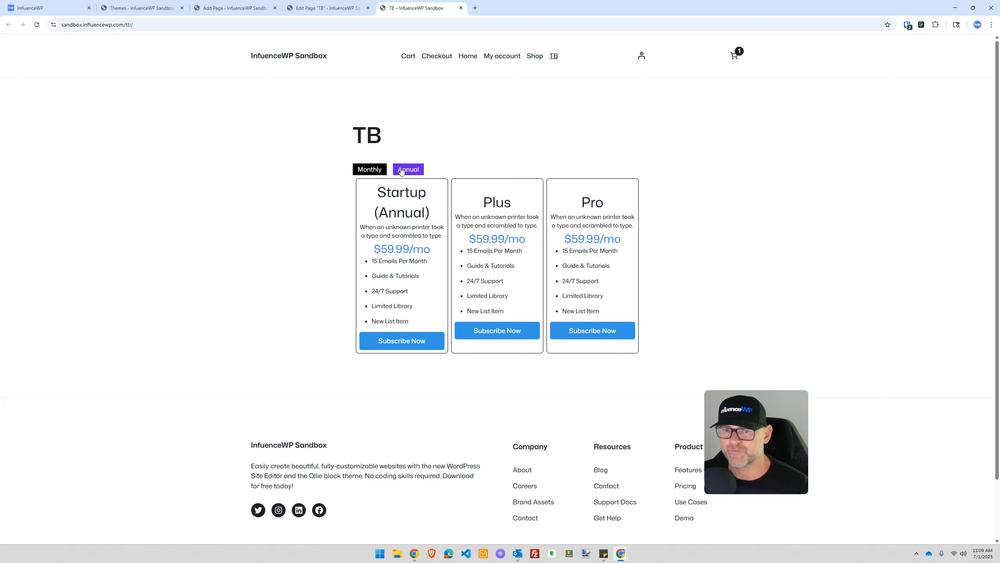
Step: Check the TB editor, scroll through the live page, and go back to the Themes screen
click(307, 4)
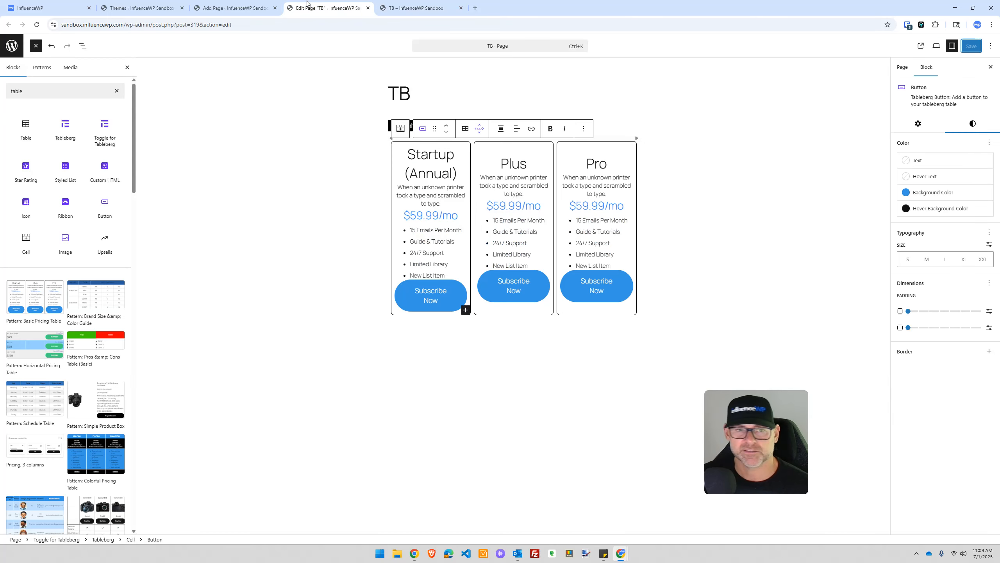
click(417, 7)
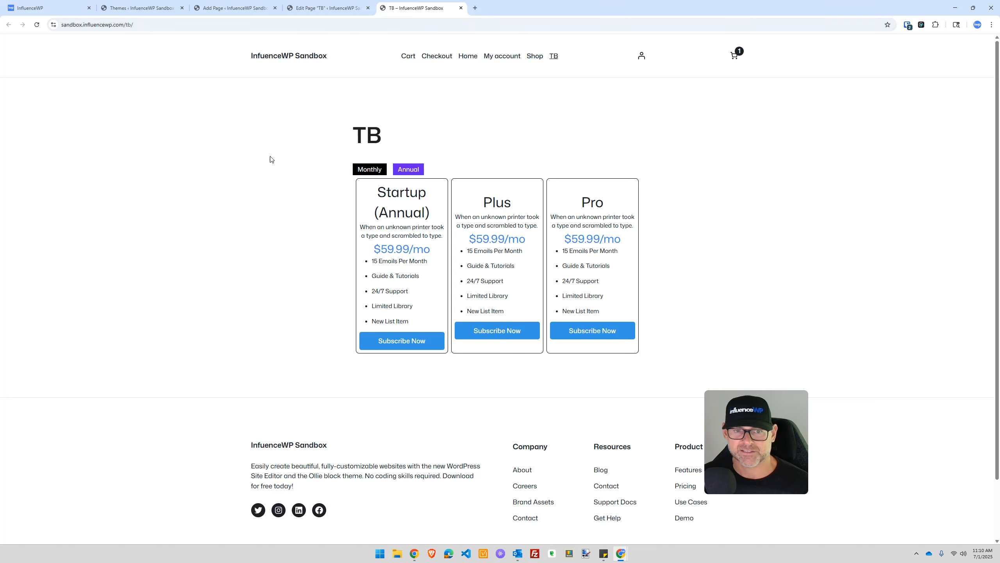
scroll(298, 185, down, 1)
scroll(311, 252, up, 1)
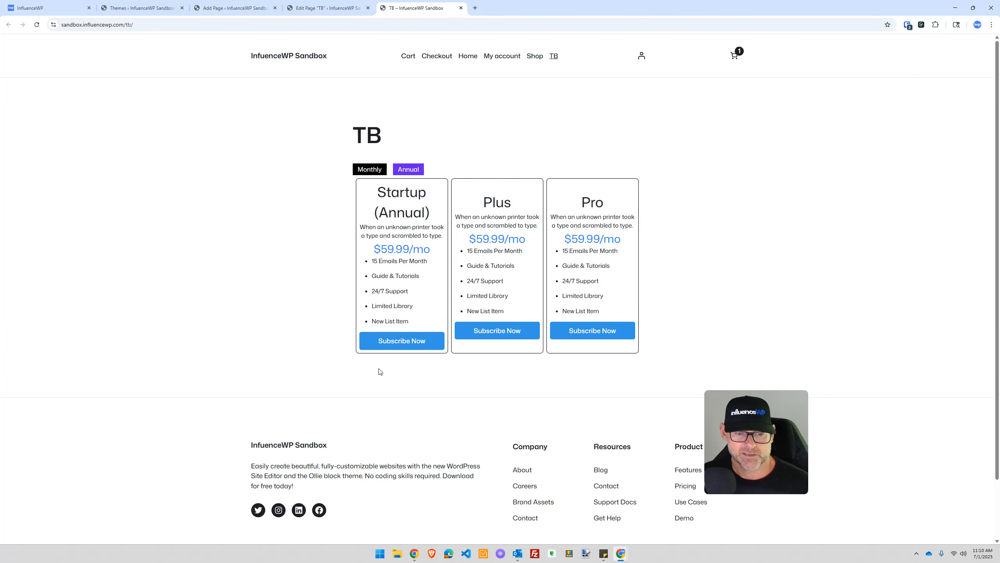
scroll(386, 371, down, 1)
scroll(409, 370, up, 1)
click(157, 8)
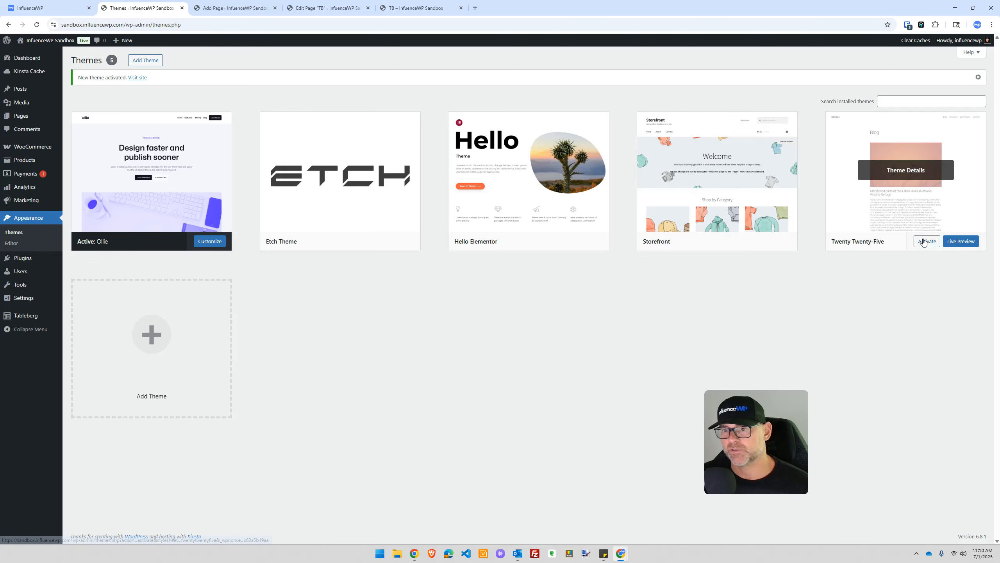
Step: Activate Twenty Twenty-Five and reload the live TB page under the new theme
click(924, 241)
click(417, 8)
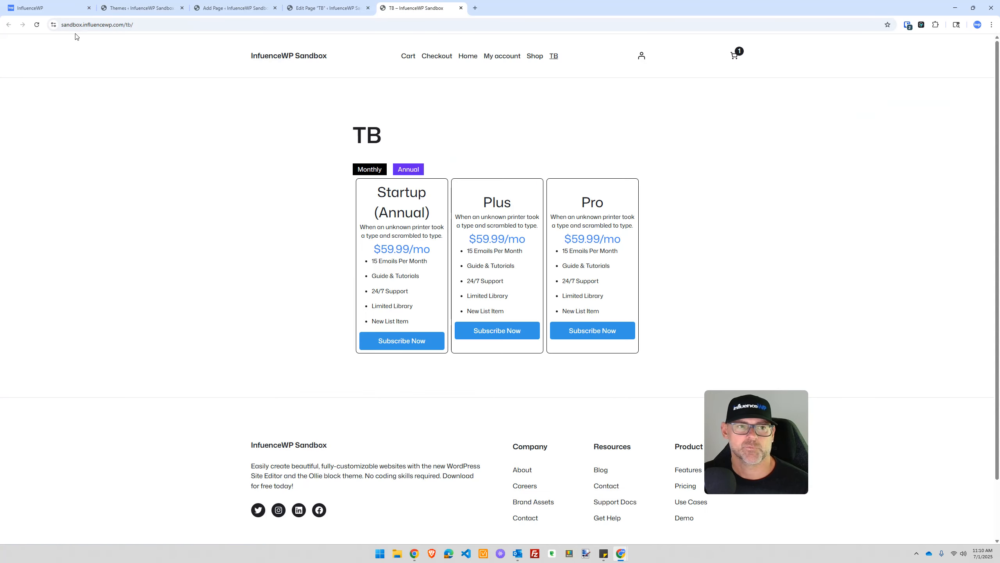
click(37, 24)
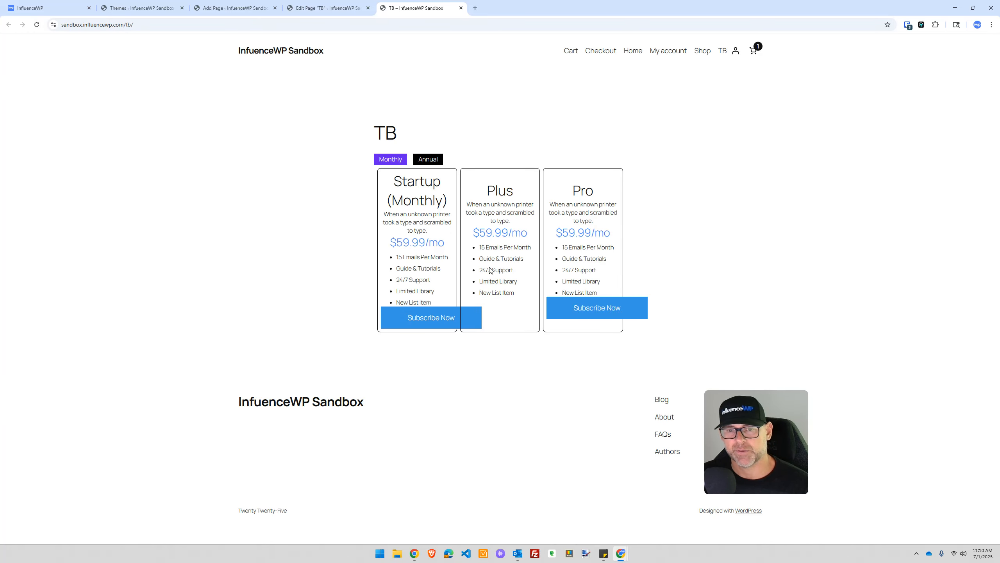
Step: Flip the toggle between Monthly and Annual several times, ending on the Startup (Annual) table
click(427, 159)
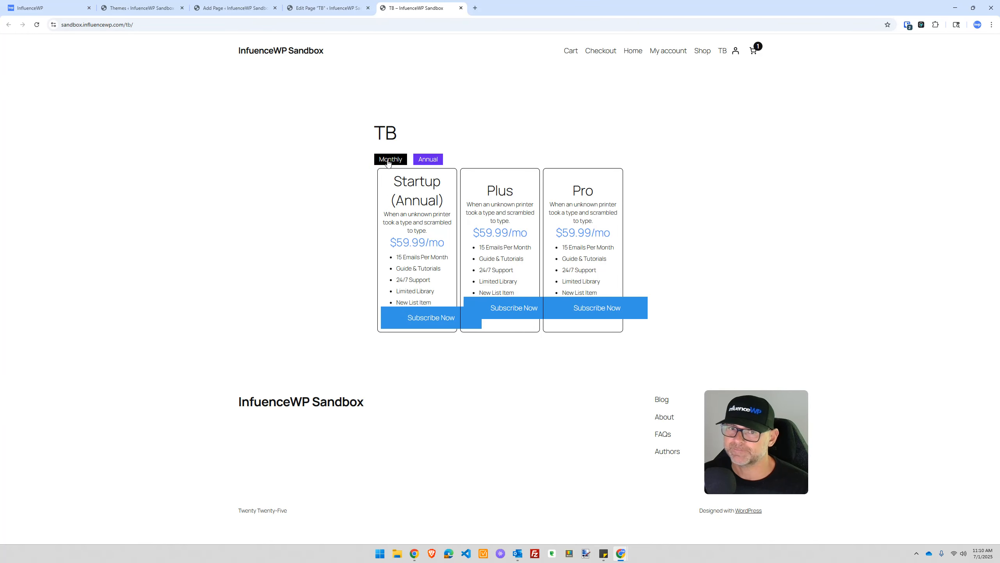
click(388, 161)
click(385, 163)
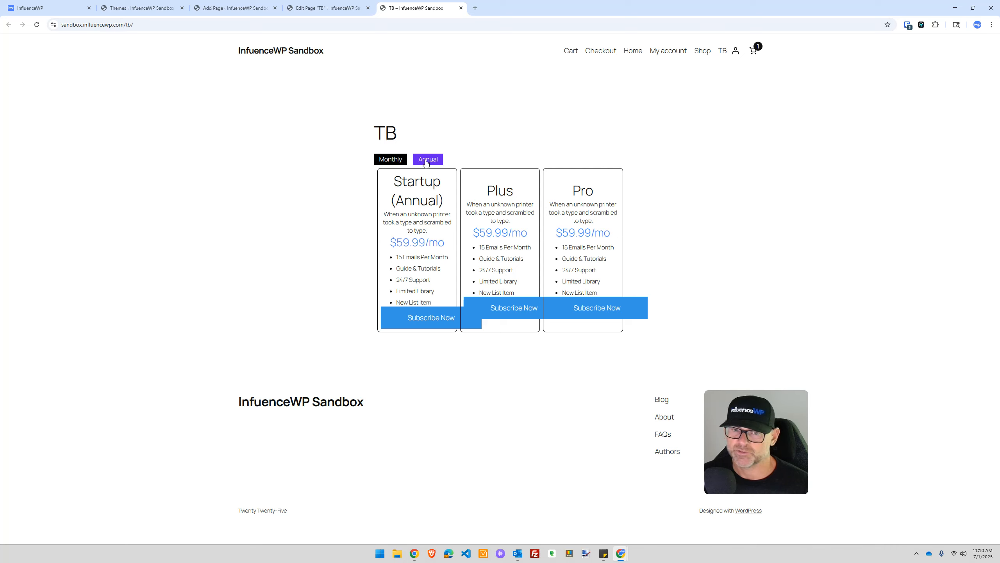
click(392, 161)
click(433, 163)
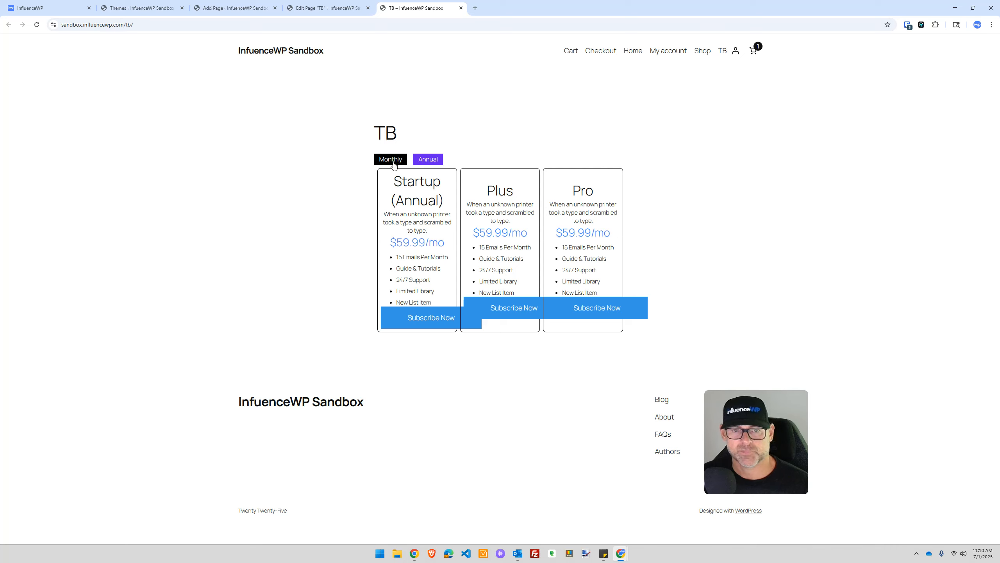
click(394, 162)
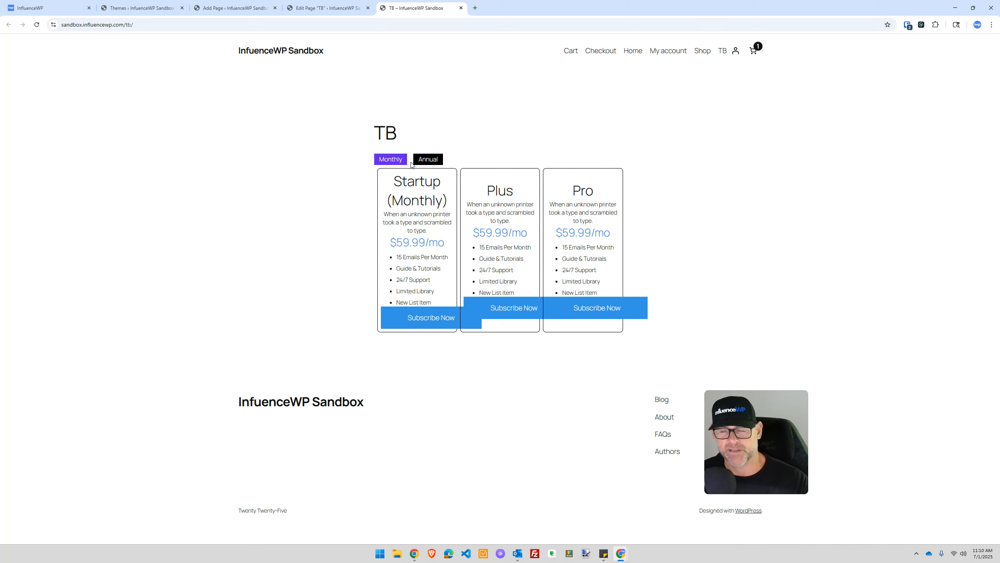
click(432, 157)
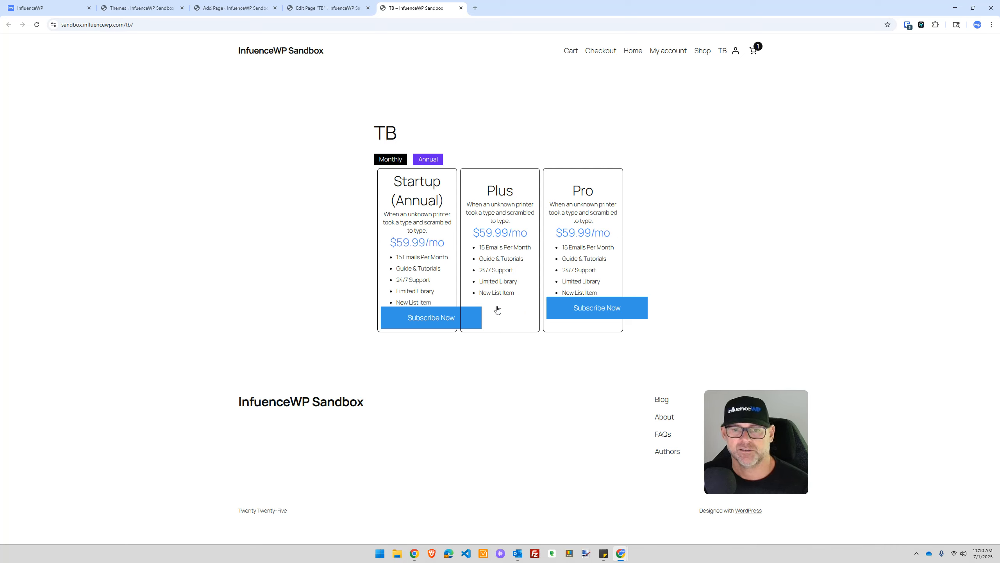
click(142, 8)
Step: In the TB editor's Page settings, browse the template options and close the chooser unchanged
click(235, 8)
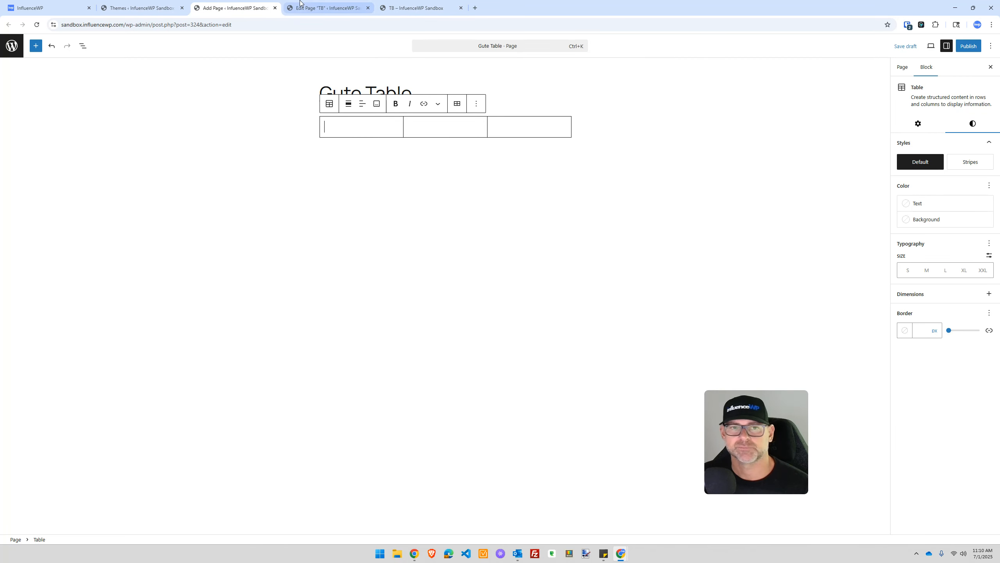
click(300, 3)
click(902, 68)
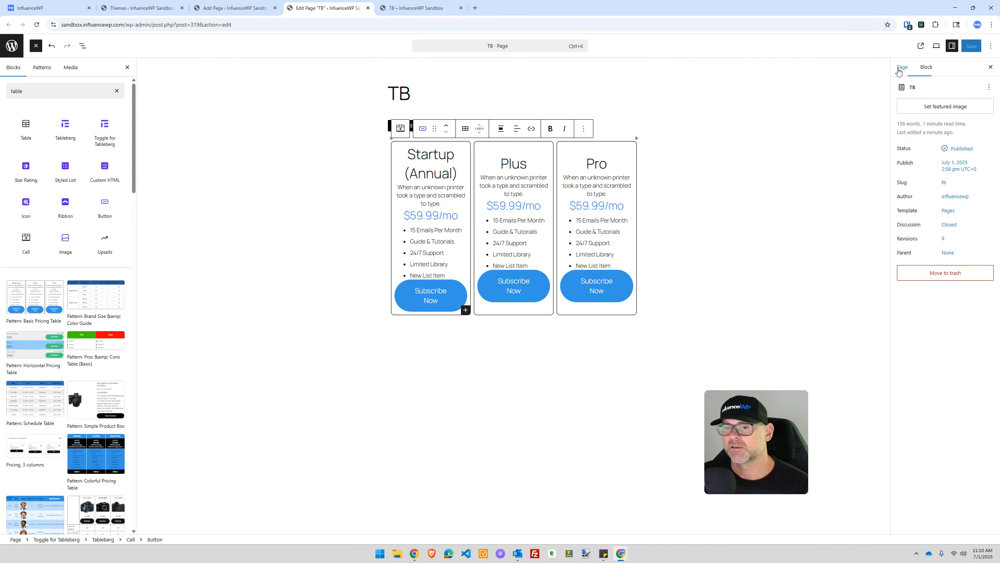
click(947, 213)
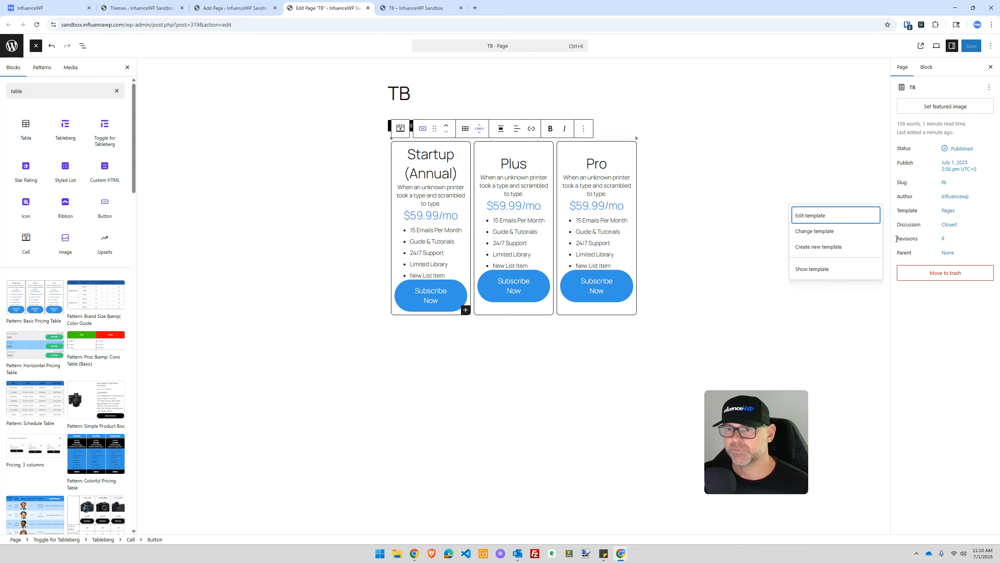
click(829, 232)
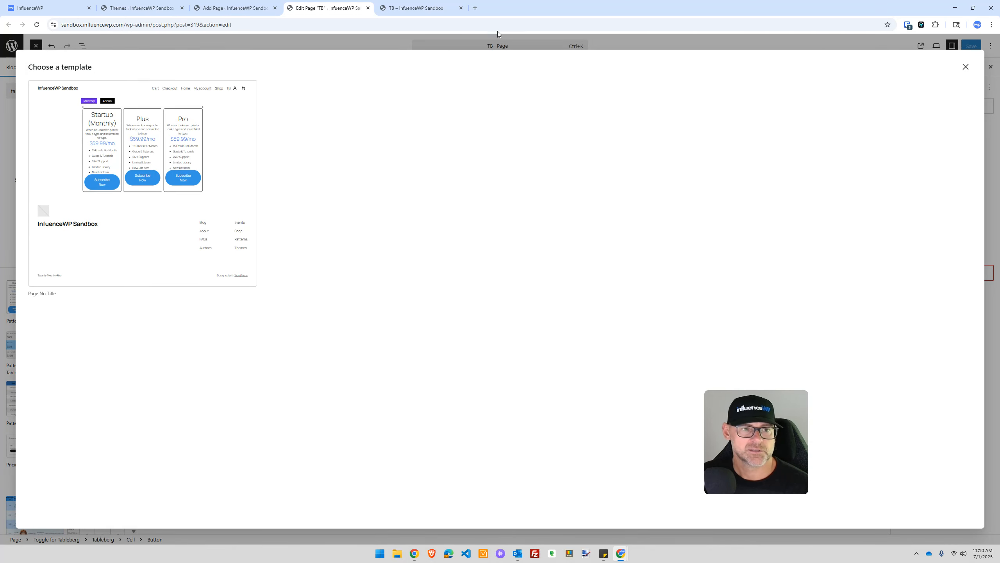
click(965, 68)
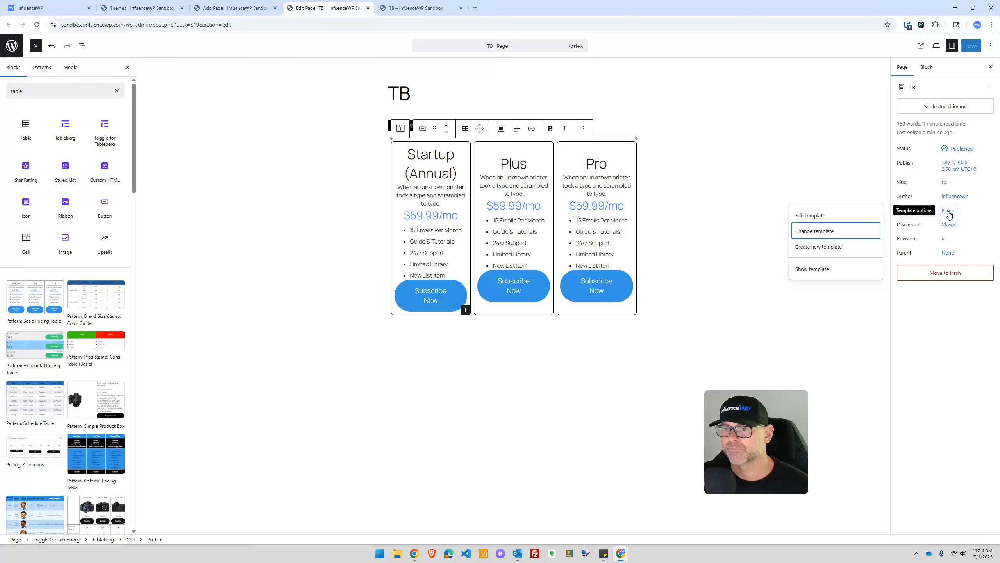
click(949, 212)
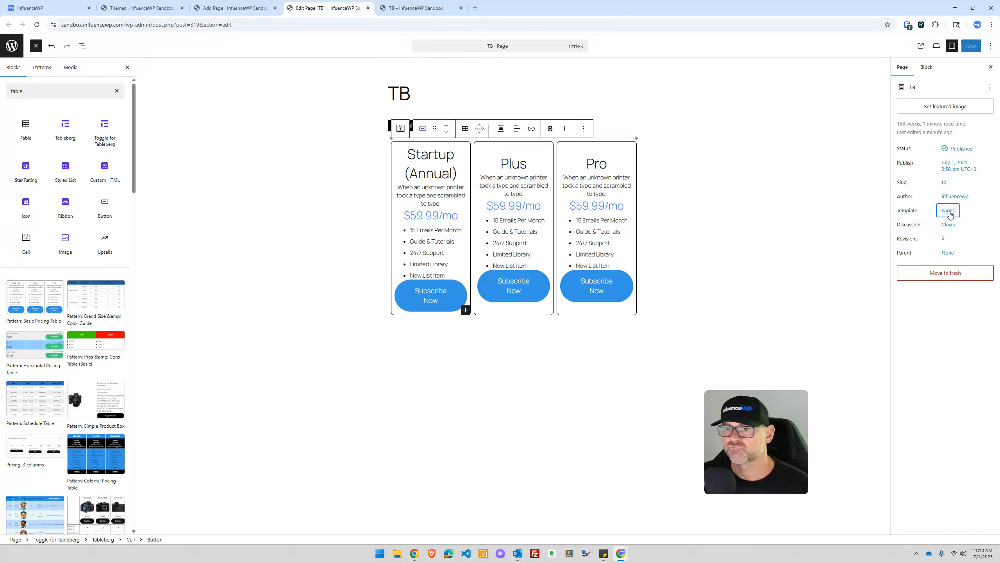
Step: Open the Pages template in the template editor, dismiss its welcome message, and return to the live page
click(948, 211)
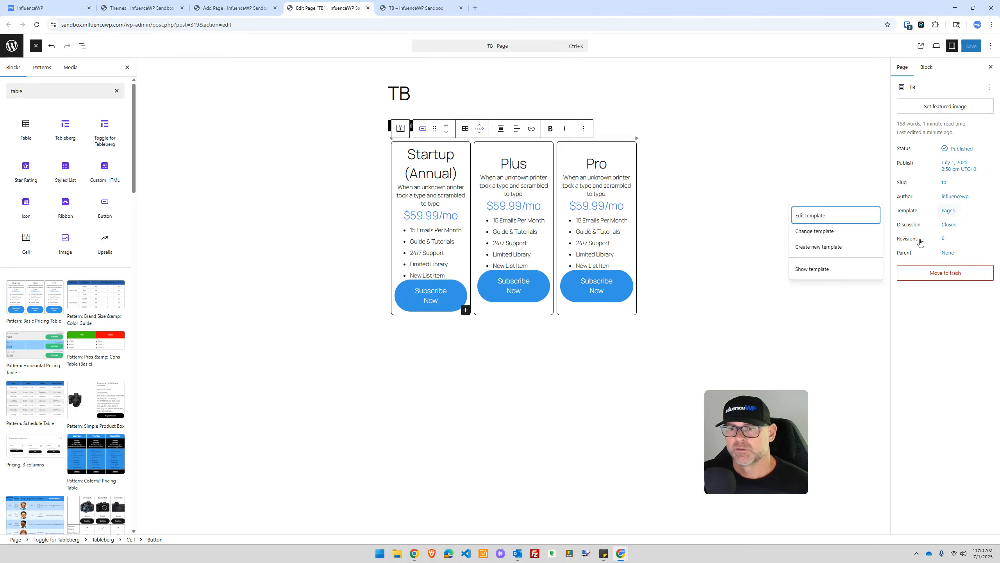
click(823, 219)
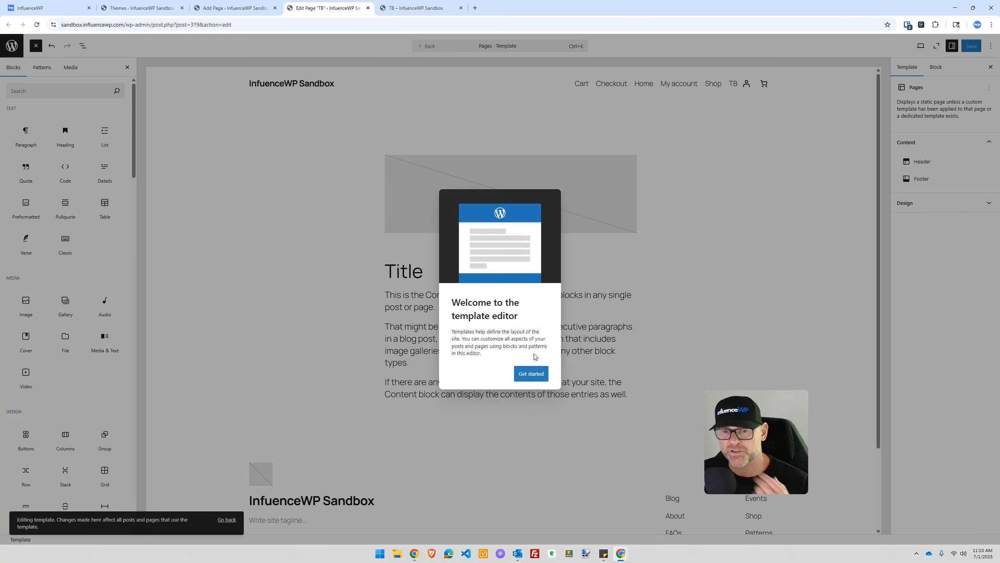
click(532, 374)
click(392, 4)
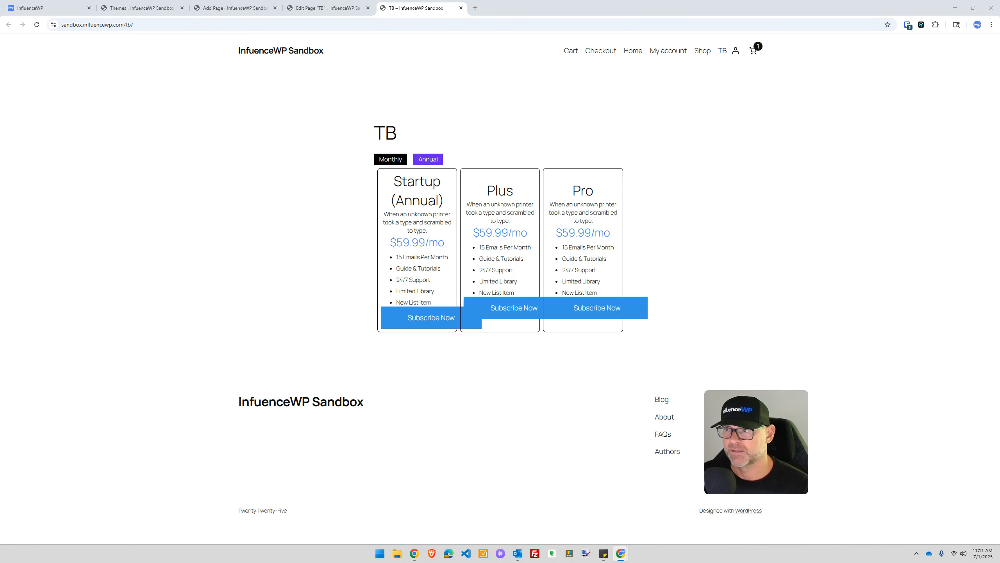
Step: Drag the tableberg.com homepage tab into the end of this window's tab strip
drag(448, 2, 500, 5)
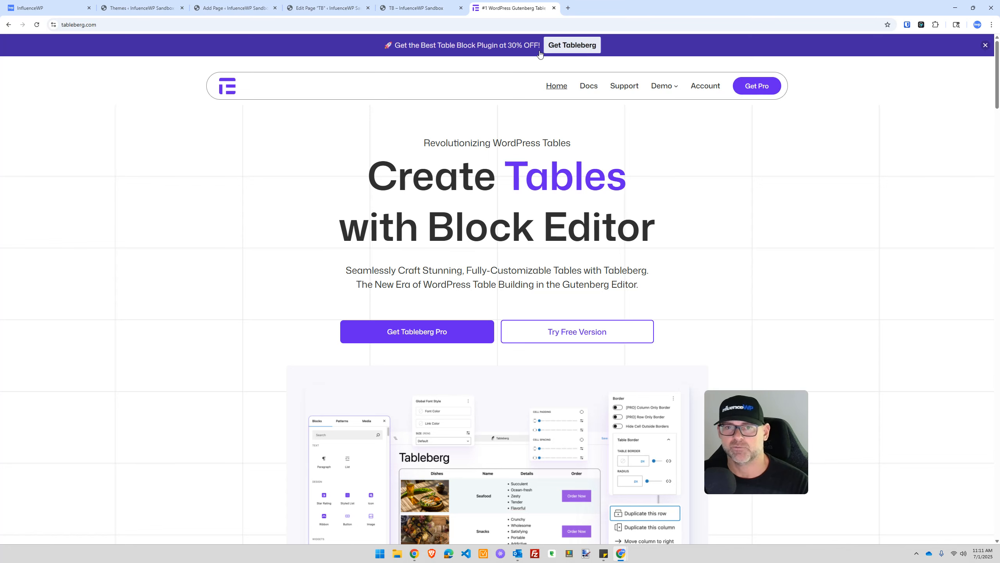
scroll(268, 217, down, 10)
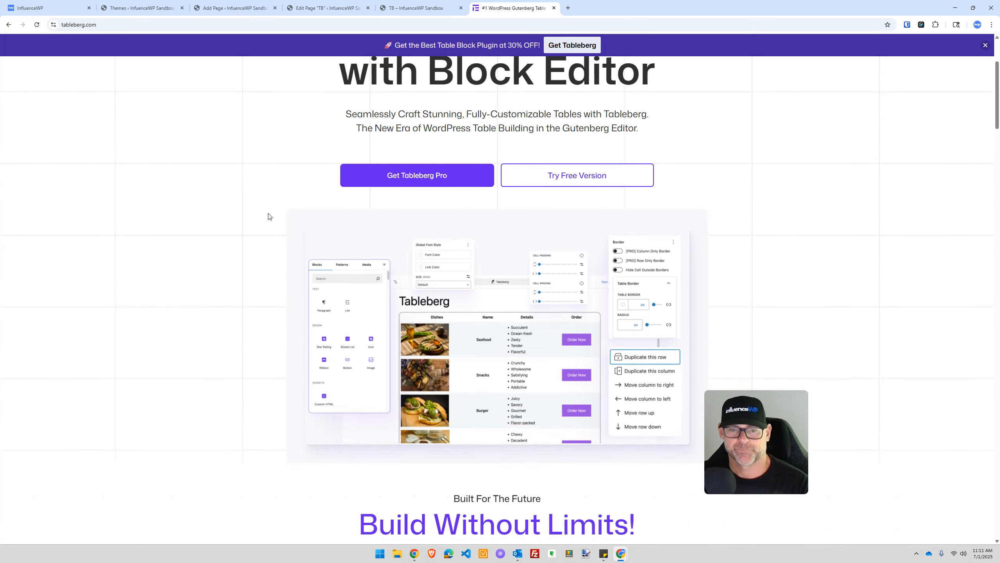
scroll(267, 216, up, 10)
scroll(268, 217, up, 2)
scroll(268, 216, down, 6)
scroll(267, 216, up, 6)
scroll(265, 214, down, 6)
scroll(266, 215, down, 6)
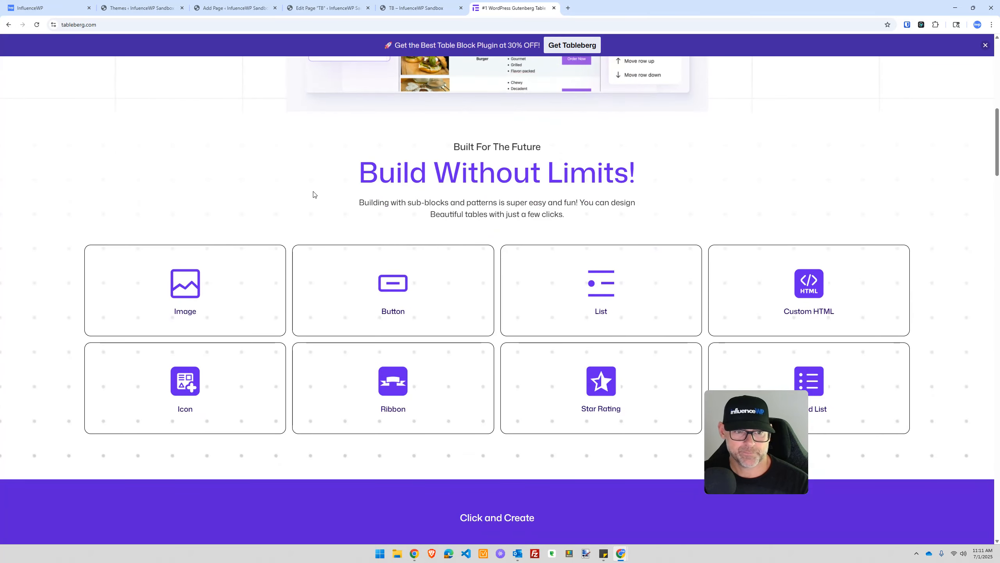
scroll(394, 226, down, 1)
scroll(234, 200, down, 4)
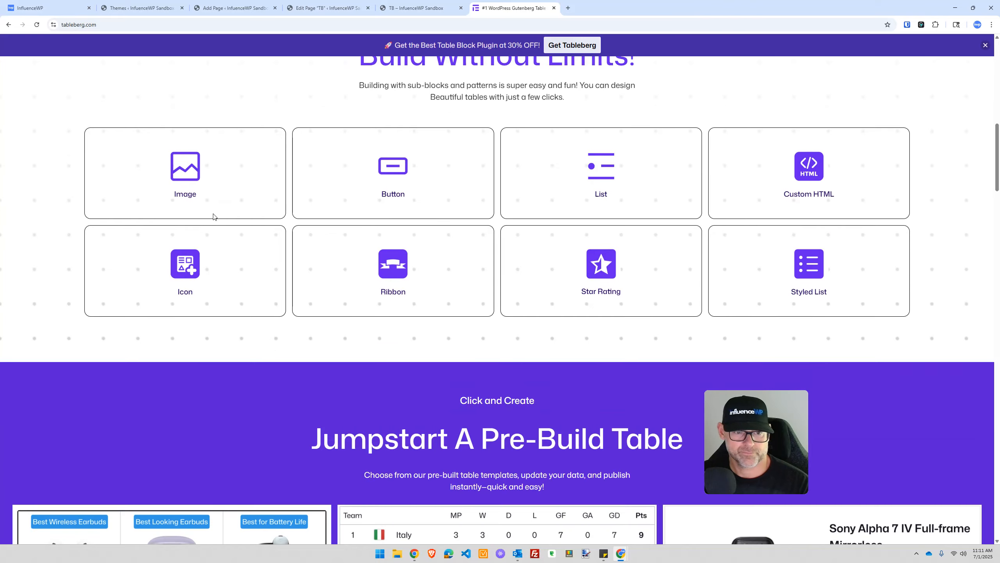
scroll(216, 216, down, 1)
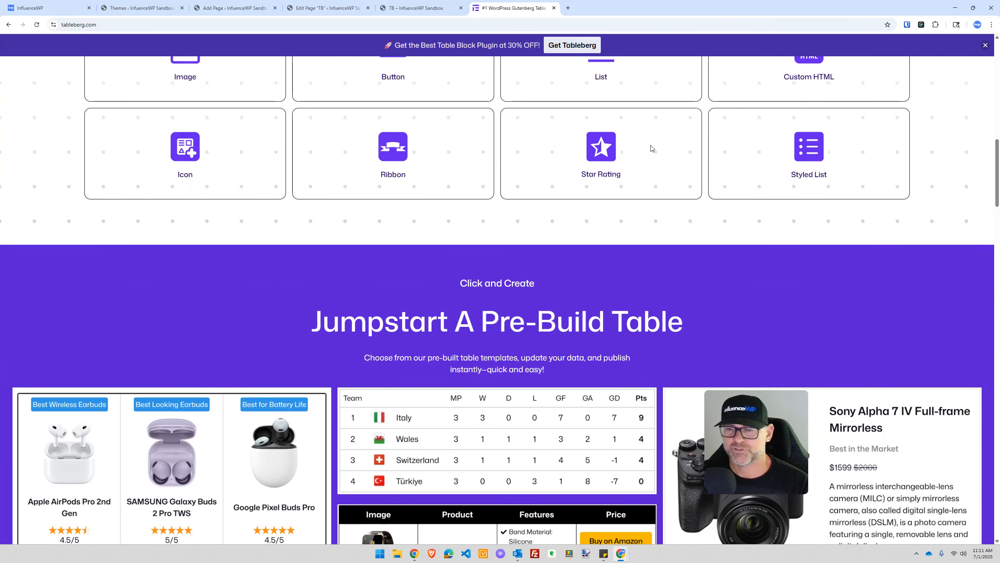
scroll(292, 204, up, 4)
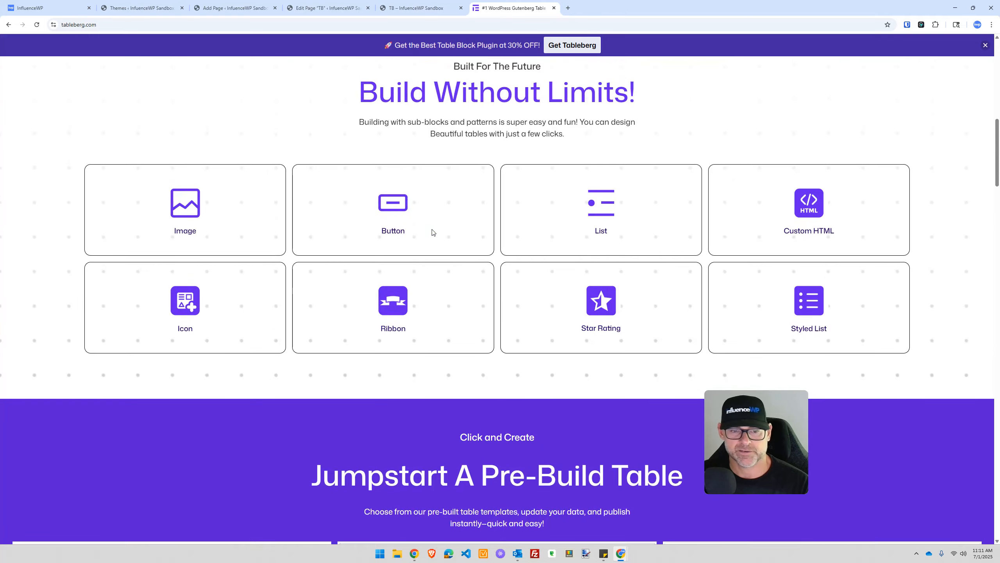
scroll(433, 227, down, 8)
scroll(433, 233, down, 20)
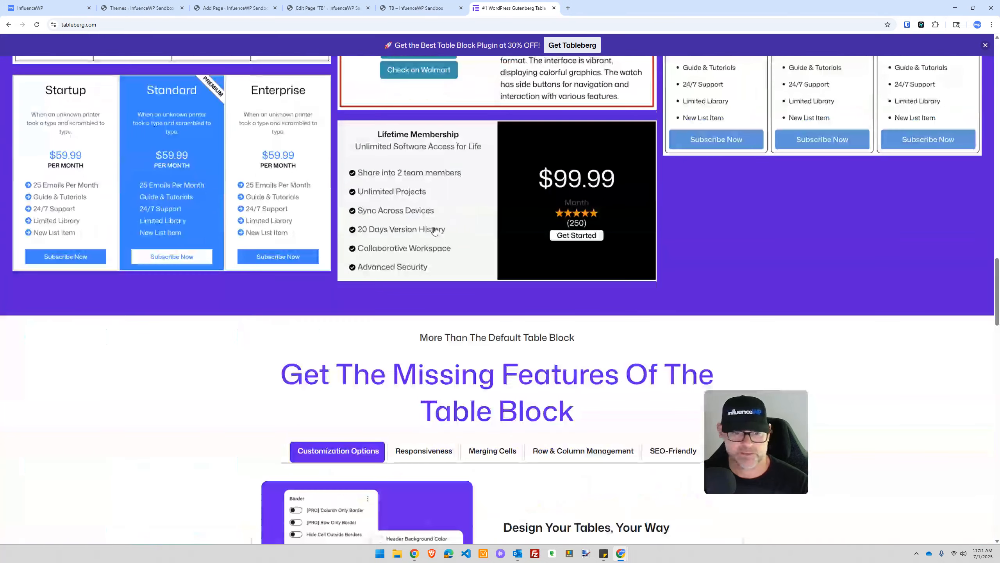
scroll(434, 225, down, 20)
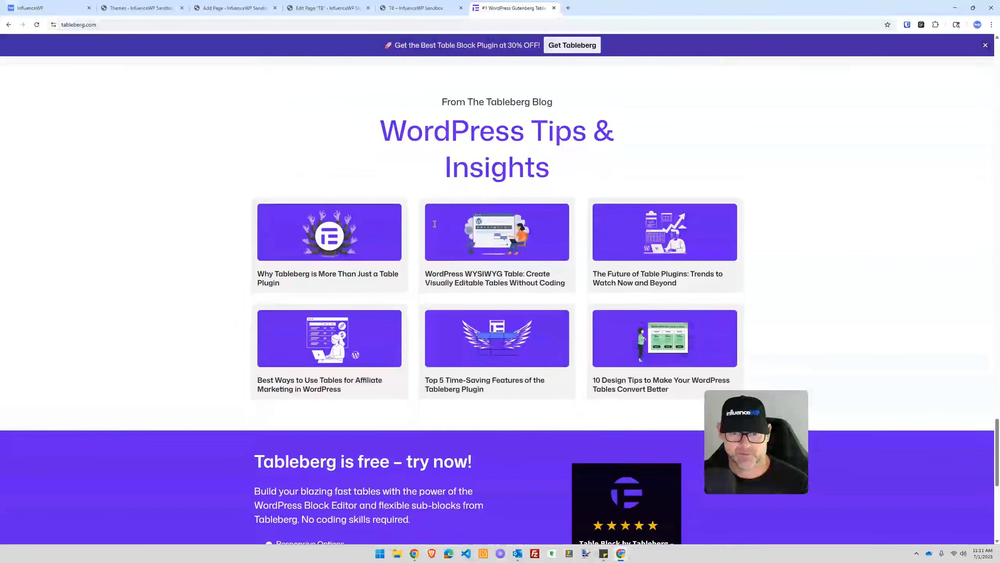
scroll(434, 228, down, 5)
scroll(433, 221, up, 6)
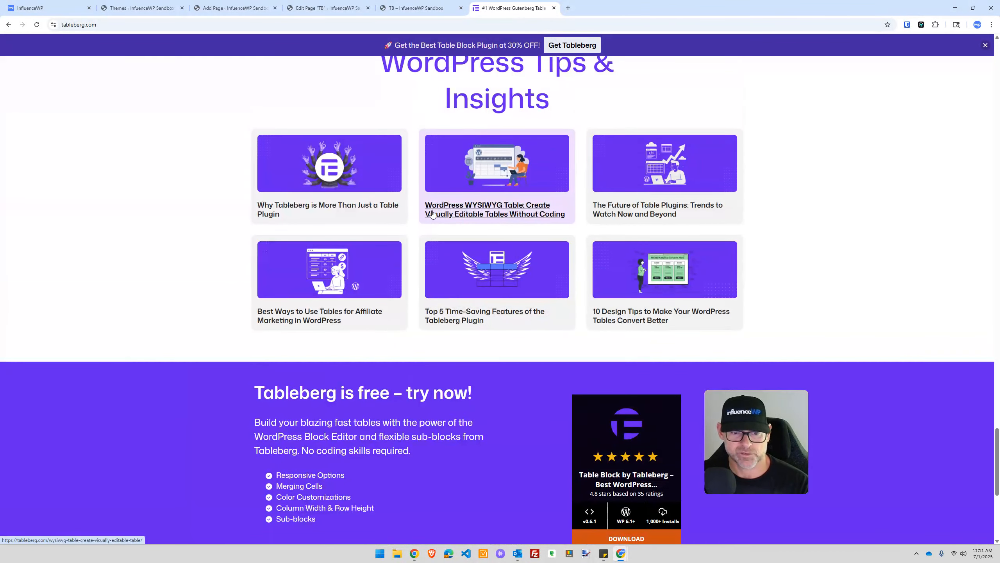
scroll(433, 214, down, 8)
scroll(364, 186, up, 3)
scroll(364, 186, up, 20)
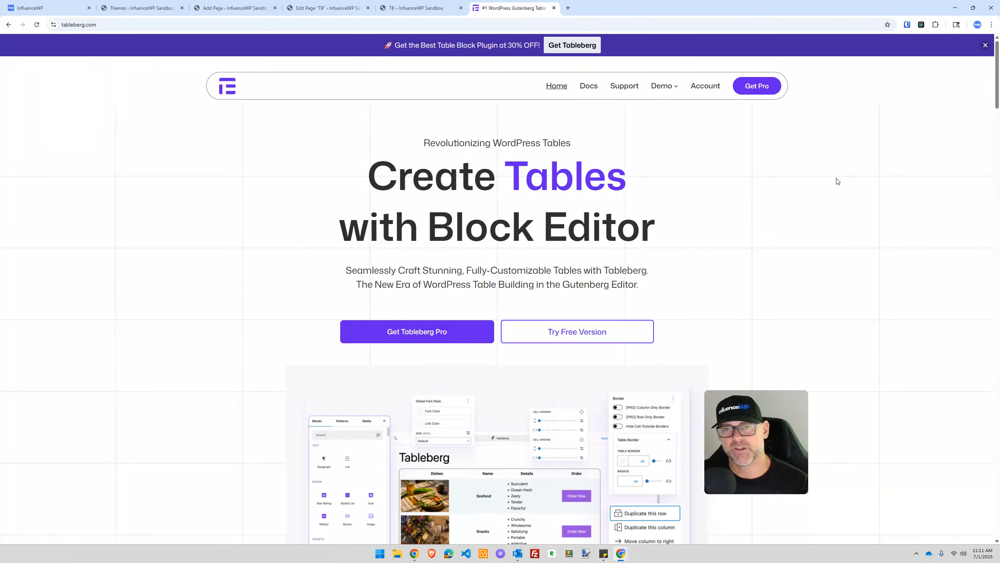
mouse_move(660, 88)
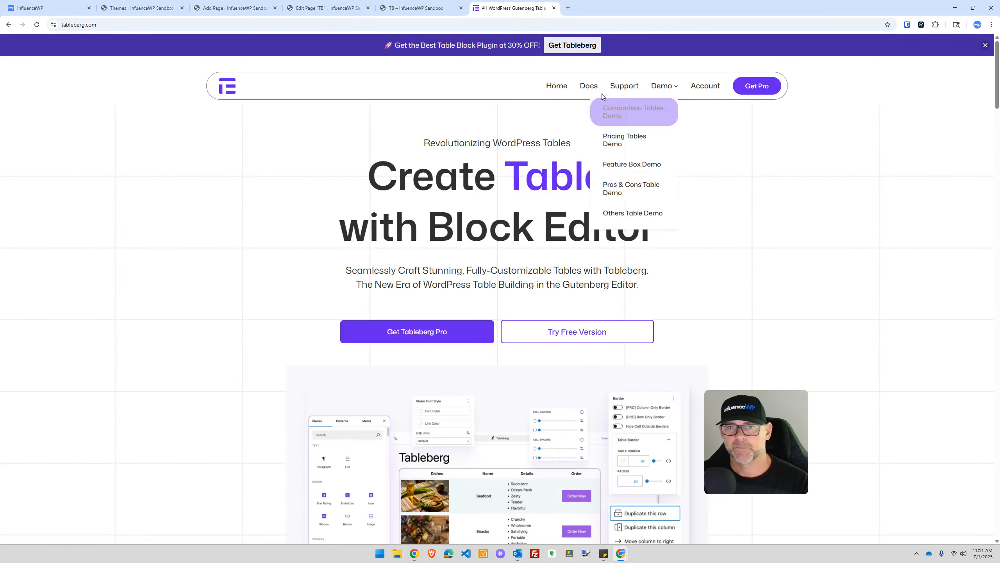
click(329, 8)
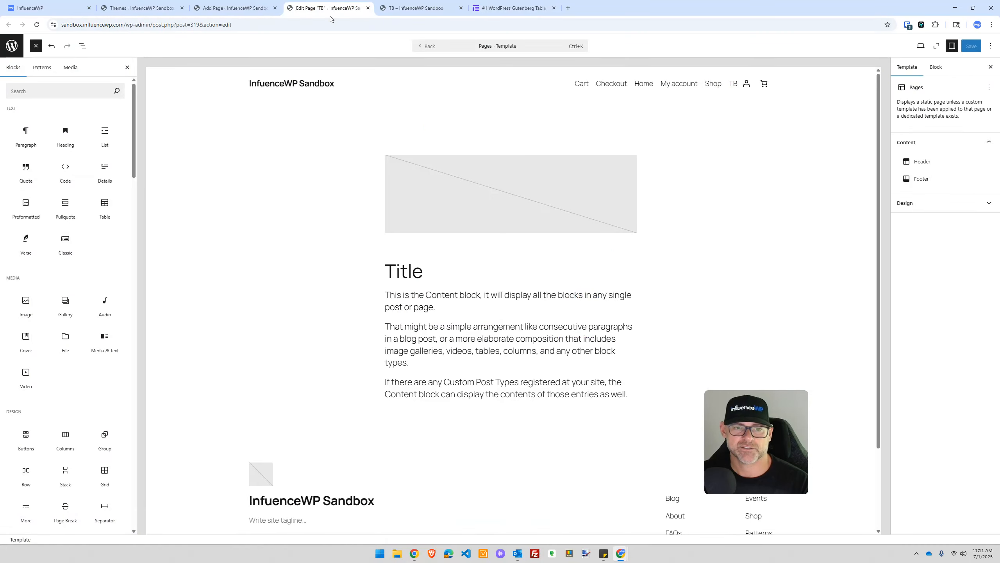
click(399, 12)
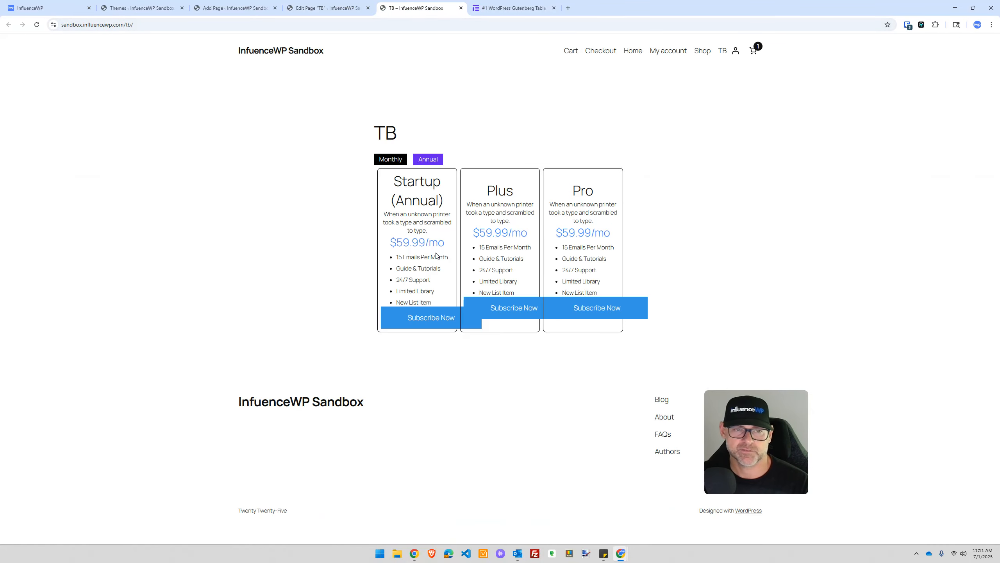
click(253, 7)
click(298, 4)
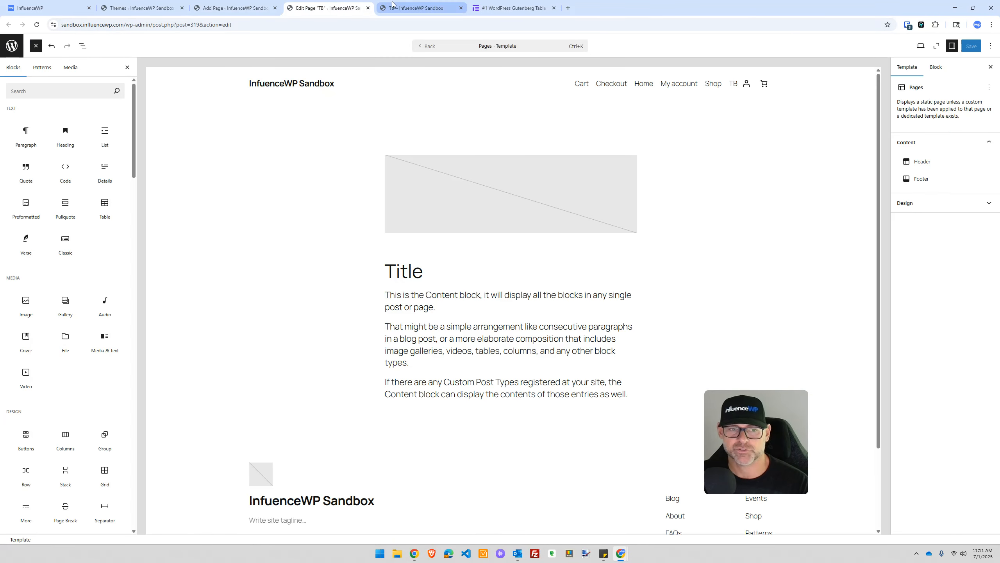
click(393, 4)
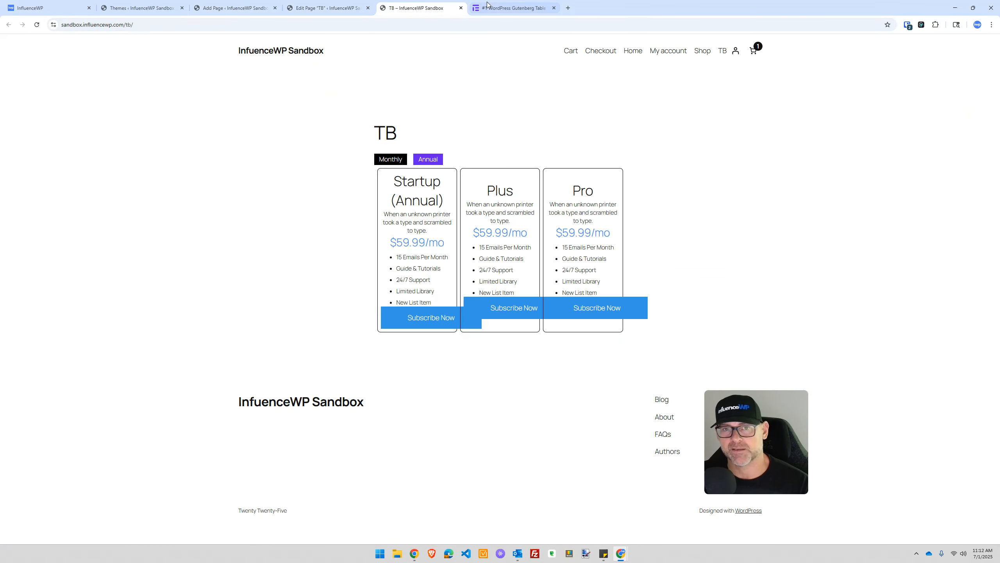
click(507, 4)
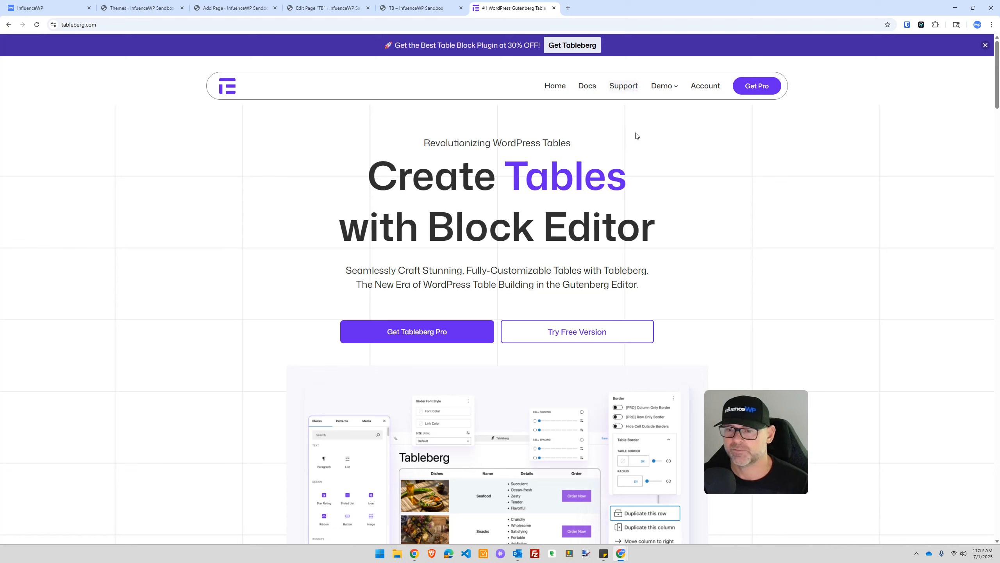
drag(774, 428, 825, 430)
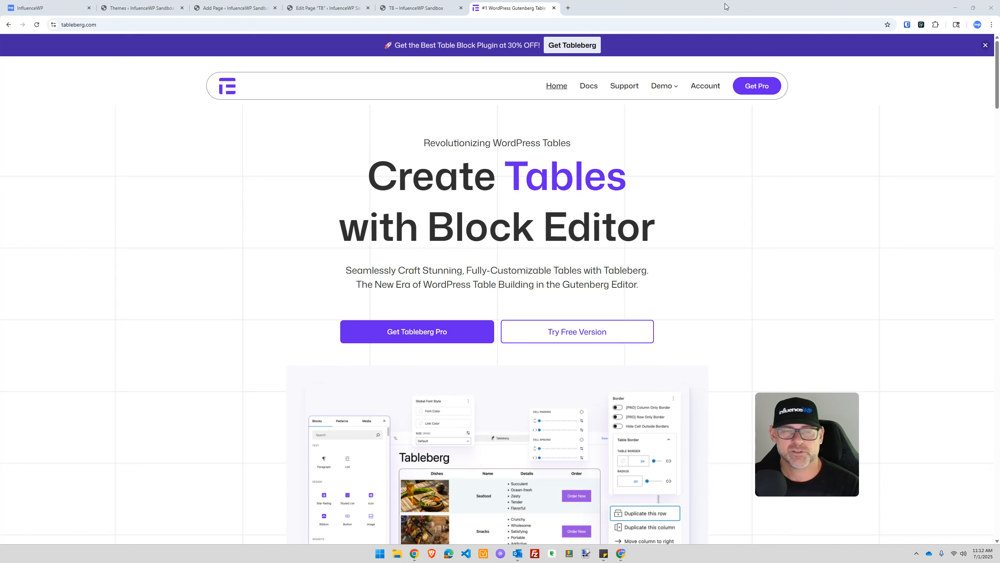